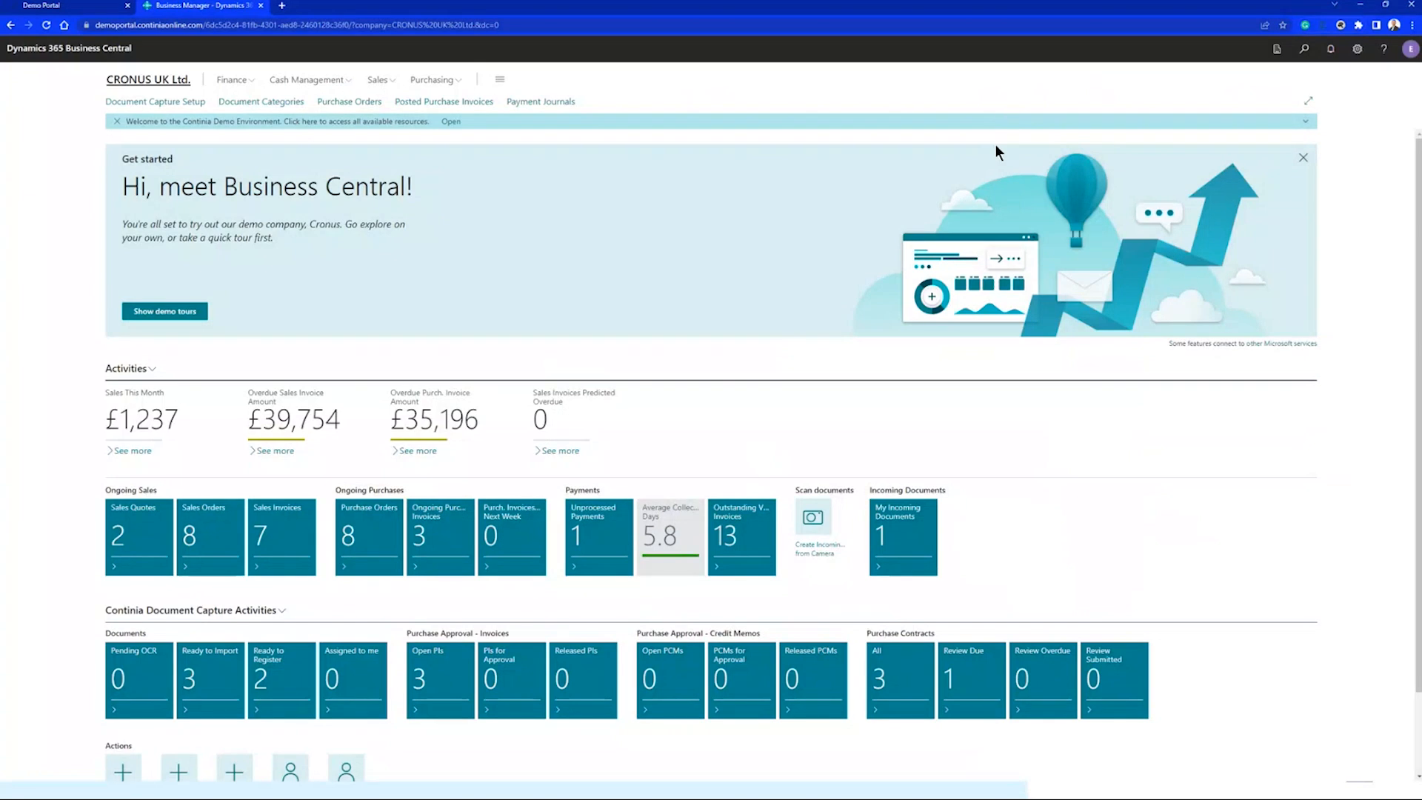
Step: Open the PURCHORDER document category card full screen and collapse its Codeunits and OCR Processing sections
key("F11")
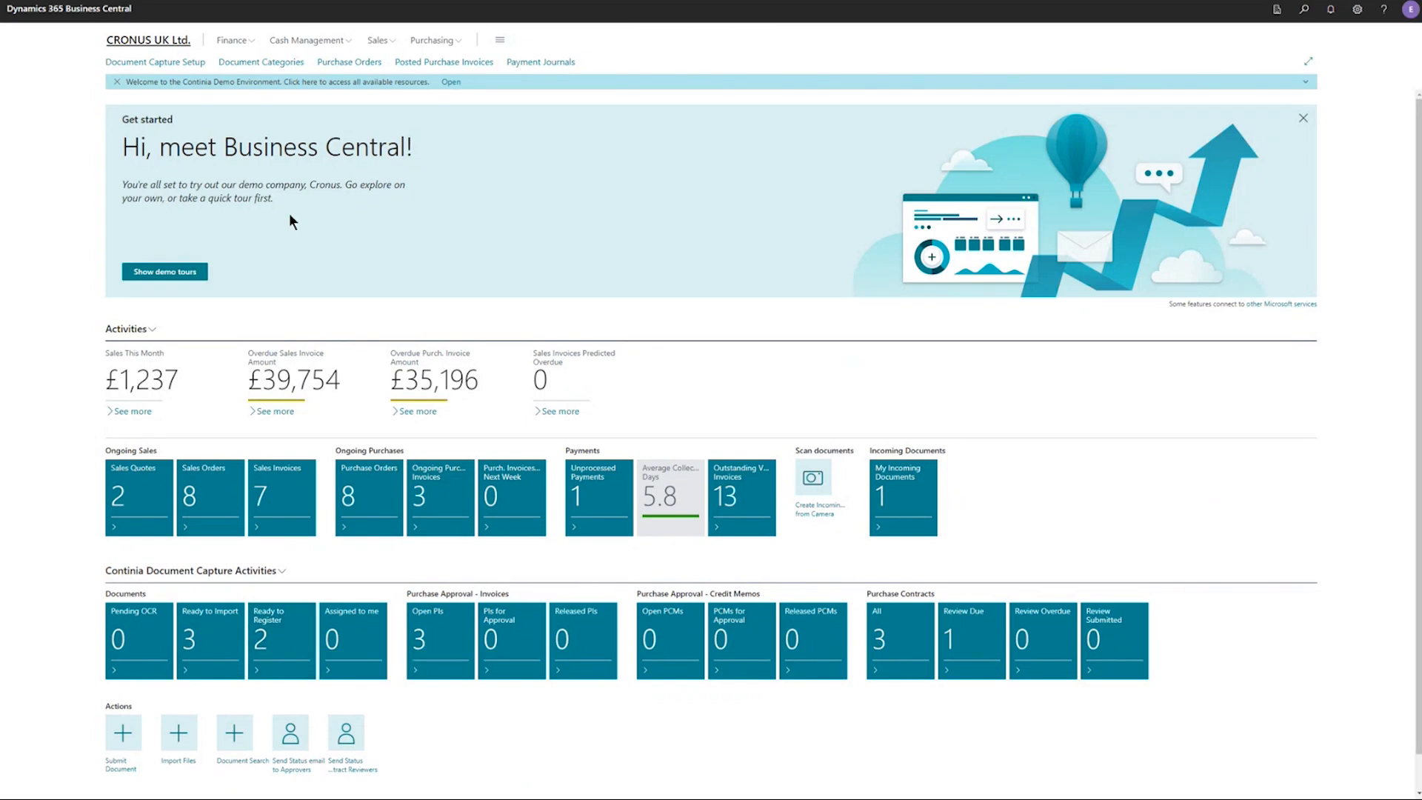
left_click(271, 63)
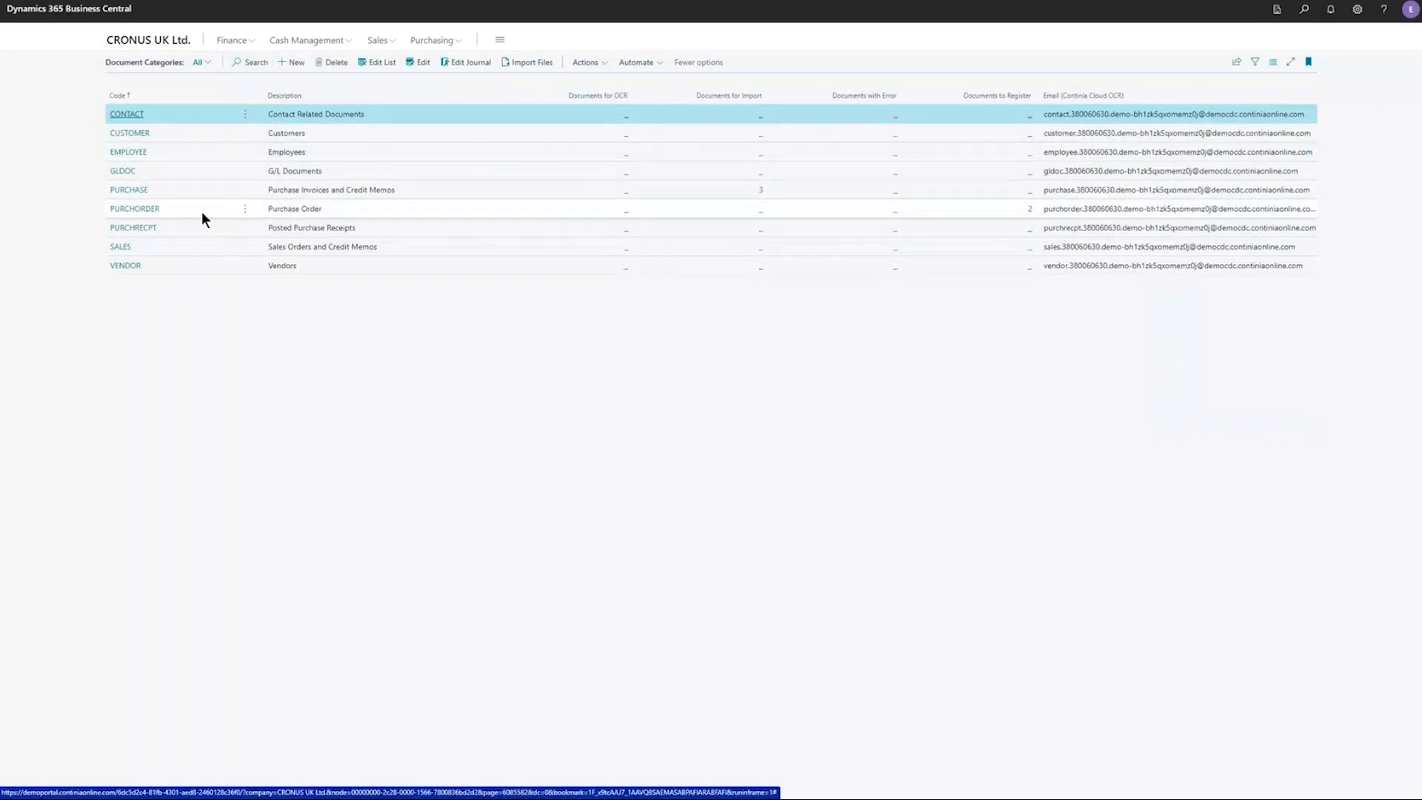
left_click(282, 210)
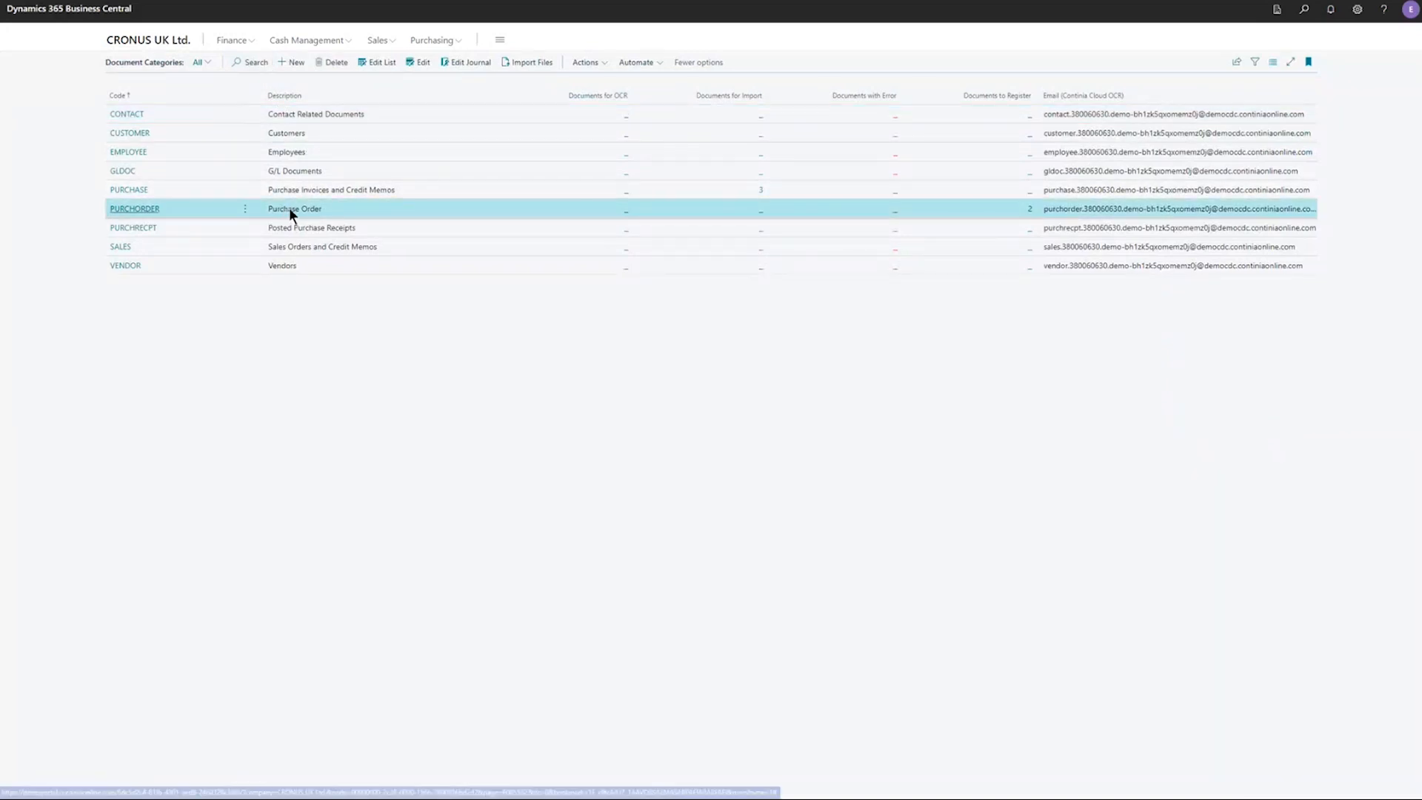
left_click(417, 64)
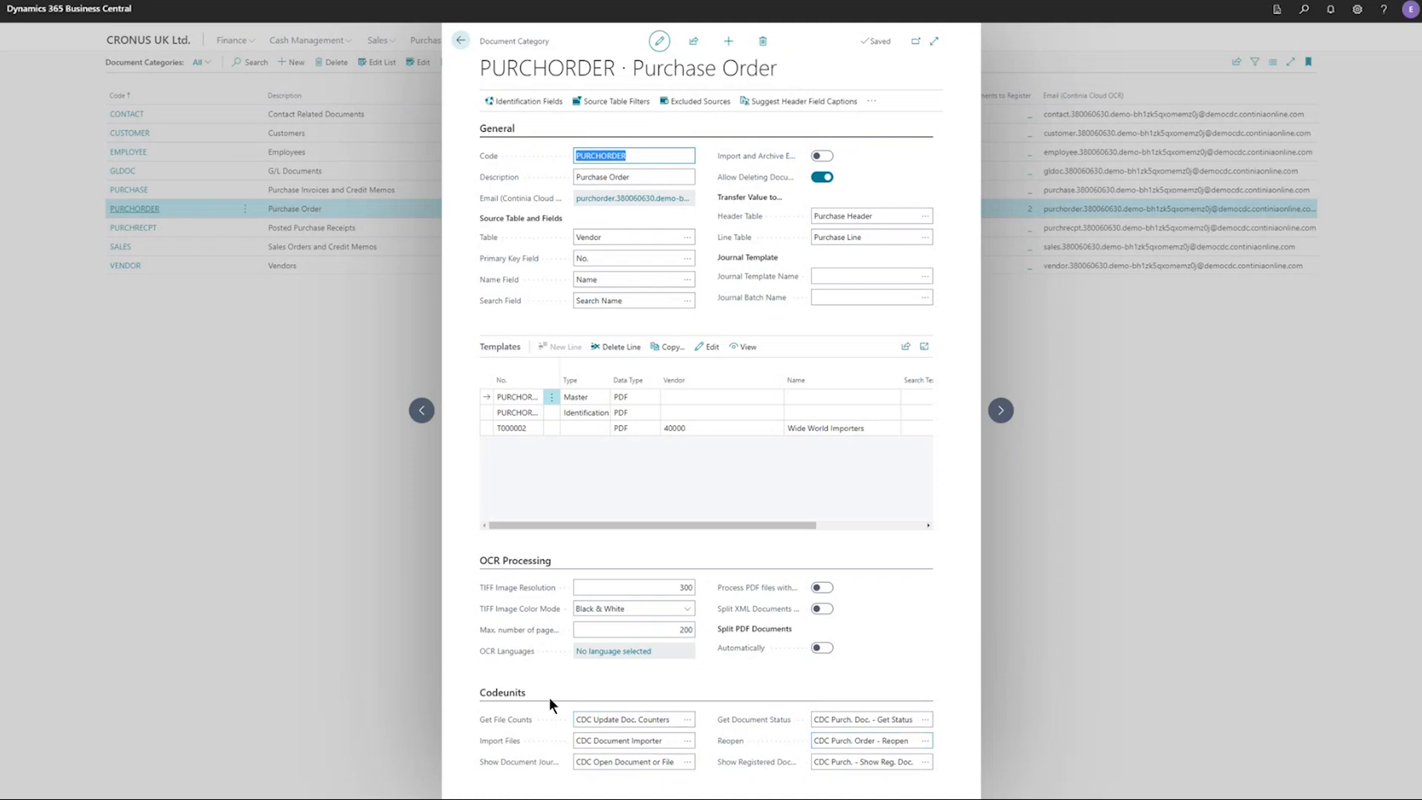
left_click(517, 693)
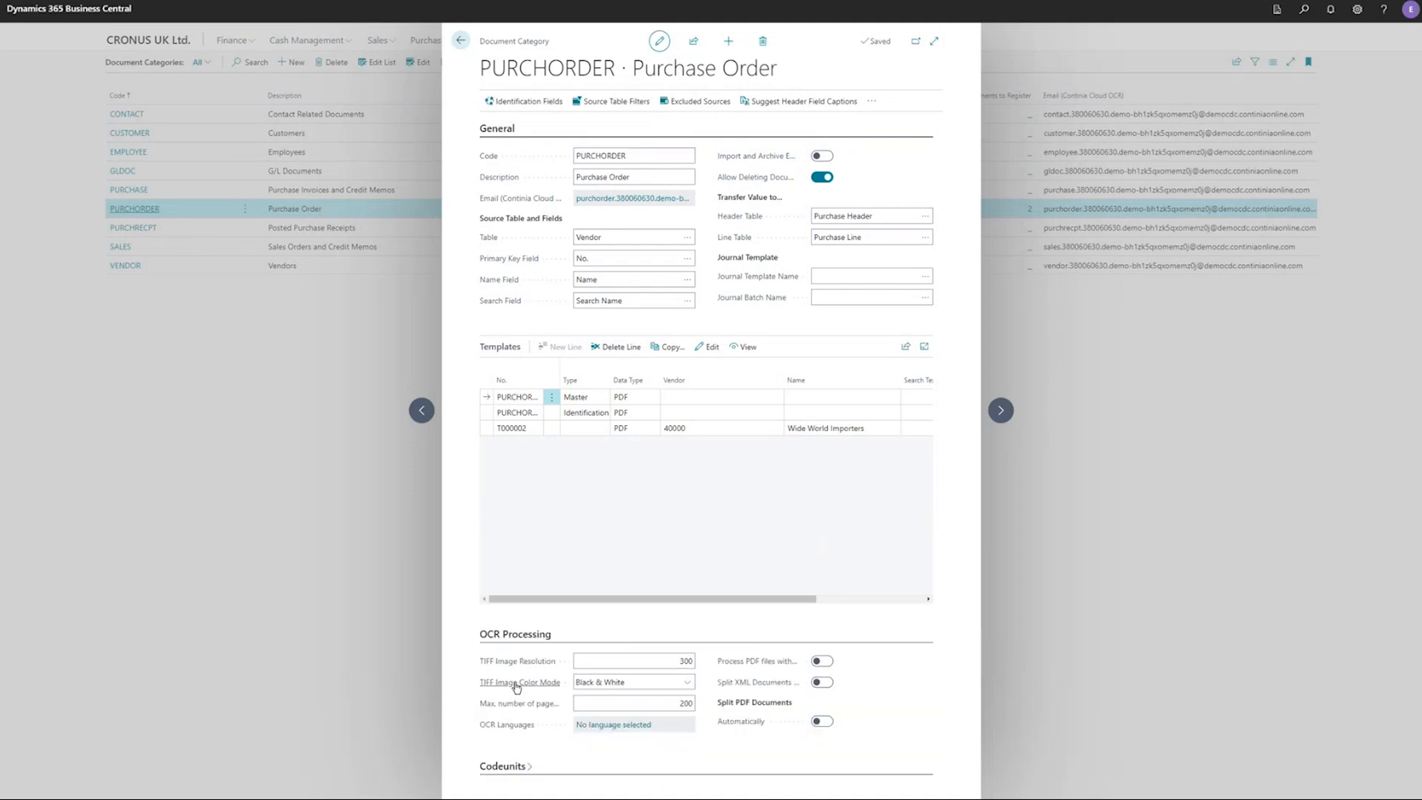
left_click(518, 635)
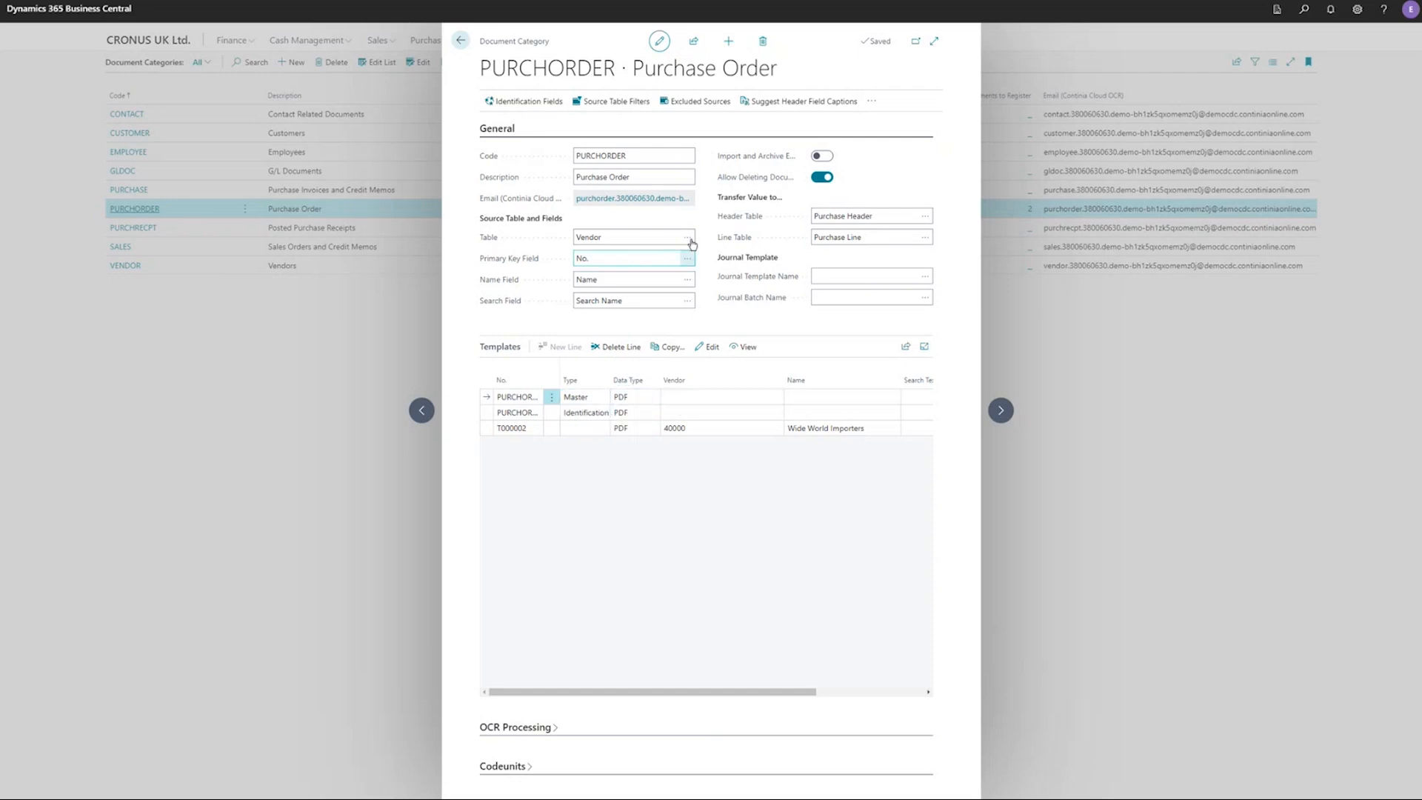
Step: Inspect the Order Reg. Step 1 options on the purchase order master template, then return to the document categories
left_click(715, 347)
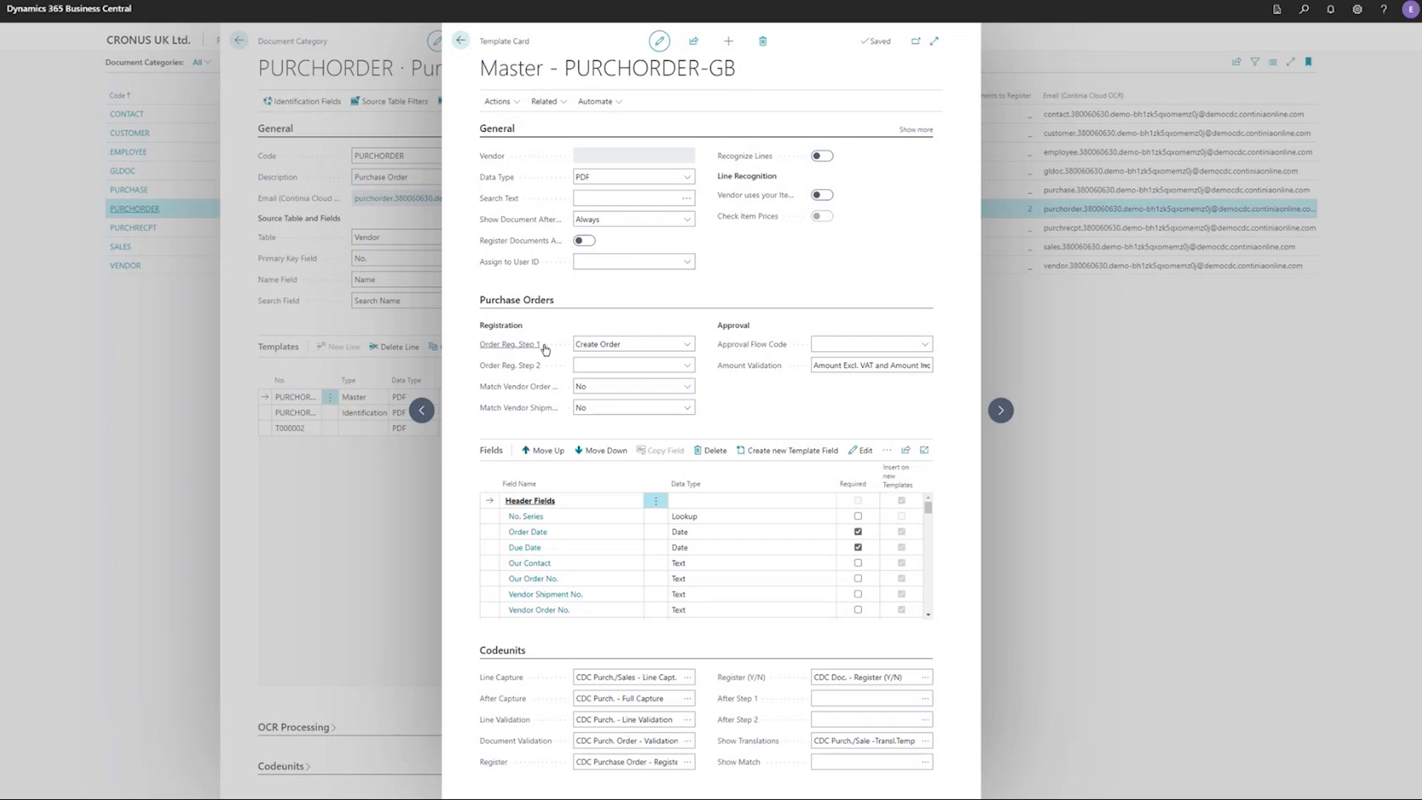
left_click(688, 344)
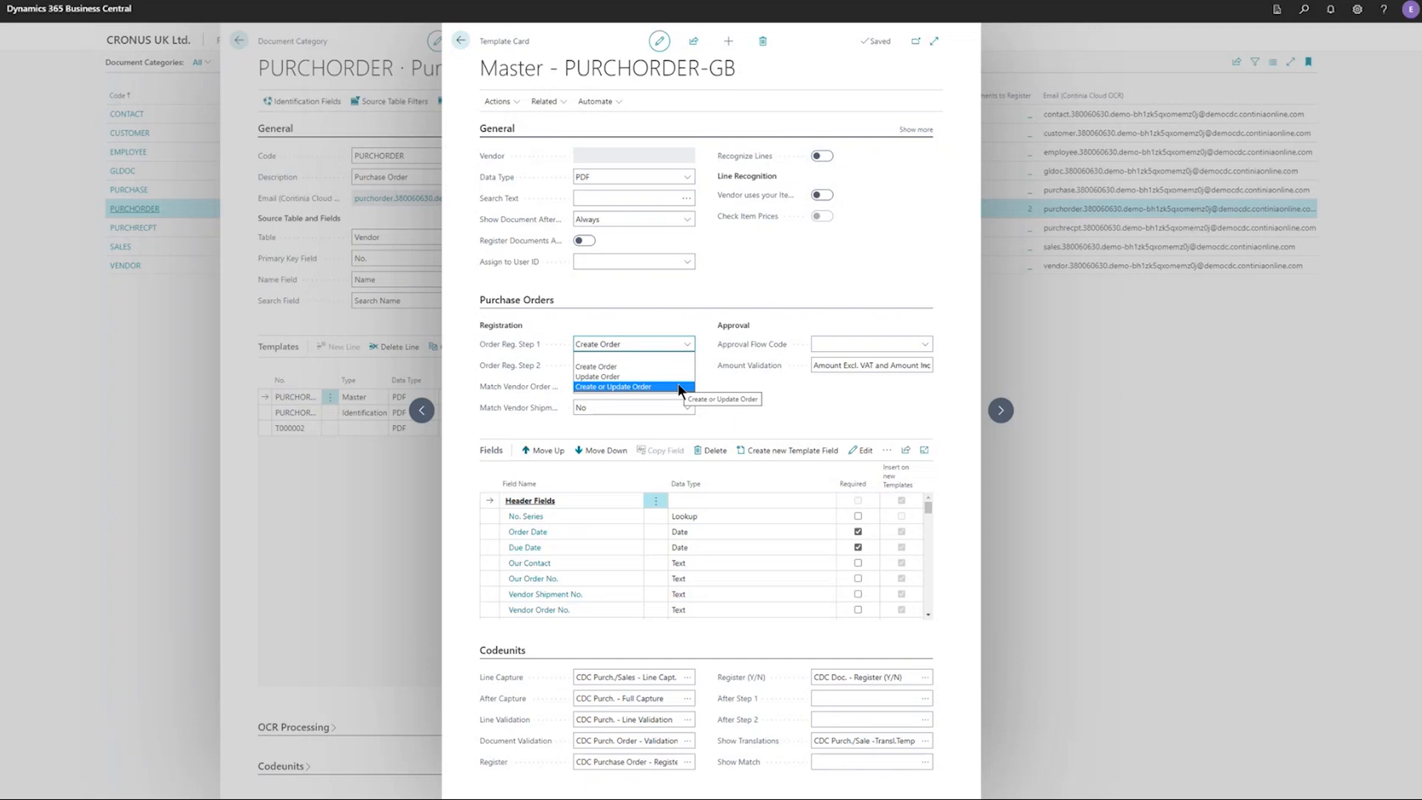
left_click(755, 393)
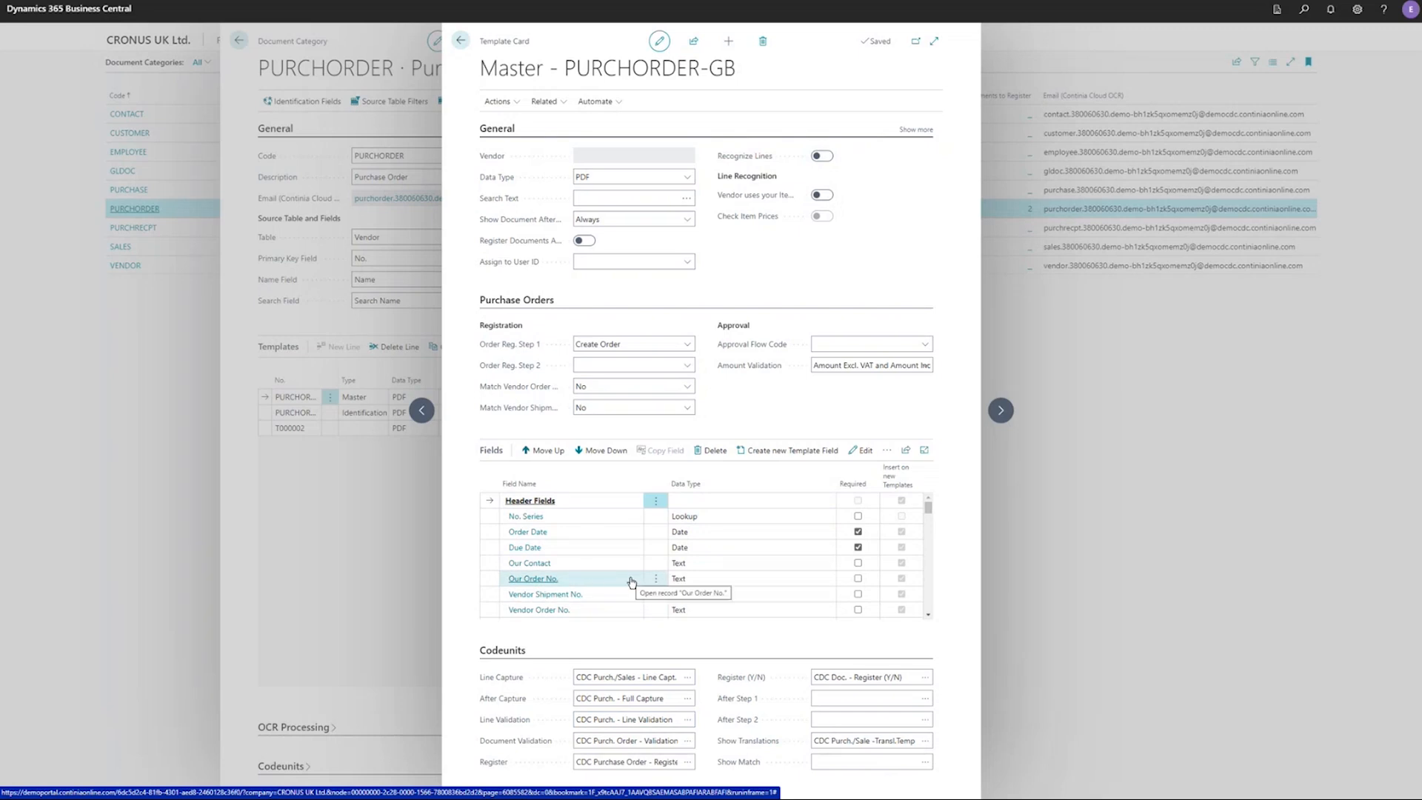
left_click(460, 42)
left_click(454, 42)
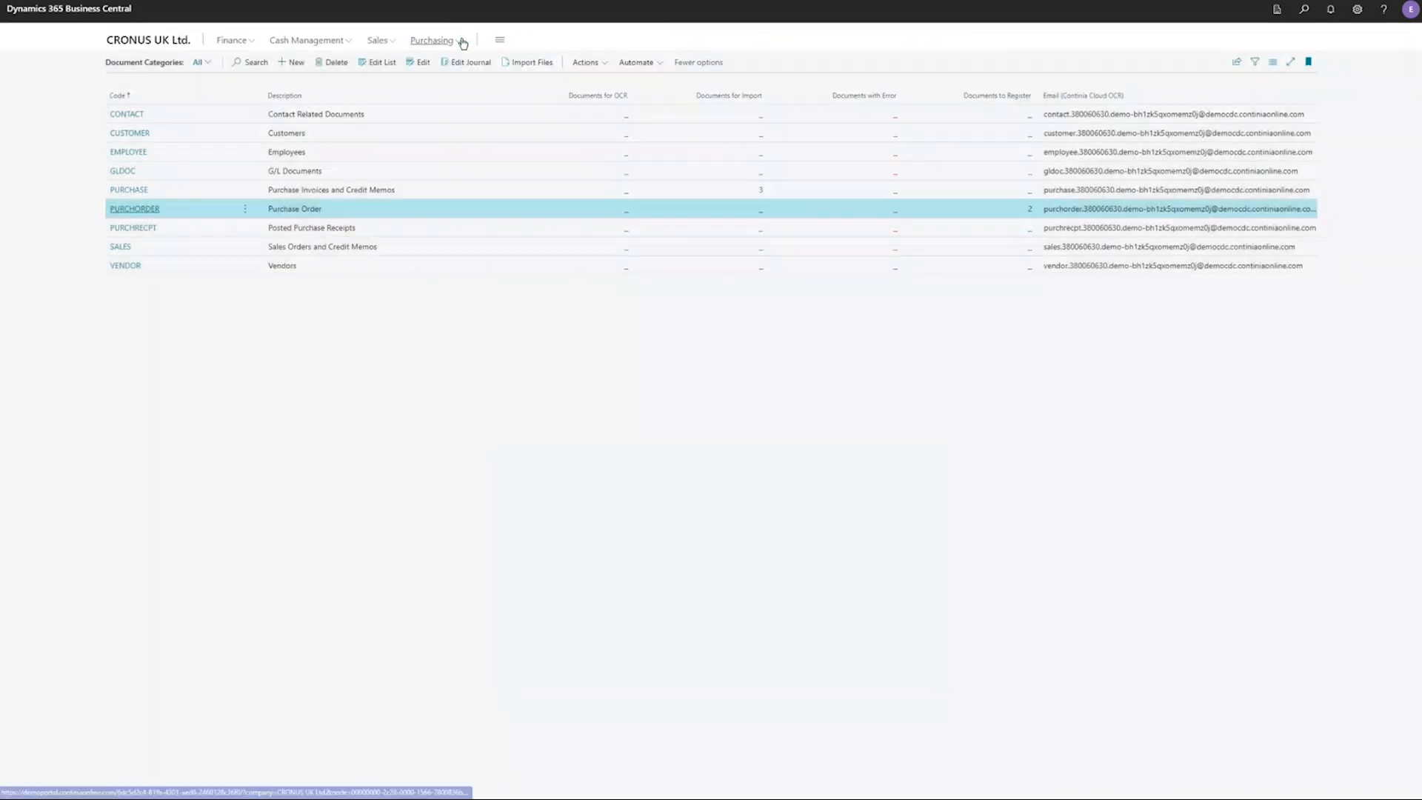
Step: Open the purchase order documents that are ready to register and recognize the fields on the first Wide World Importers document
left_click(164, 40)
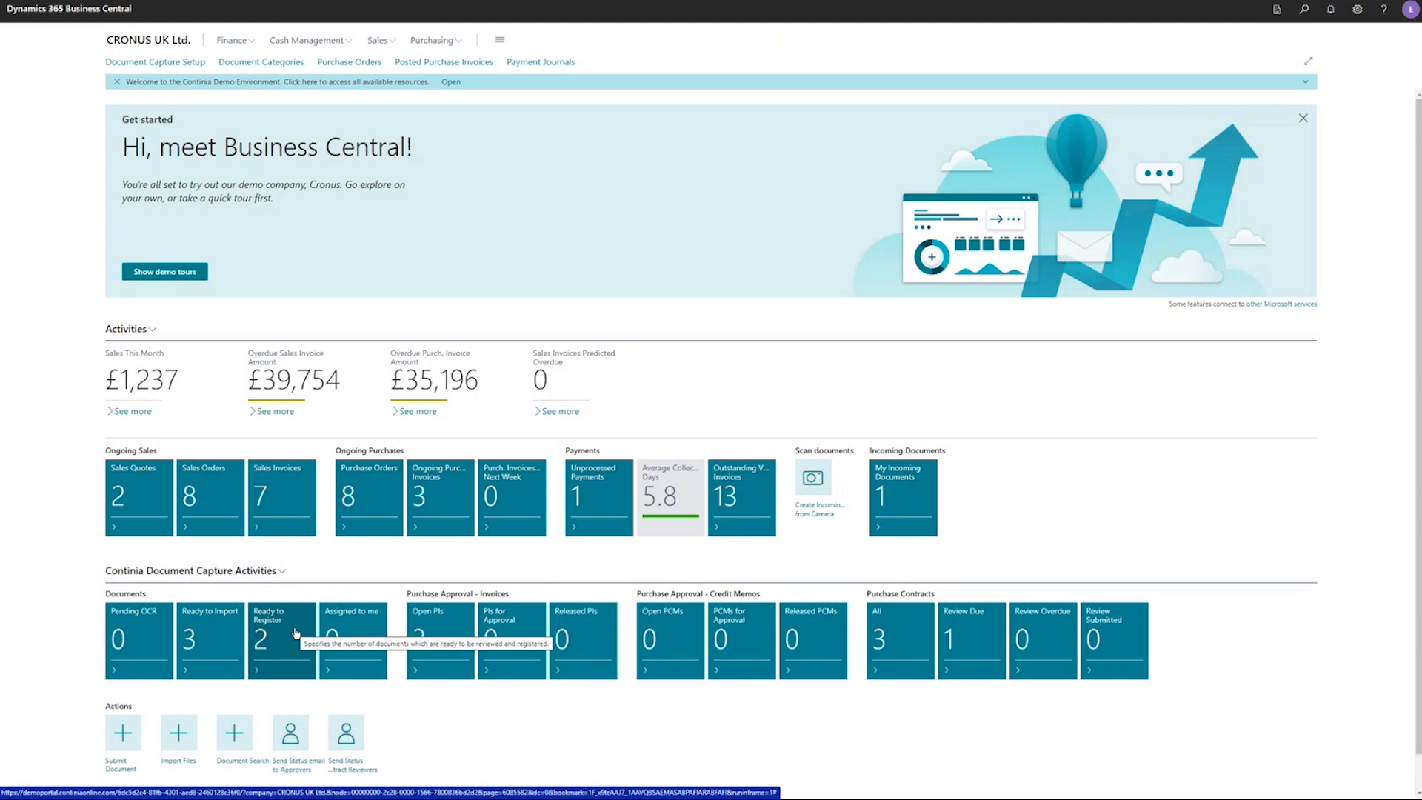
left_click(295, 633)
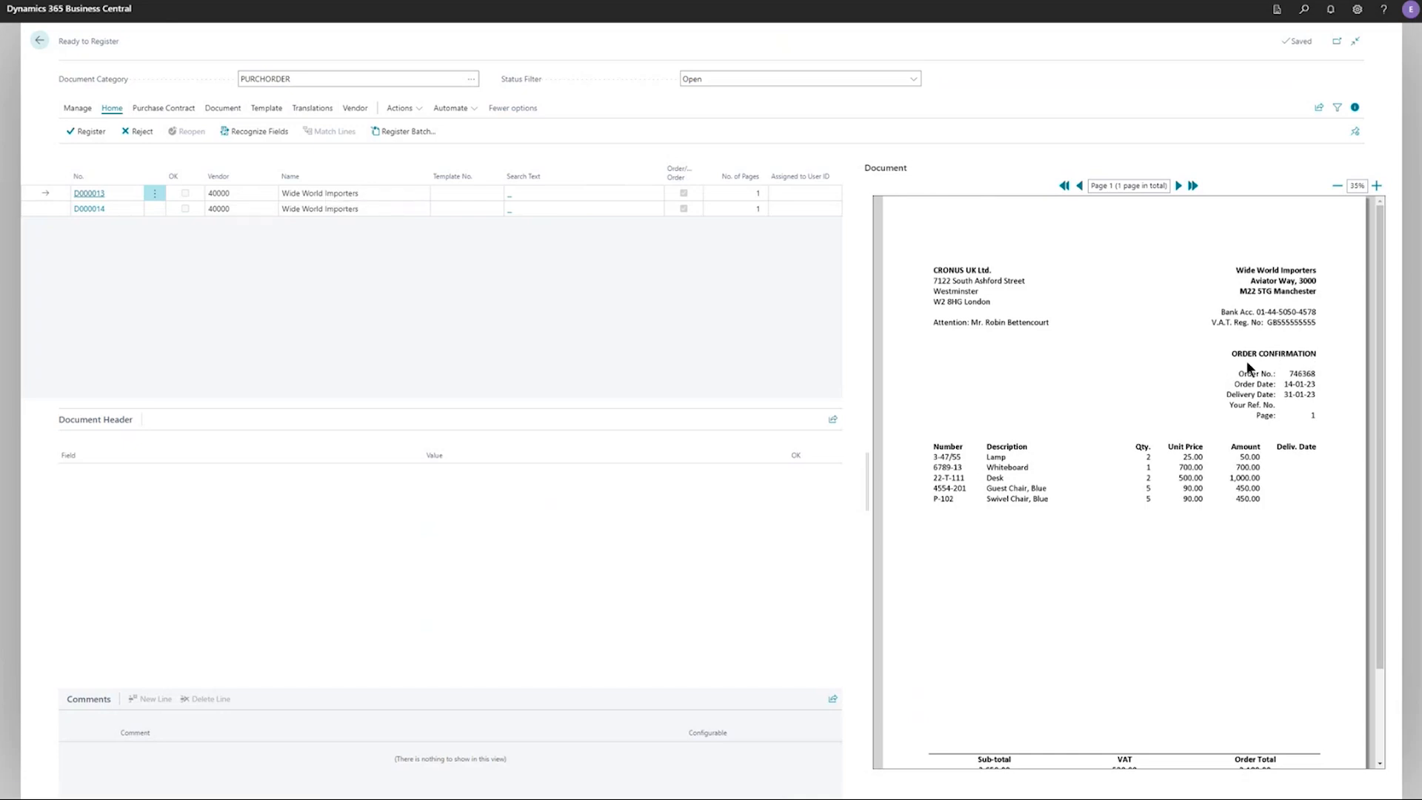
left_click(259, 132)
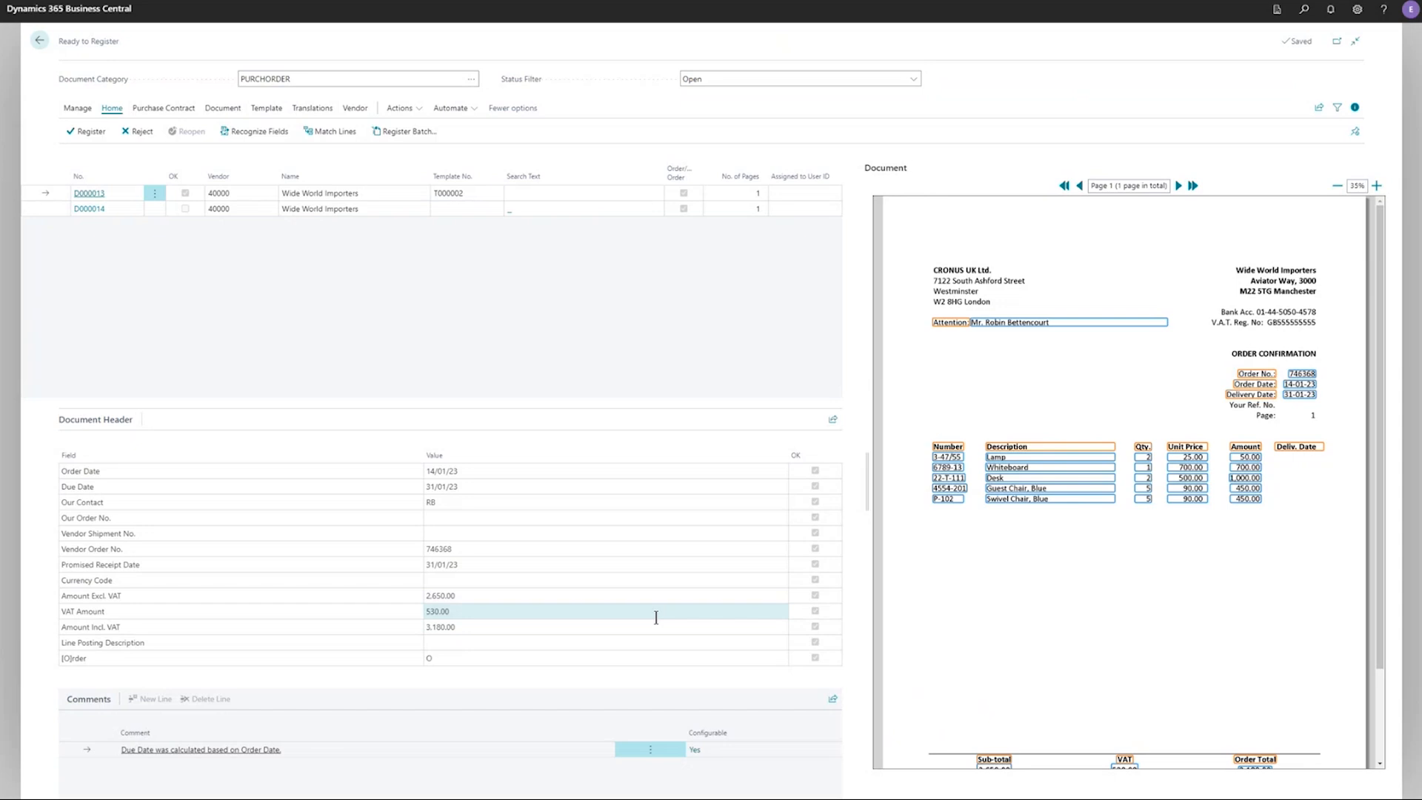
Step: Check the captured Order Date, Due Date, Vendor Order No., Promised Receipt Date and [O]rder values in the document header
left_click(555, 471)
left_click(549, 486)
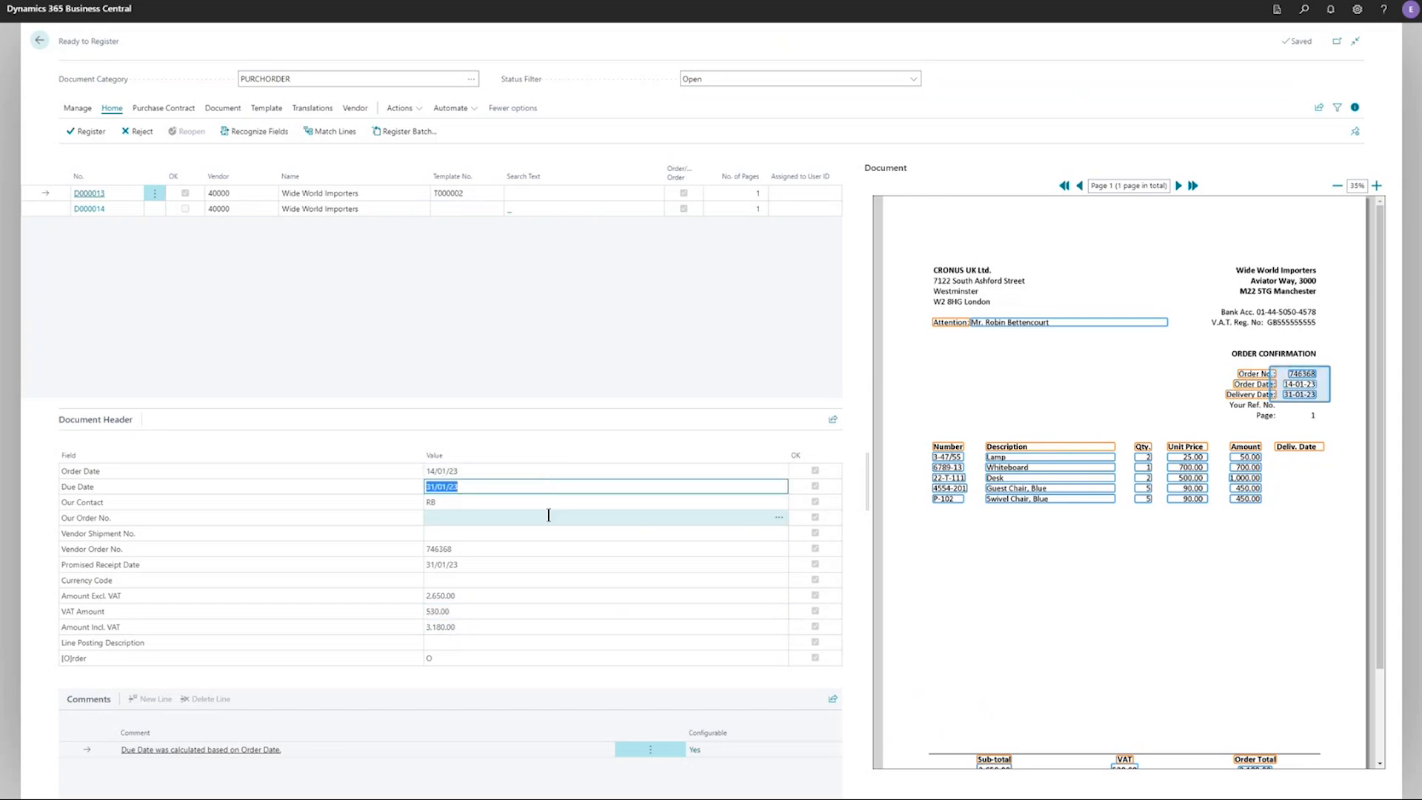
left_click(543, 546)
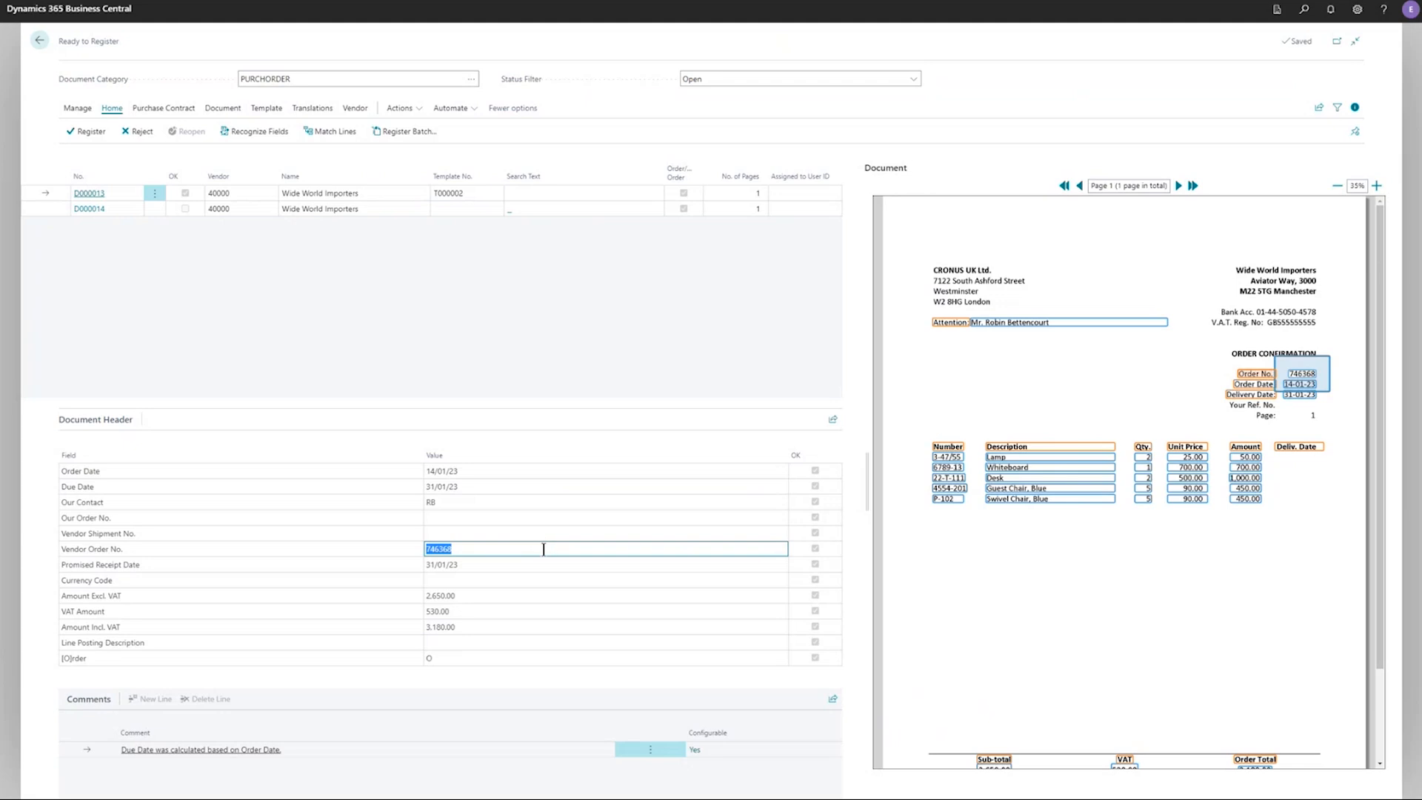
left_click(543, 563)
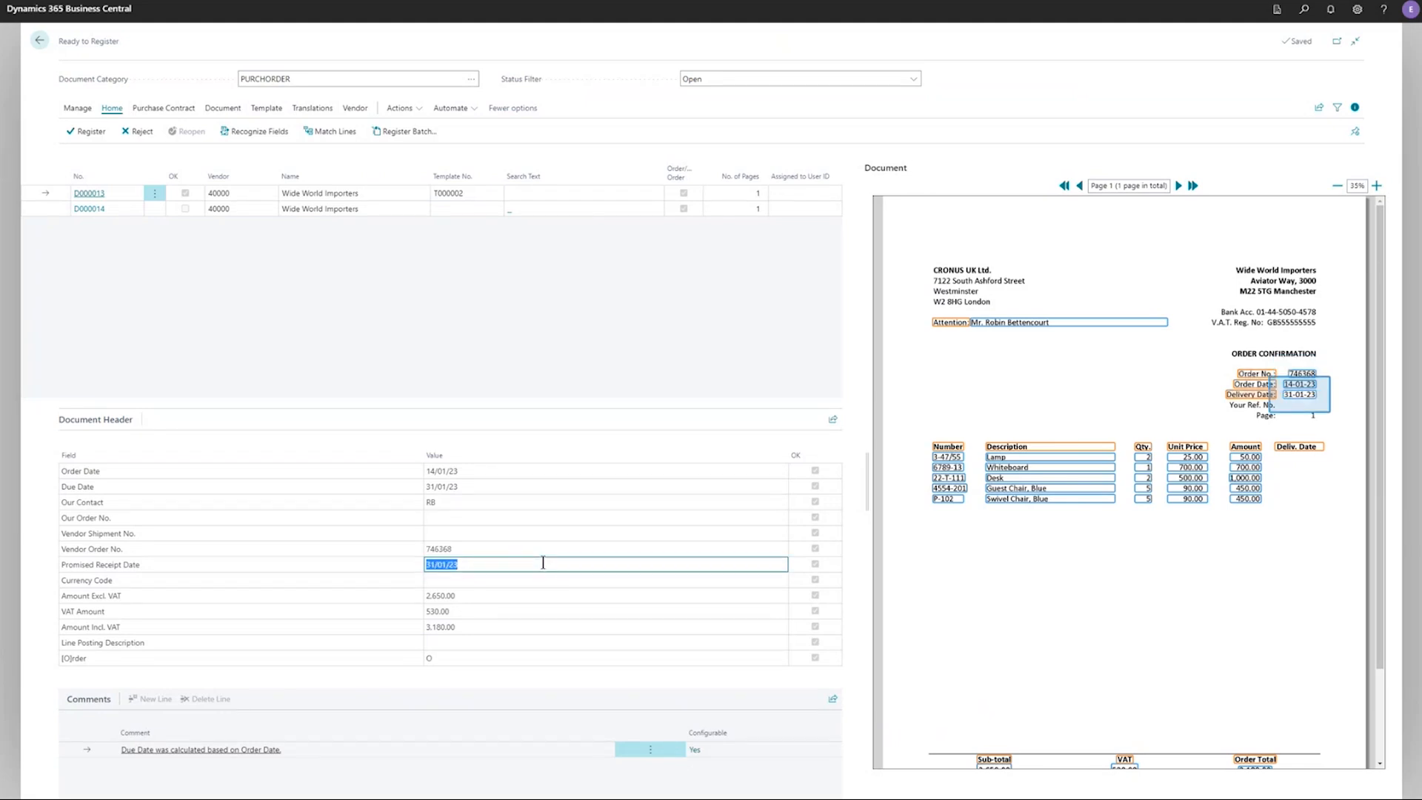
left_click(465, 658)
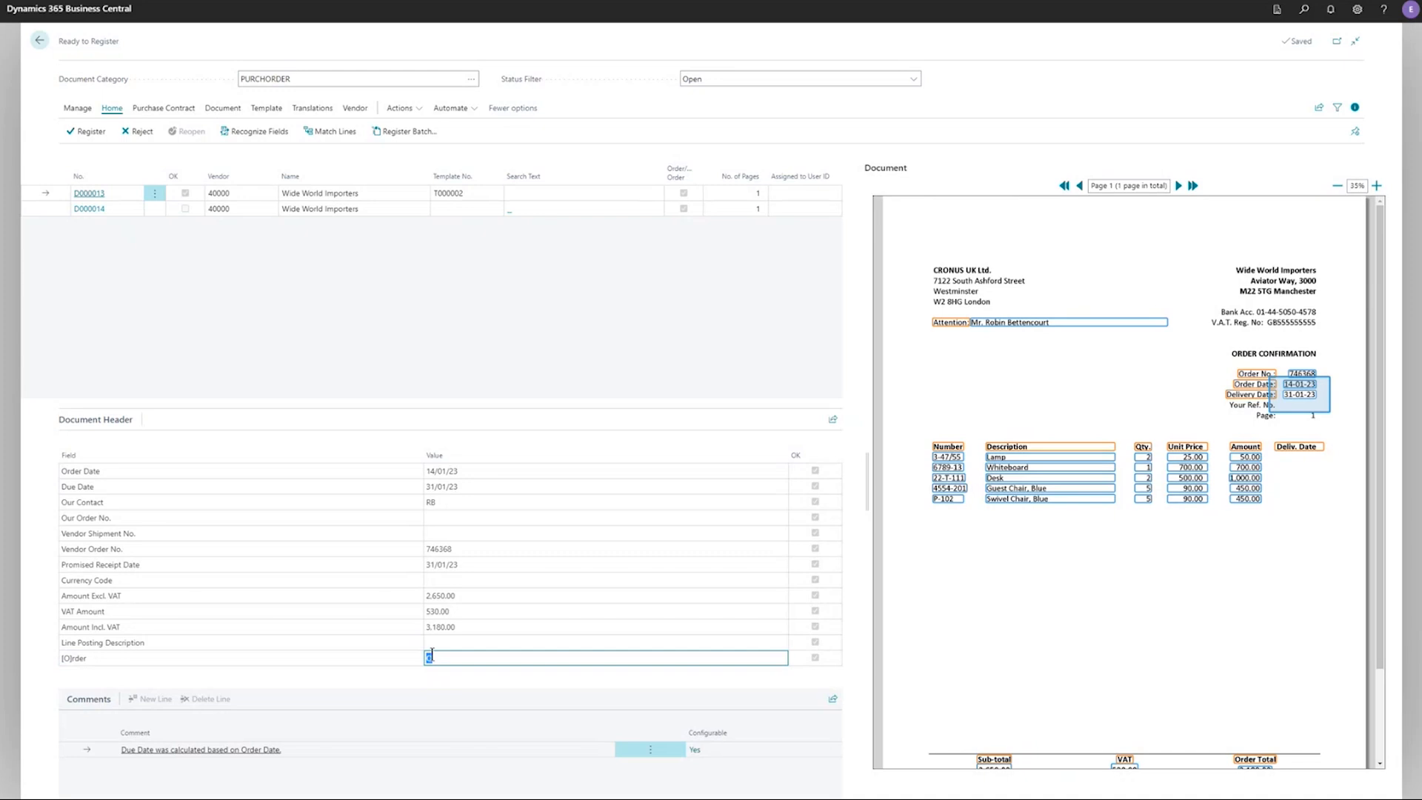
Step: Review the purchase order registration settings on the Wide World Importers template card, collapsing its Codeunits, Fields and General sections
left_click(266, 108)
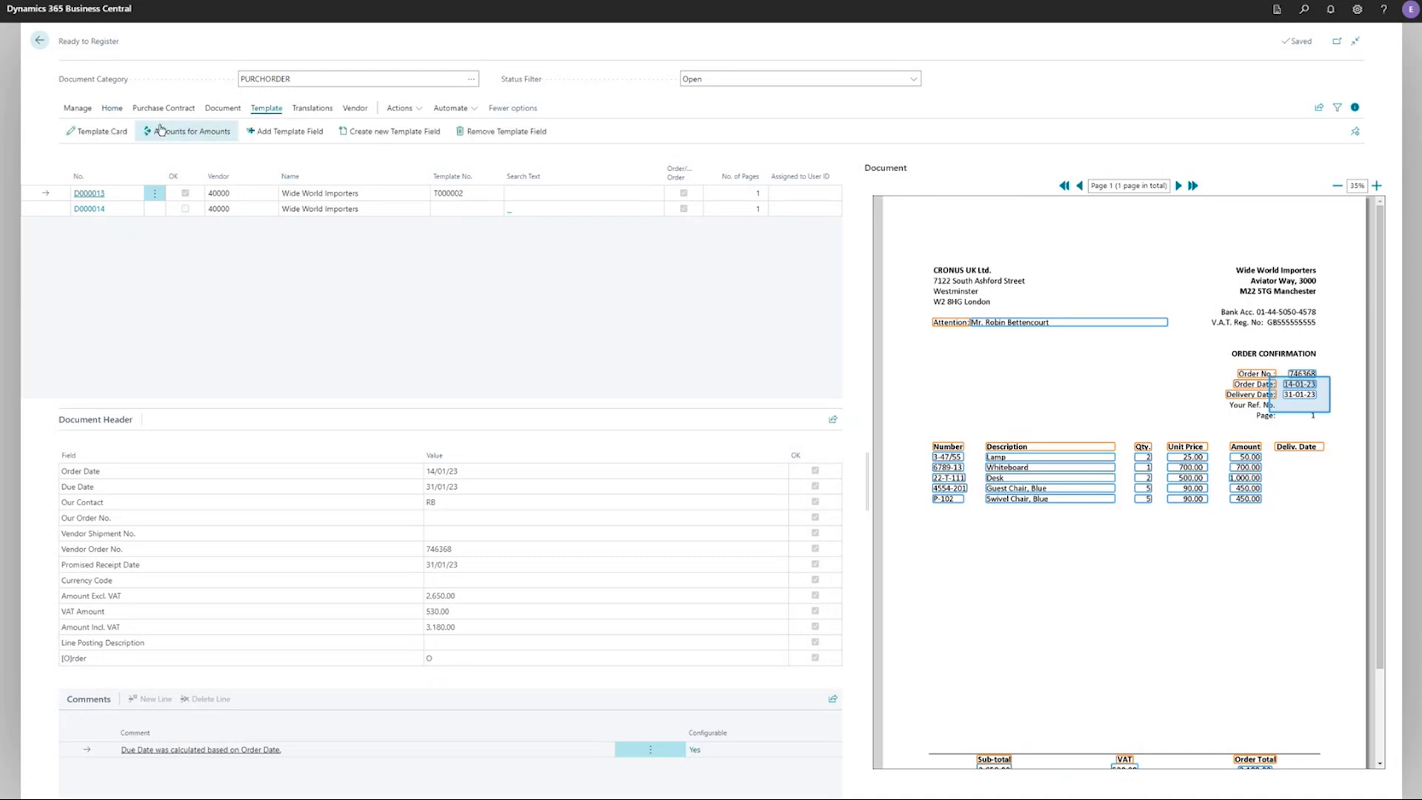
left_click(106, 131)
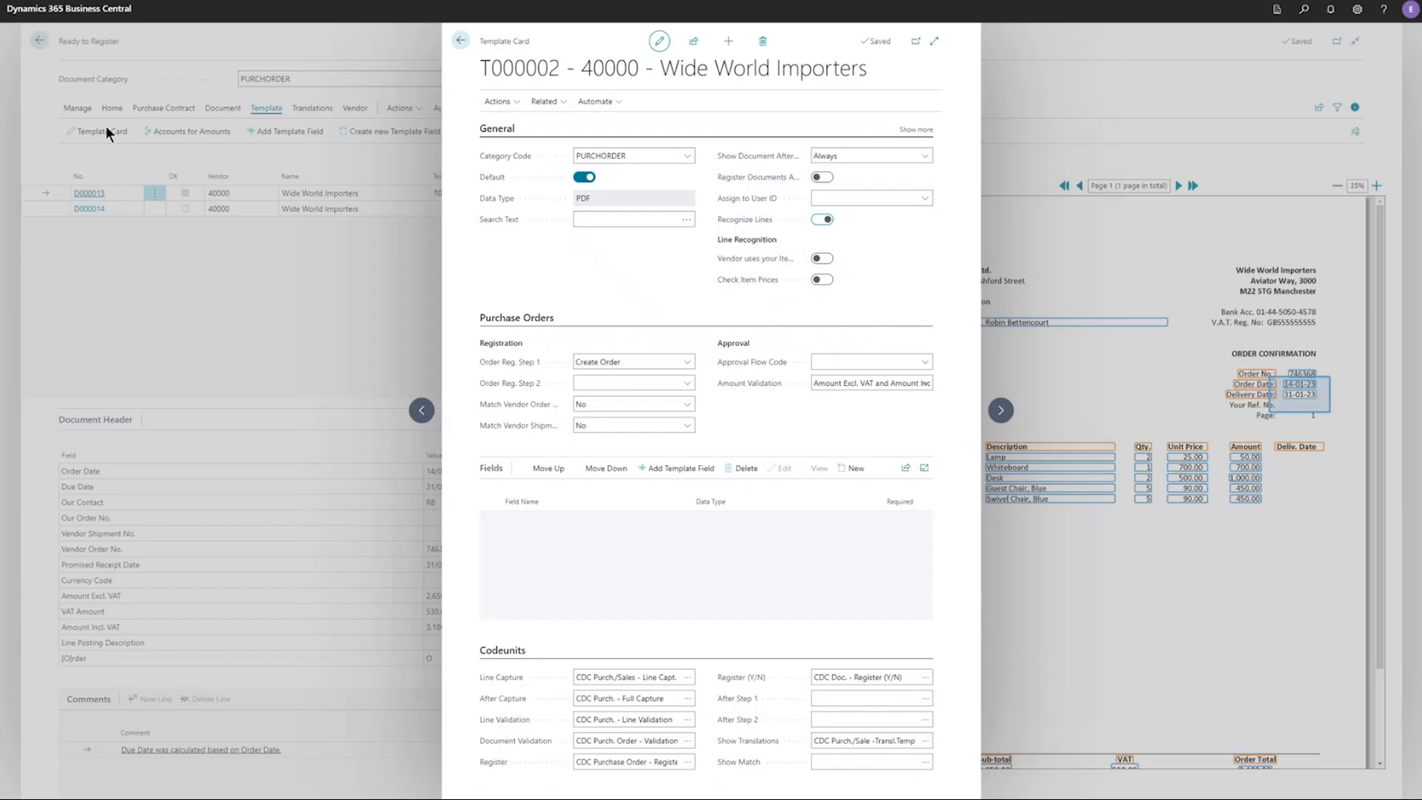
left_click(516, 651)
left_click(491, 468)
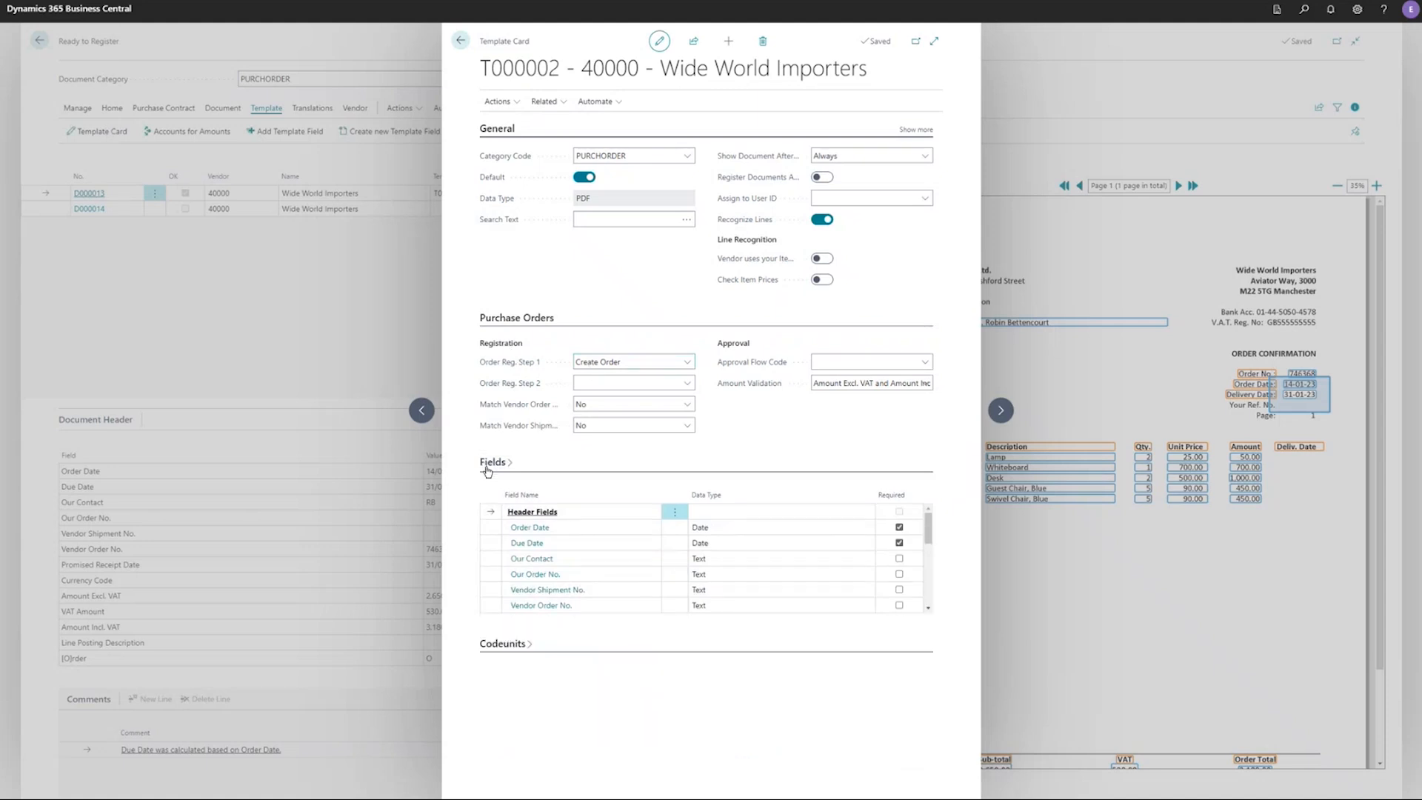
left_click(497, 129)
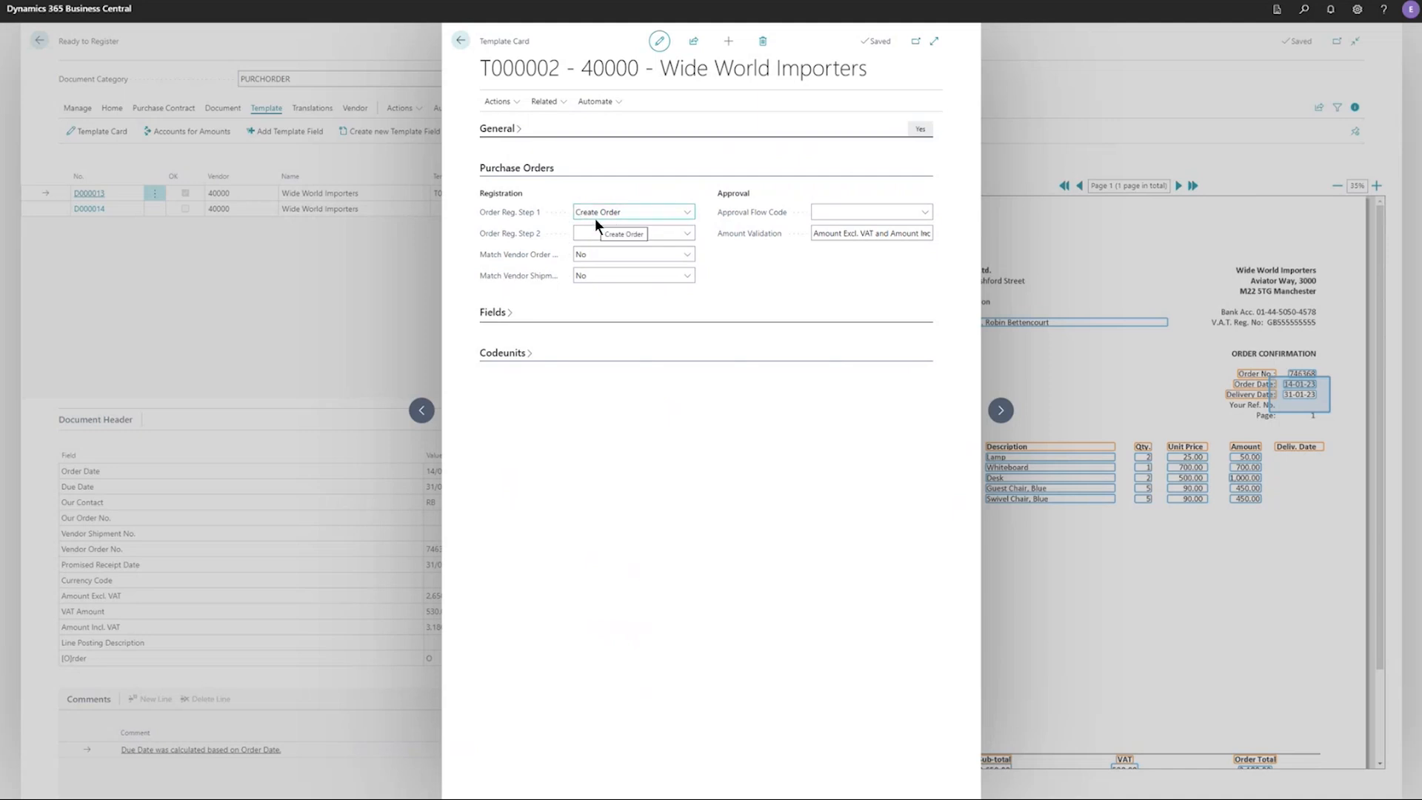
left_click(461, 41)
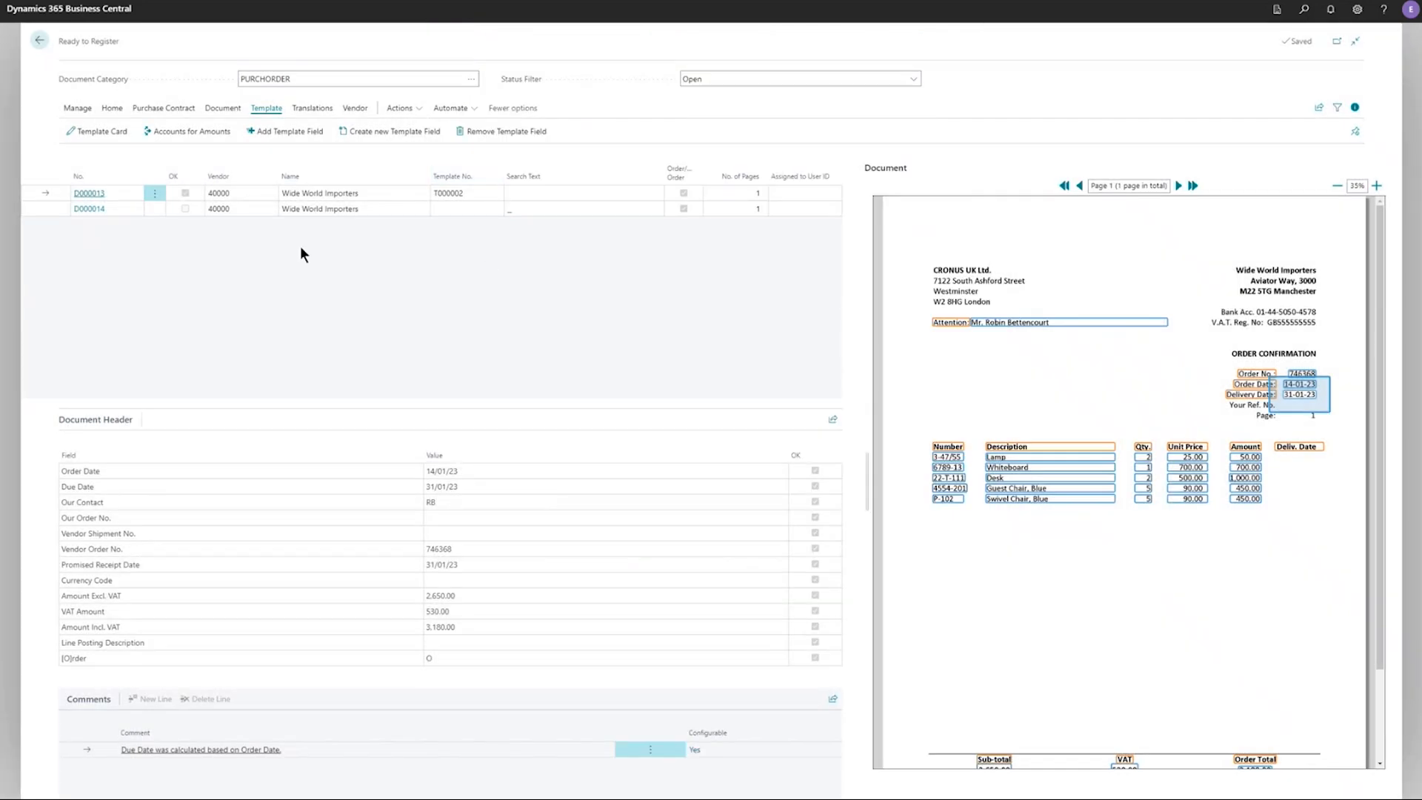
Step: Examine the captured header and item lines on the first document's card, then return to the document list
left_click(222, 108)
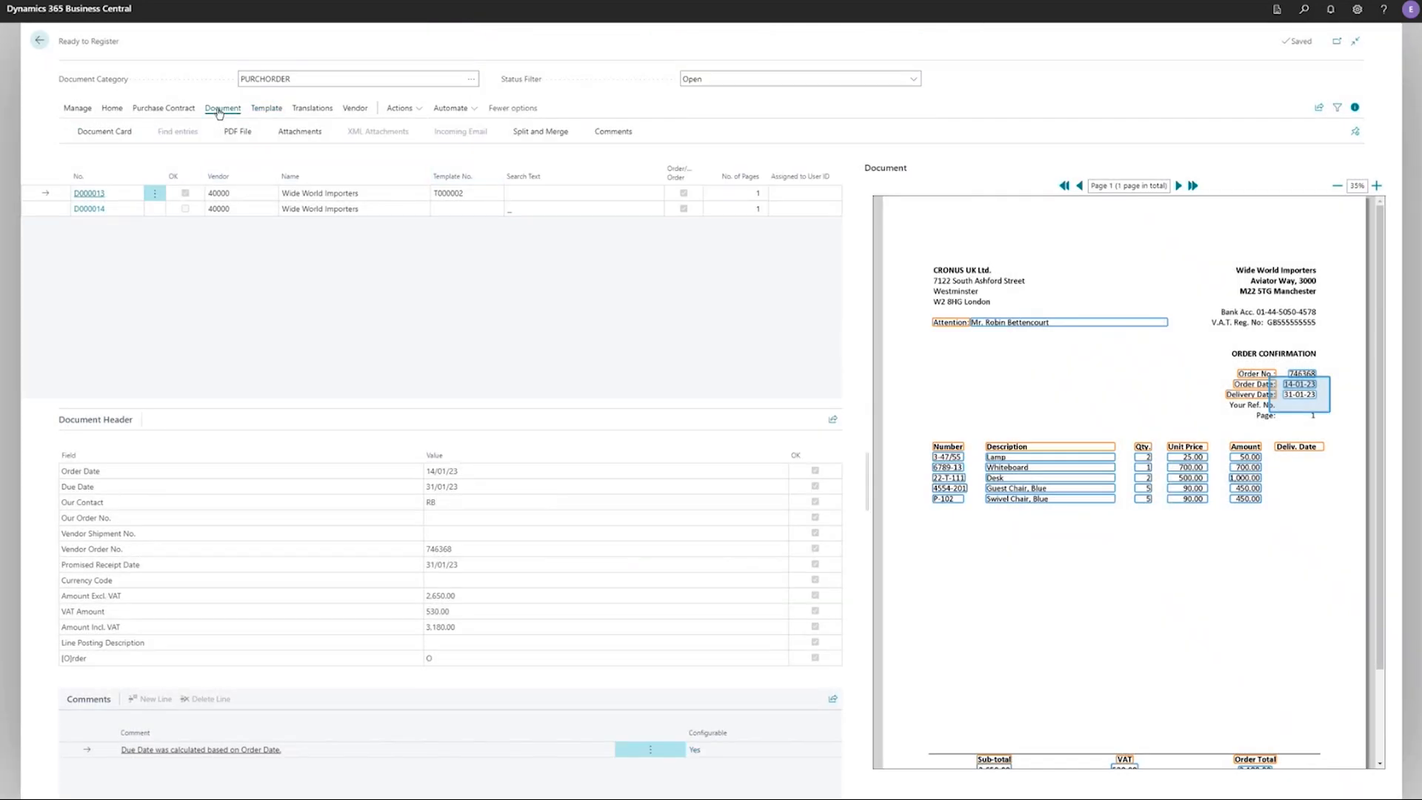
left_click(103, 131)
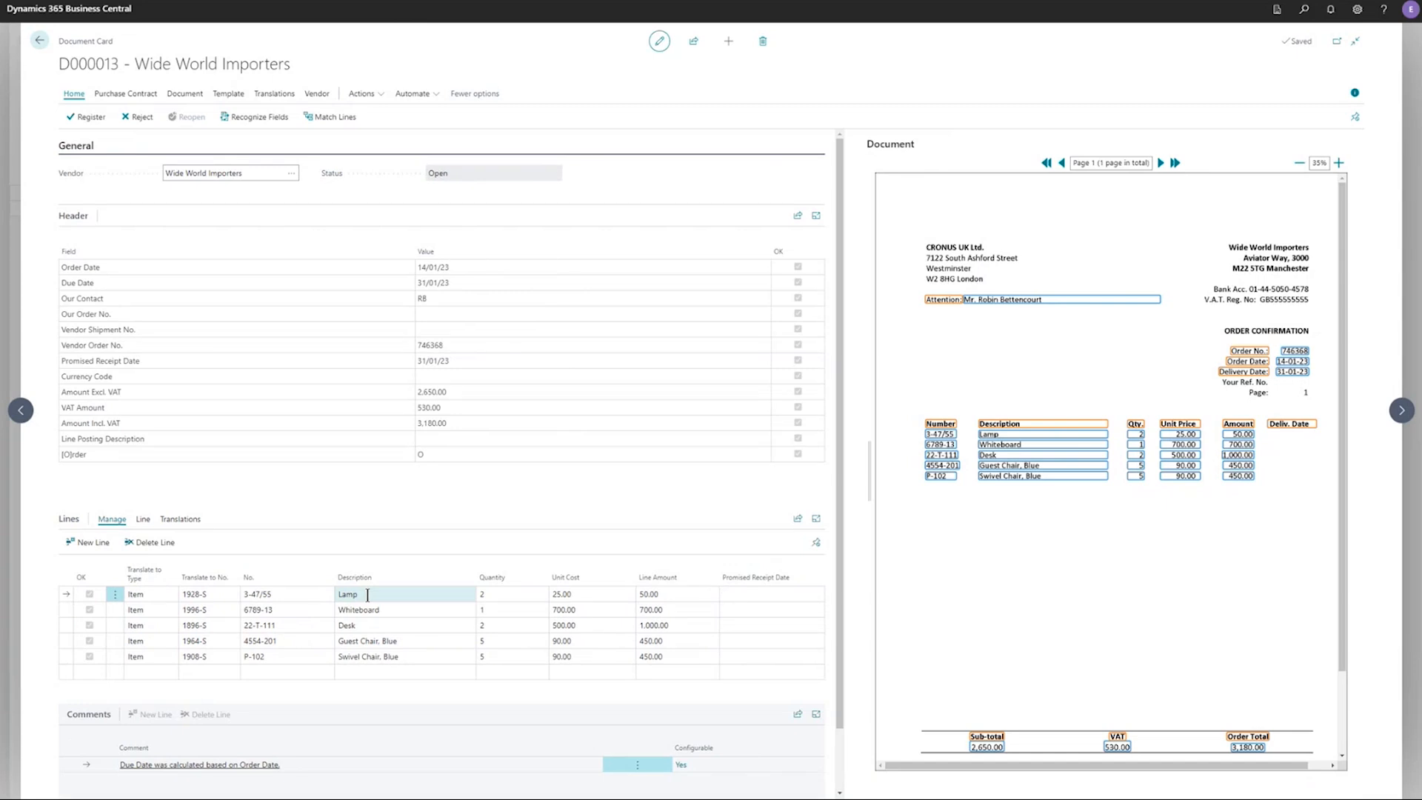
left_click(307, 596)
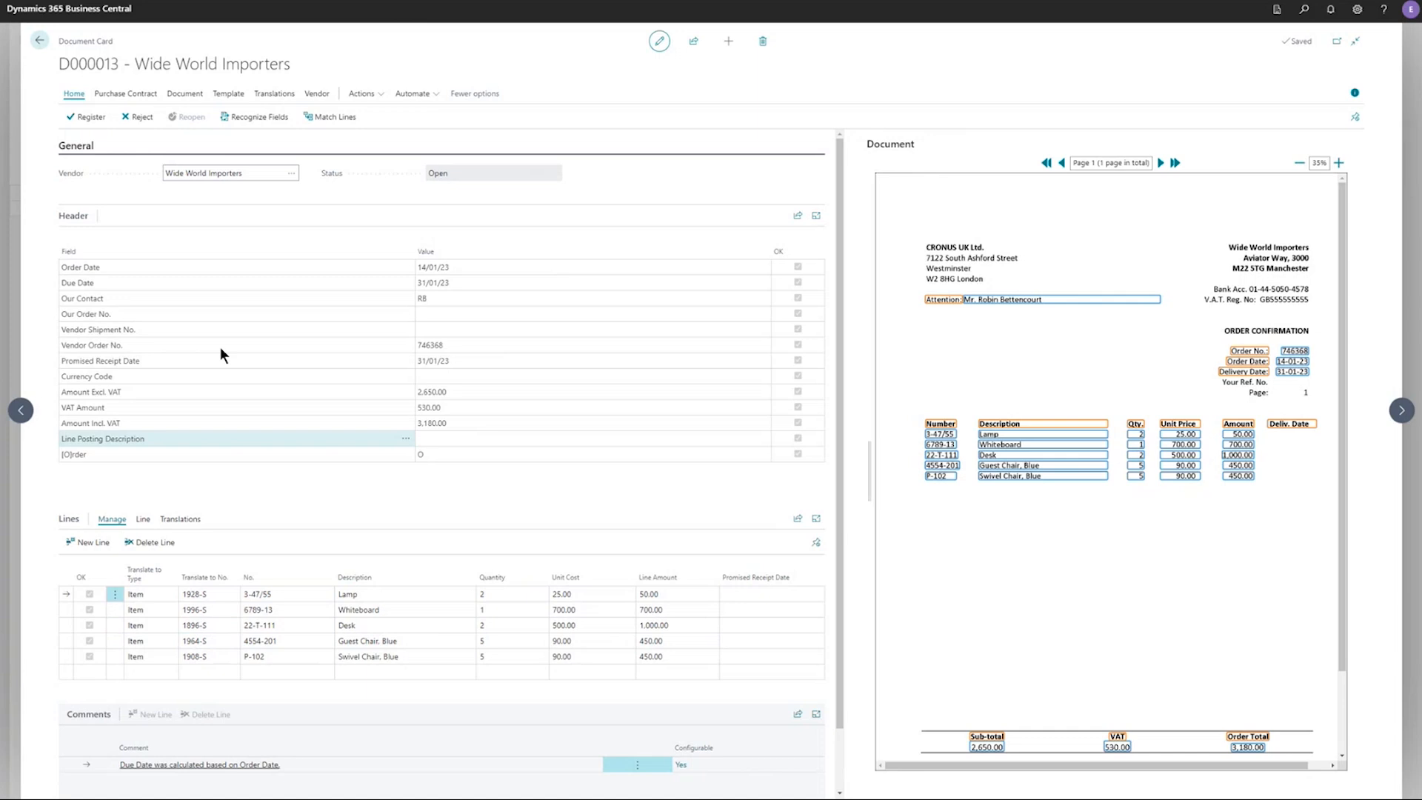
left_click(39, 43)
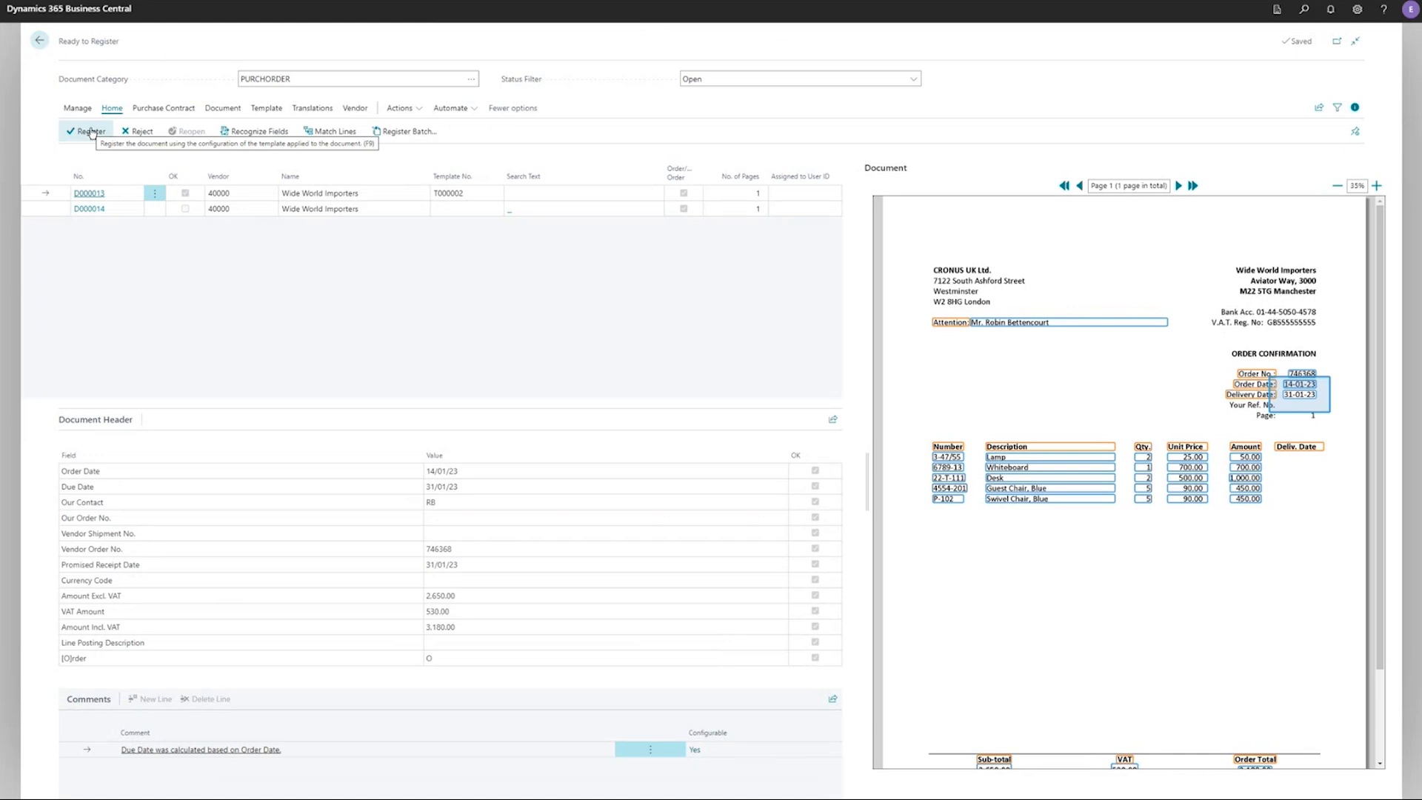
Step: Register the first document as a purchase order and compare the order with the enlarged order confirmation preview
left_click(90, 131)
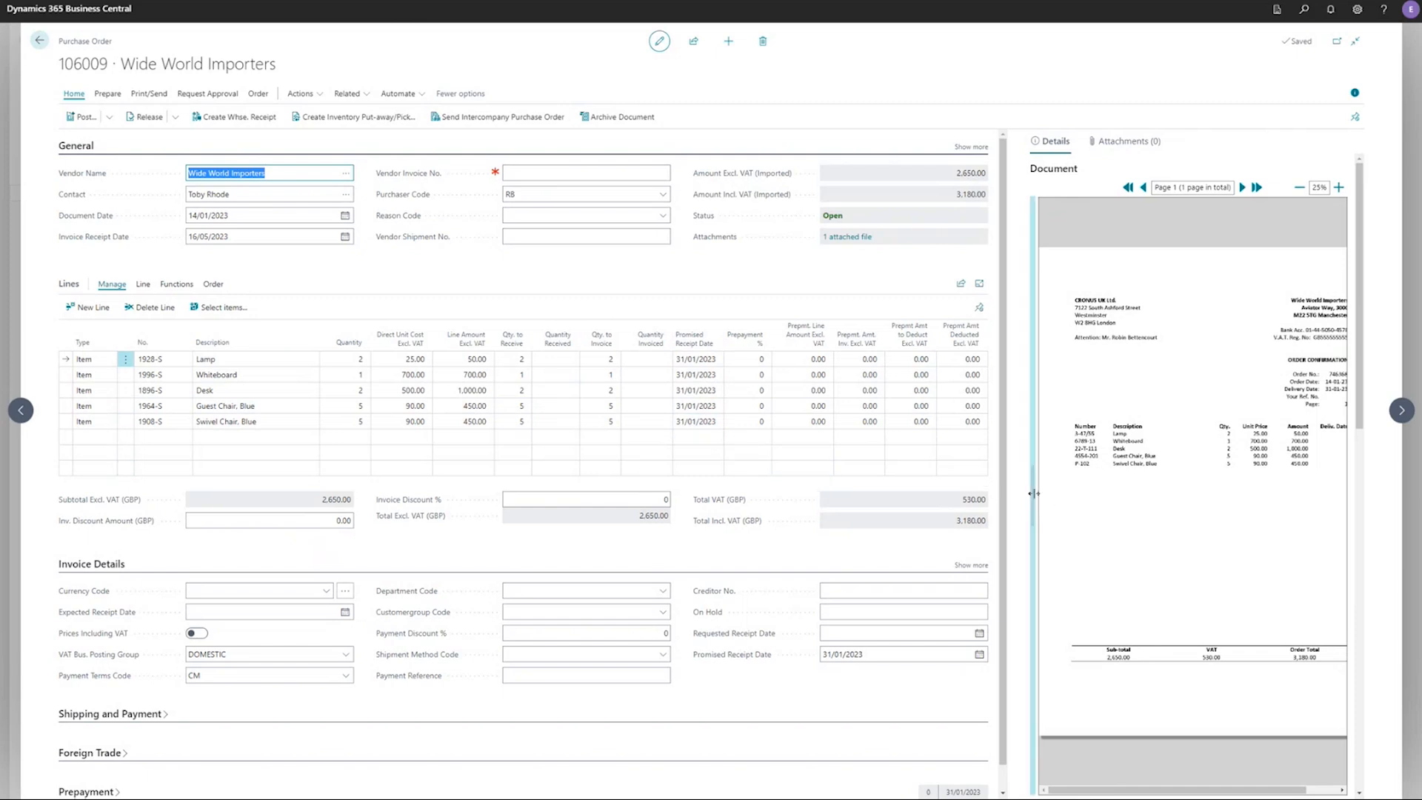
left_click_drag(1032, 495, 982, 488)
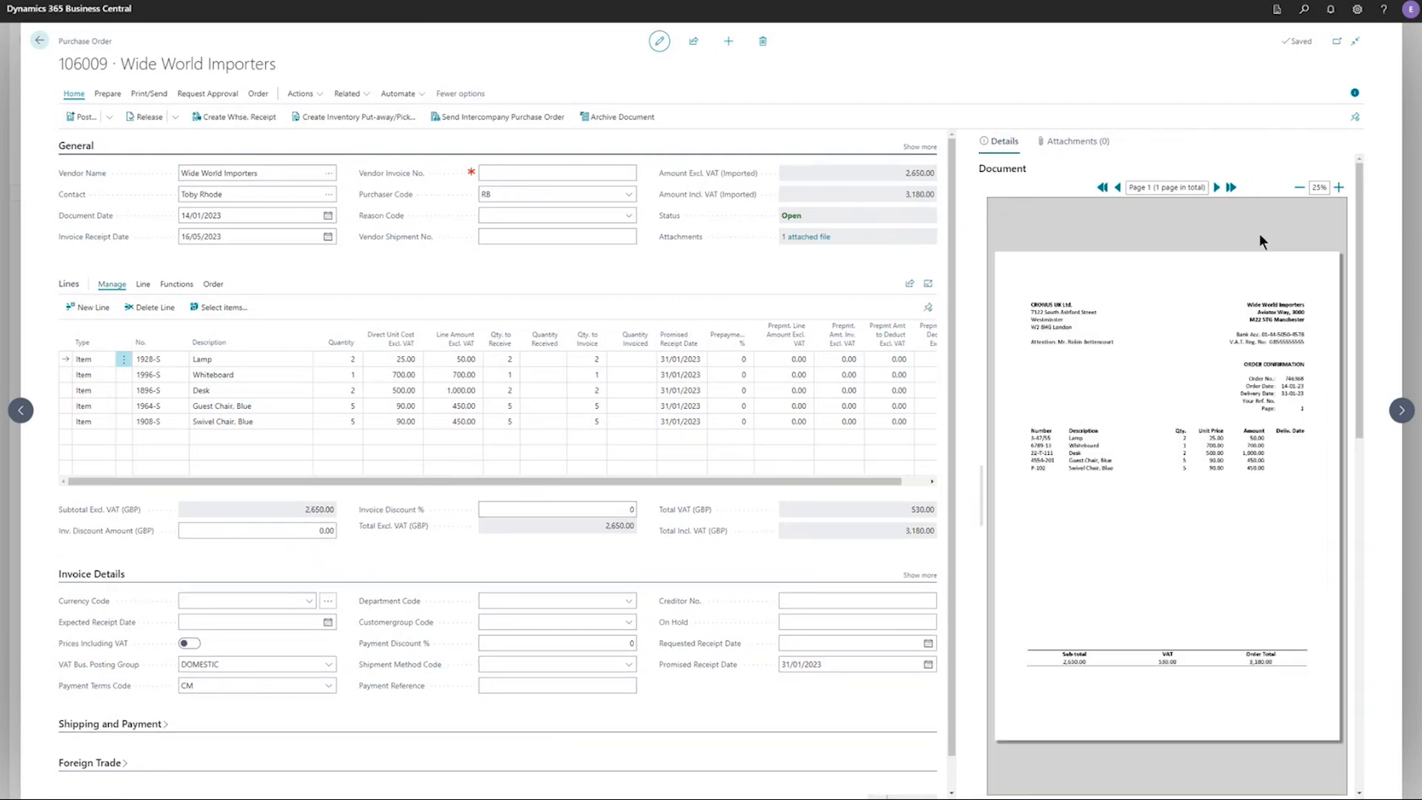
left_click(1339, 188)
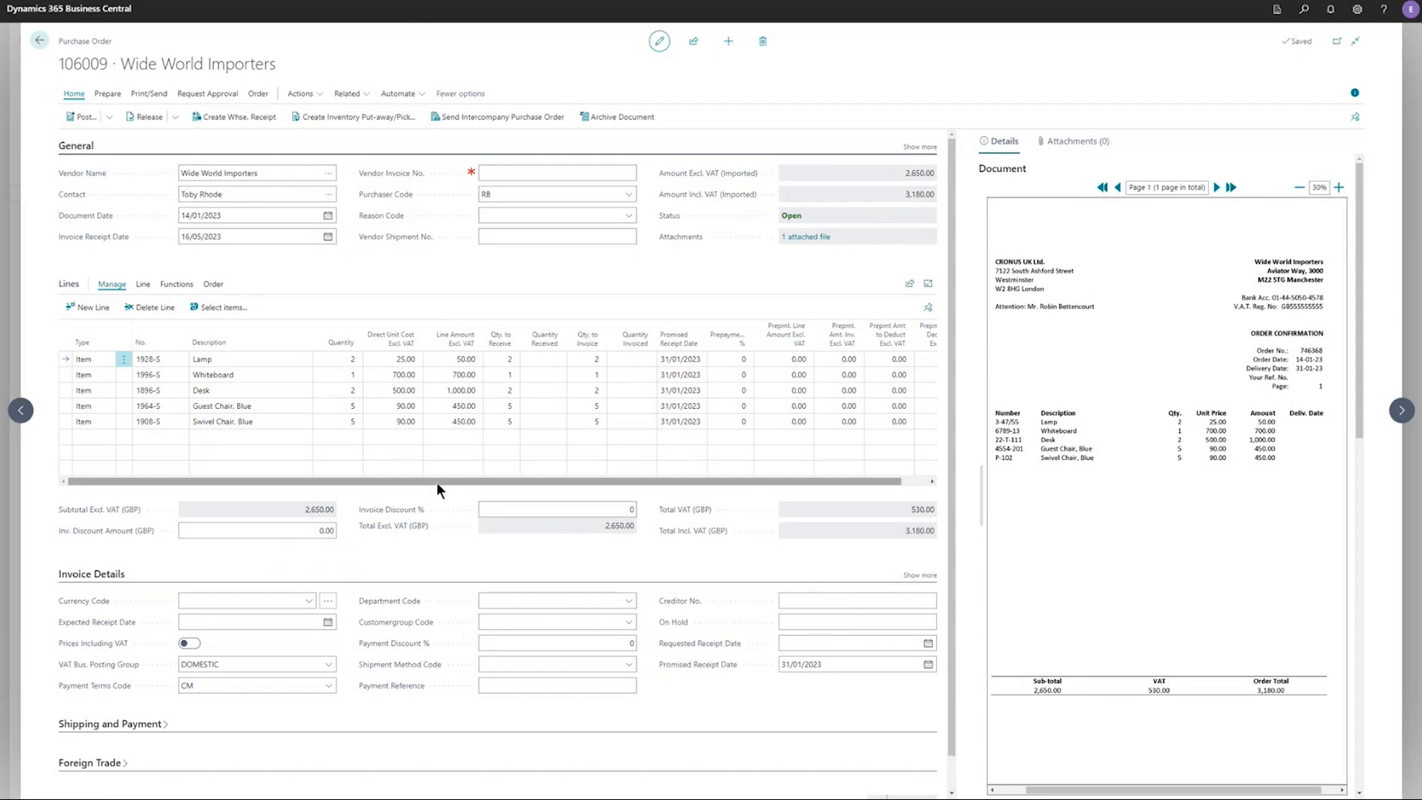
left_click(39, 42)
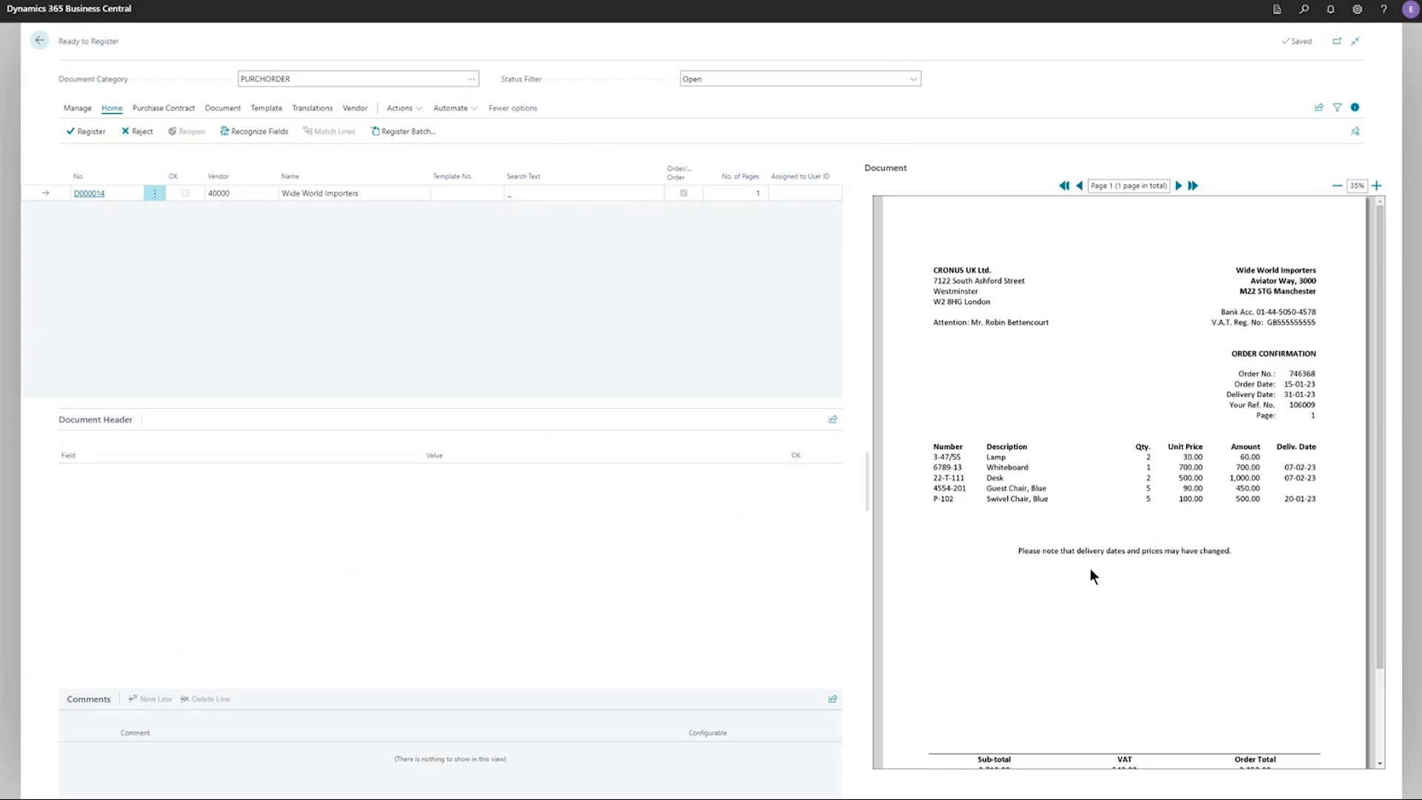
Step: Recognize the fields on the remaining document and capture Our Order No. from the Your Ref. No. value in the preview
left_click(246, 135)
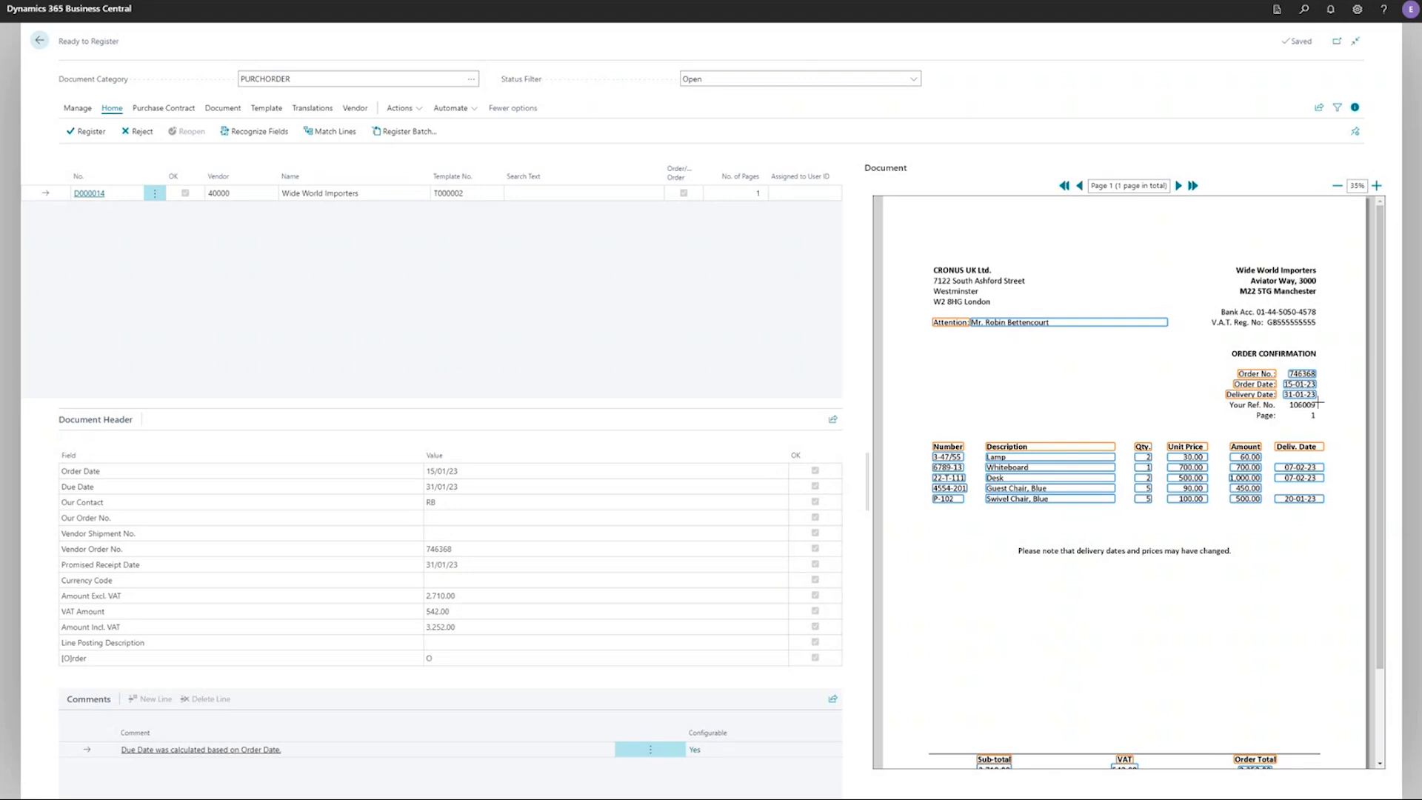
left_click(487, 519)
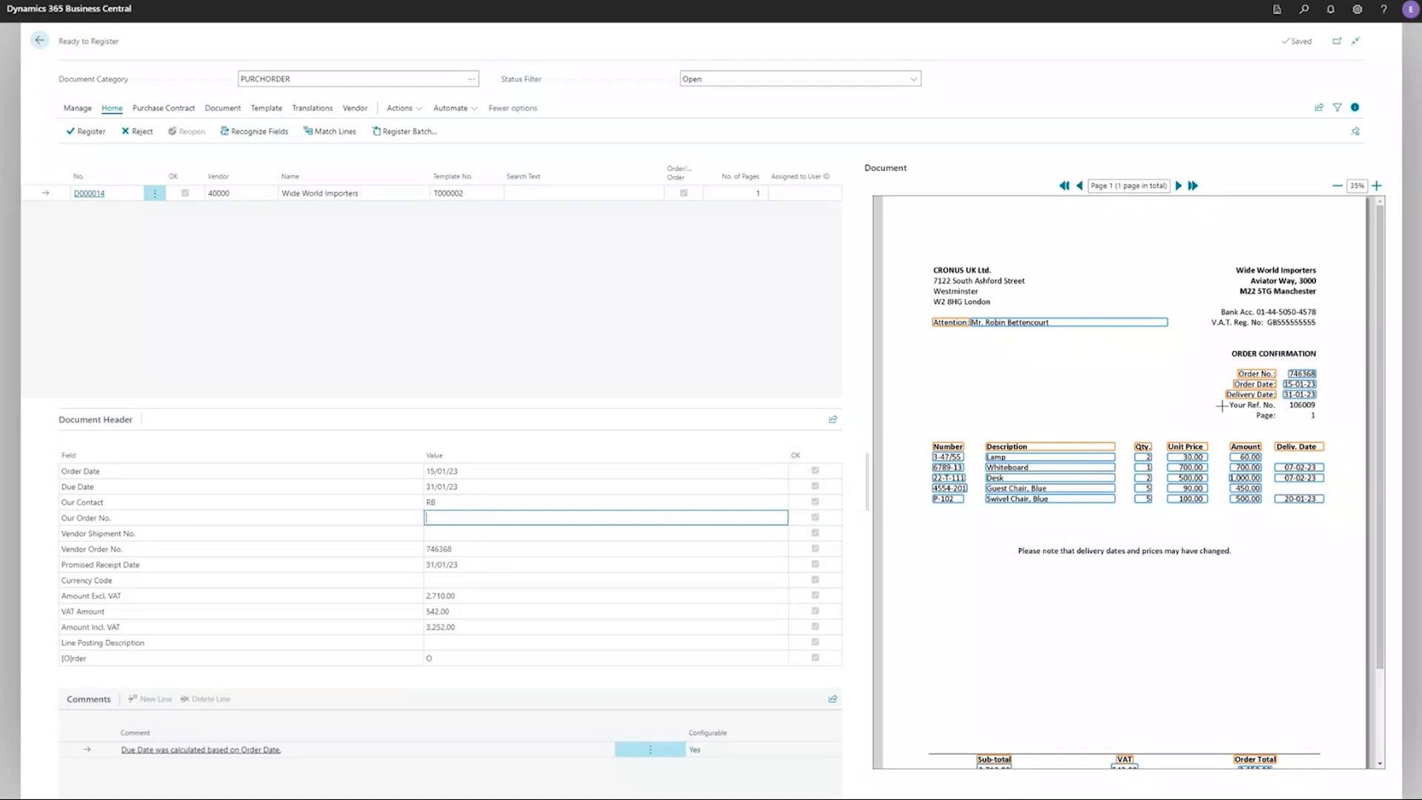
left_click(1309, 404)
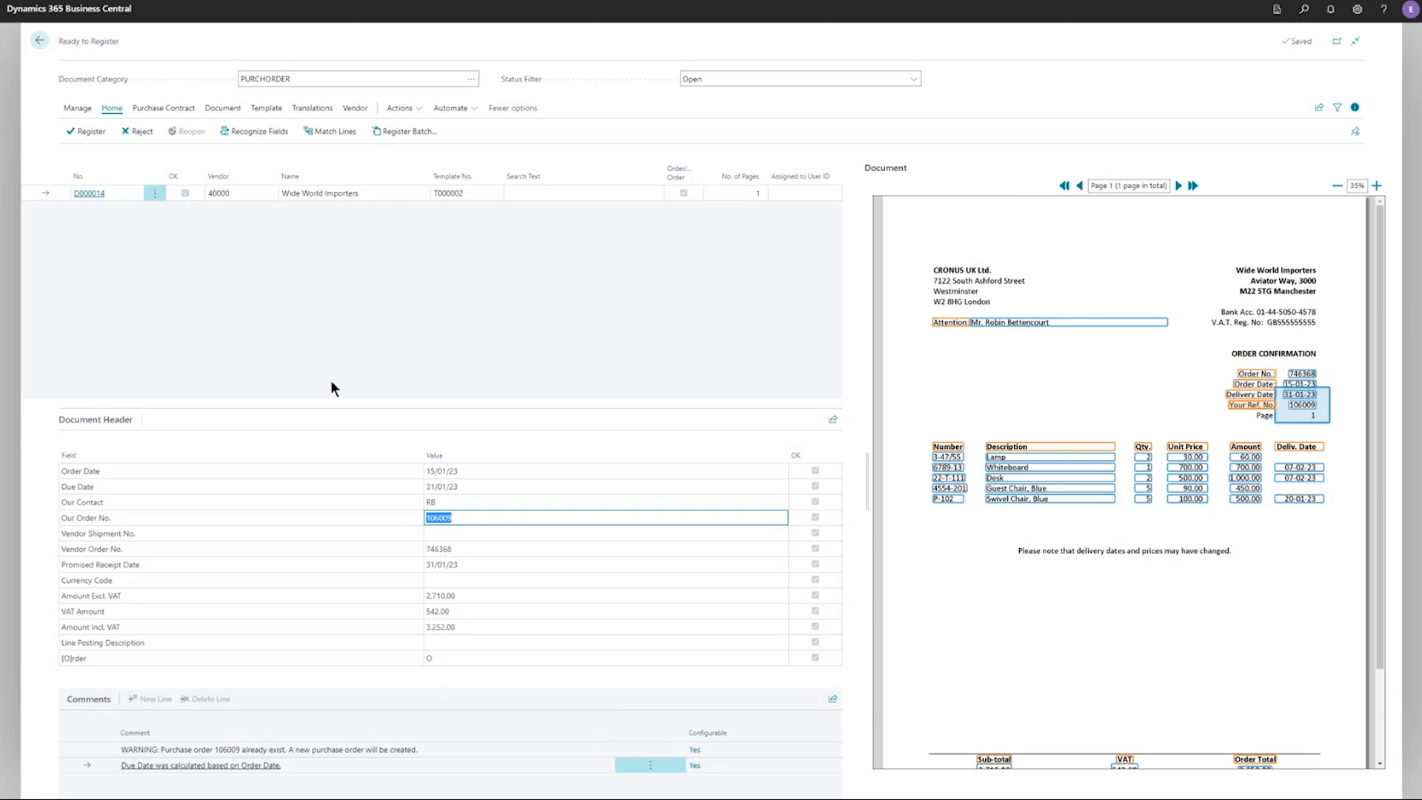
Step: On the vendor's template card, set Order Reg. Step 1 to Create or Update Order and vendor order number matching to Yes - always
left_click(268, 109)
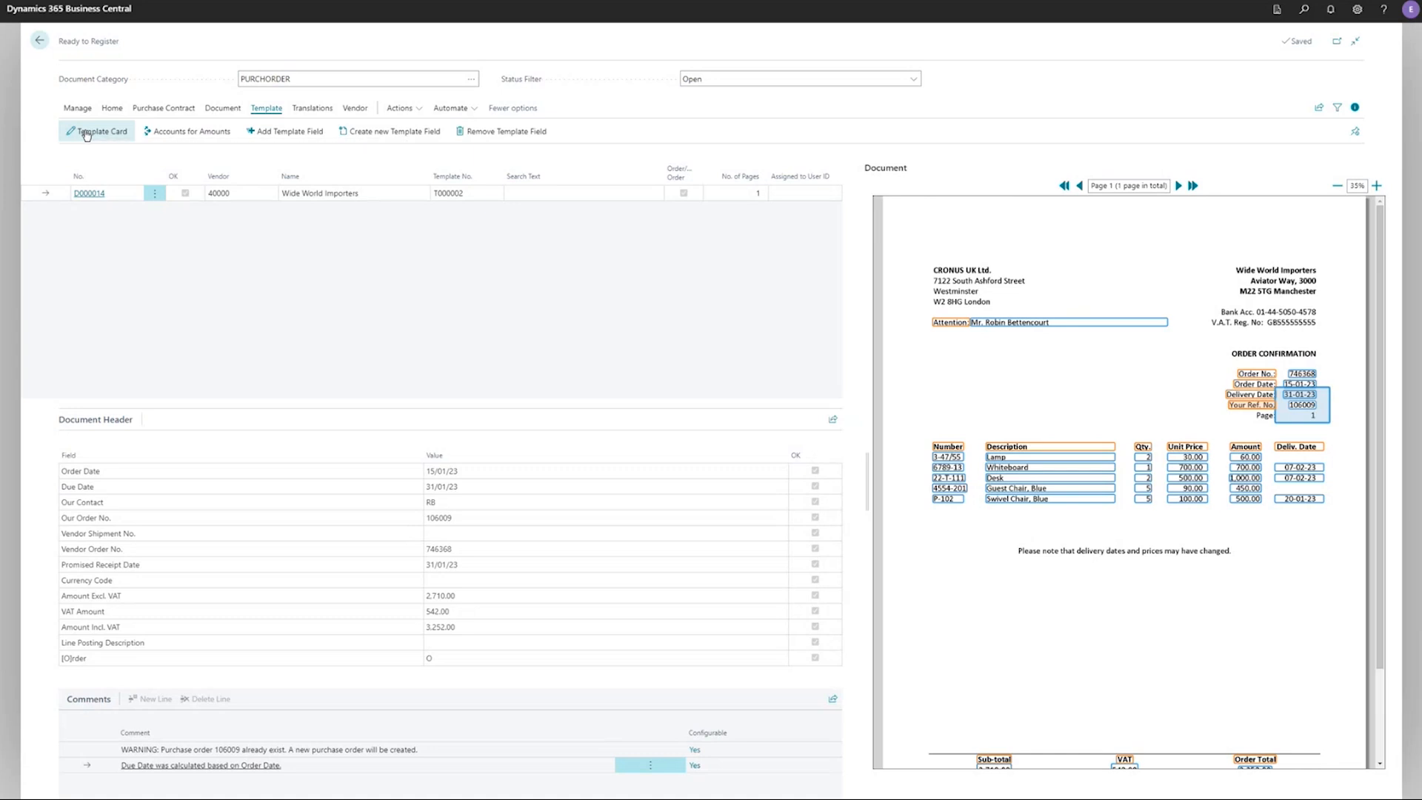
left_click(86, 133)
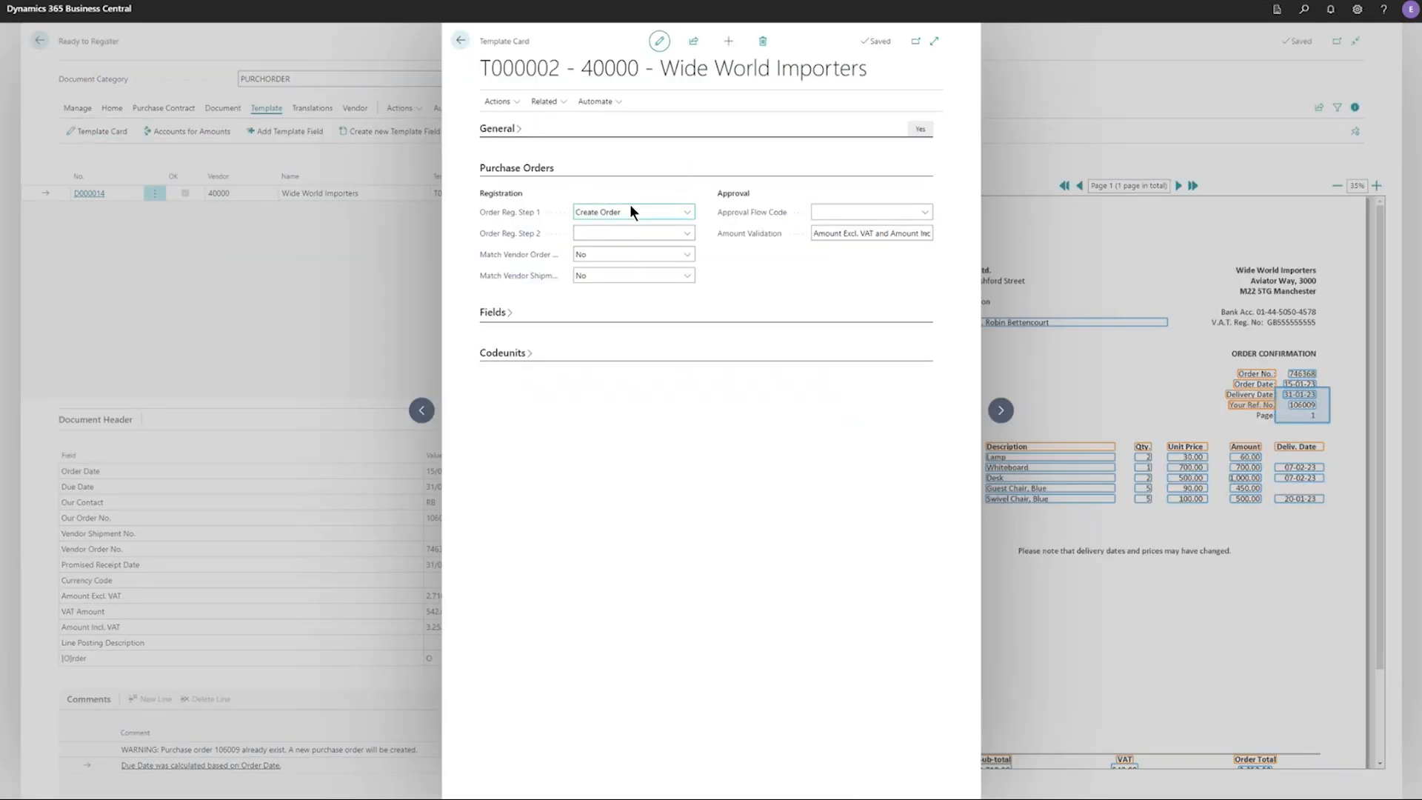
left_click(668, 211)
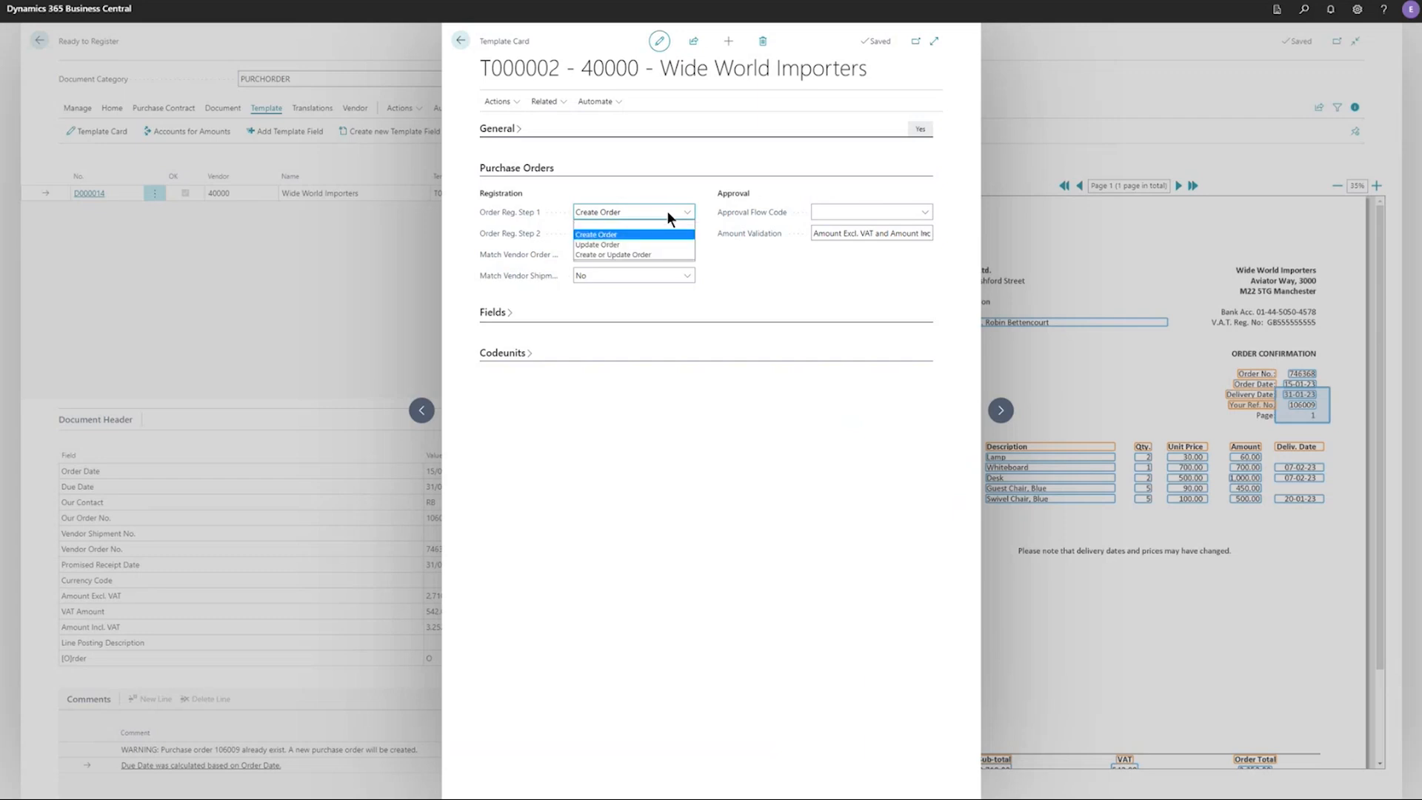
left_click(671, 254)
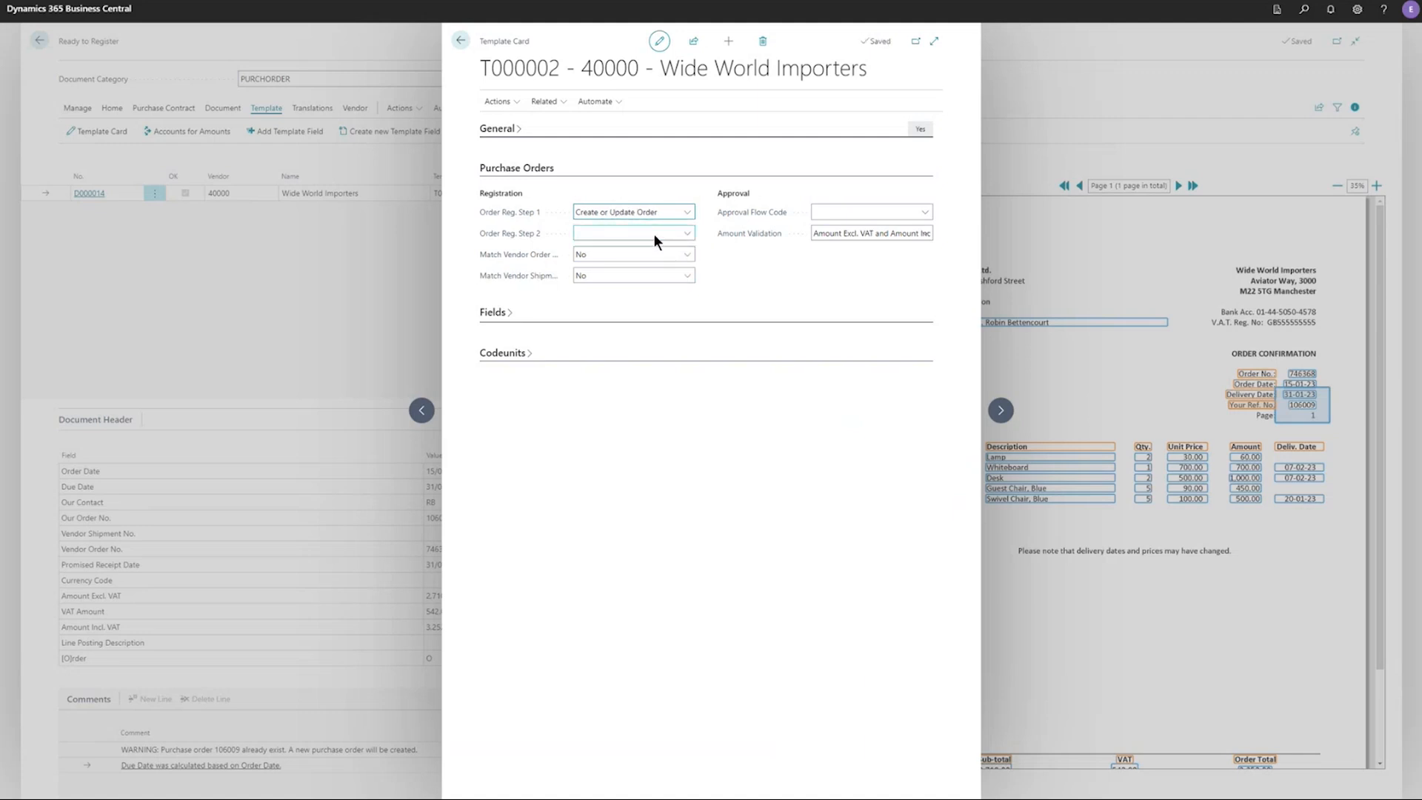
left_click(687, 254)
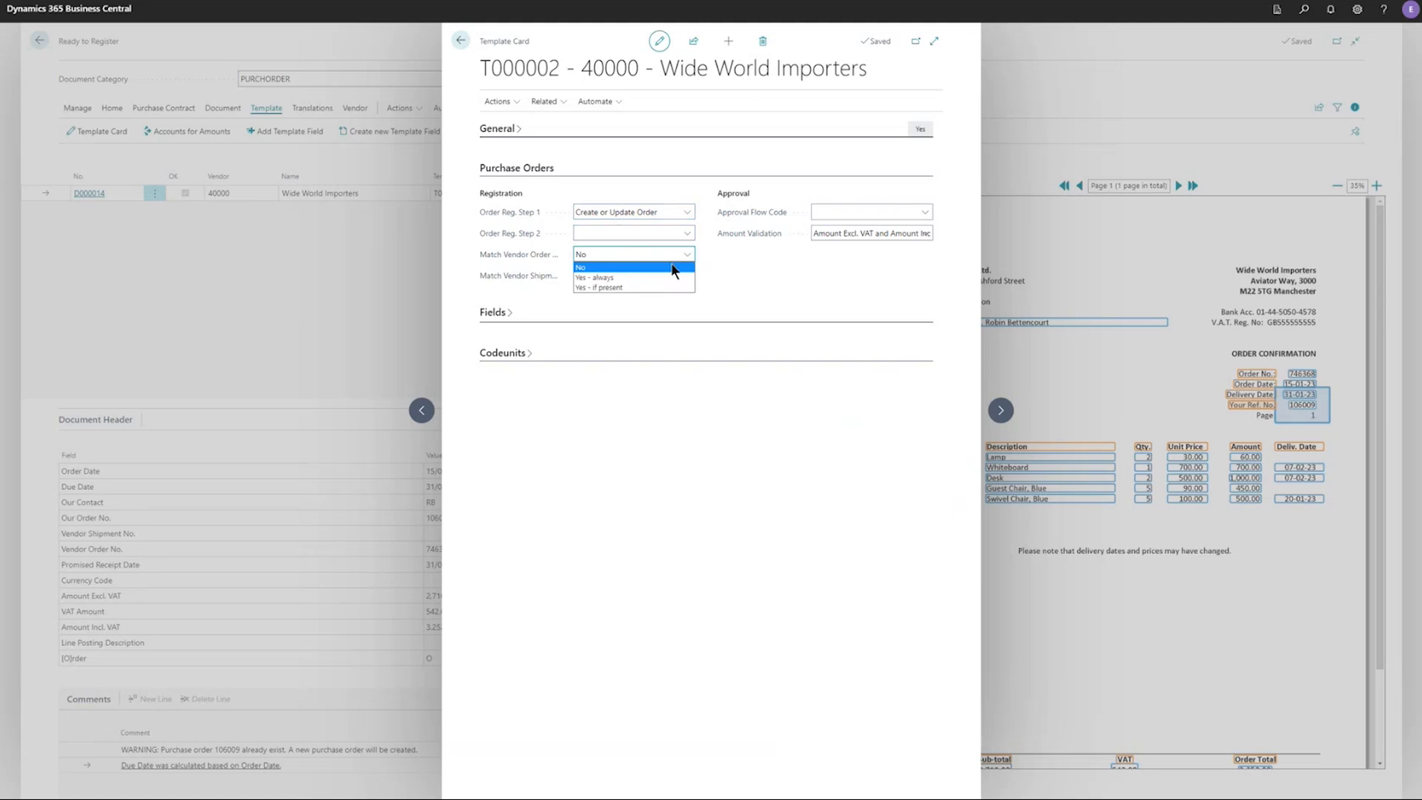
left_click(624, 277)
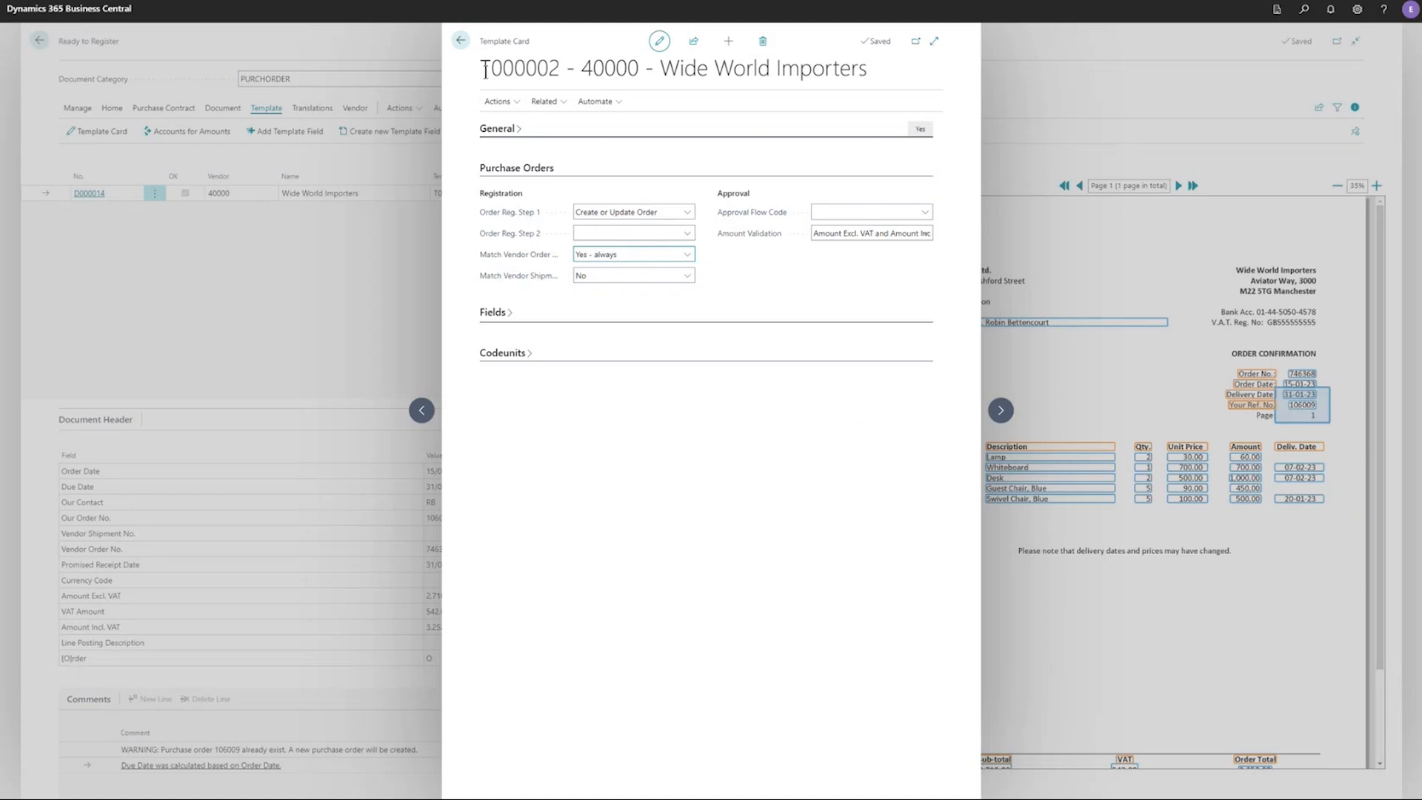
left_click(462, 41)
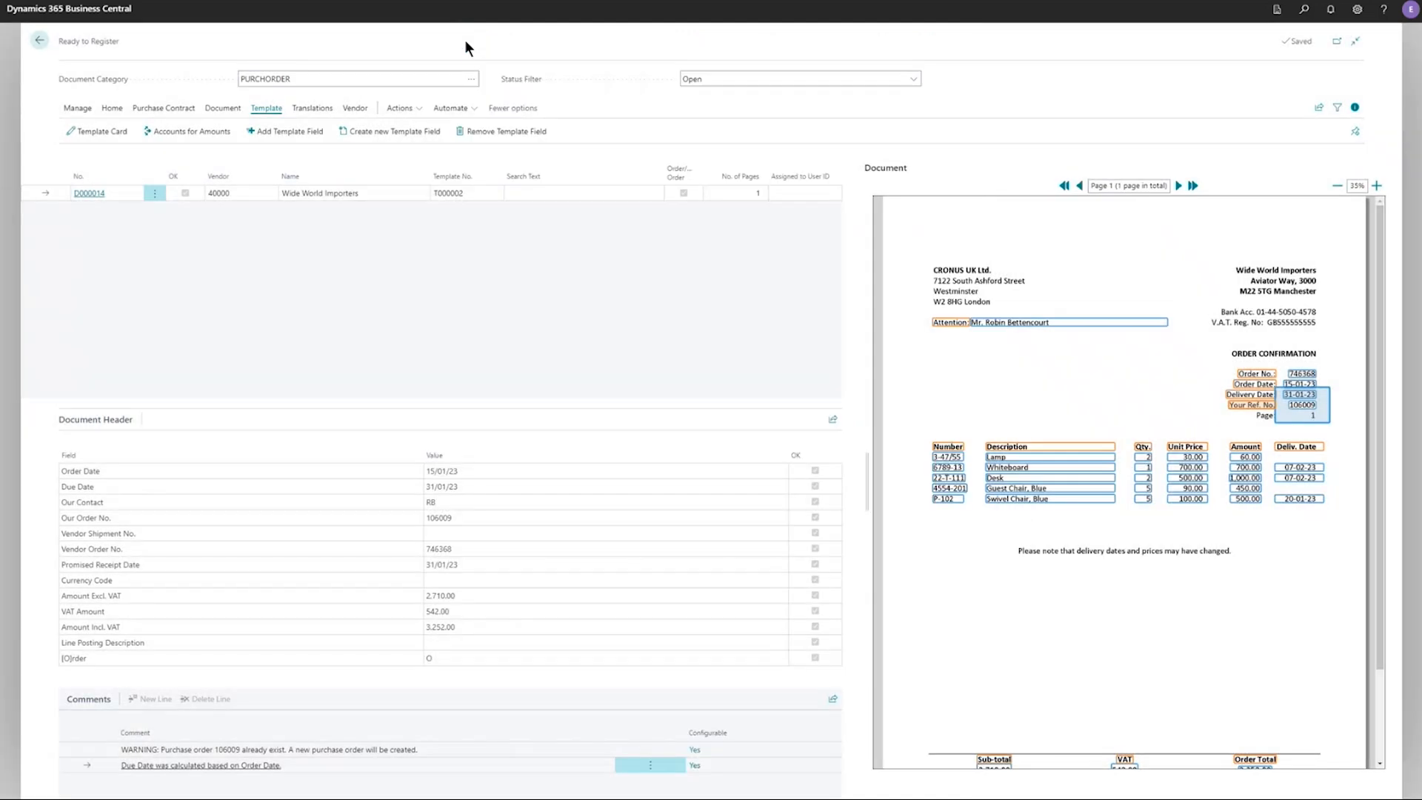
Step: Recognize the fields of the remaining Wide World Importers document again and register it
left_click(112, 108)
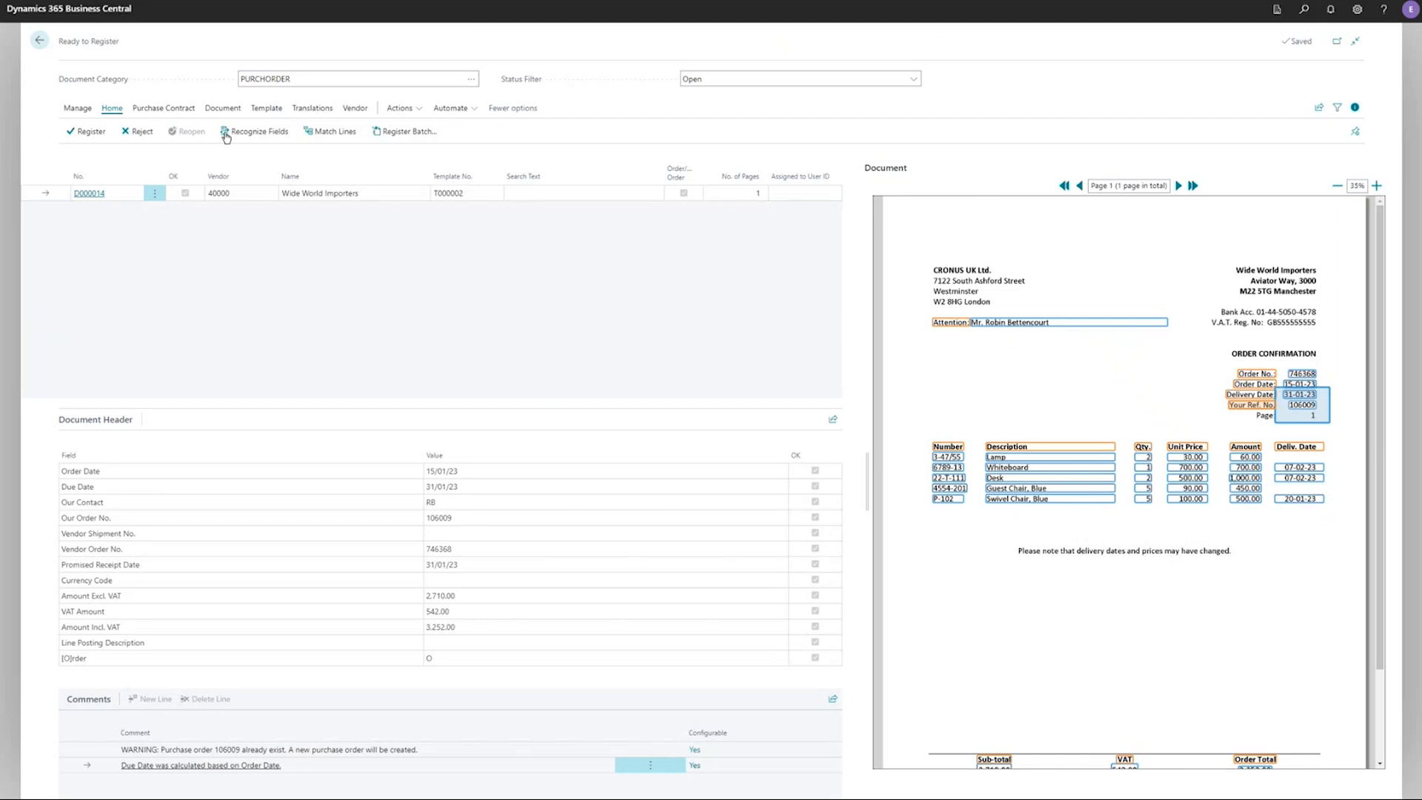
left_click(263, 132)
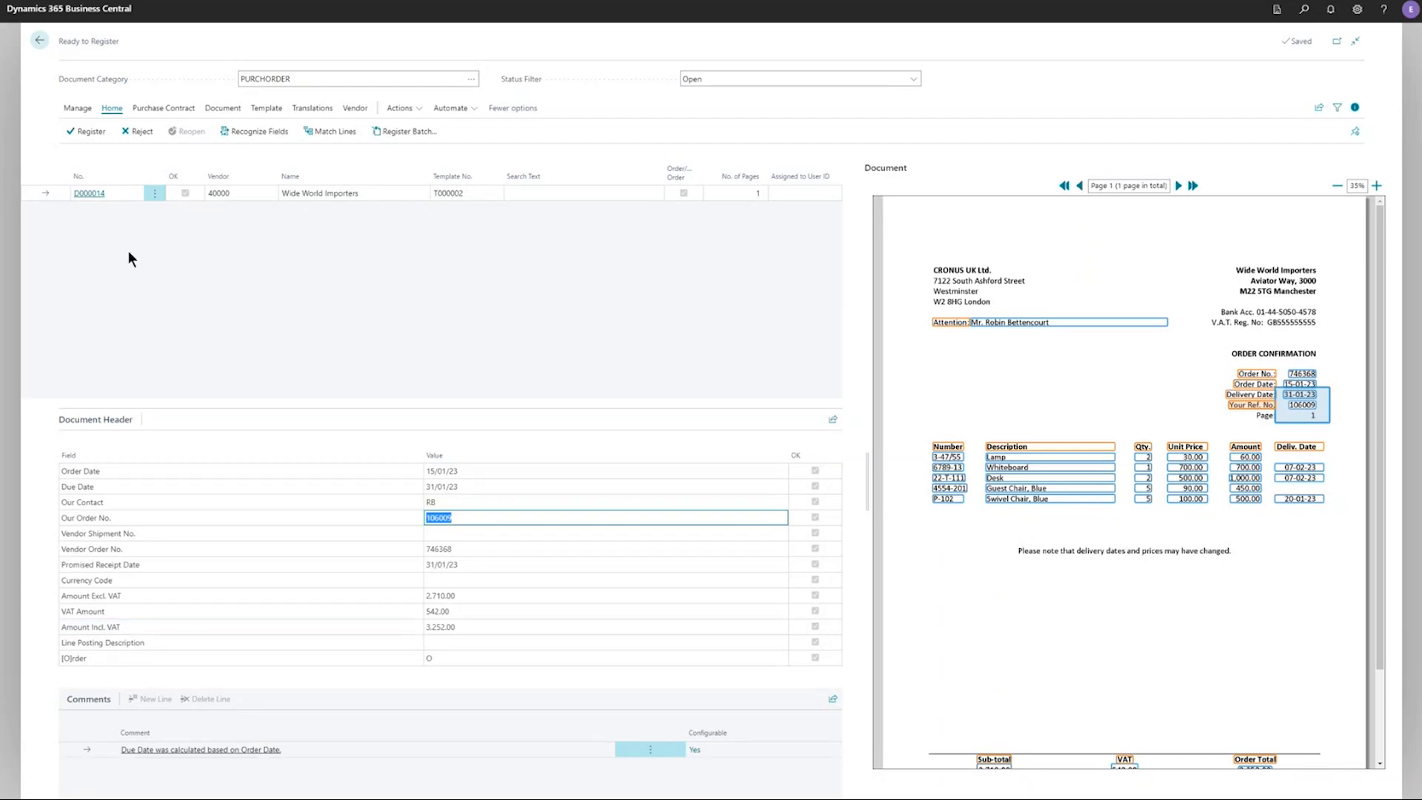
left_click(83, 137)
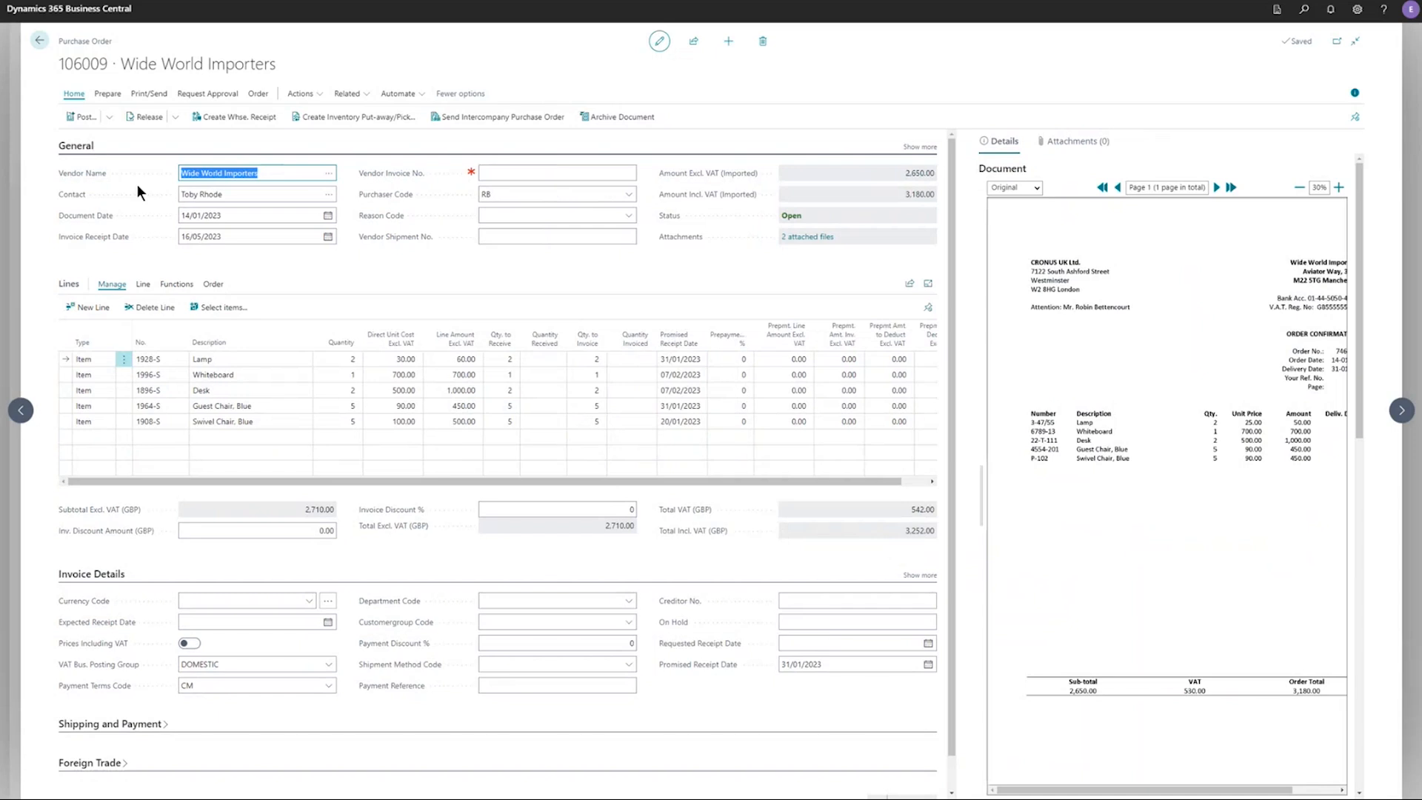
Step: Check the promised receipt dates on the purchase order lines and the imported amount excluding VAT
left_click(678, 358)
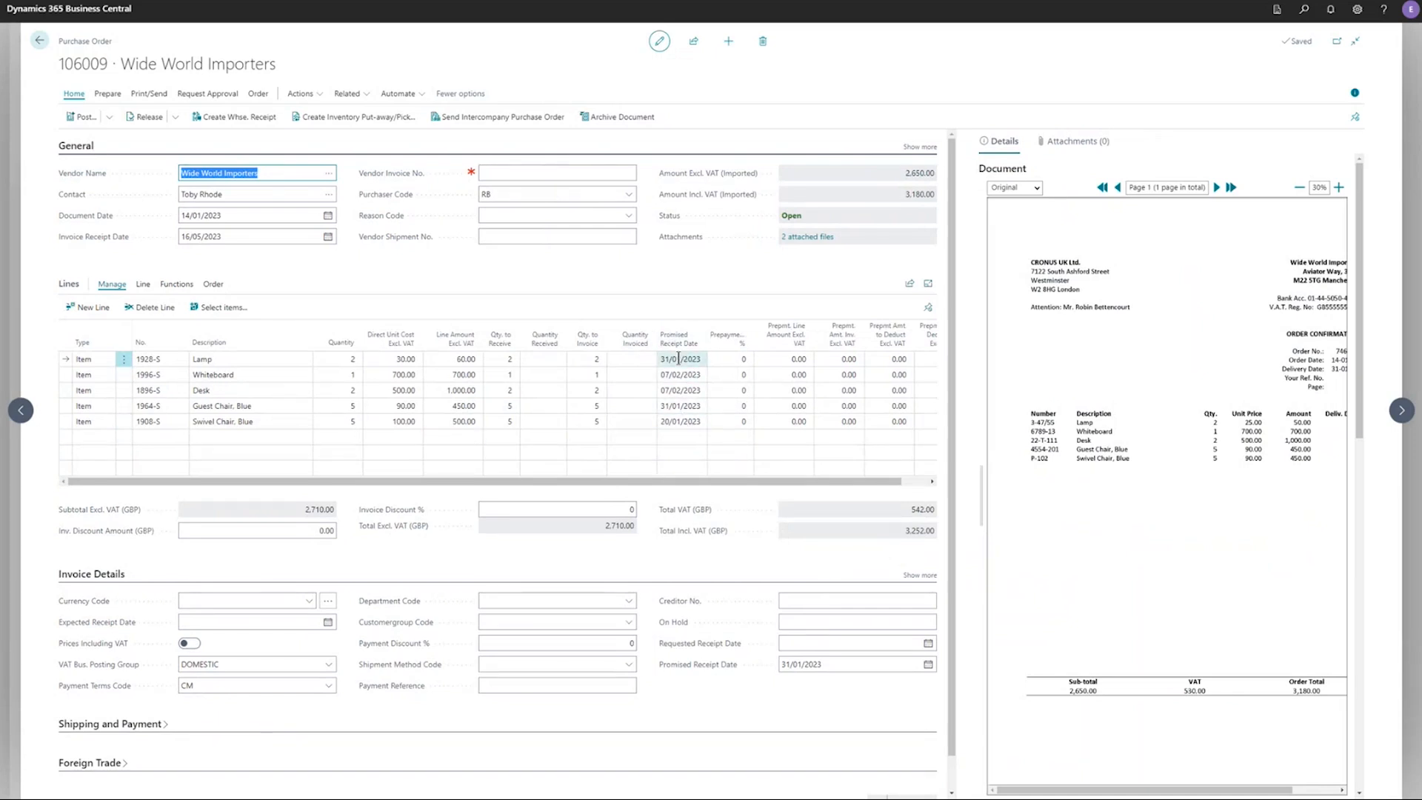
left_click(680, 409)
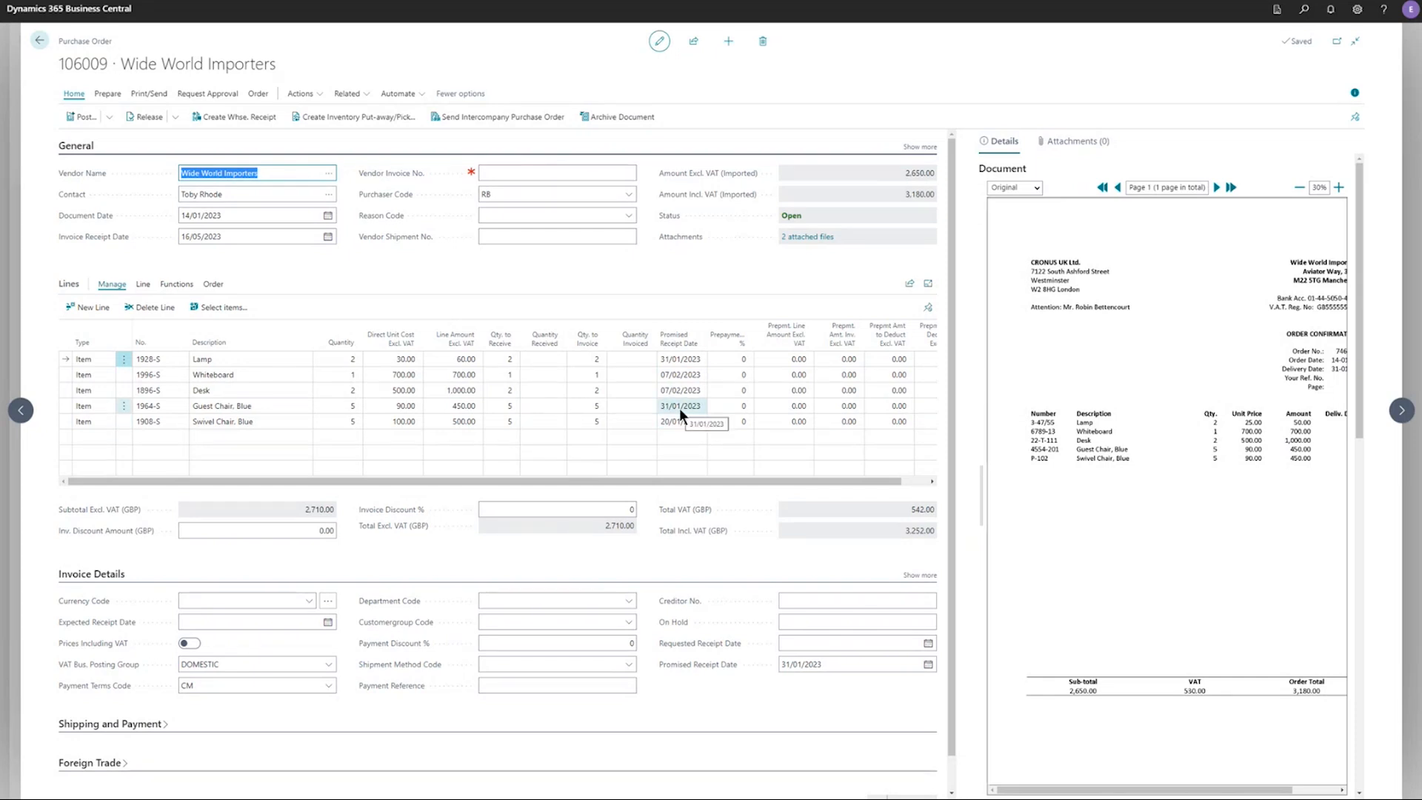
left_click(685, 450)
left_click_drag(881, 172, 921, 171)
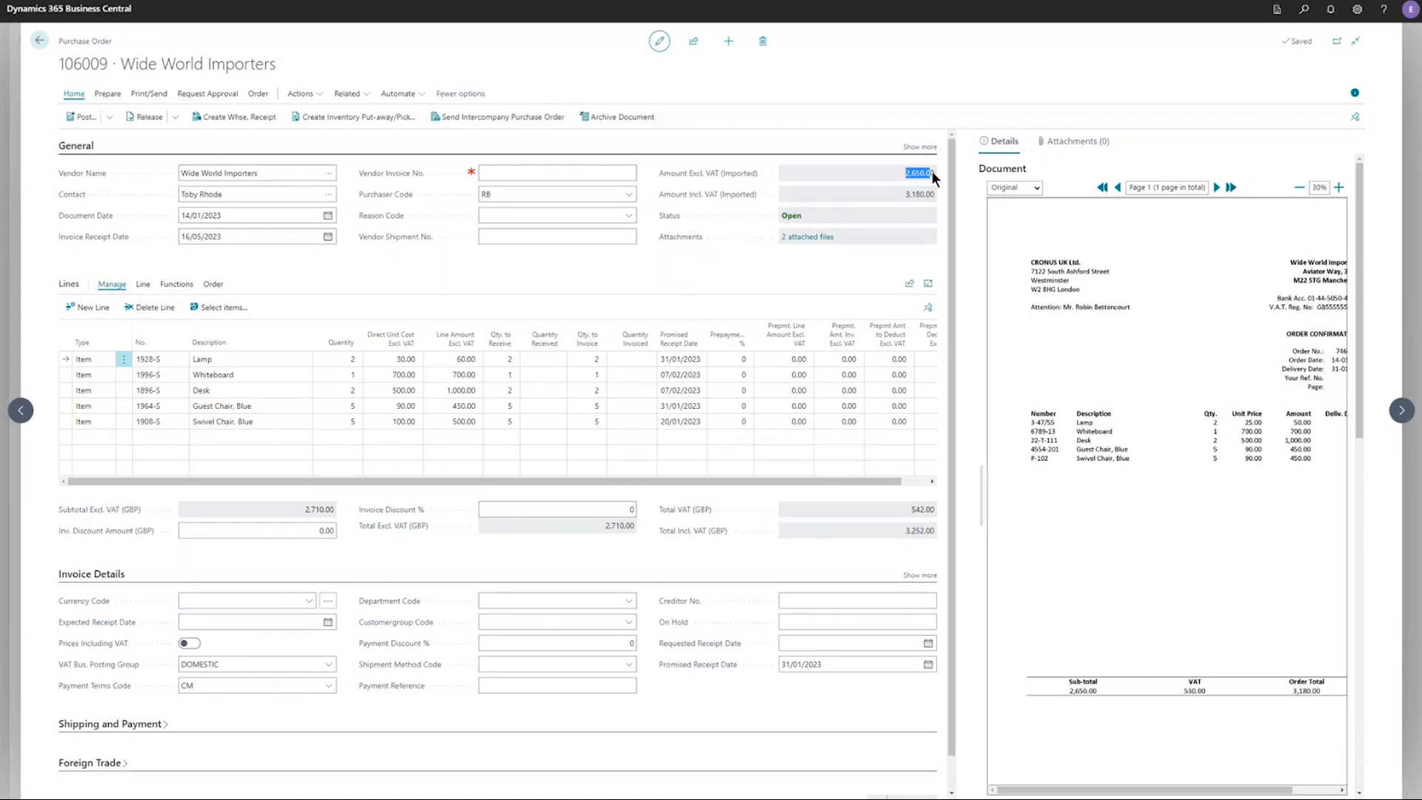
left_click(967, 198)
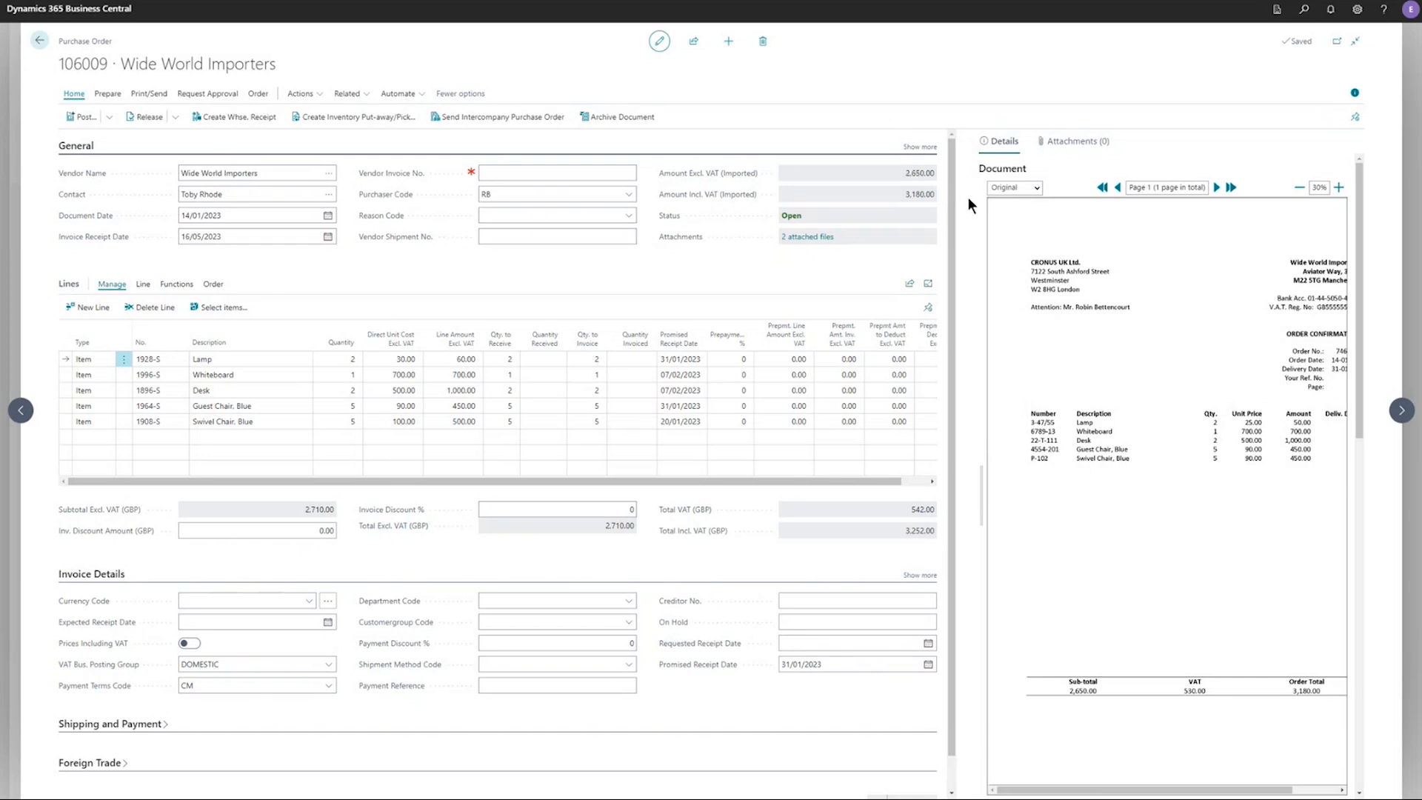
Step: Compare the attached D000014.pdf confirmation with the original one in the widened document preview
left_click(1037, 188)
left_click(1034, 213)
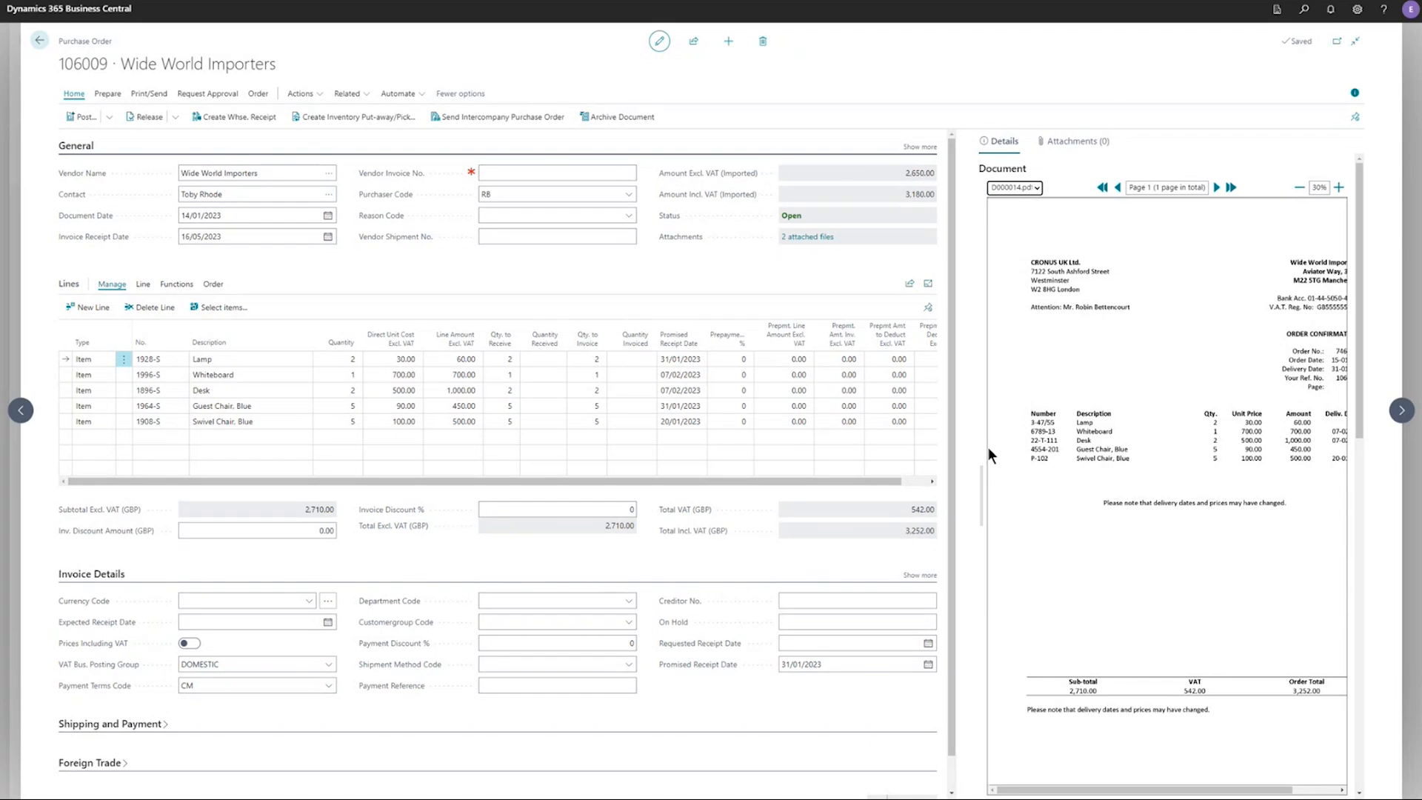
left_click_drag(981, 474, 955, 477)
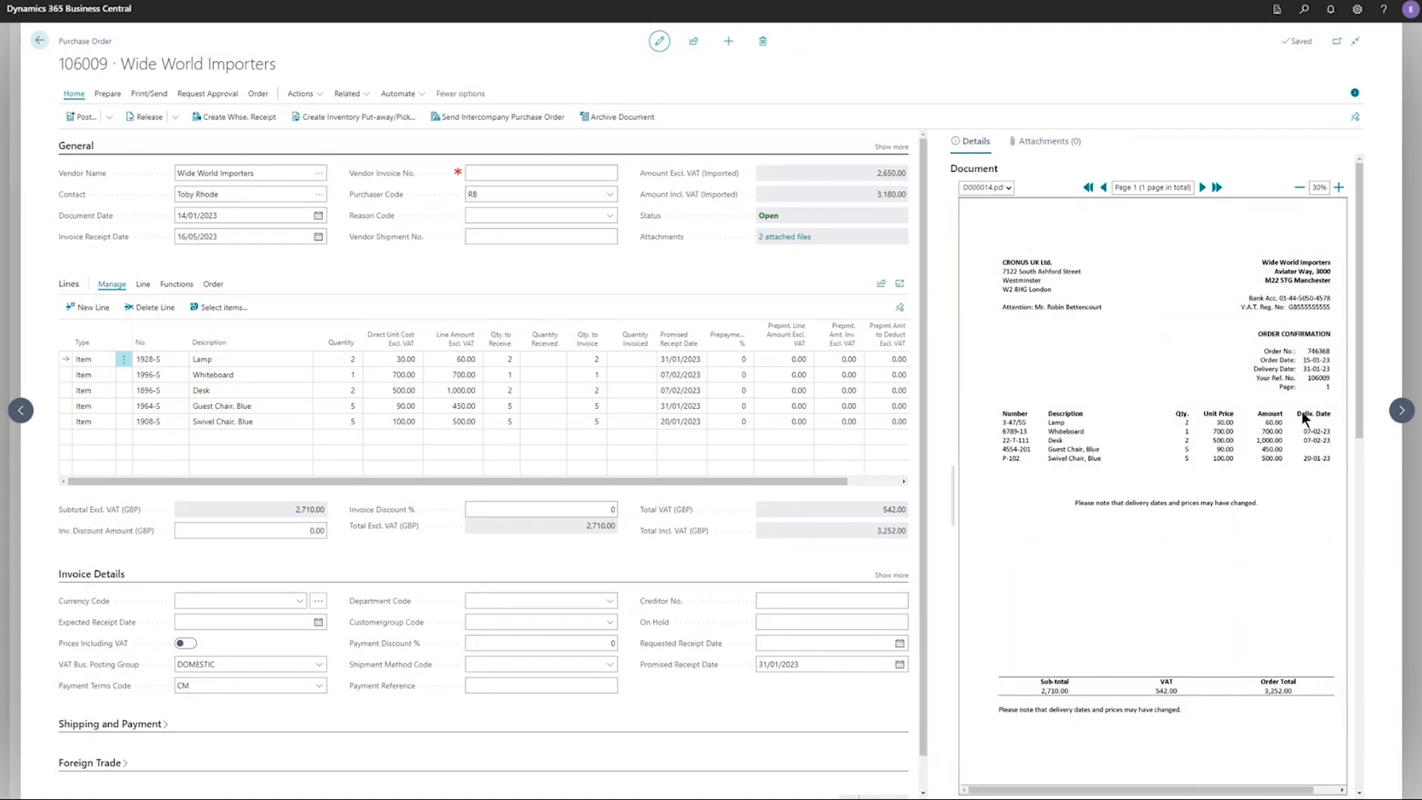
left_click(1006, 188)
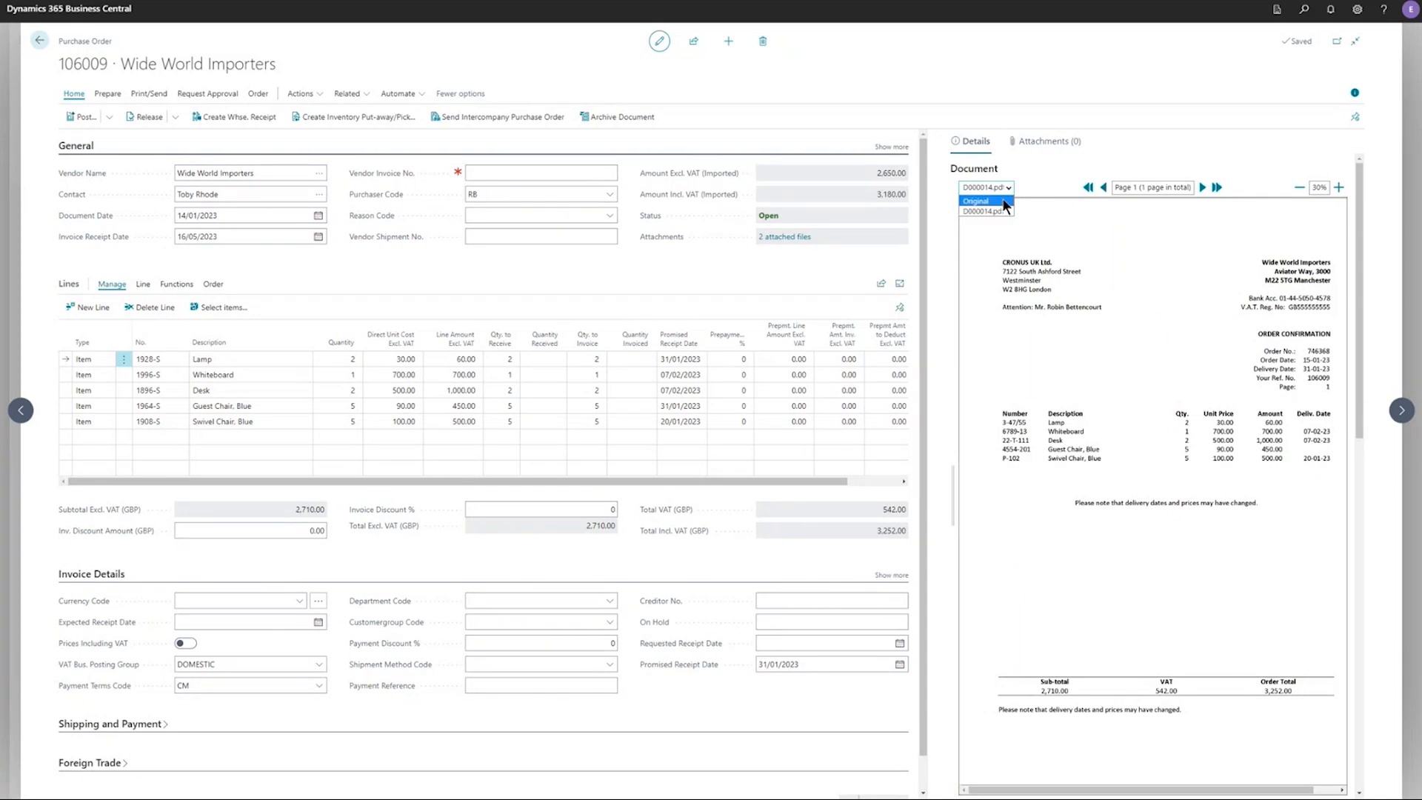
left_click(979, 200)
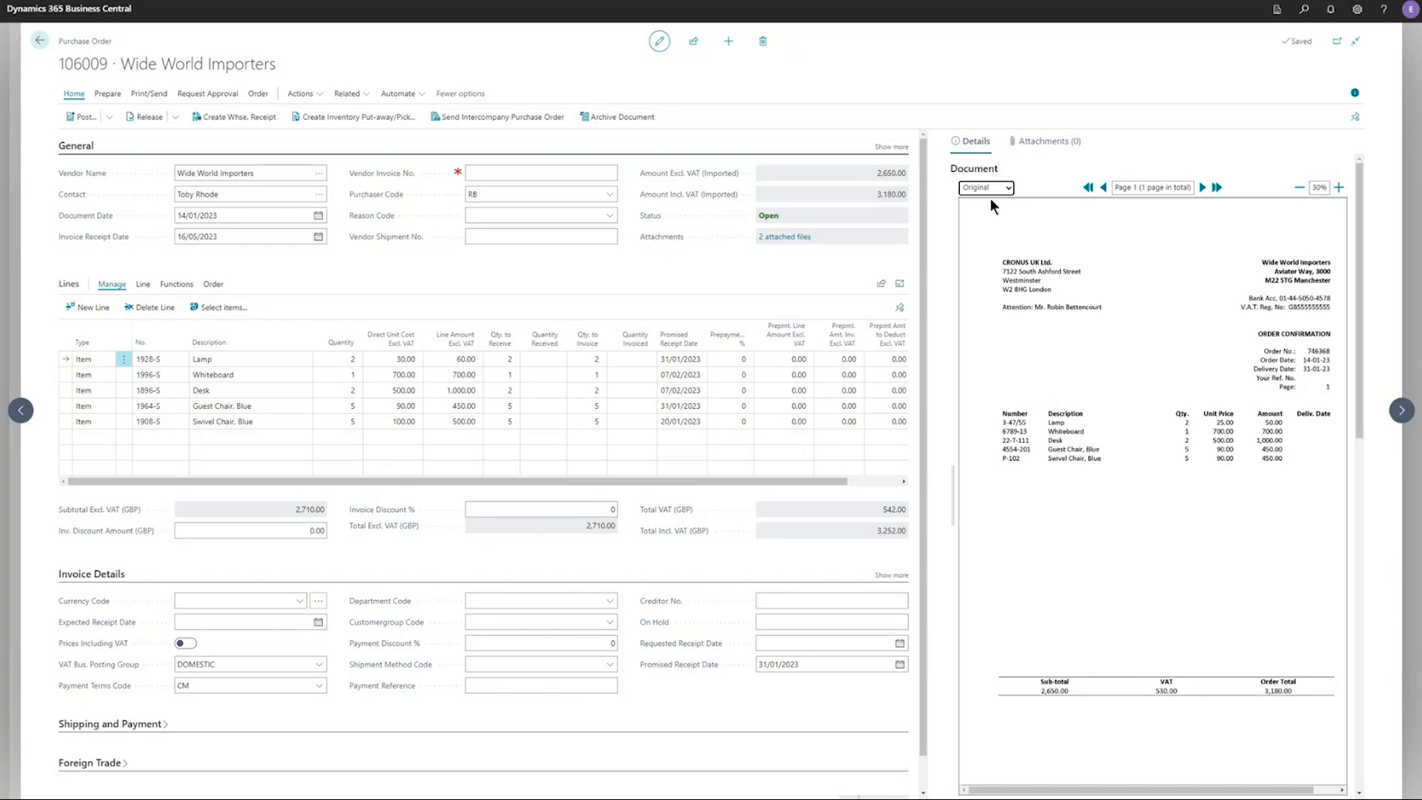
Step: Switch to the PowerPoint slide show and advance to the Approve Purchase Orders agenda slide
key("alt+Tab")
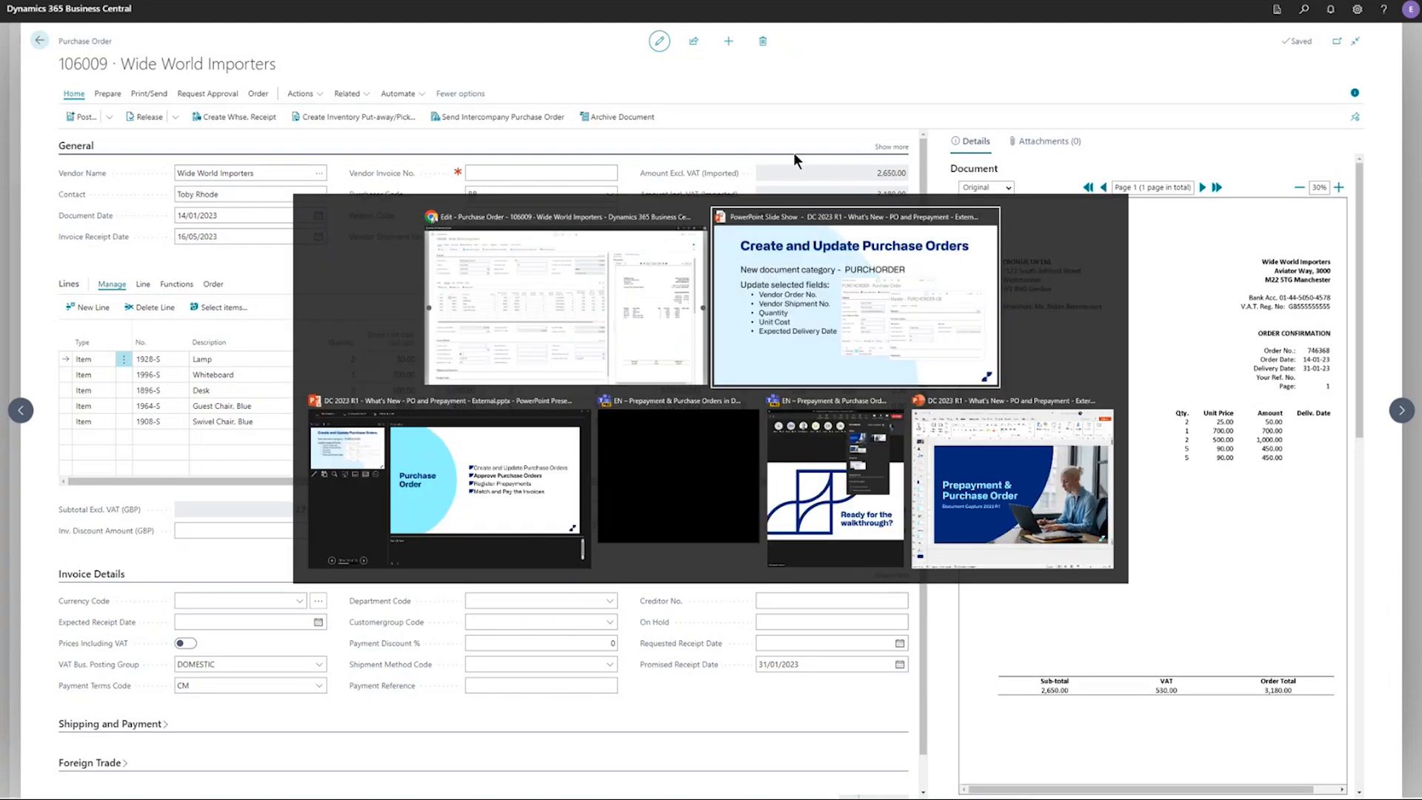
key("Right")
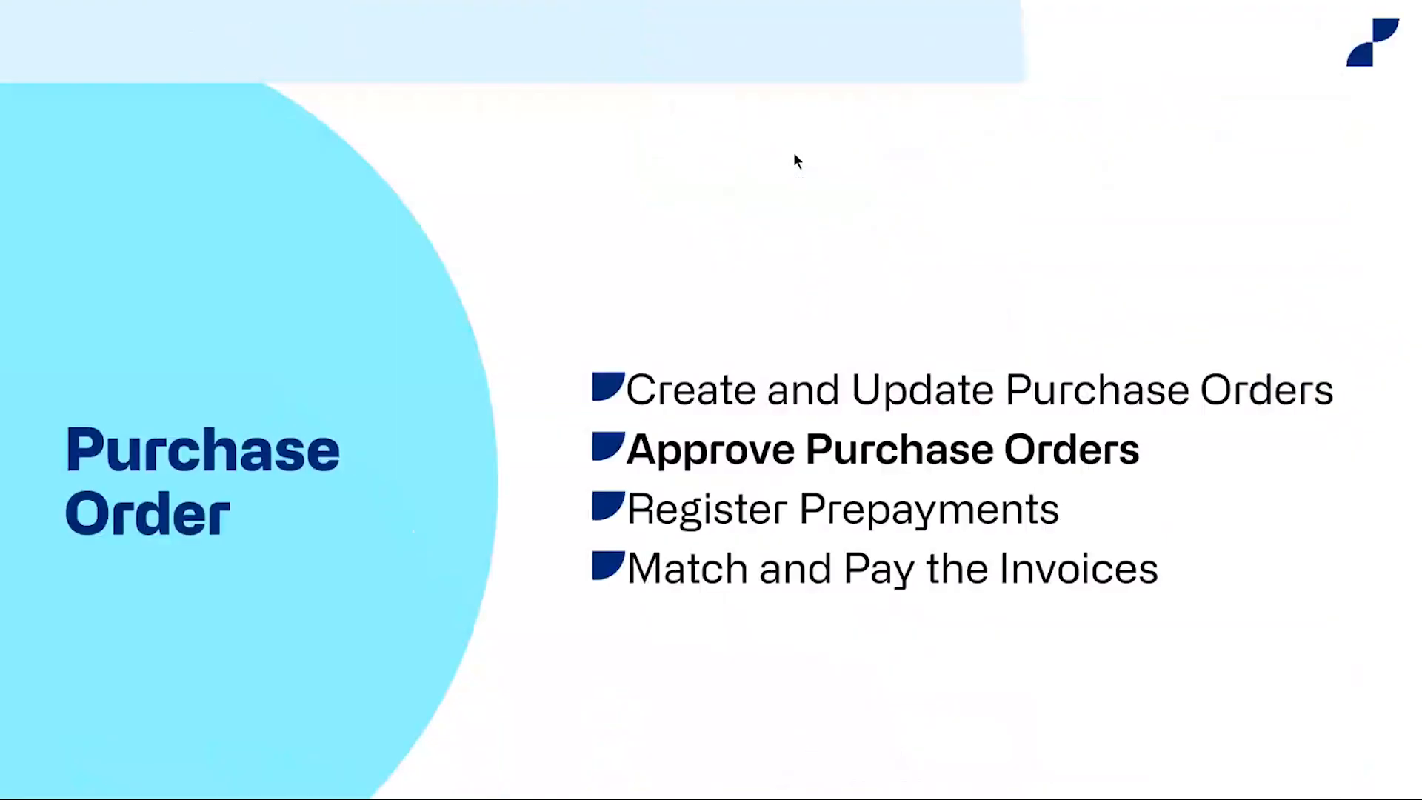
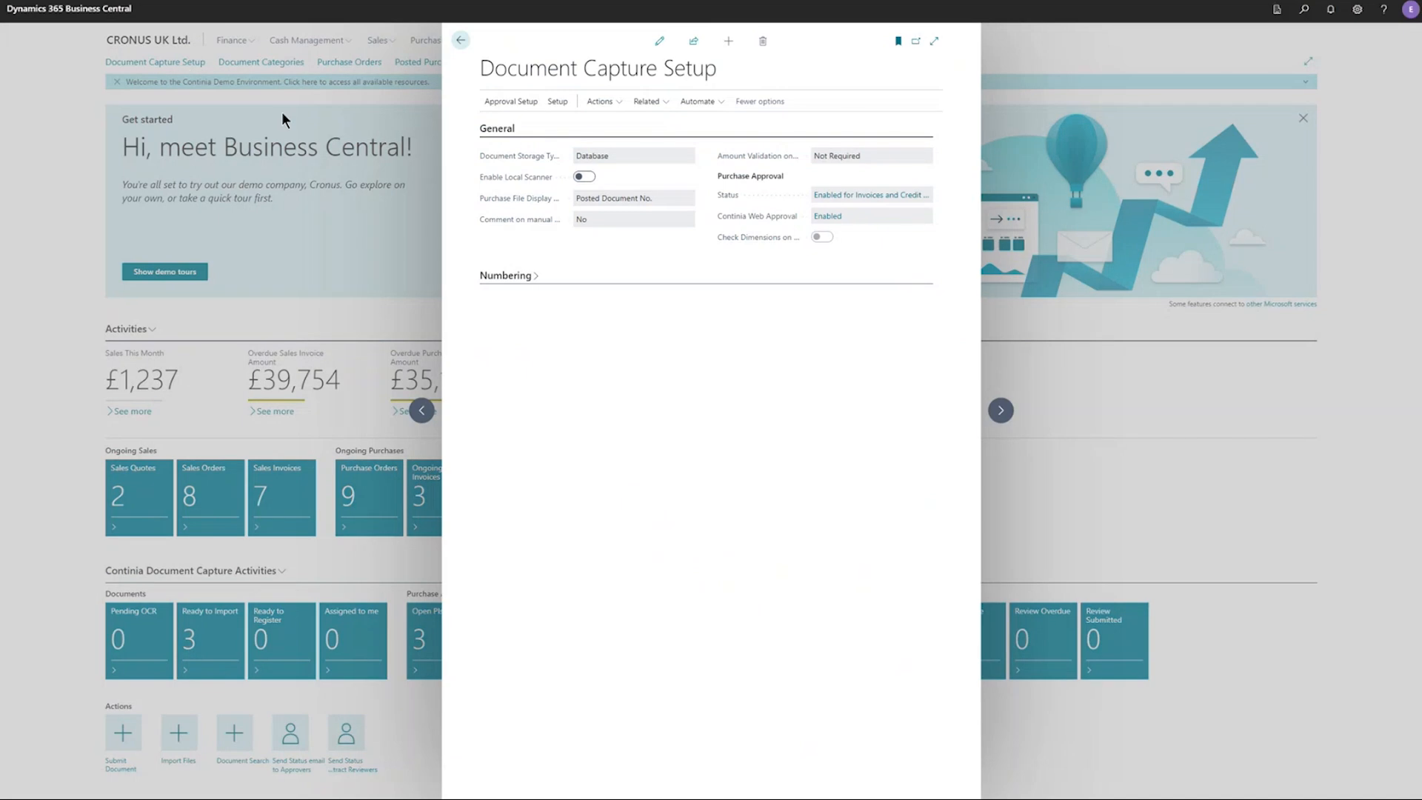
Step: Enable order approval and return order approval in the purchase approval setup, and return to the home page
left_click(508, 103)
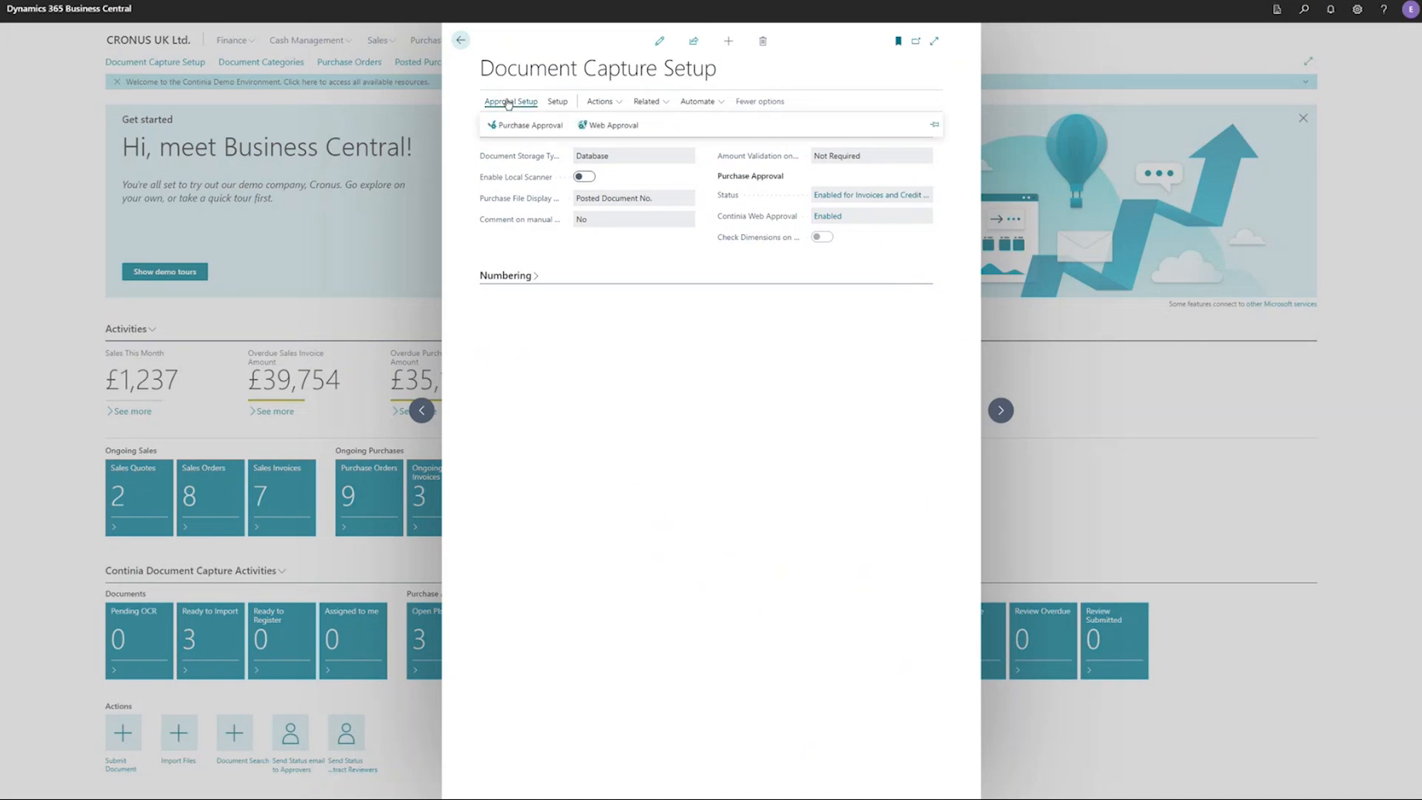
left_click(526, 128)
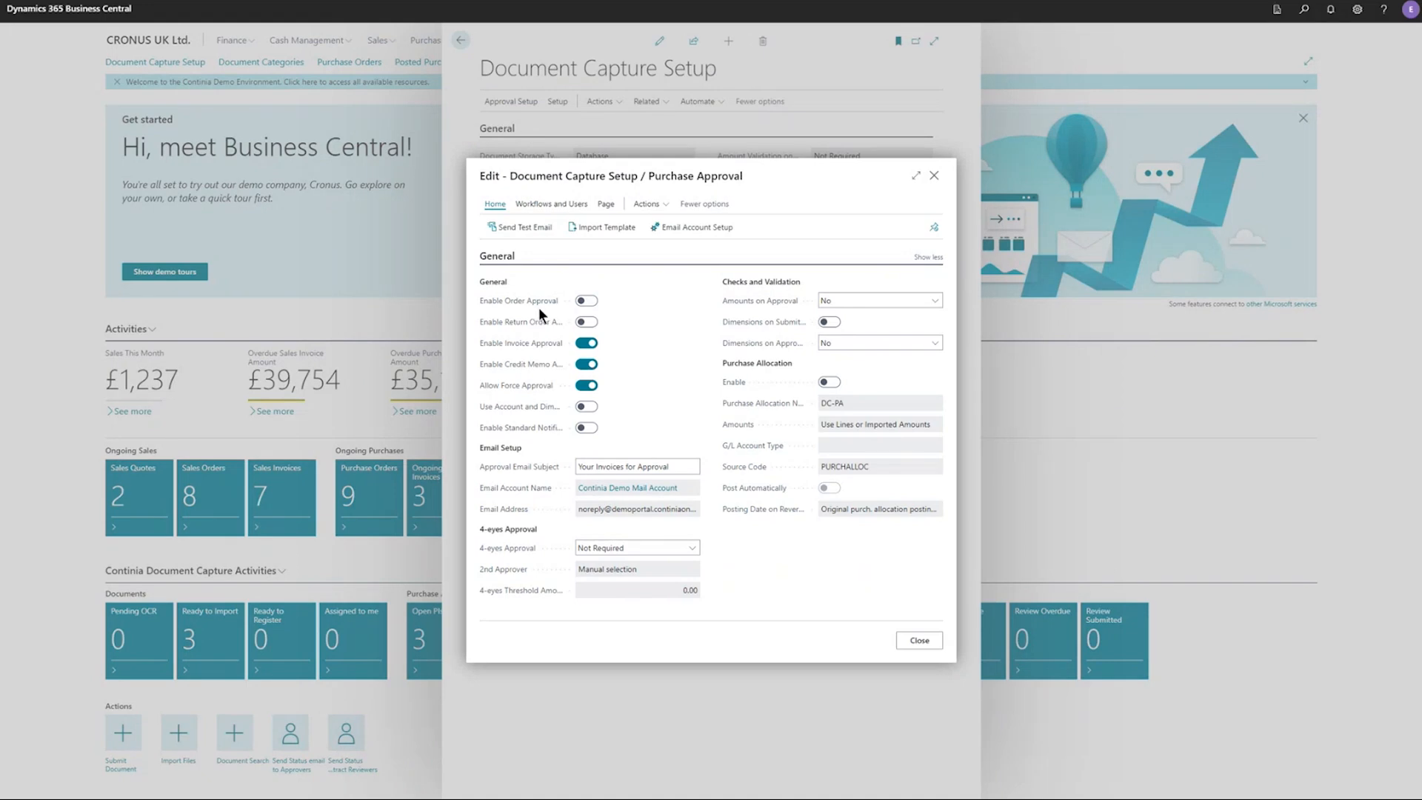
left_click(586, 301)
left_click(587, 323)
left_click(920, 641)
left_click(461, 41)
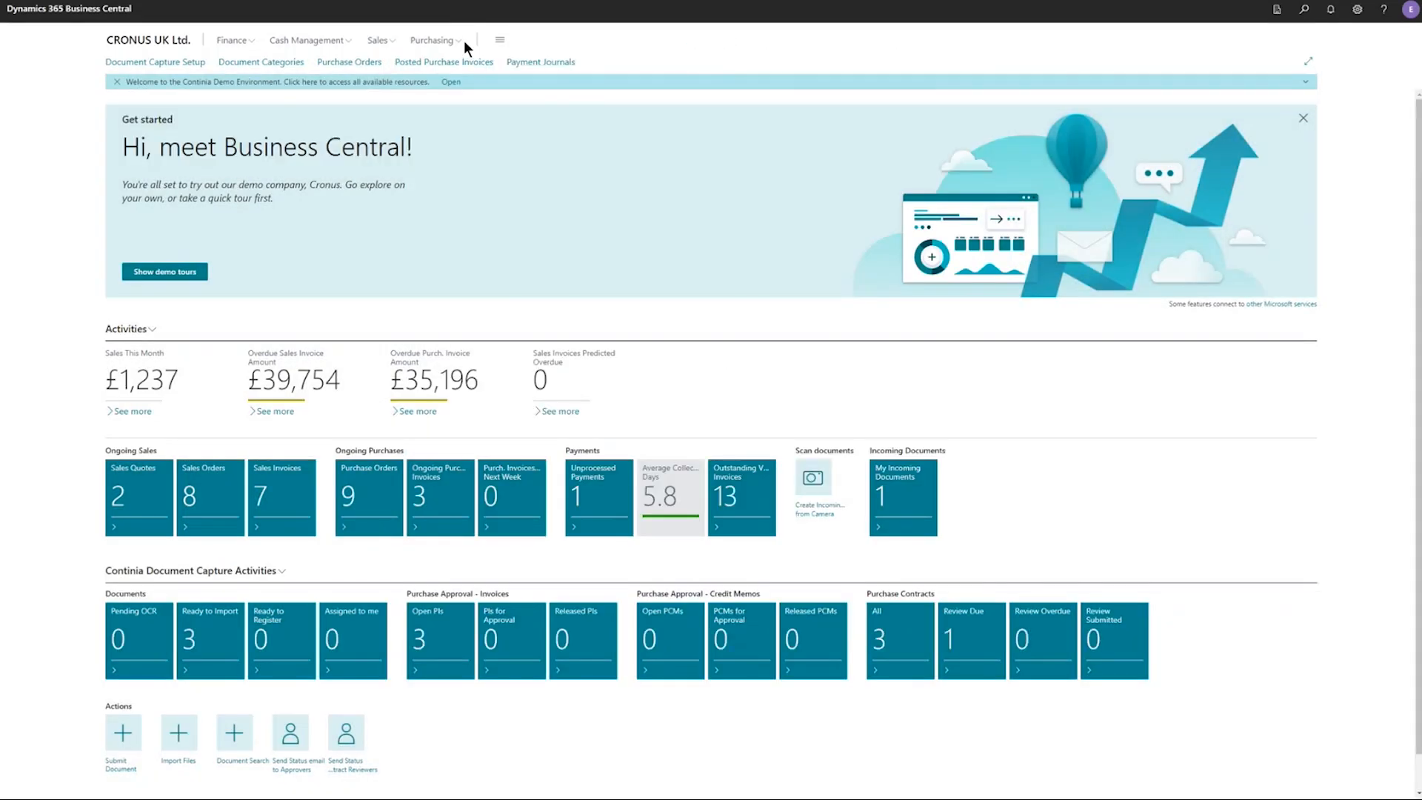
Step: Send an approval request for the Wide World Importers purchase order dated 14/01/2023, accepting the difference between imported and assigned amounts
left_click(363, 492)
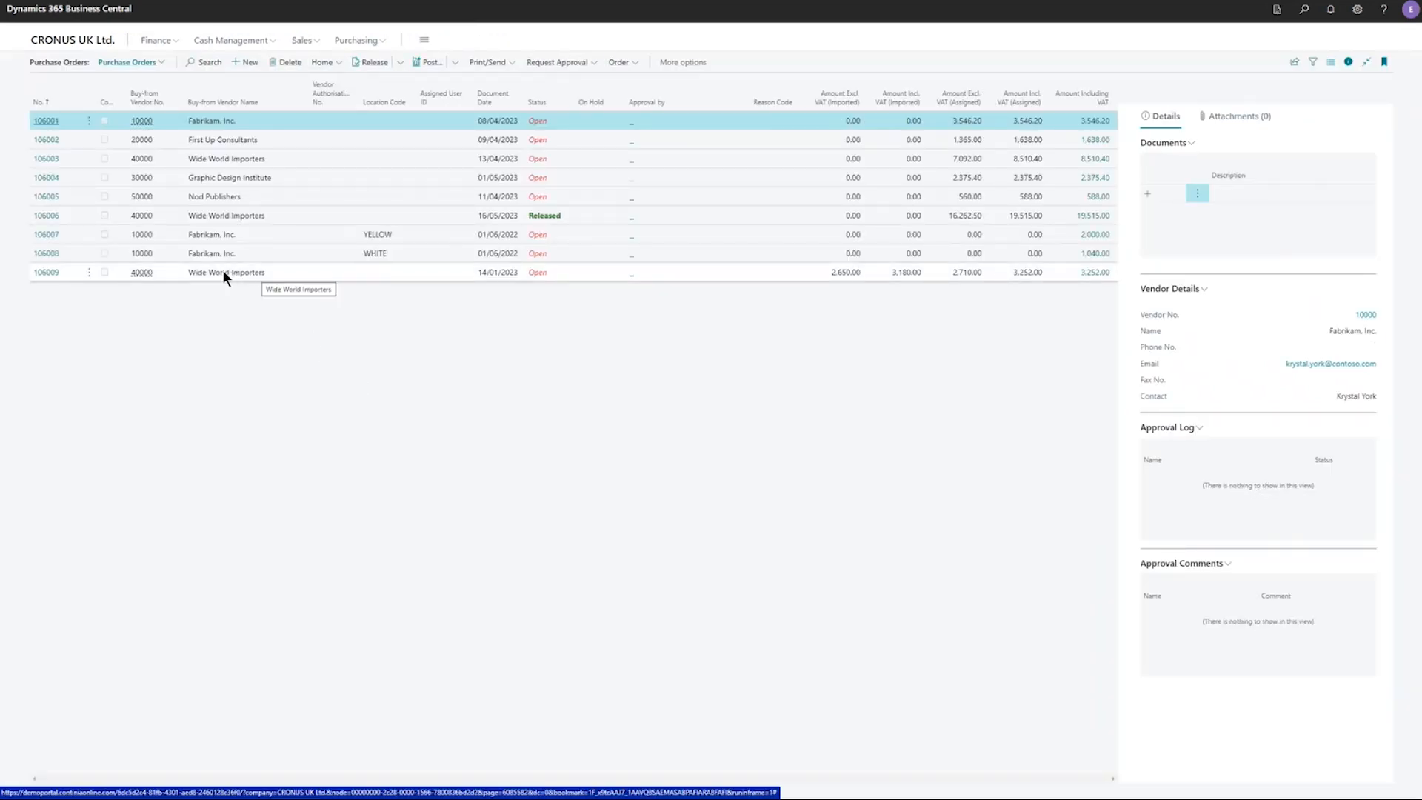
left_click(48, 274)
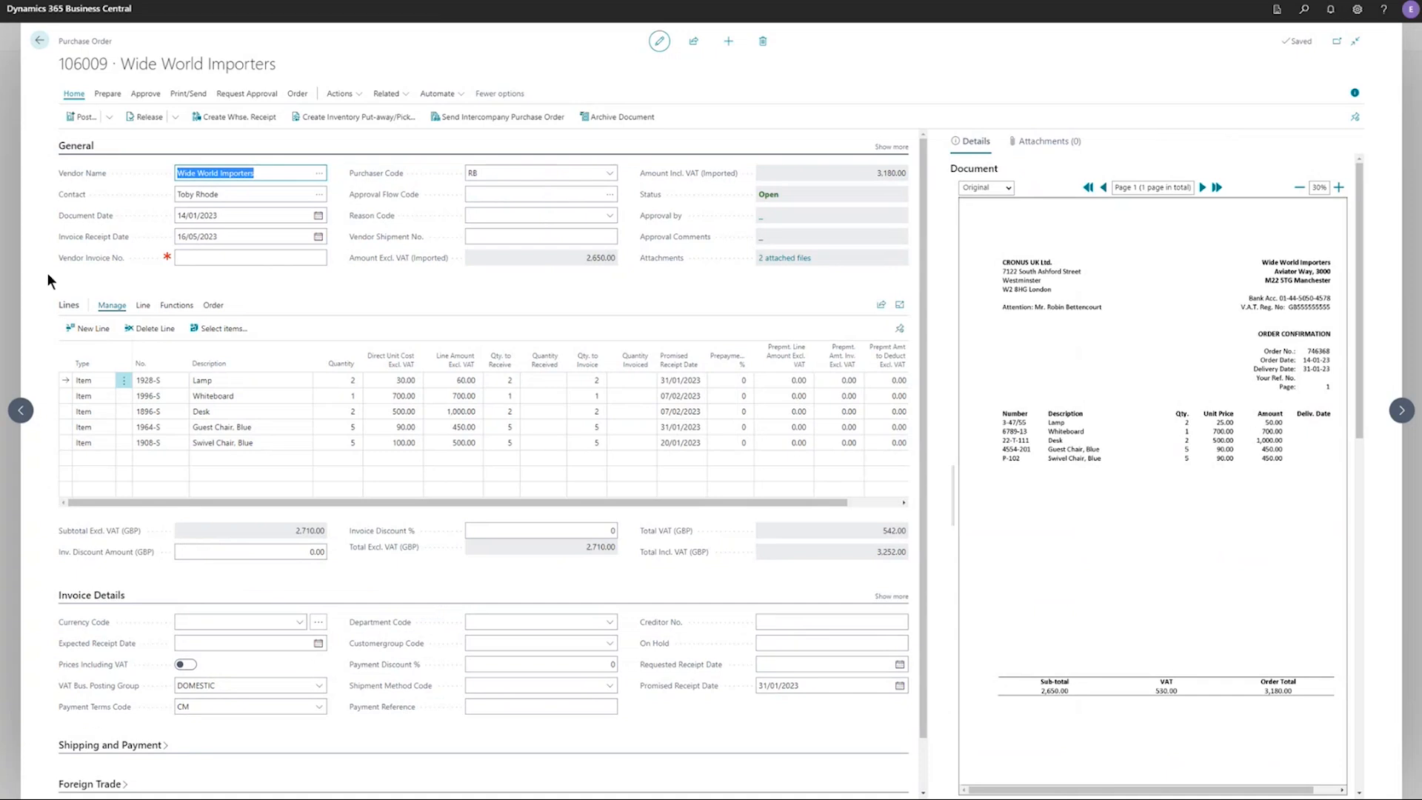
left_click(257, 95)
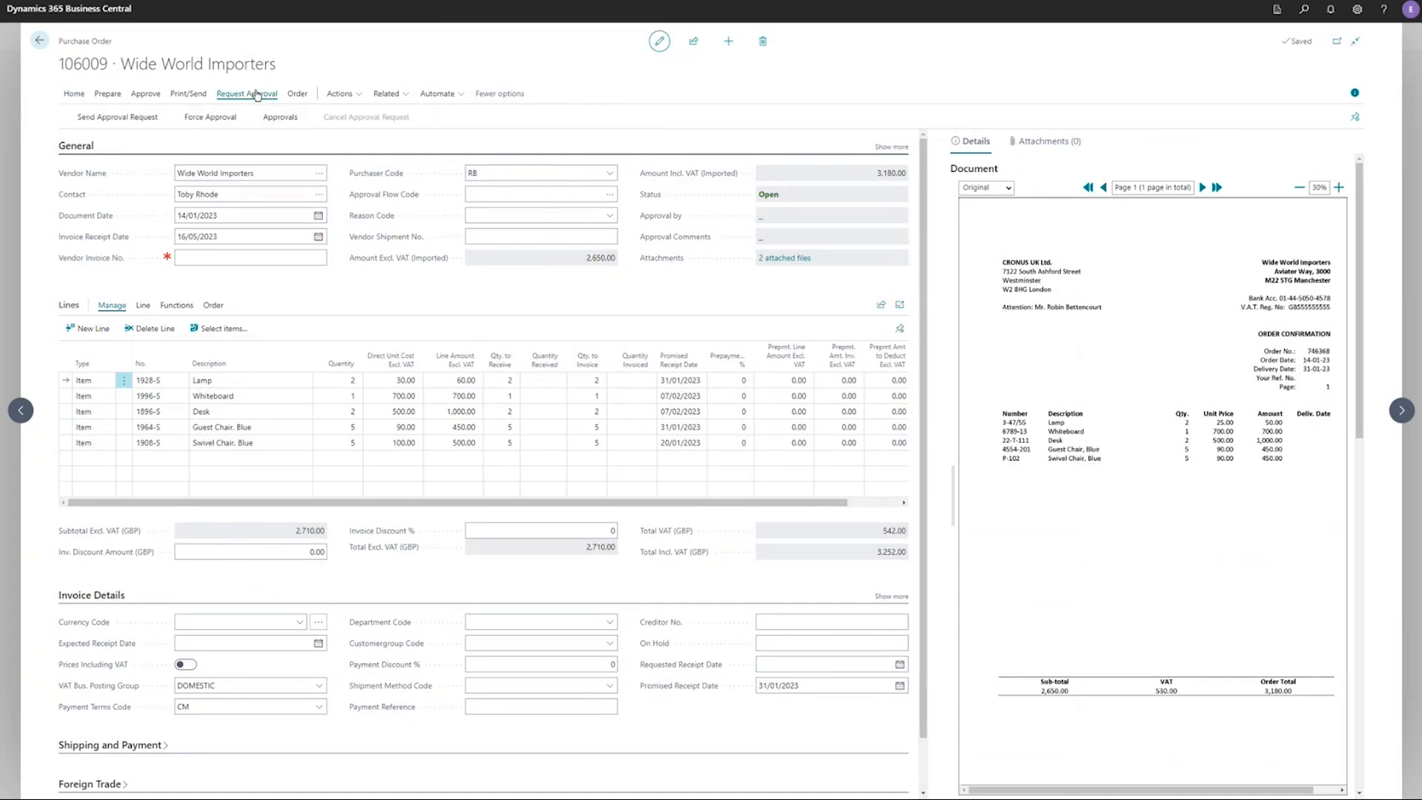
left_click(124, 117)
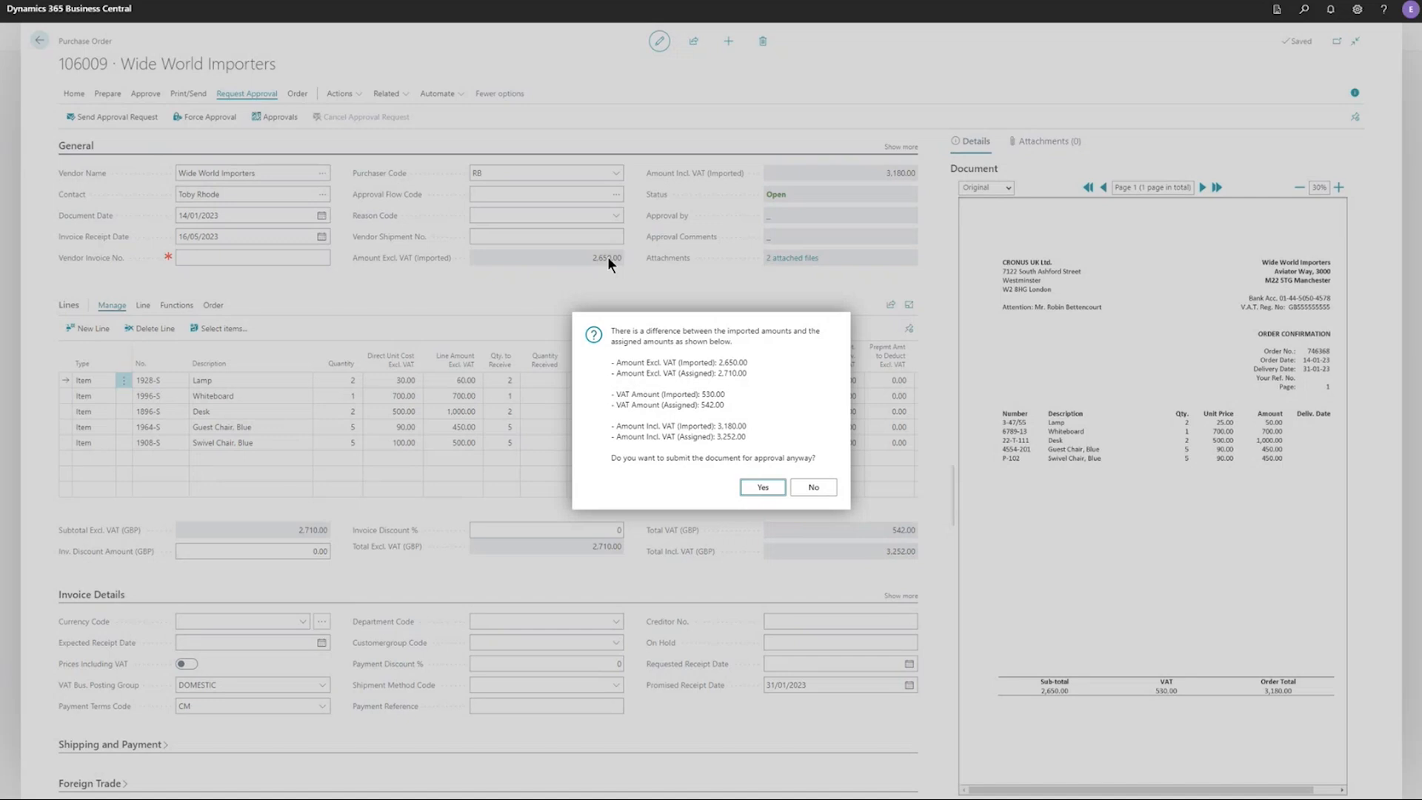
left_click(762, 487)
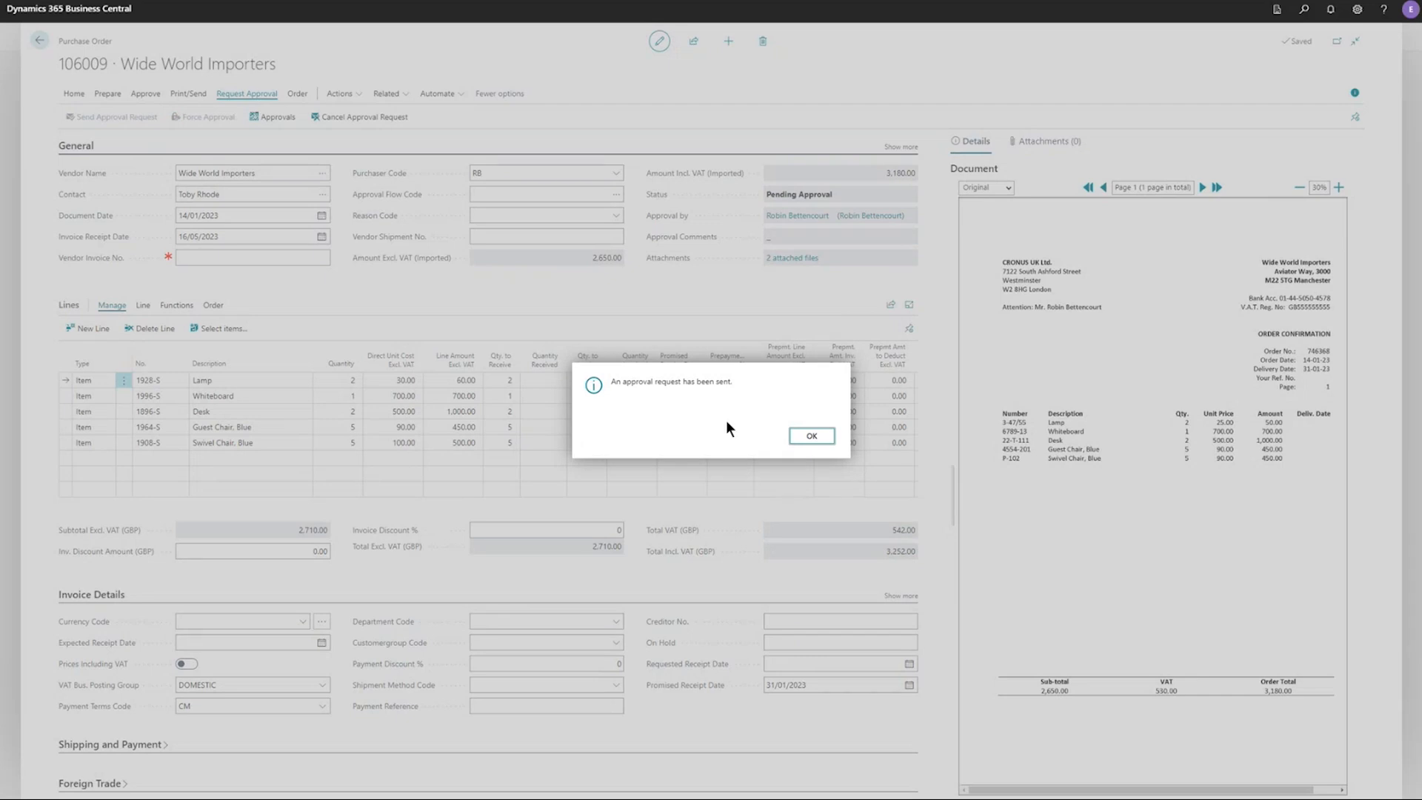
left_click(811, 437)
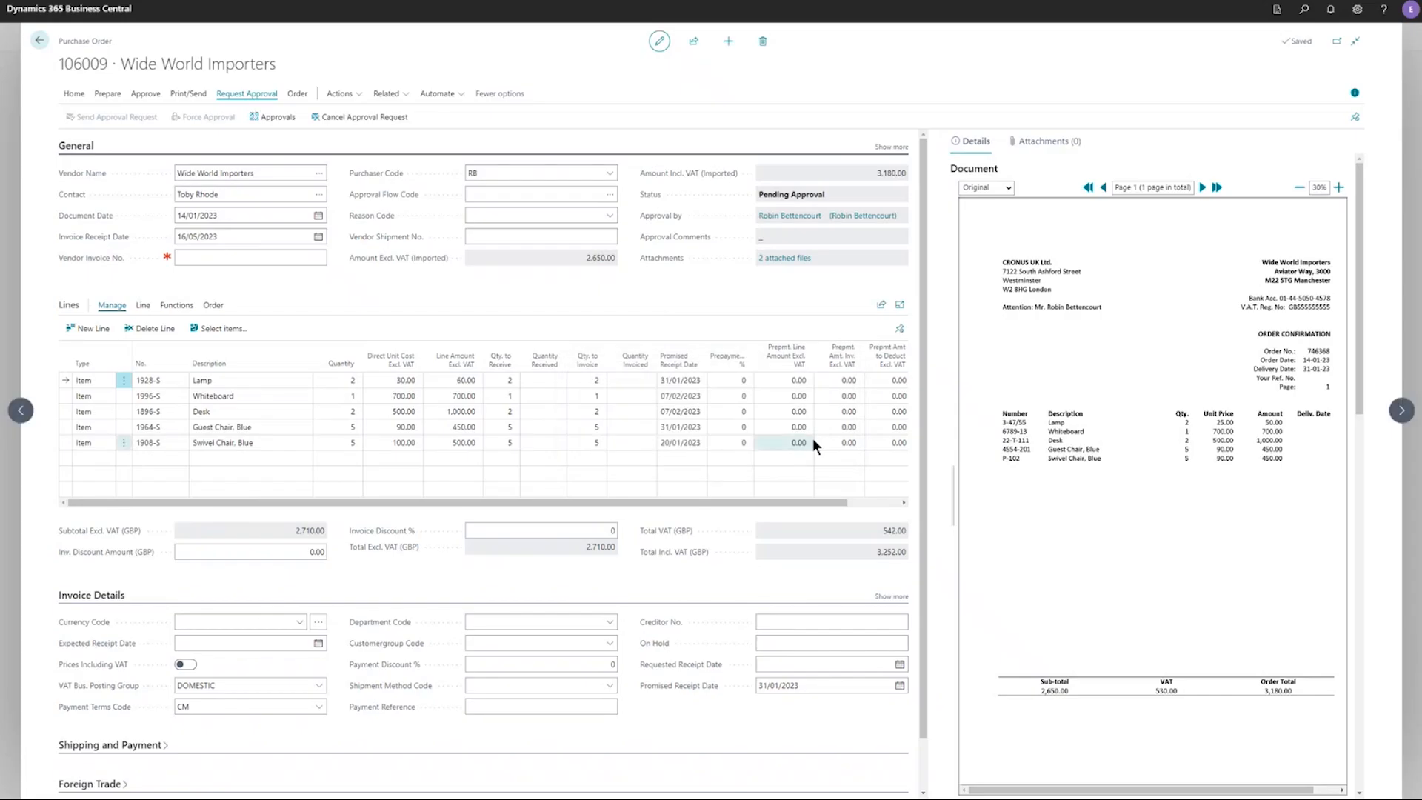
Step: Open the Web Approval Portal (RB) from the demo environment resources and display the Wide World Importers order awaiting approval
left_click(40, 40)
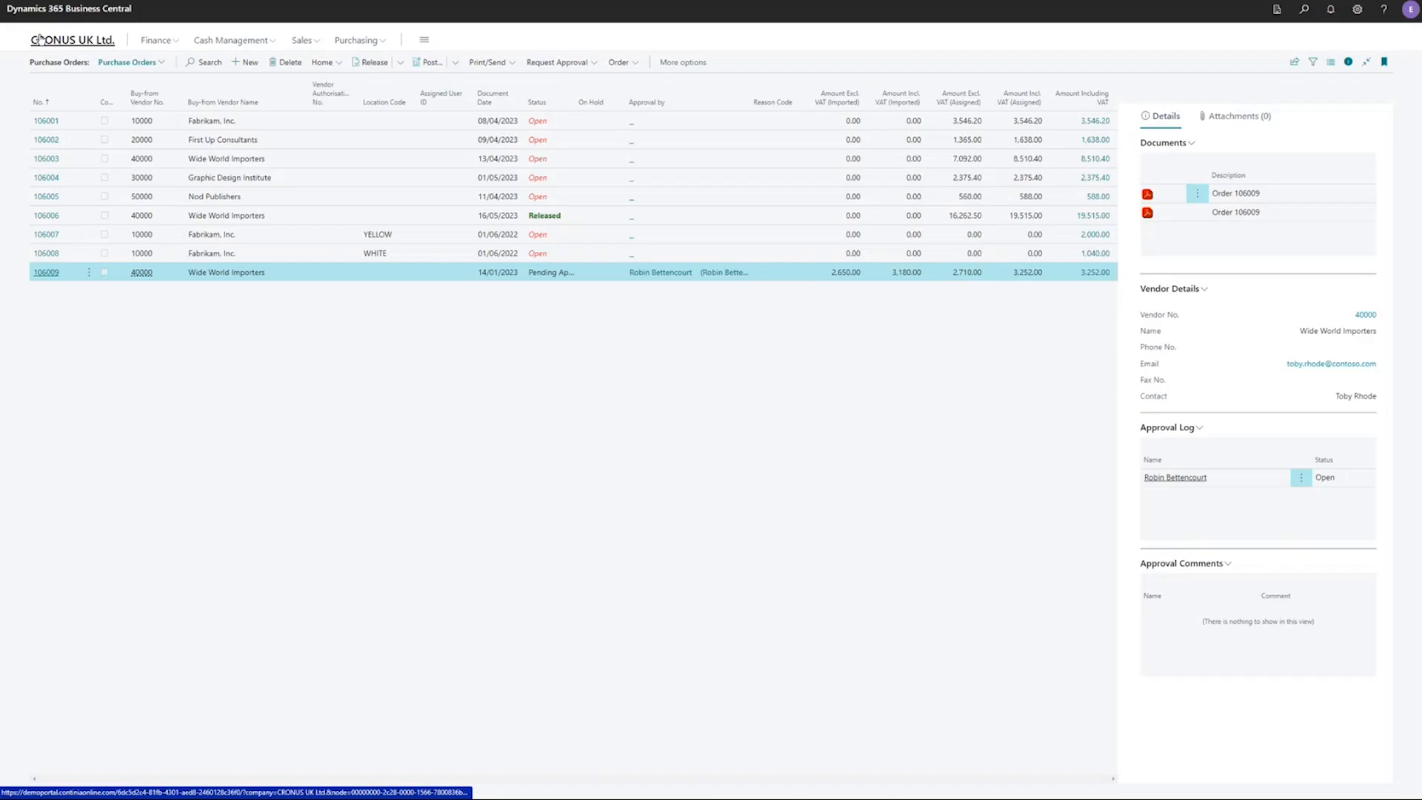
left_click(53, 37)
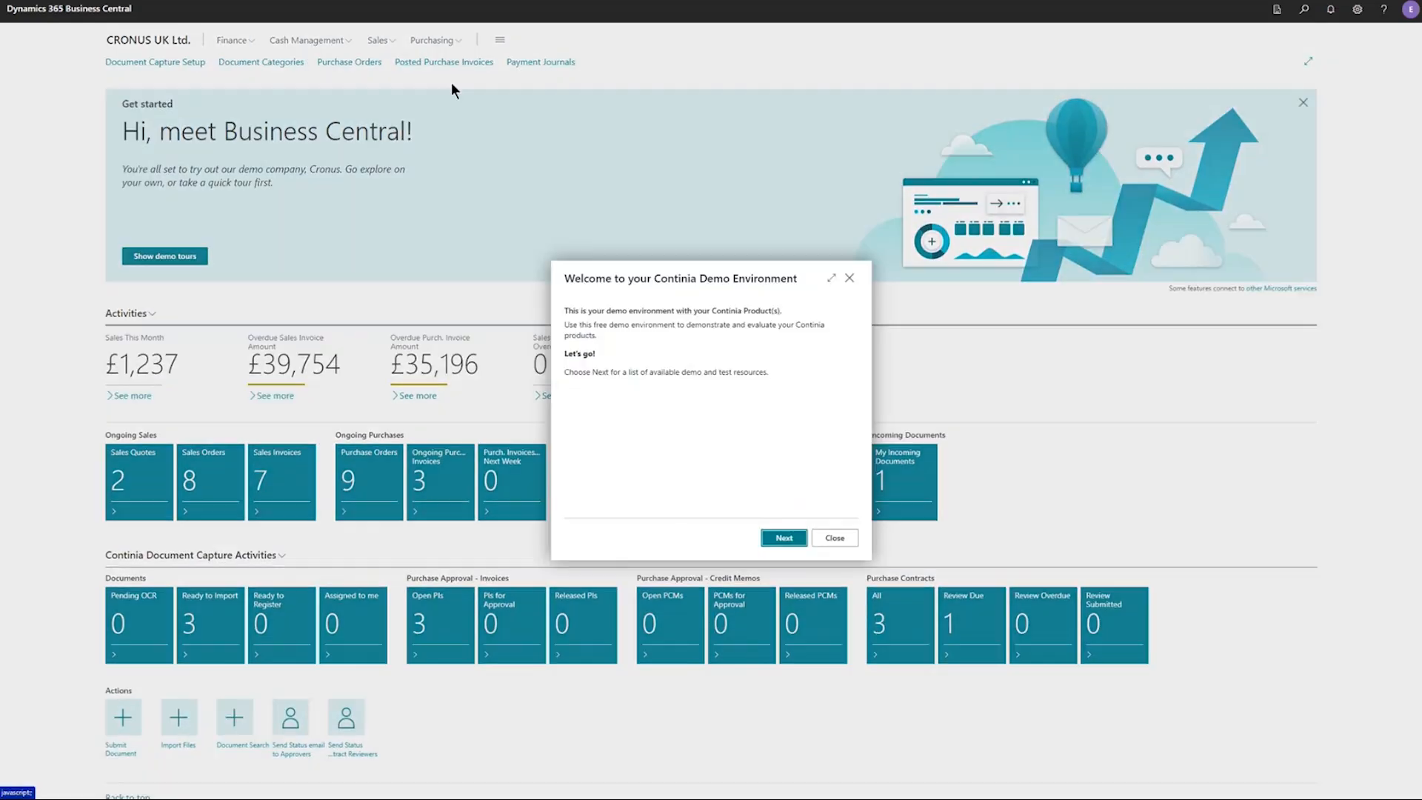
left_click(786, 537)
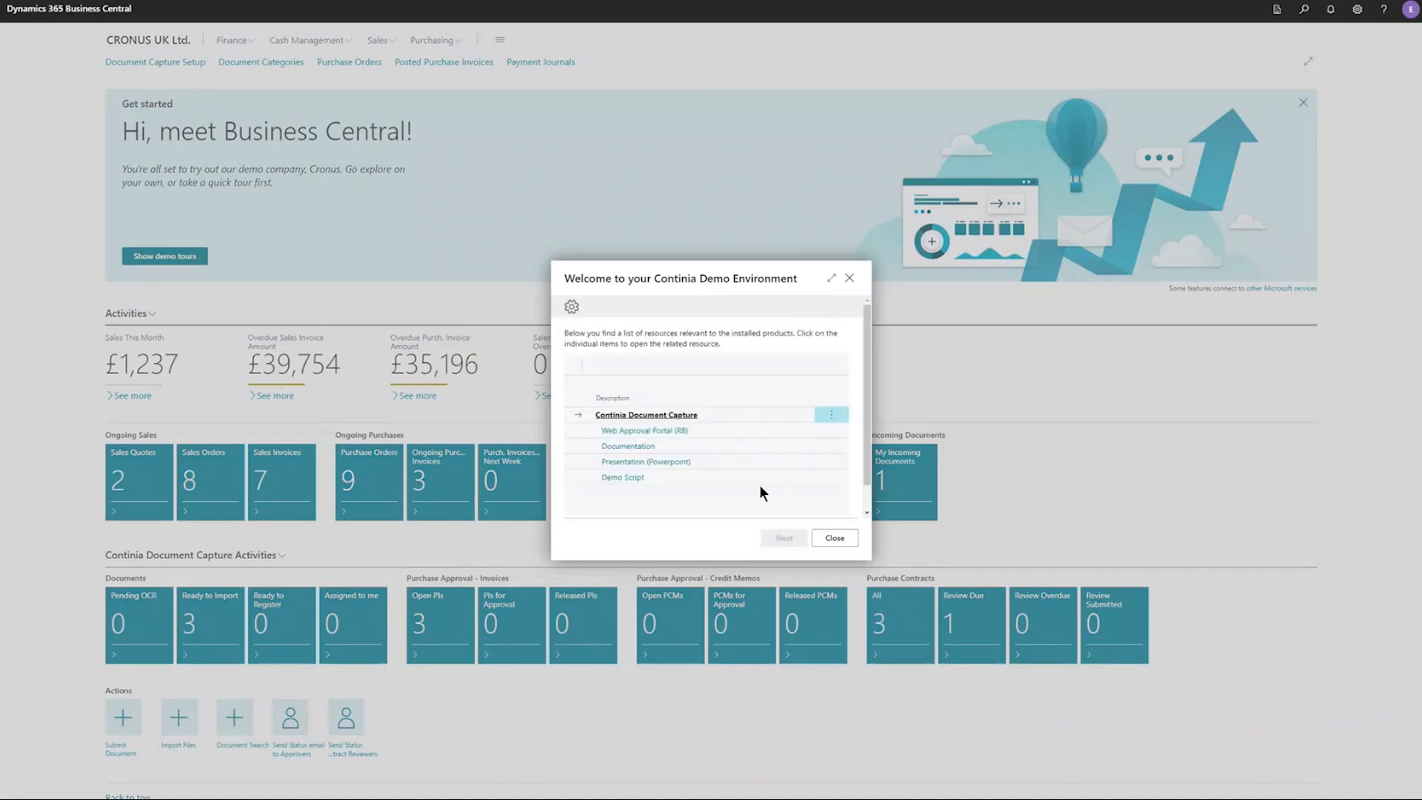
left_click(668, 430)
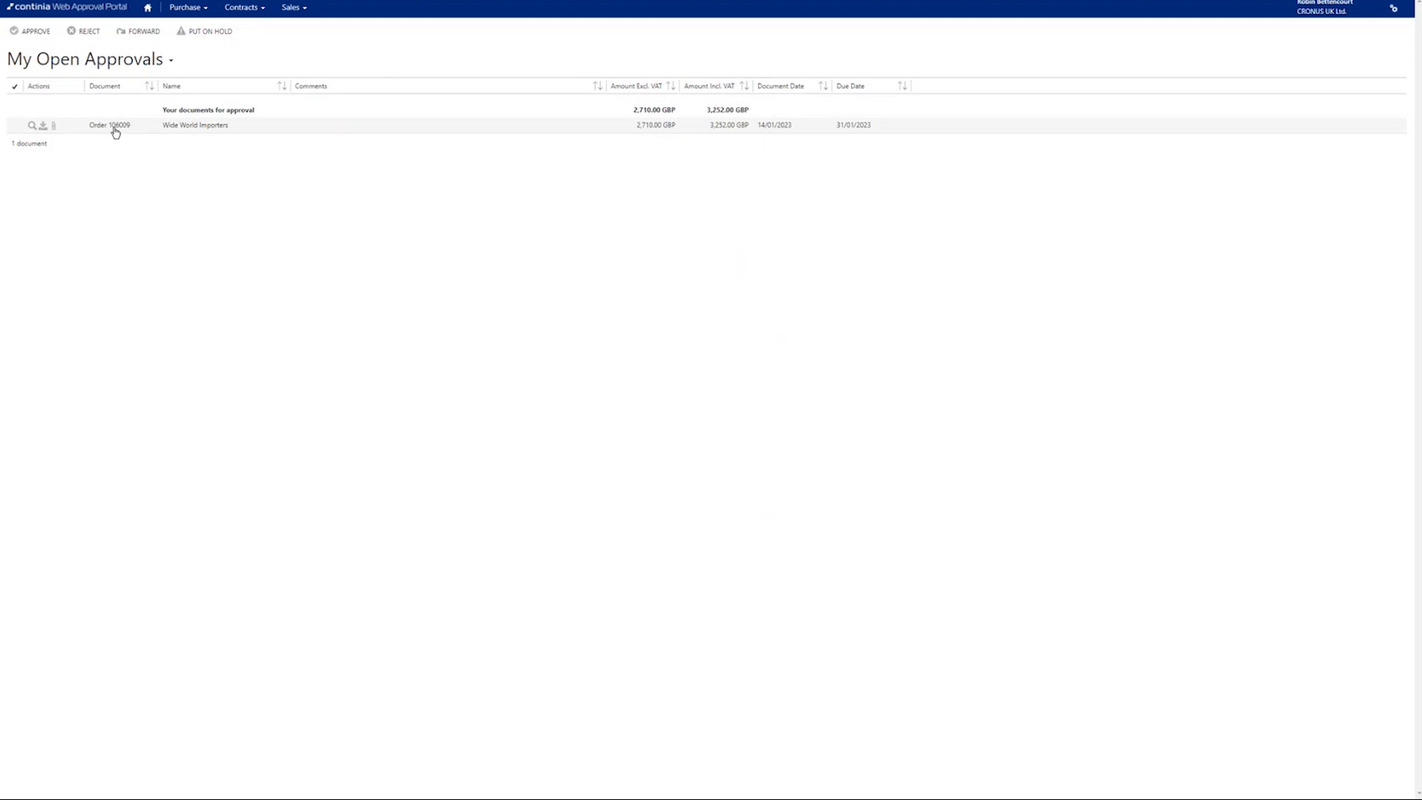
left_click(176, 128)
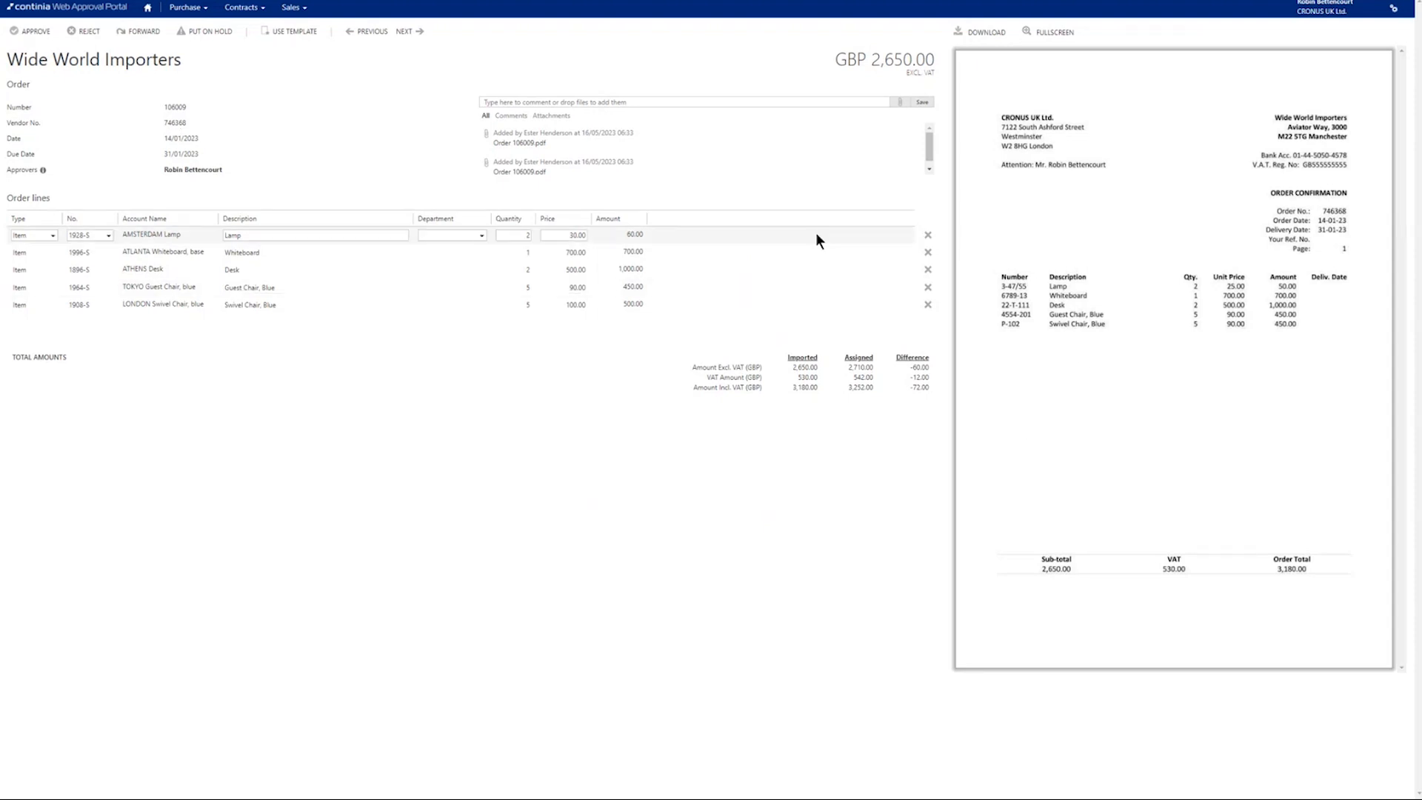
Step: View both order PDFs attached to the Wide World Importers order in the approval portal
mouse_move(658, 157)
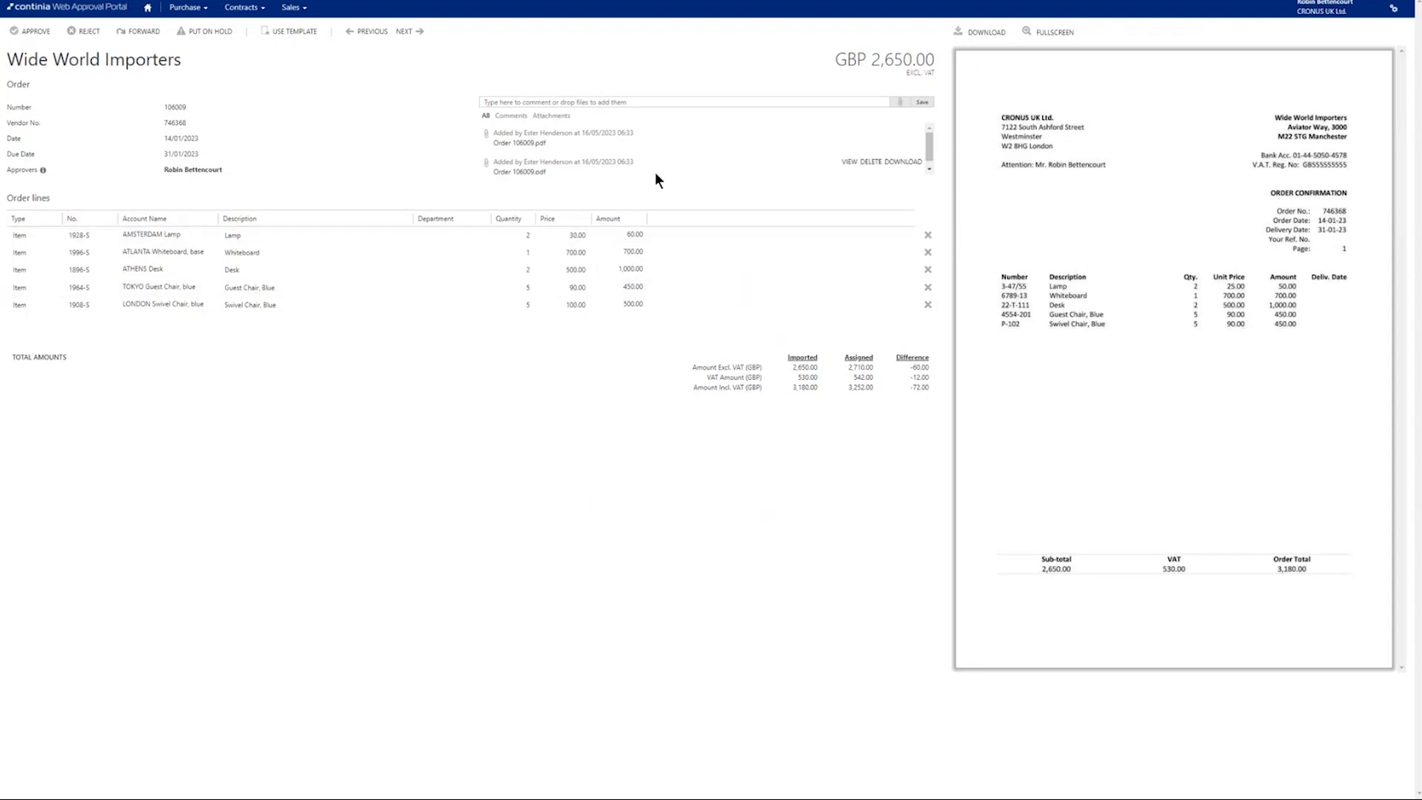
left_click(848, 162)
mouse_move(848, 146)
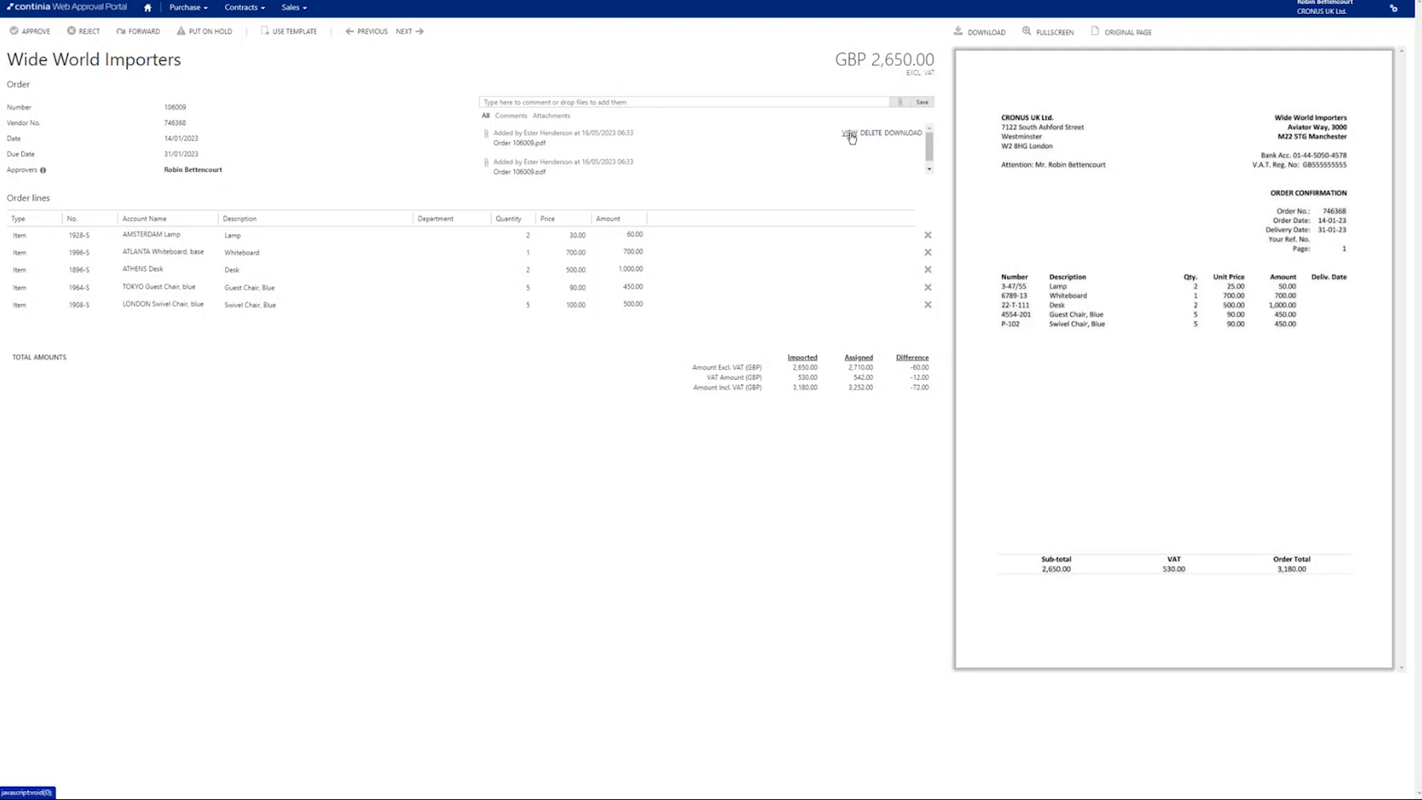
left_click(849, 134)
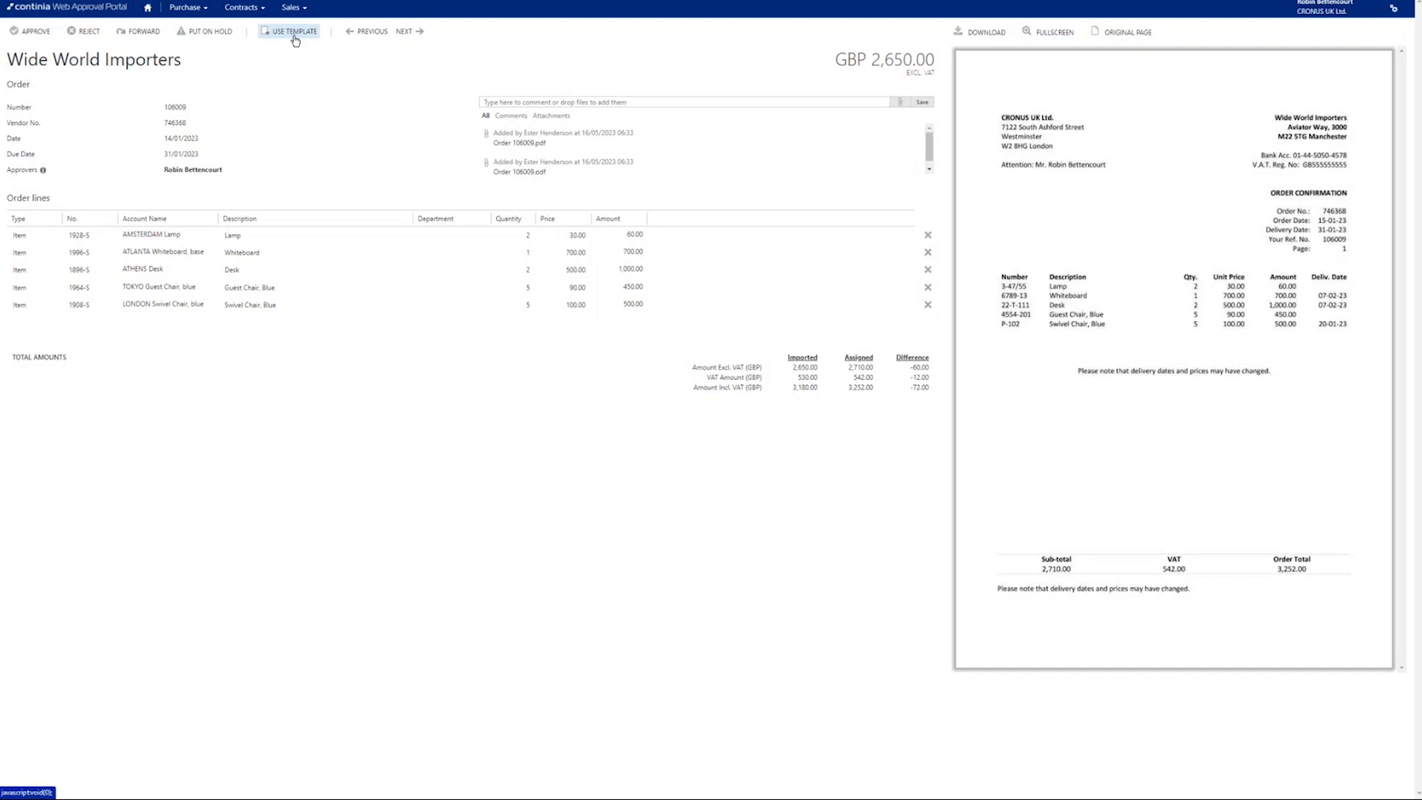
Step: Add the comment "The order is perfect." to the Wide World Importers order, approve it and close the portal
left_click(522, 103)
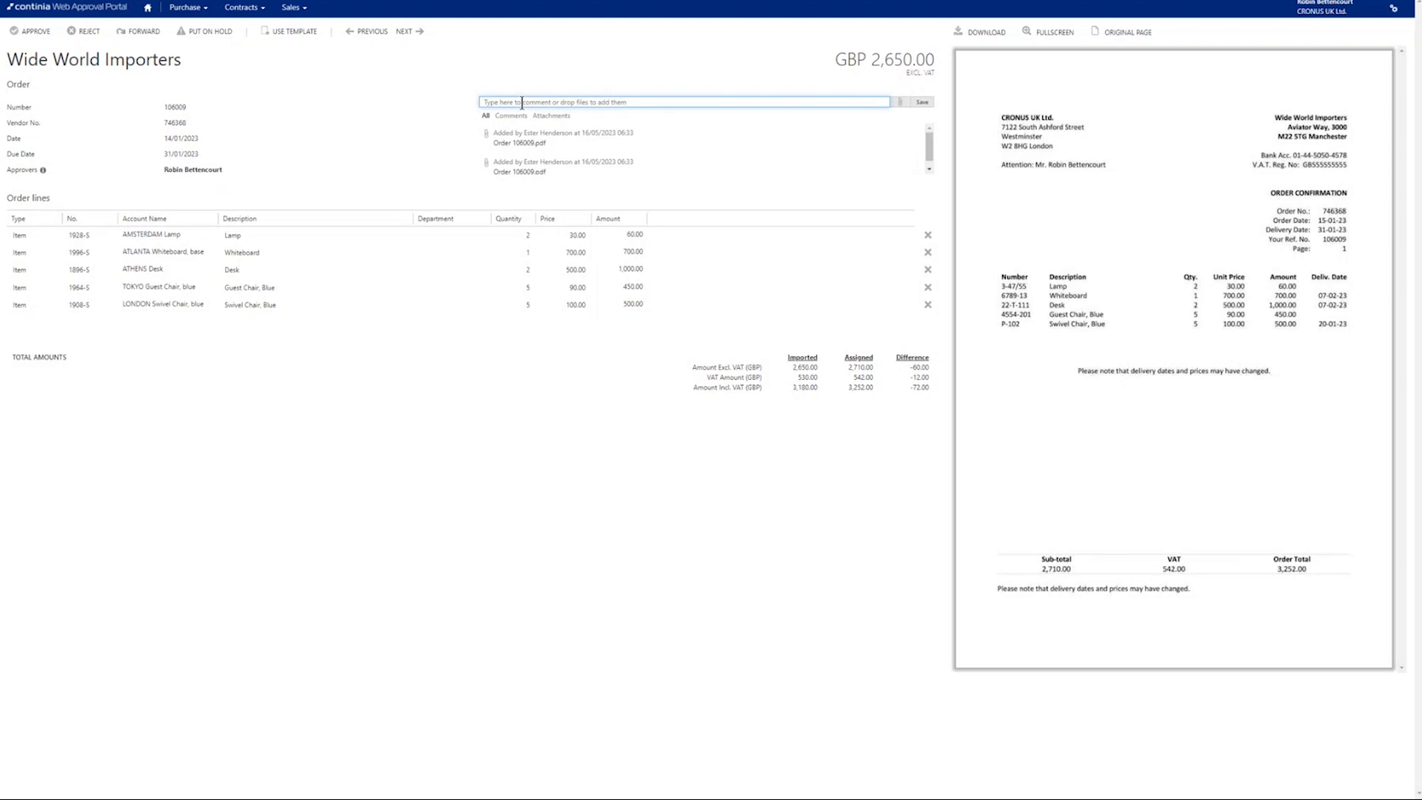
type("The order is perfect.")
key("Return")
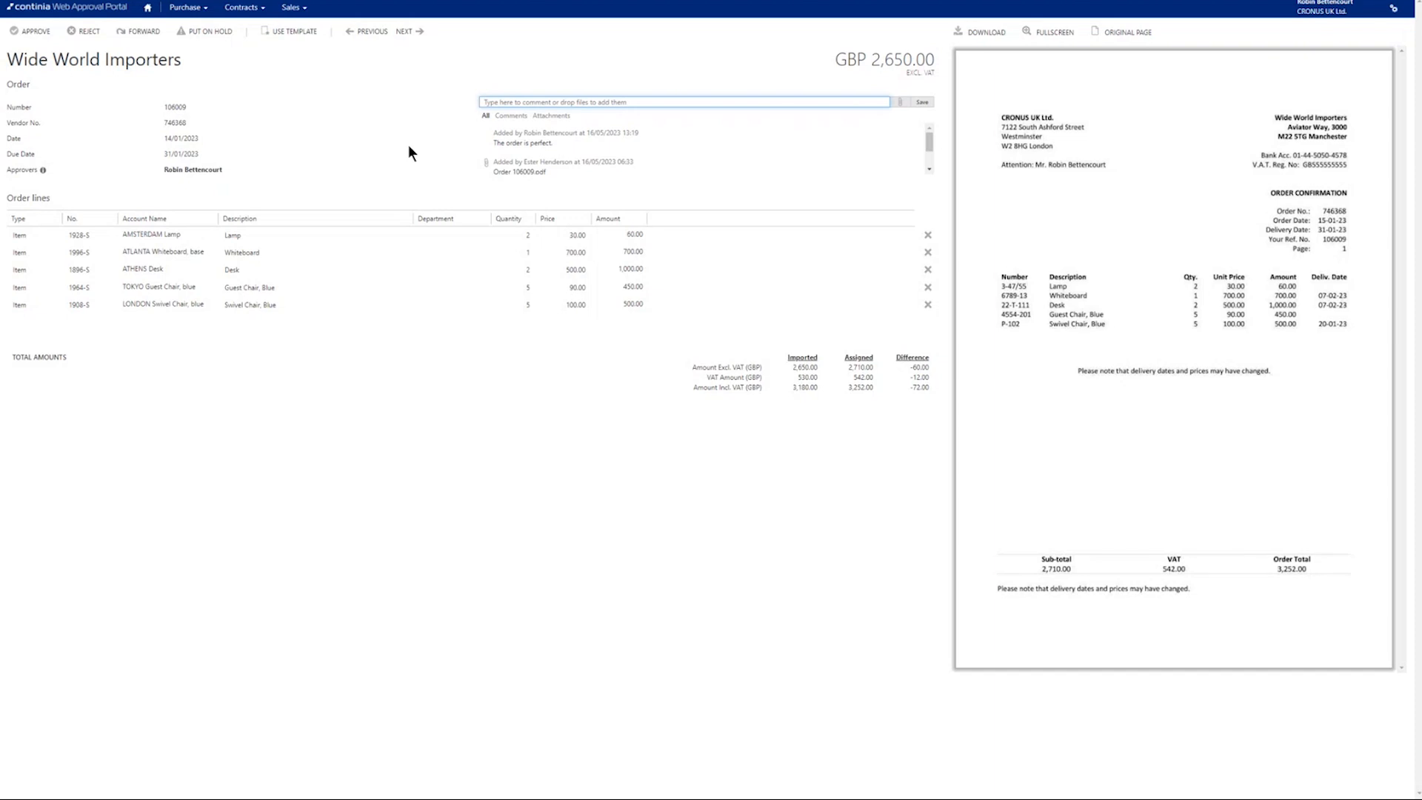
left_click(46, 34)
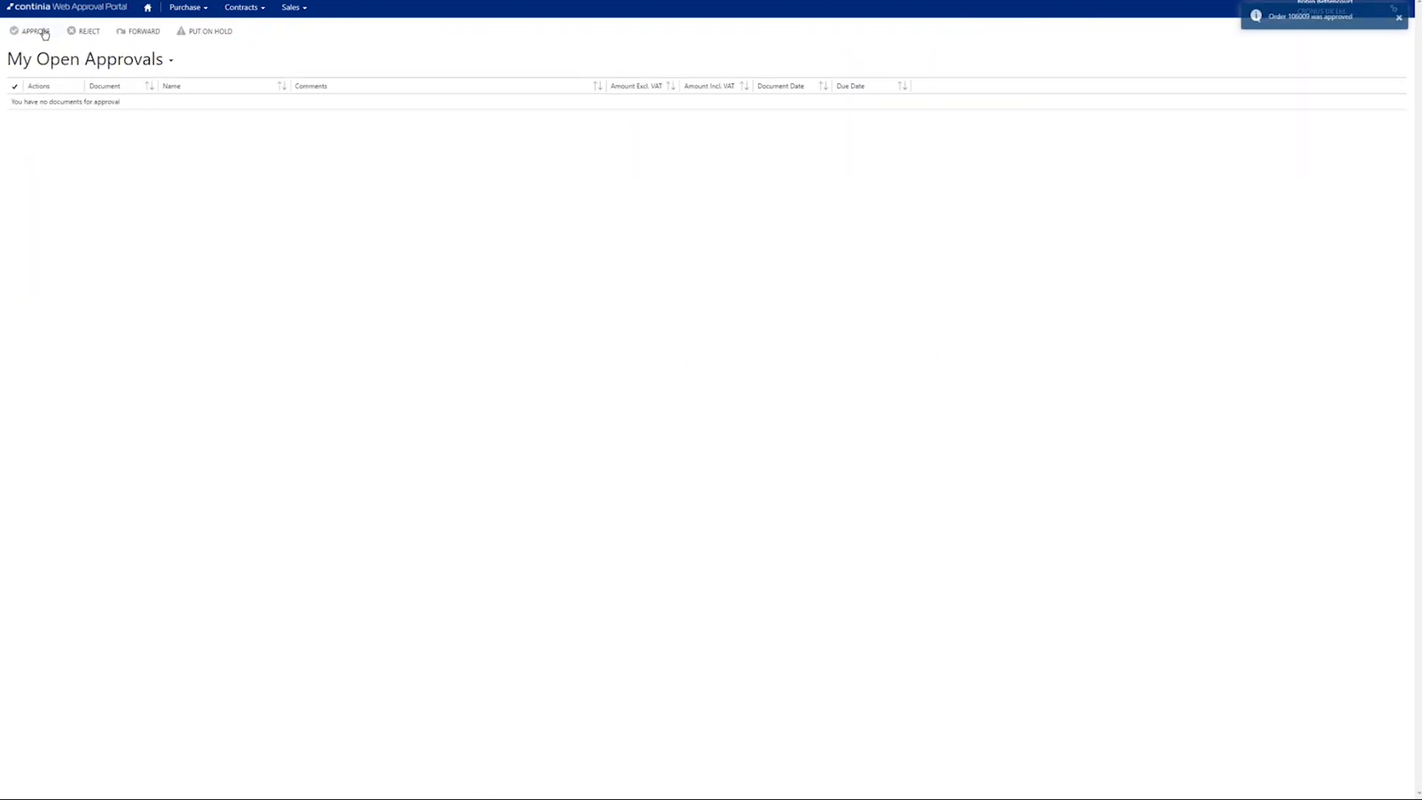
key("ctrl+w")
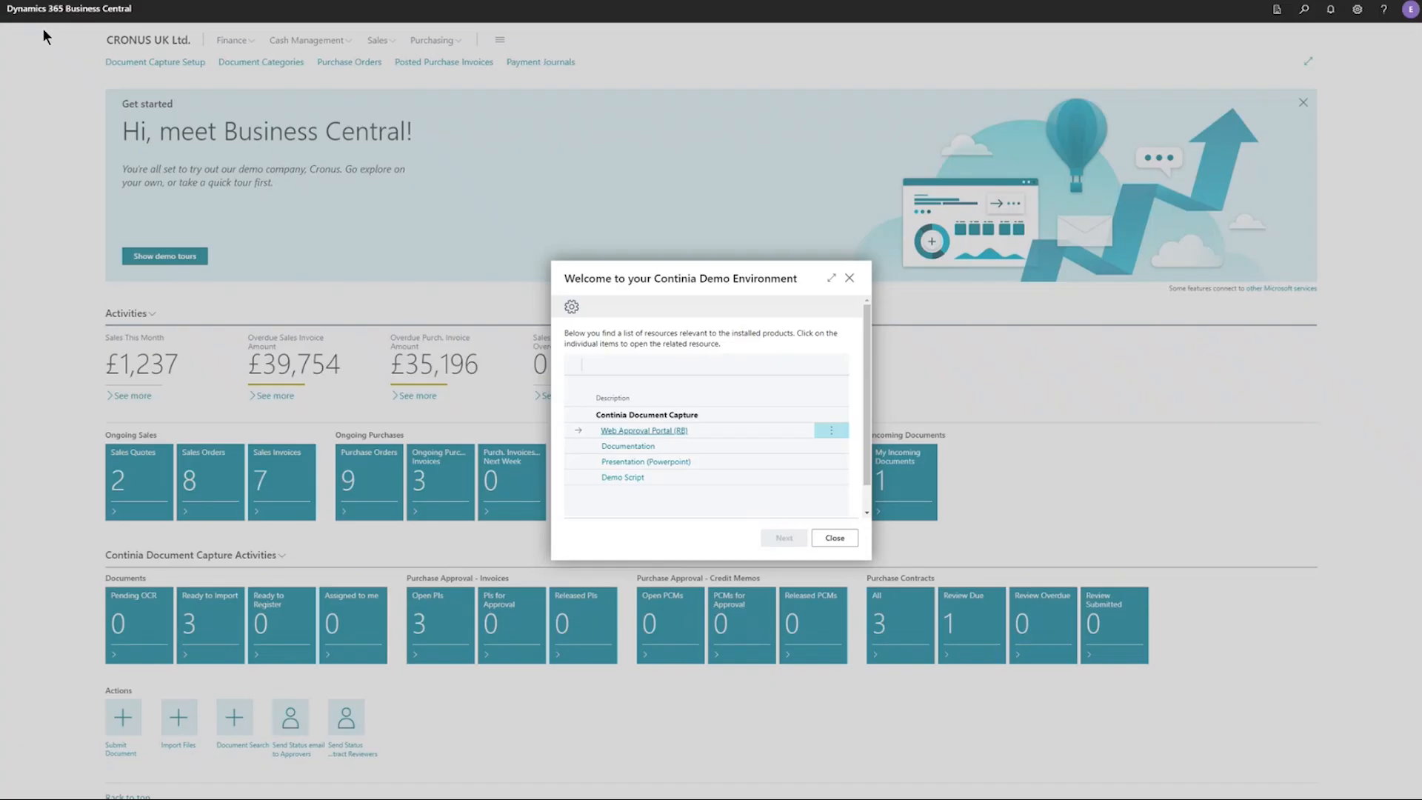
Step: Close the demo environment resources and check the approval status of the Wide World Importers purchase order dated 14/01/2023
left_click(834, 538)
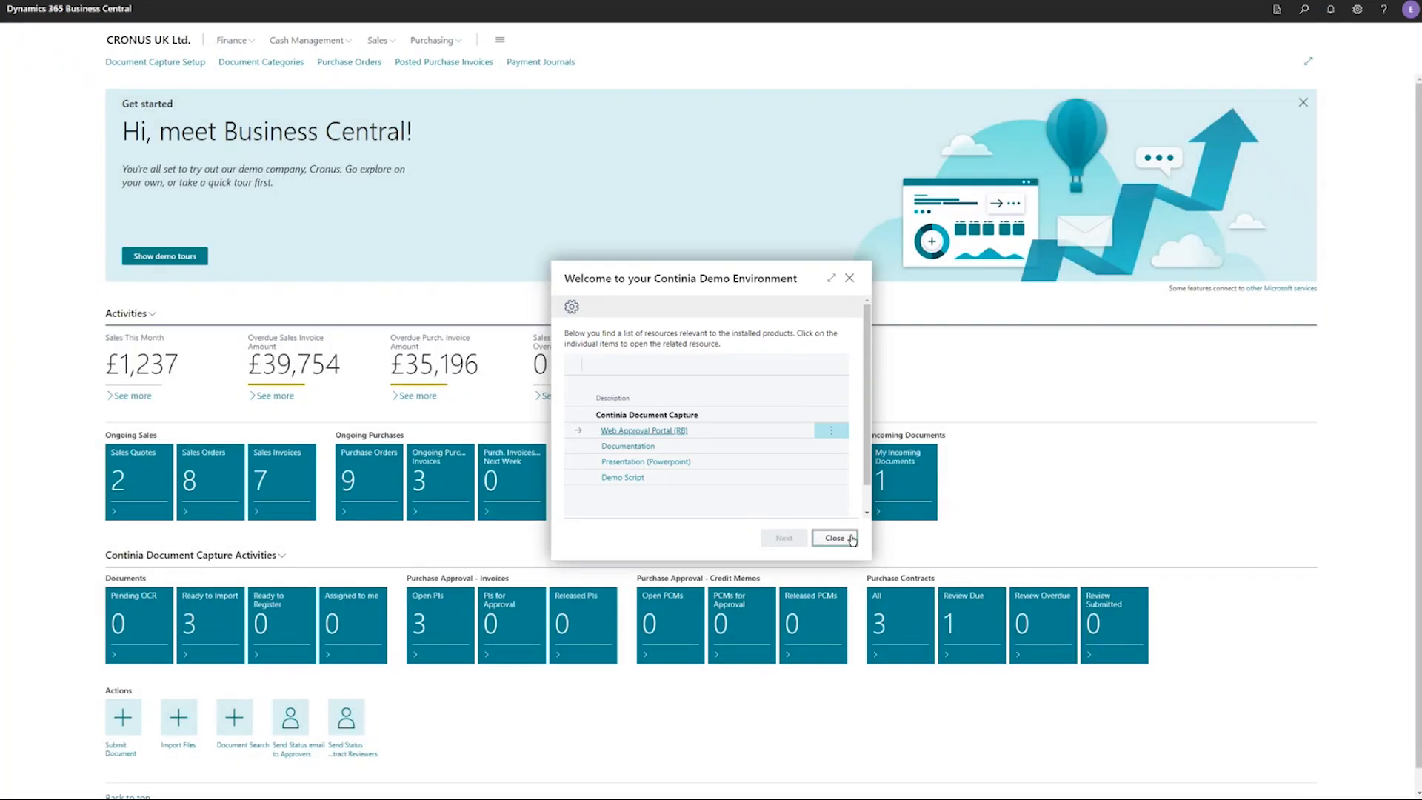
left_click(366, 474)
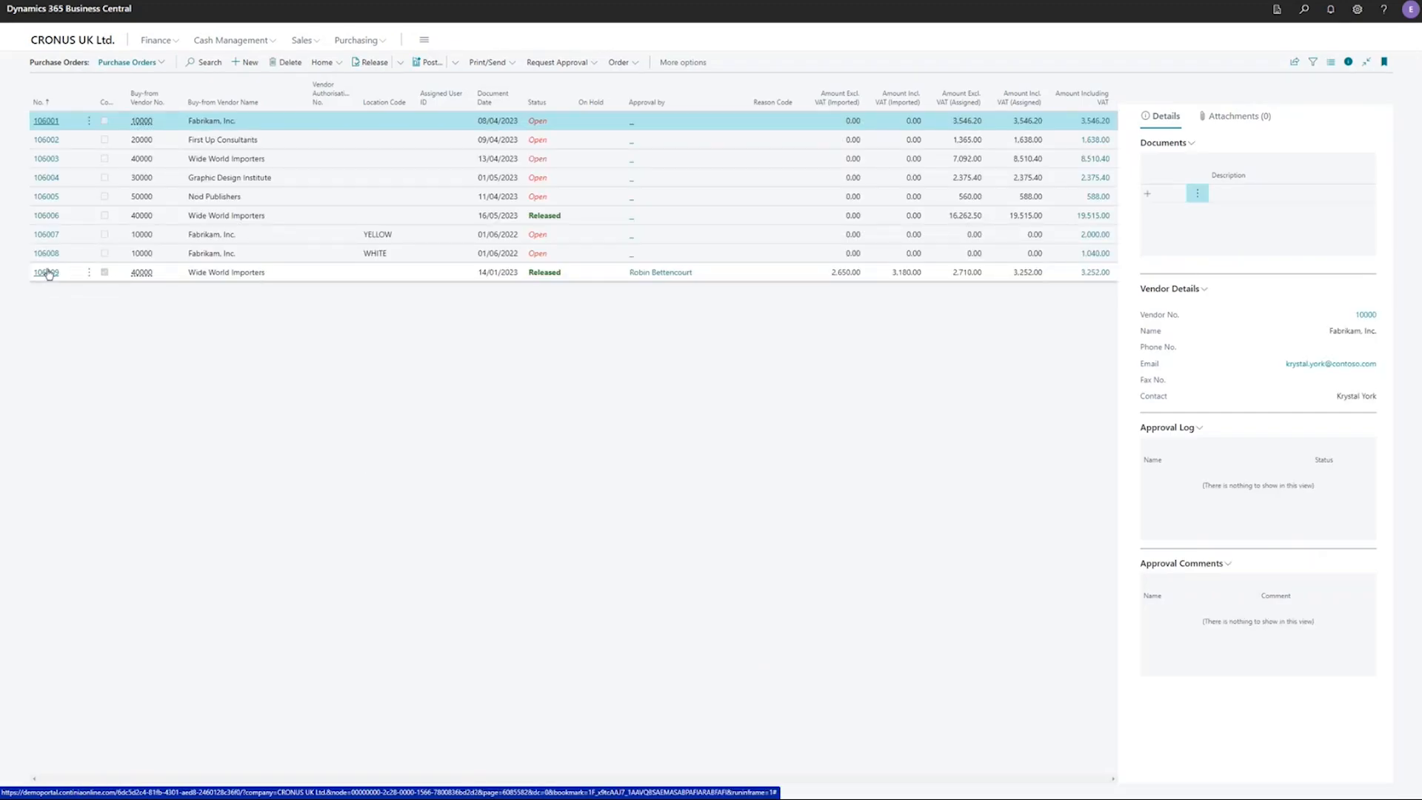
left_click(47, 273)
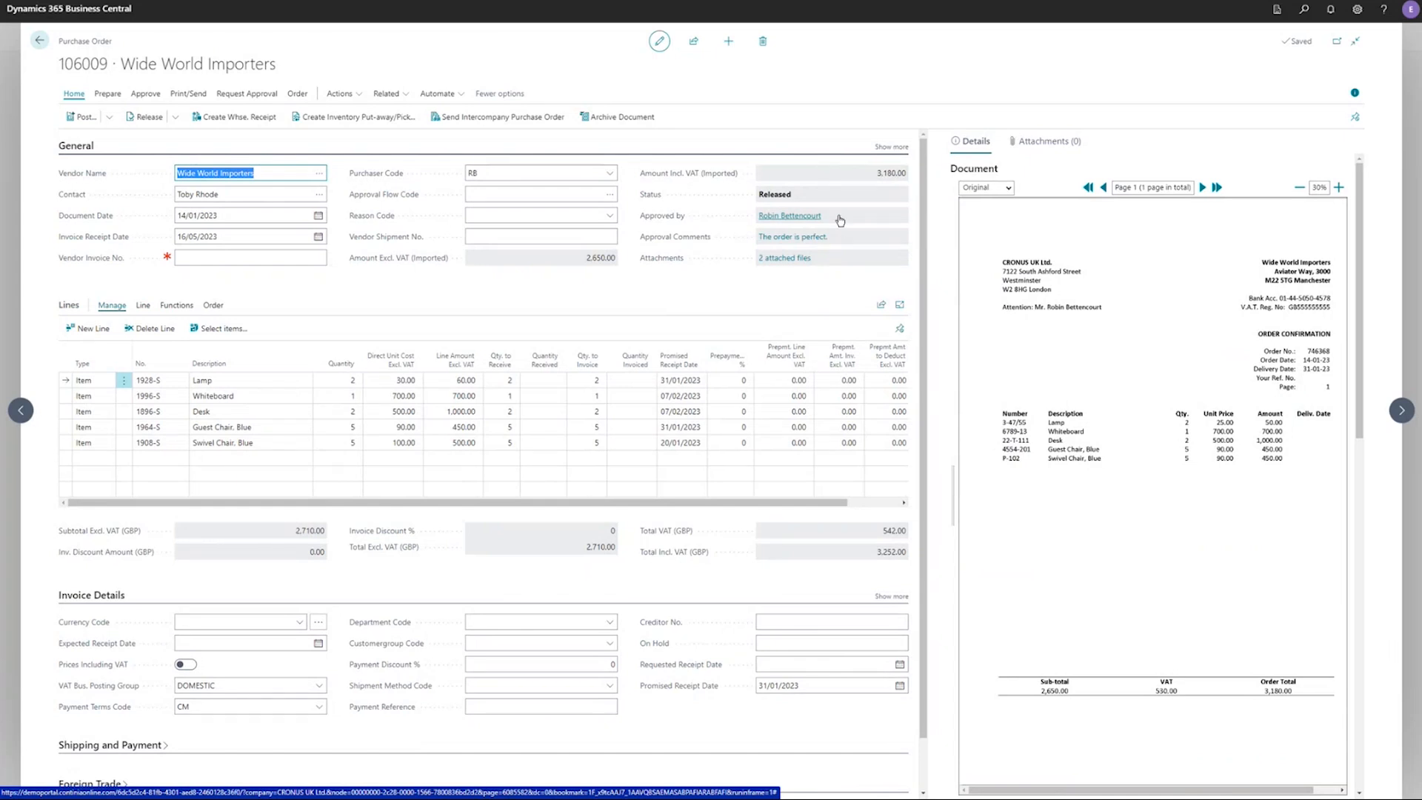
key("Escape")
key("Escape")
Step: Switch to the PowerPoint slide show and advance to the Register Prepayment slide
key("alt+Tab")
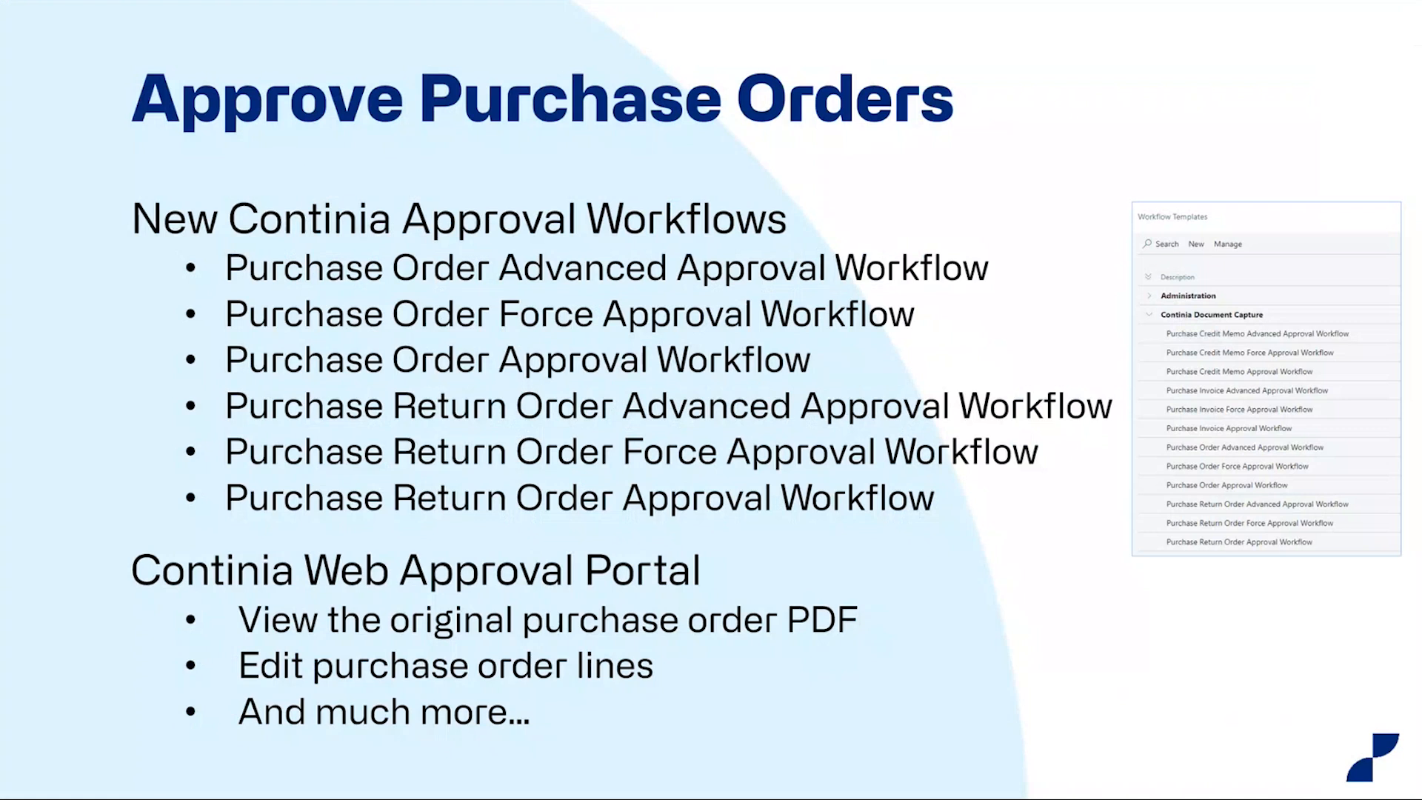
key("Right")
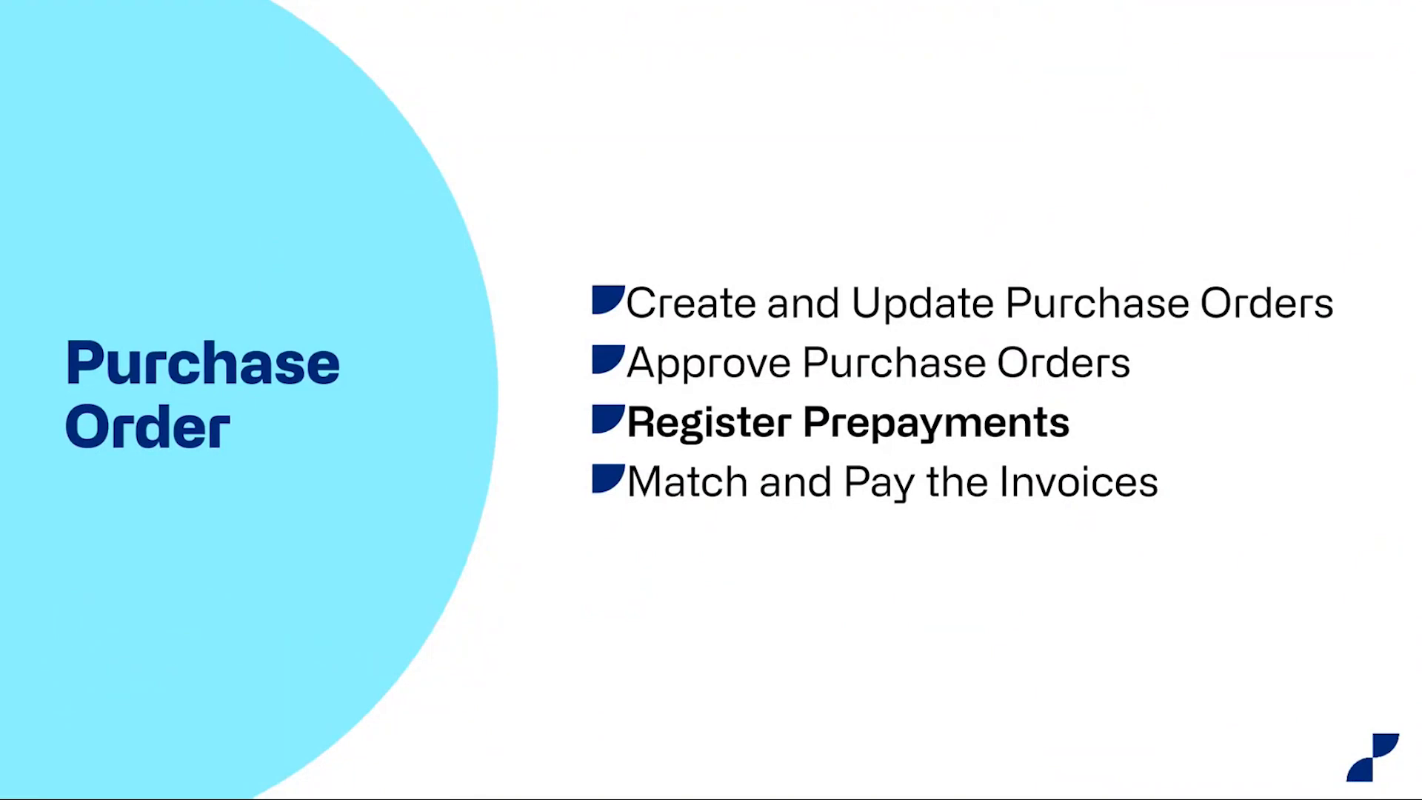
key("Right")
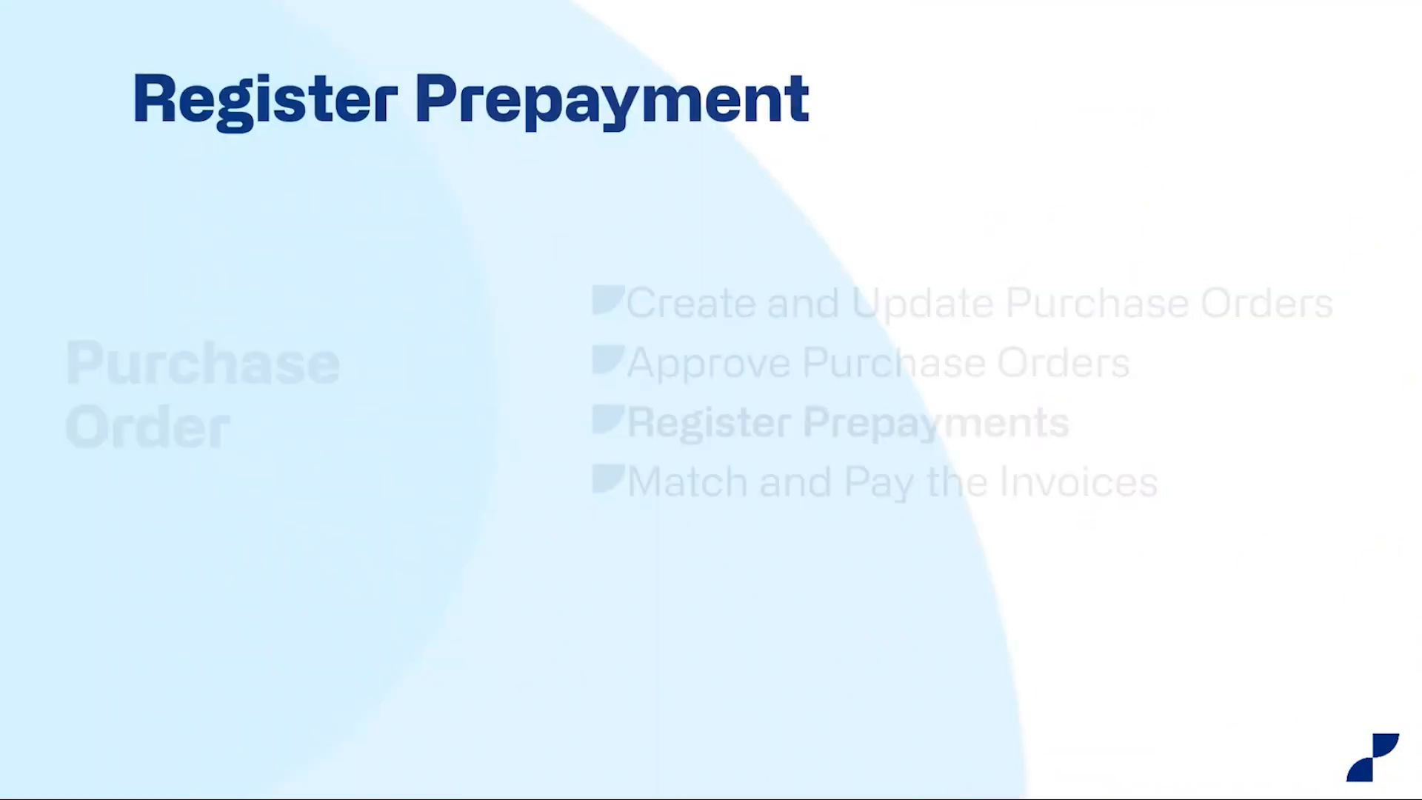
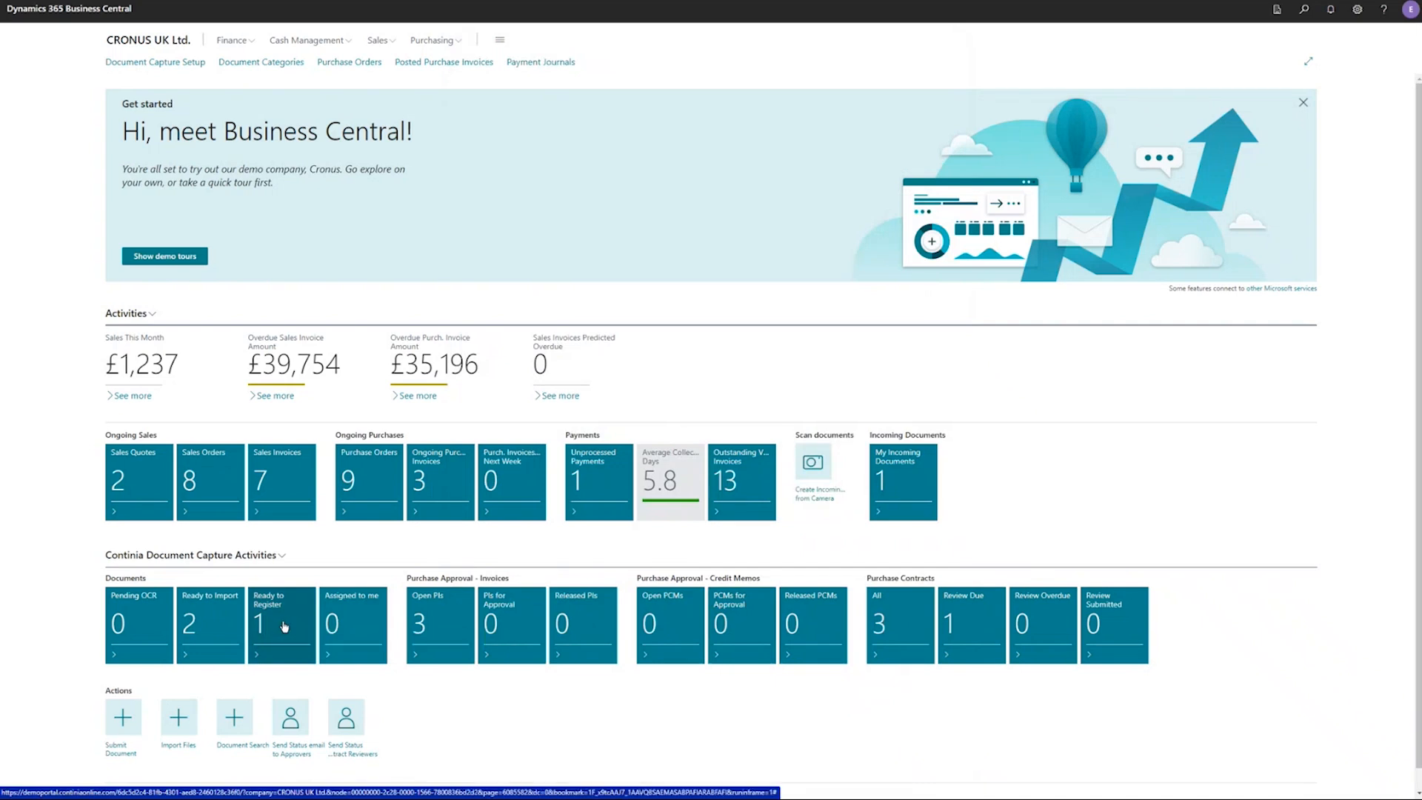
Step: Open the prepayment invoice that is ready to register and check its captured header fields against the document image
left_click(283, 625)
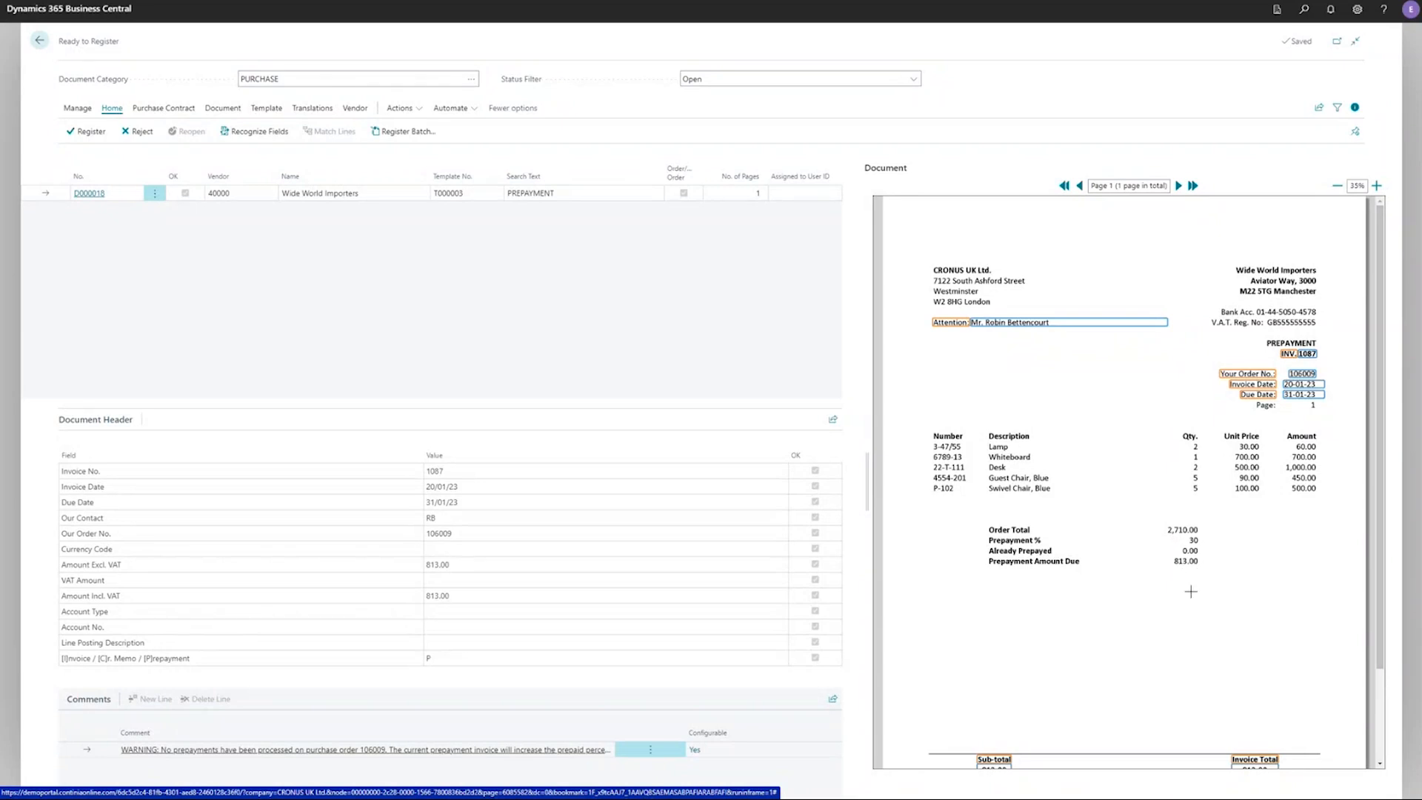
scroll(1190, 591, "down", 1)
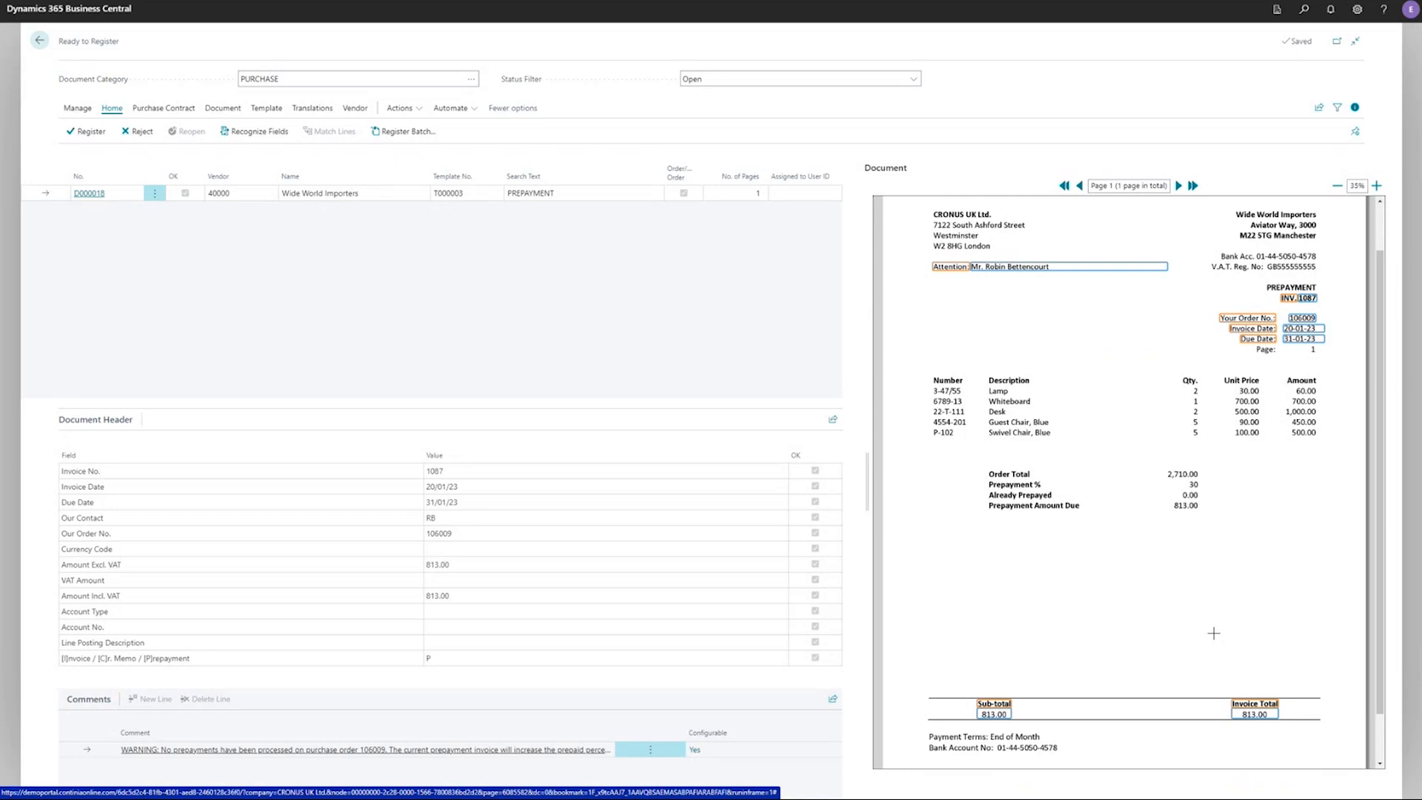
left_click(495, 469)
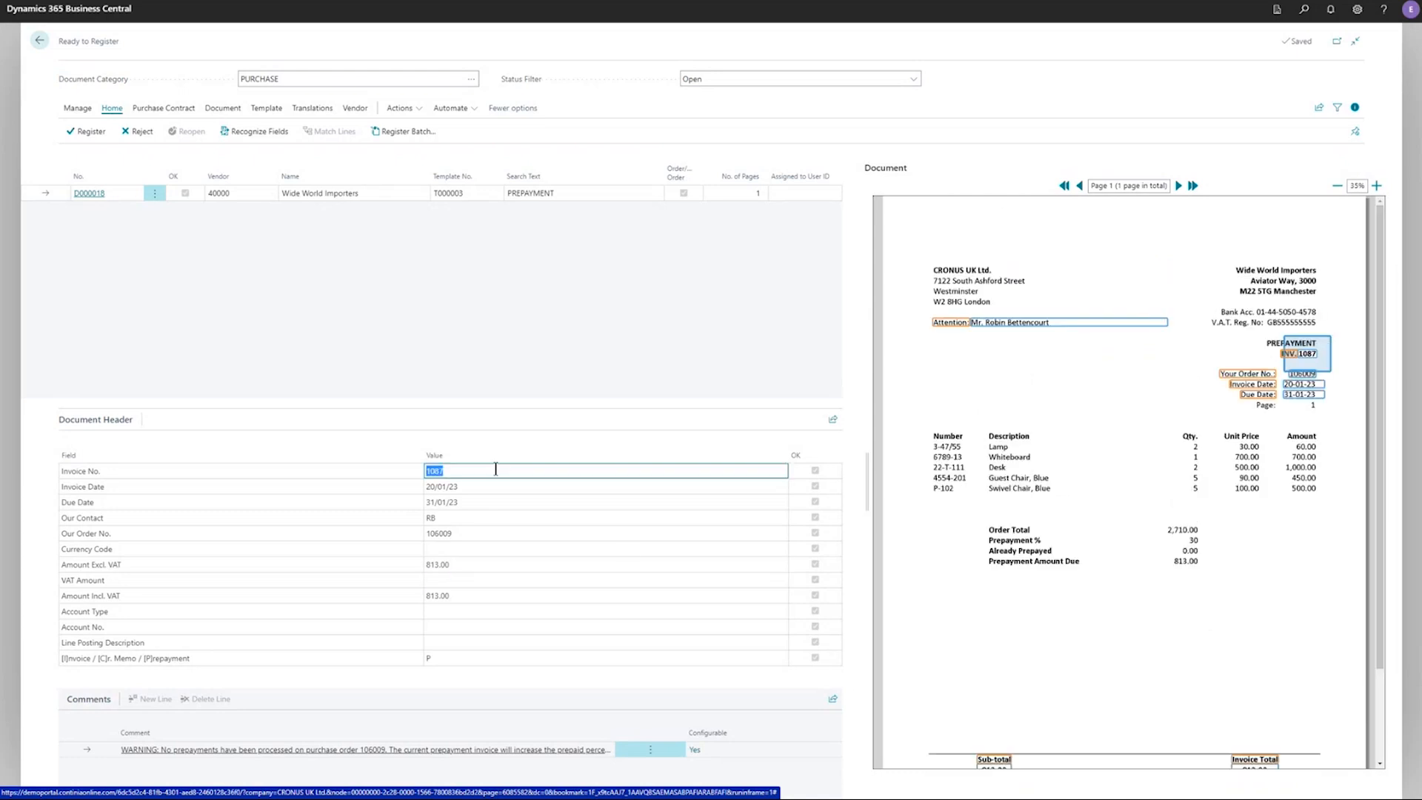
key("Down")
key("Down")
key("Down")
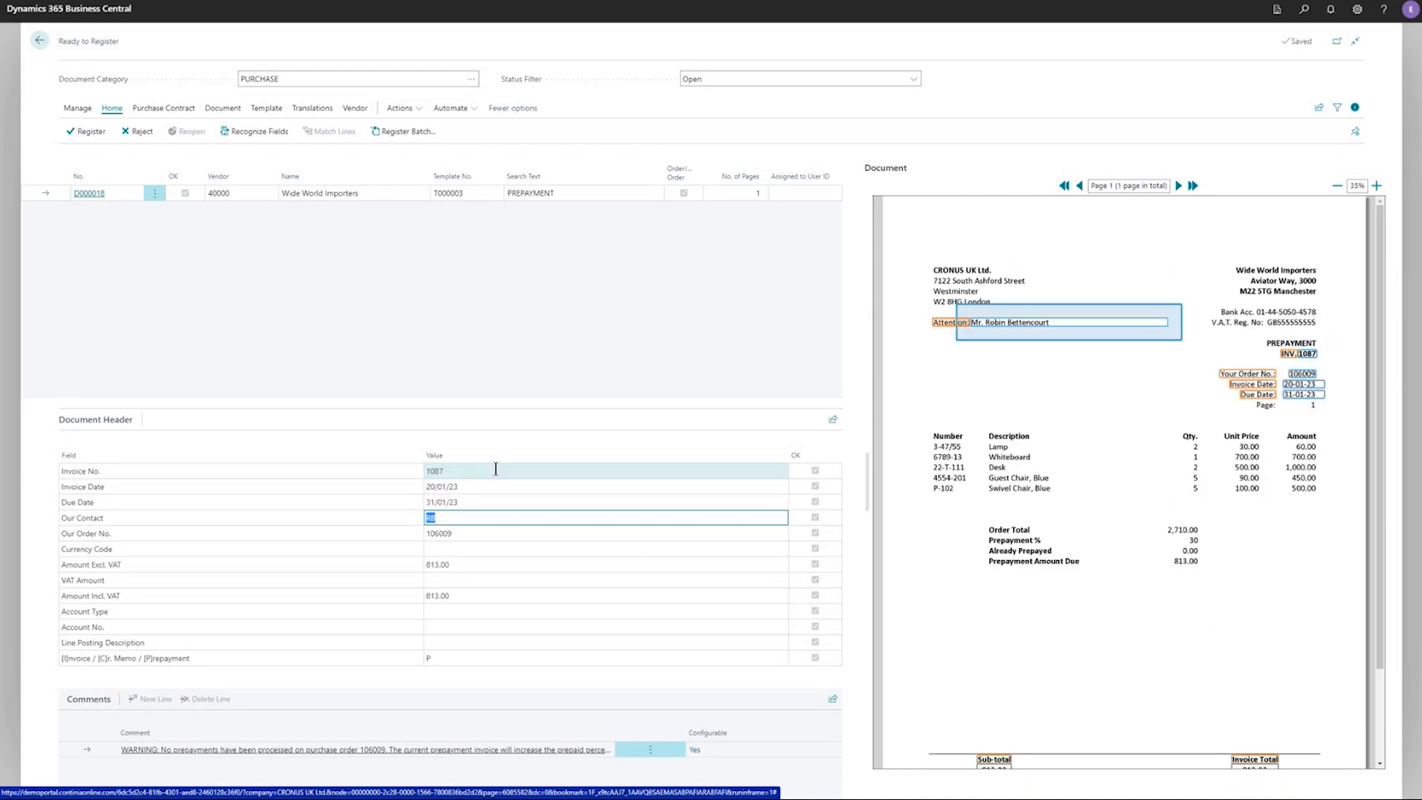
key("Down")
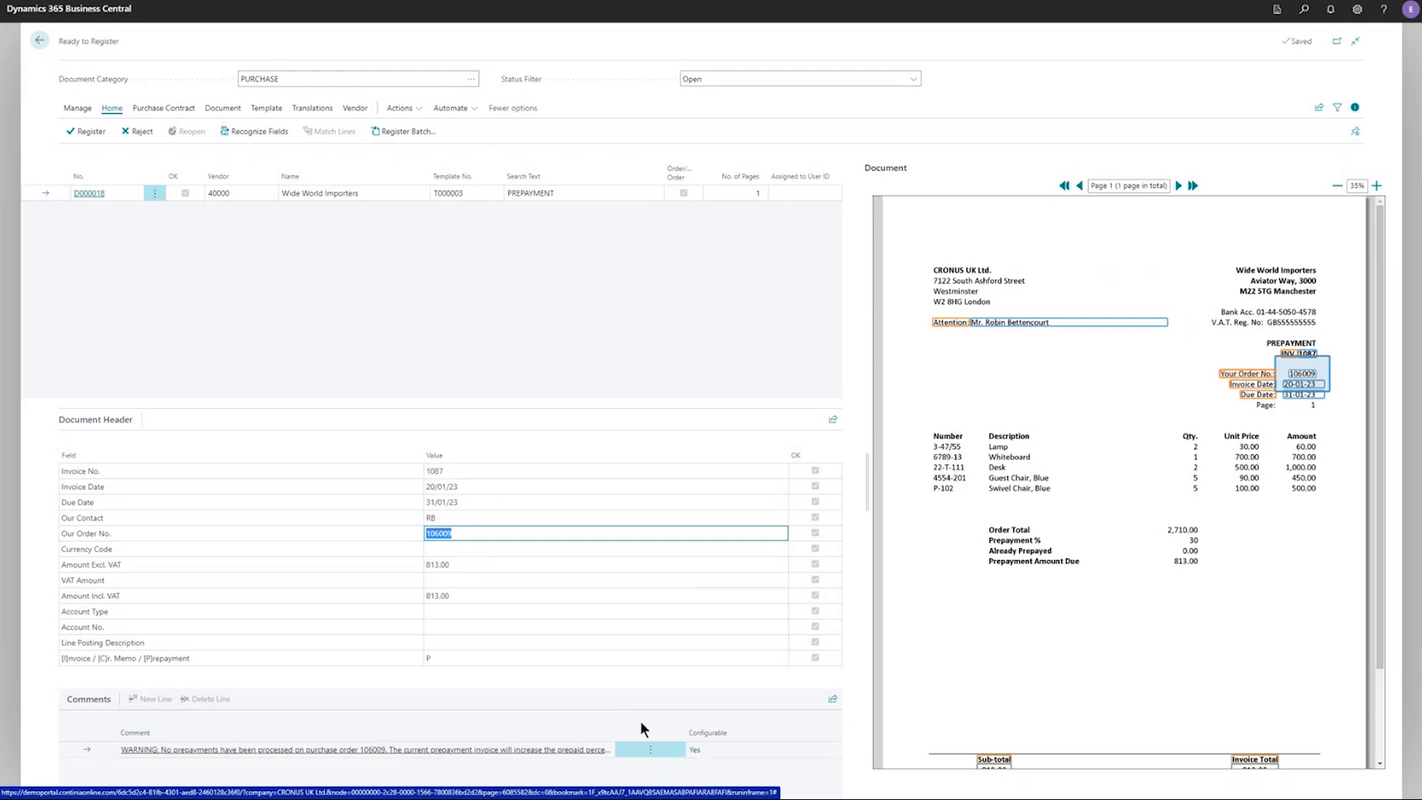
Step: Widen the Comment column to read the full warning, and register the Wide World Importers prepayment invoice
left_click_drag(622, 723, 749, 716)
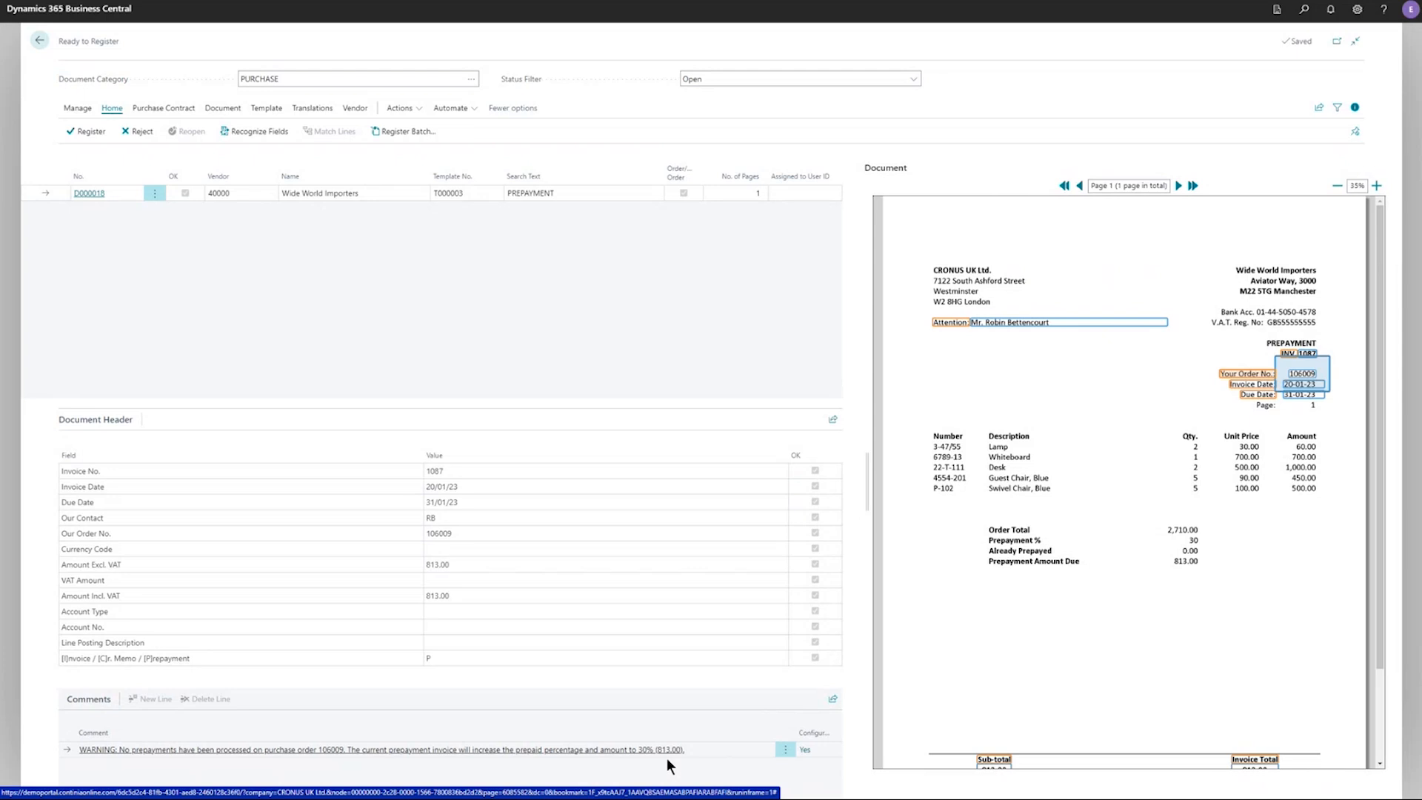
left_click(436, 658)
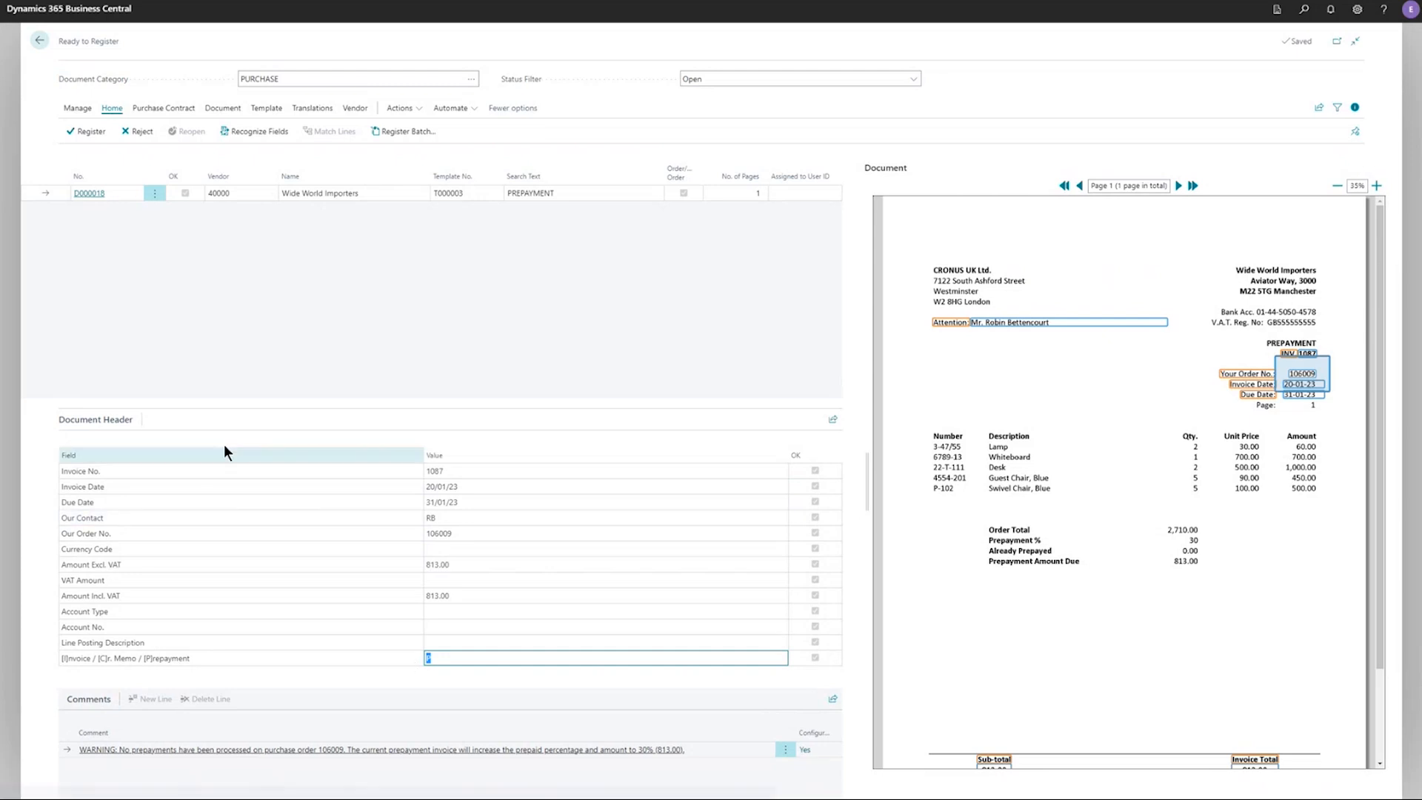
left_click(91, 134)
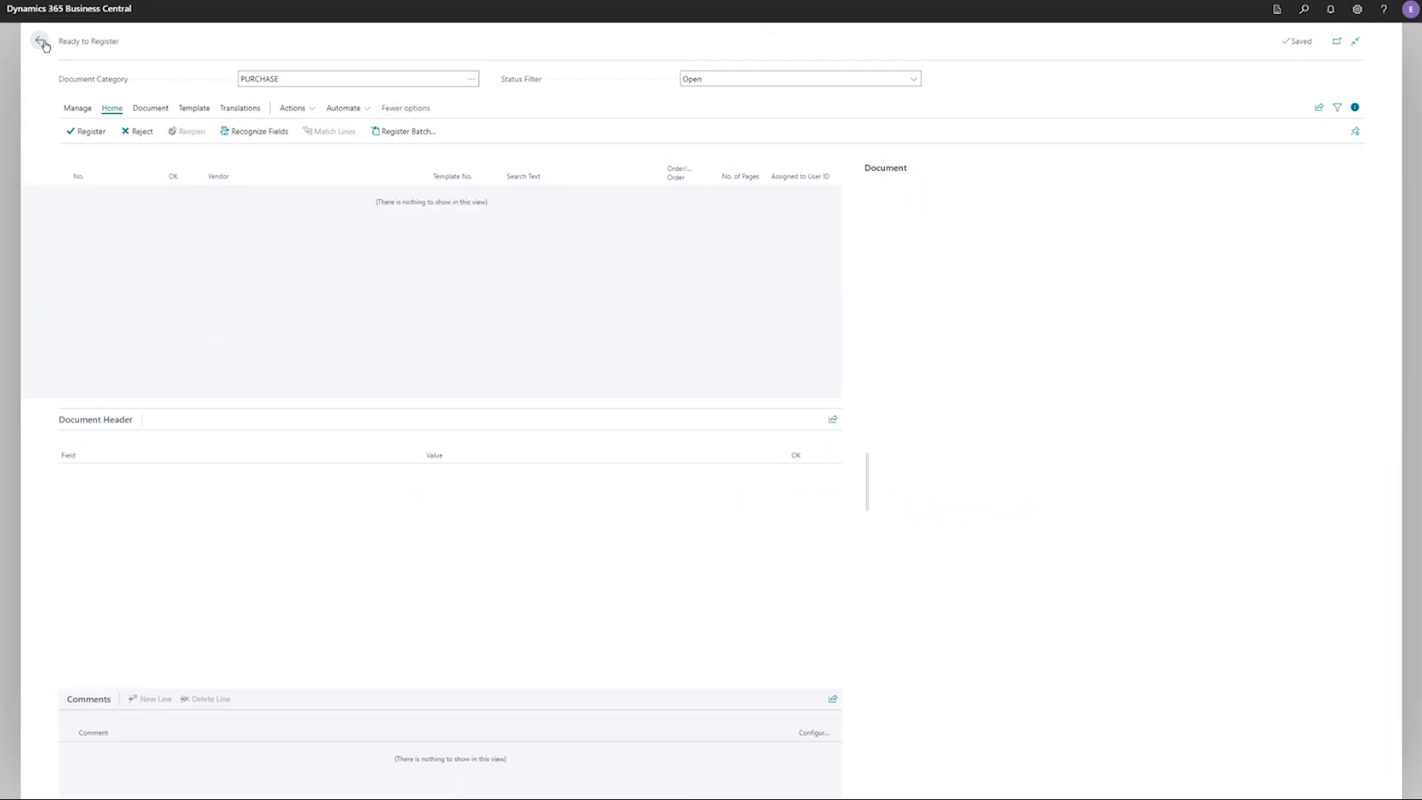
Step: Open the Wide World Importers purchase order dated 20/01/2023 and display its prepayment invoices
left_click(42, 42)
left_click(382, 489)
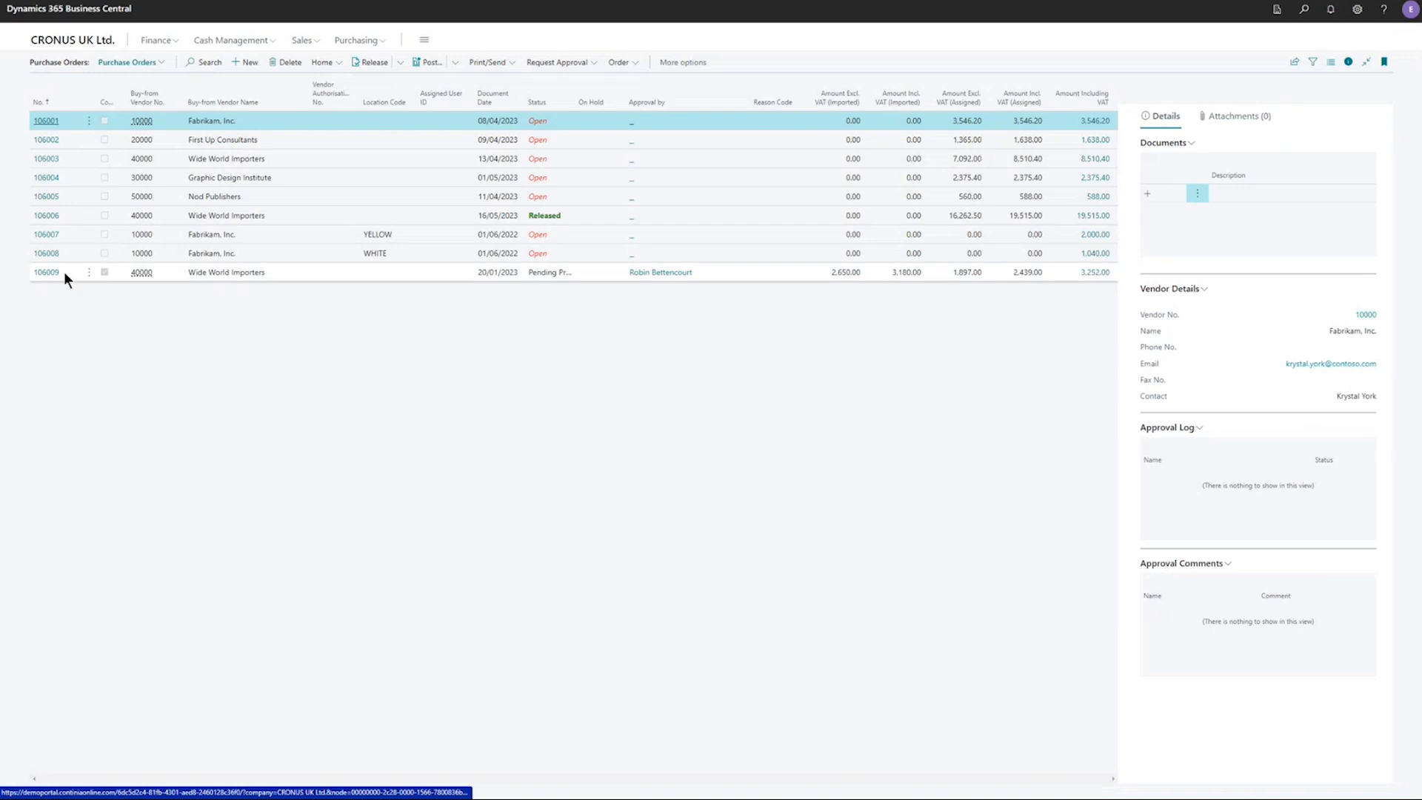
left_click(51, 271)
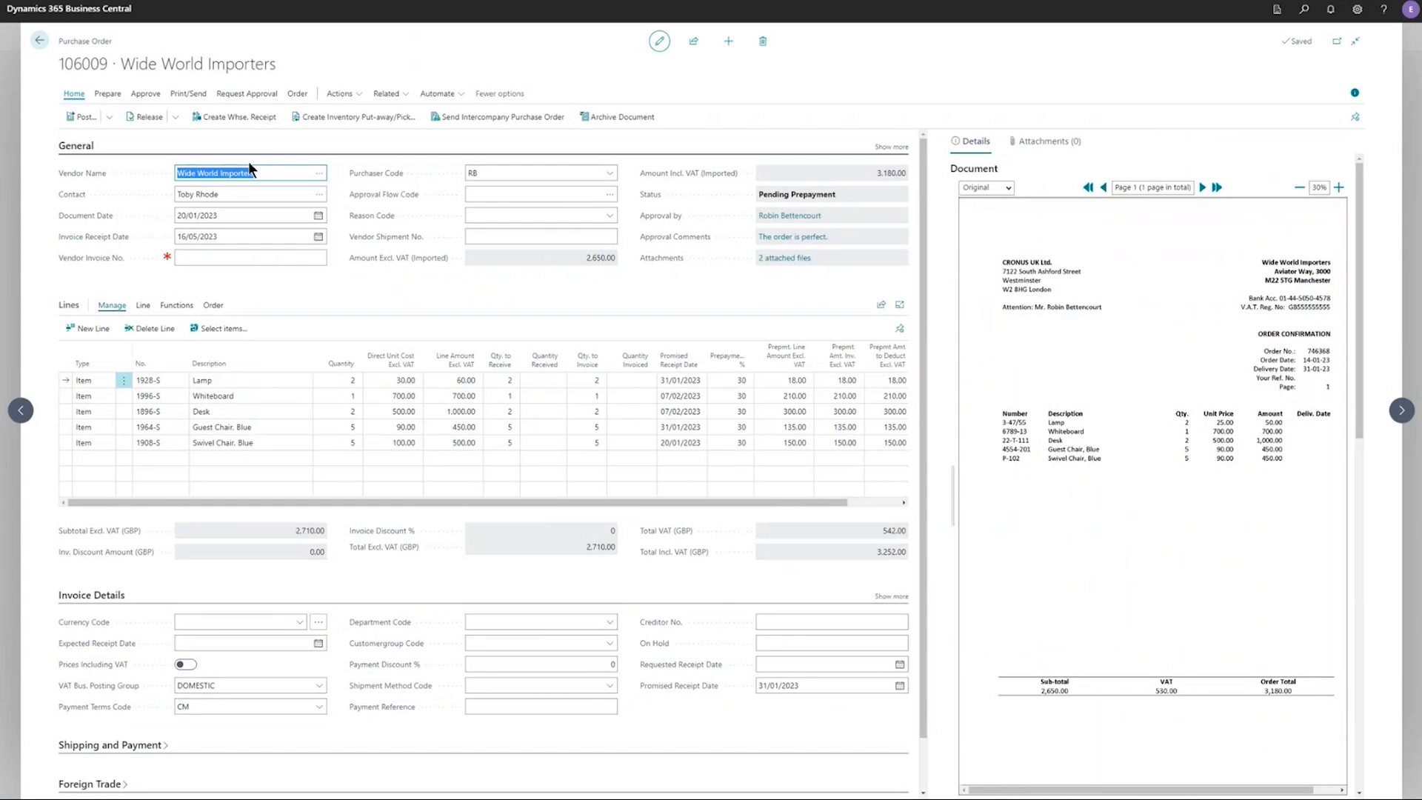
left_click(293, 95)
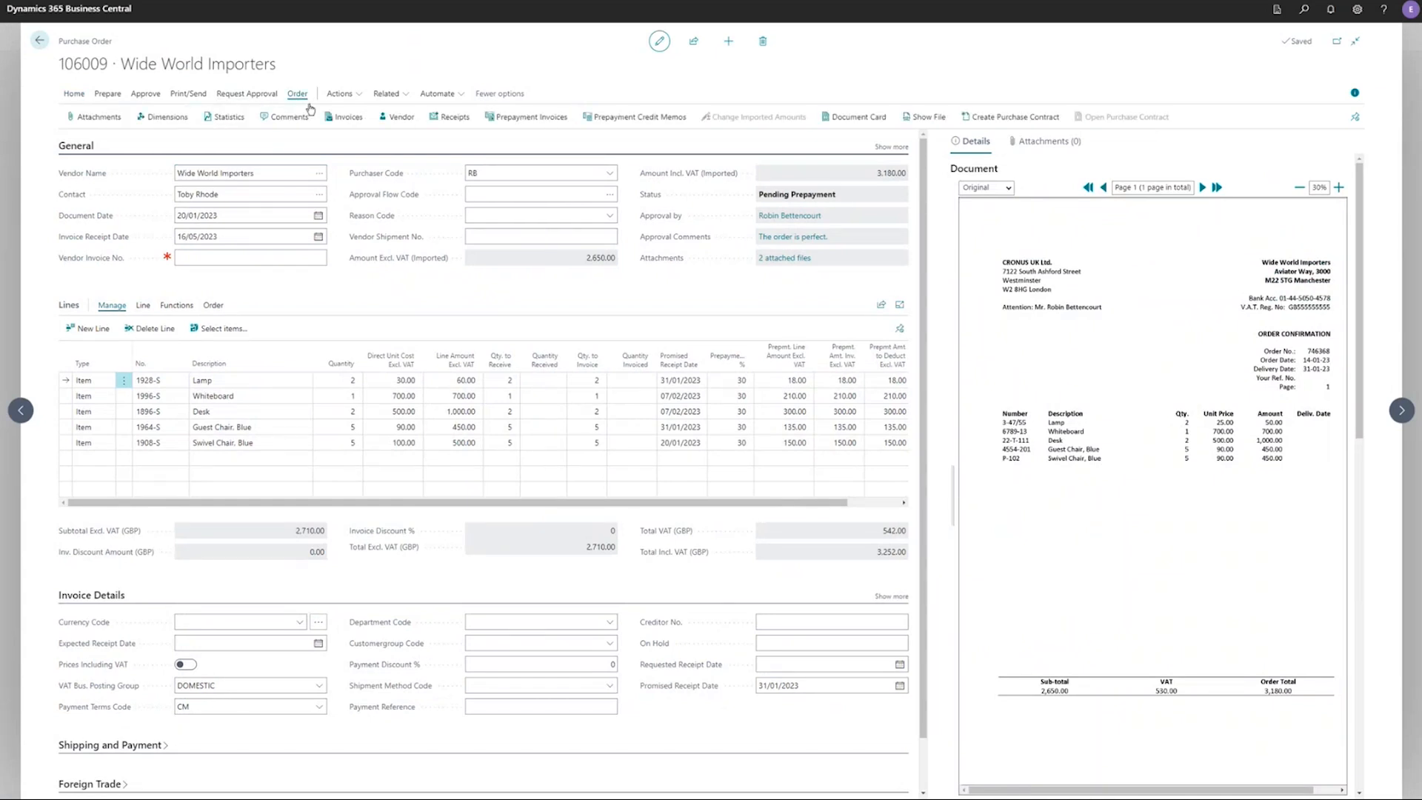
left_click(530, 117)
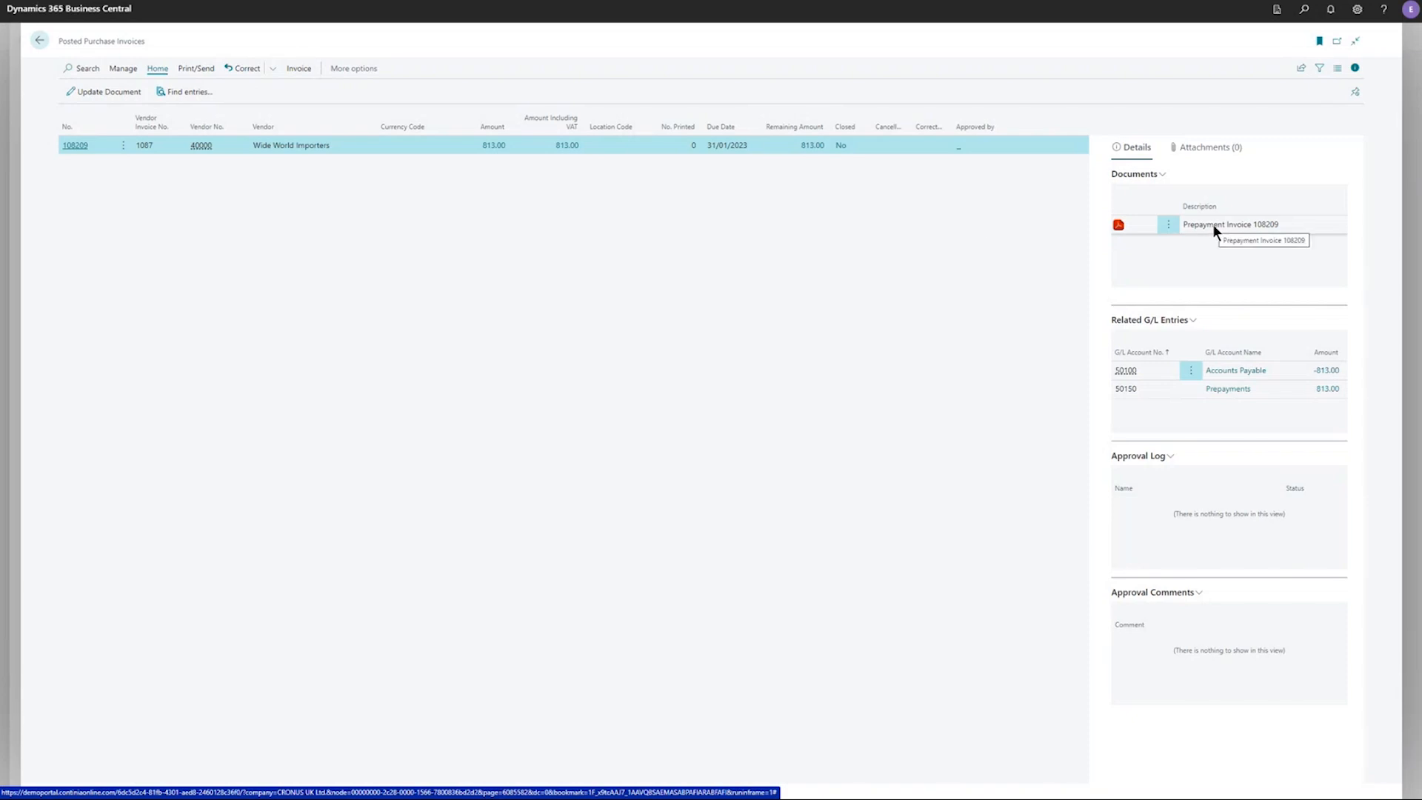
Step: View the PDF stored with the posted prepayment invoice, and examine the prepayment columns on the purchase order lines
left_click(1168, 224)
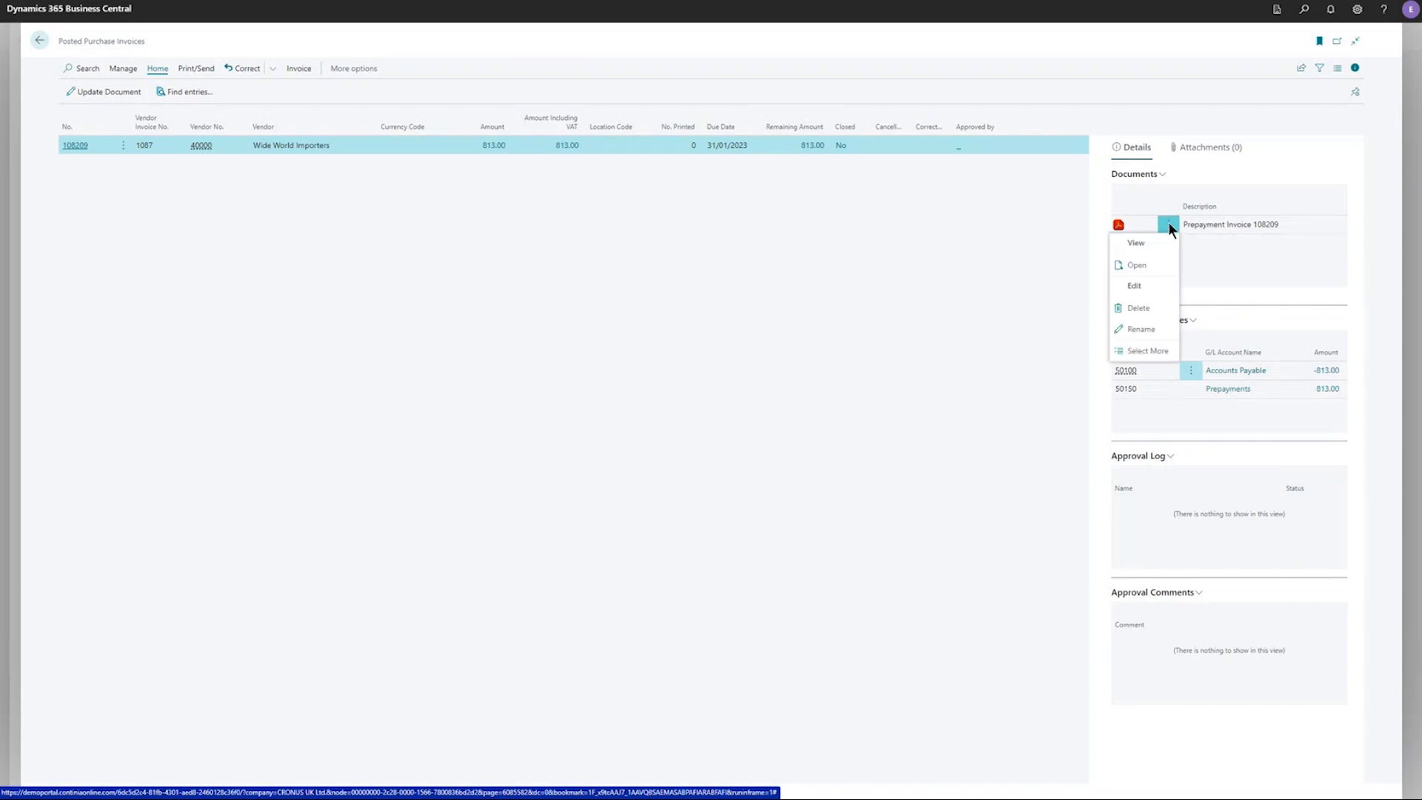
left_click(1147, 265)
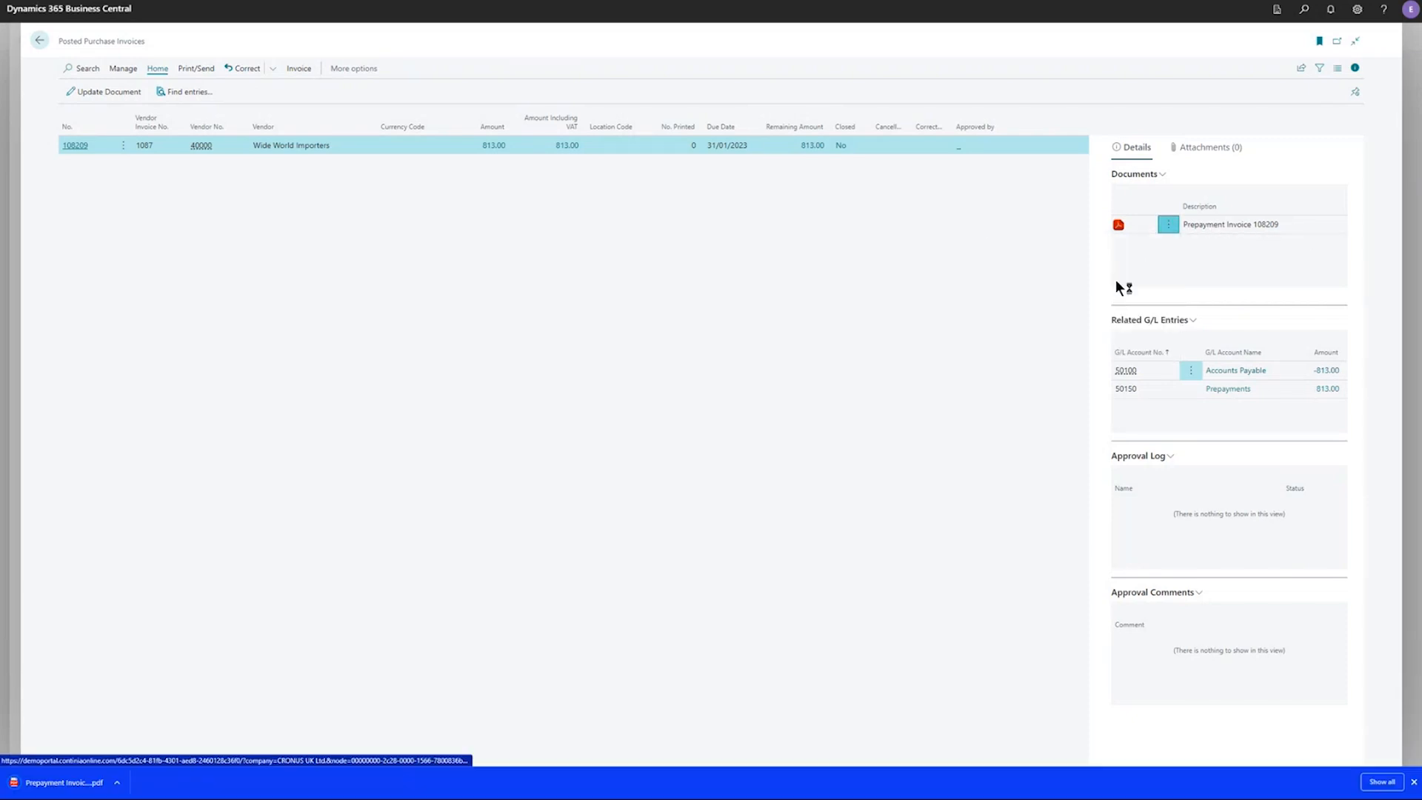
left_click(63, 784)
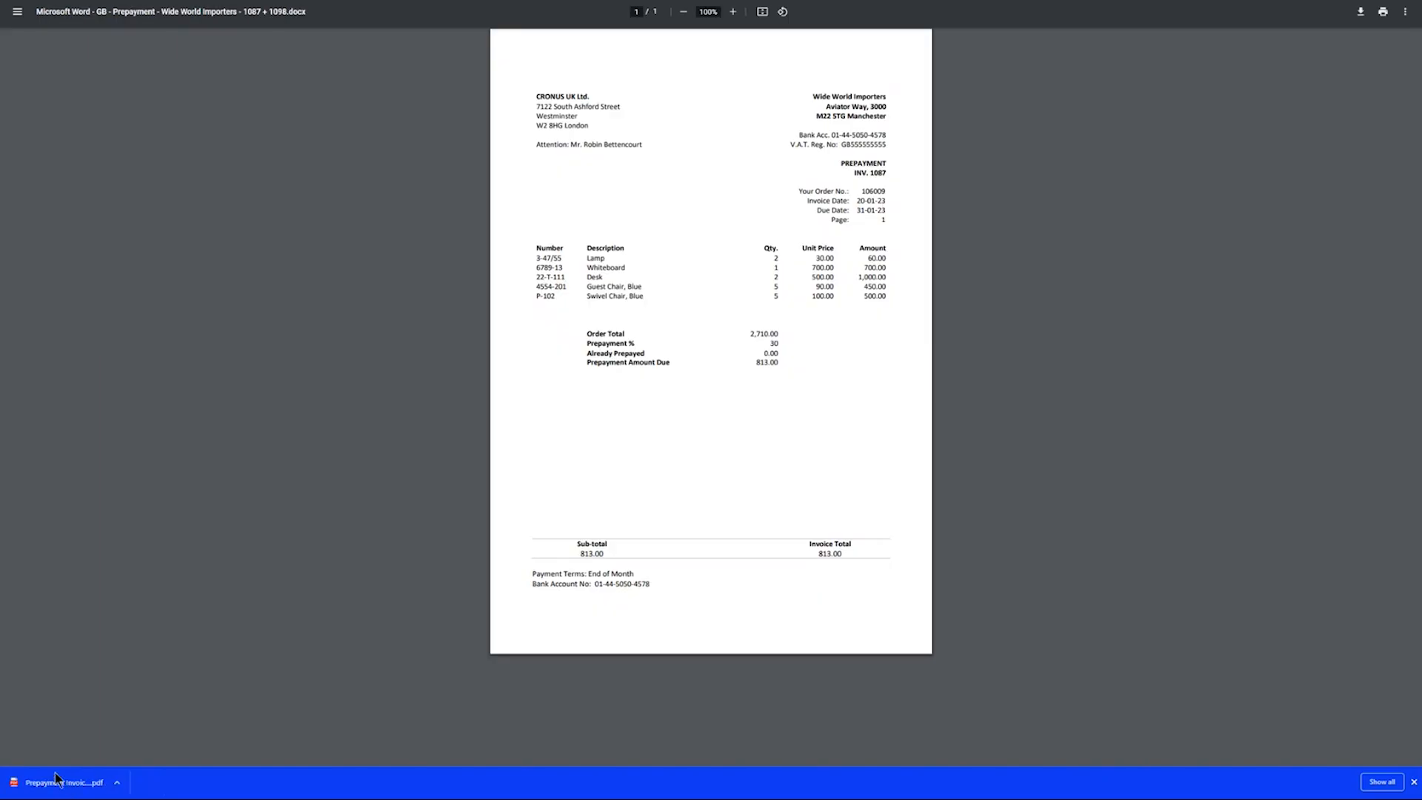
key("ctrl+w")
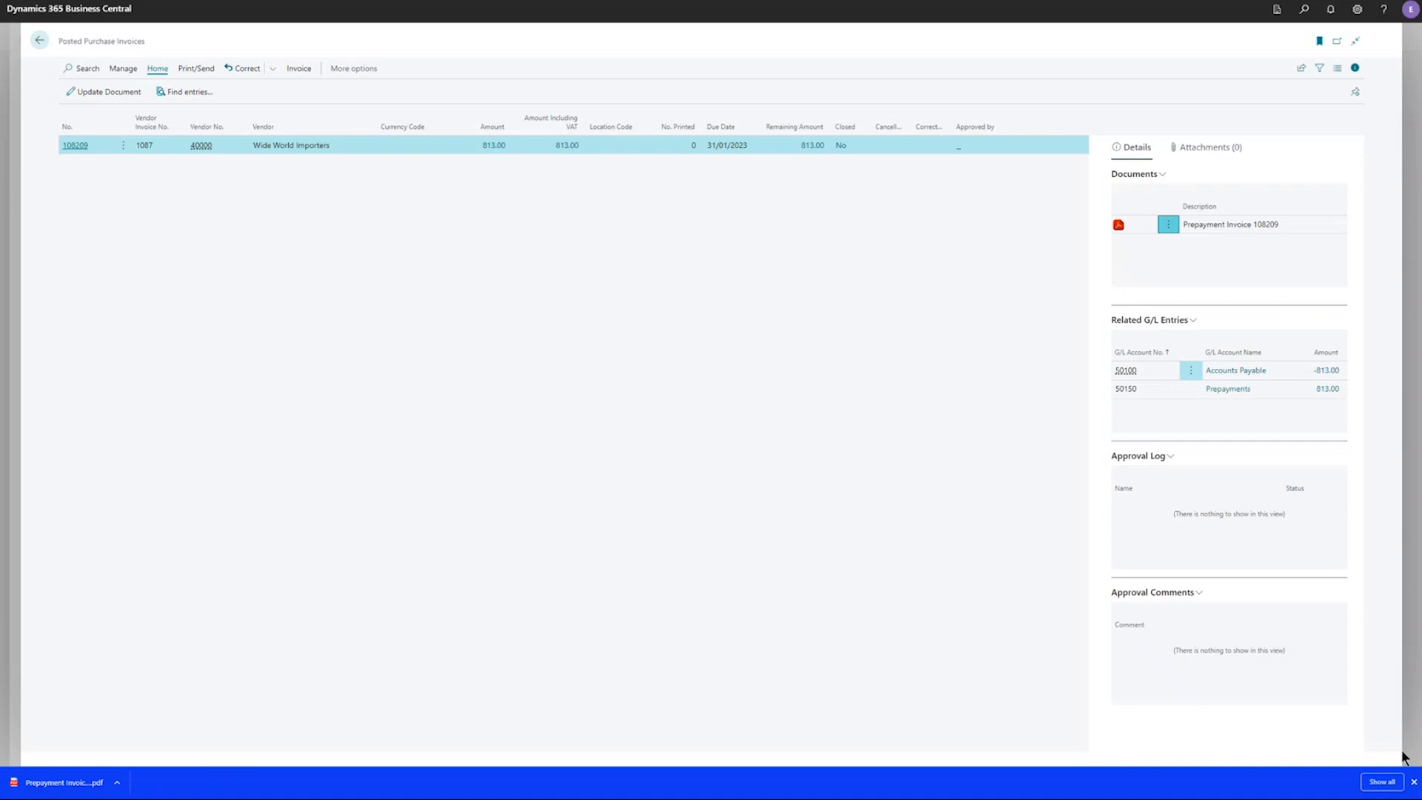
left_click(1413, 783)
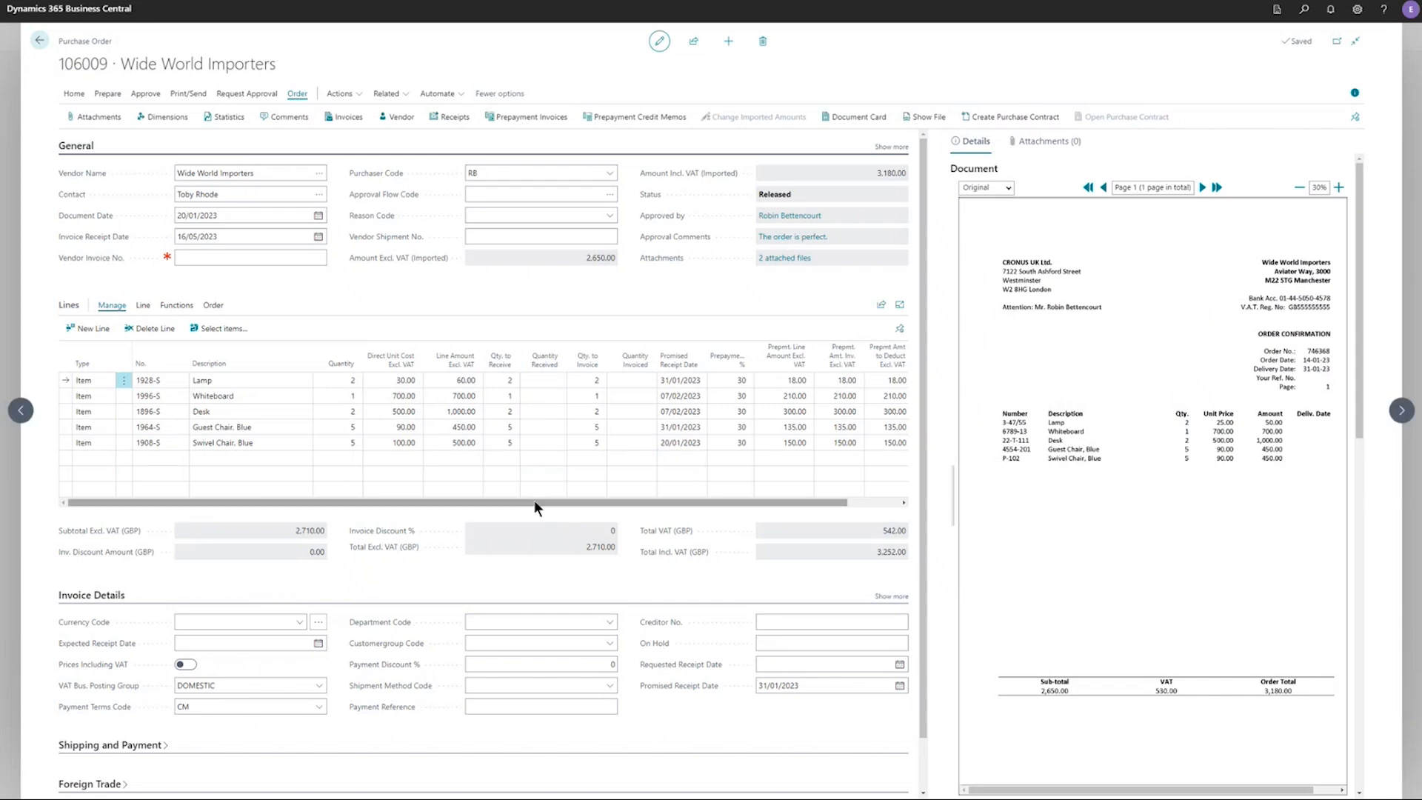
left_click_drag(533, 500, 627, 499)
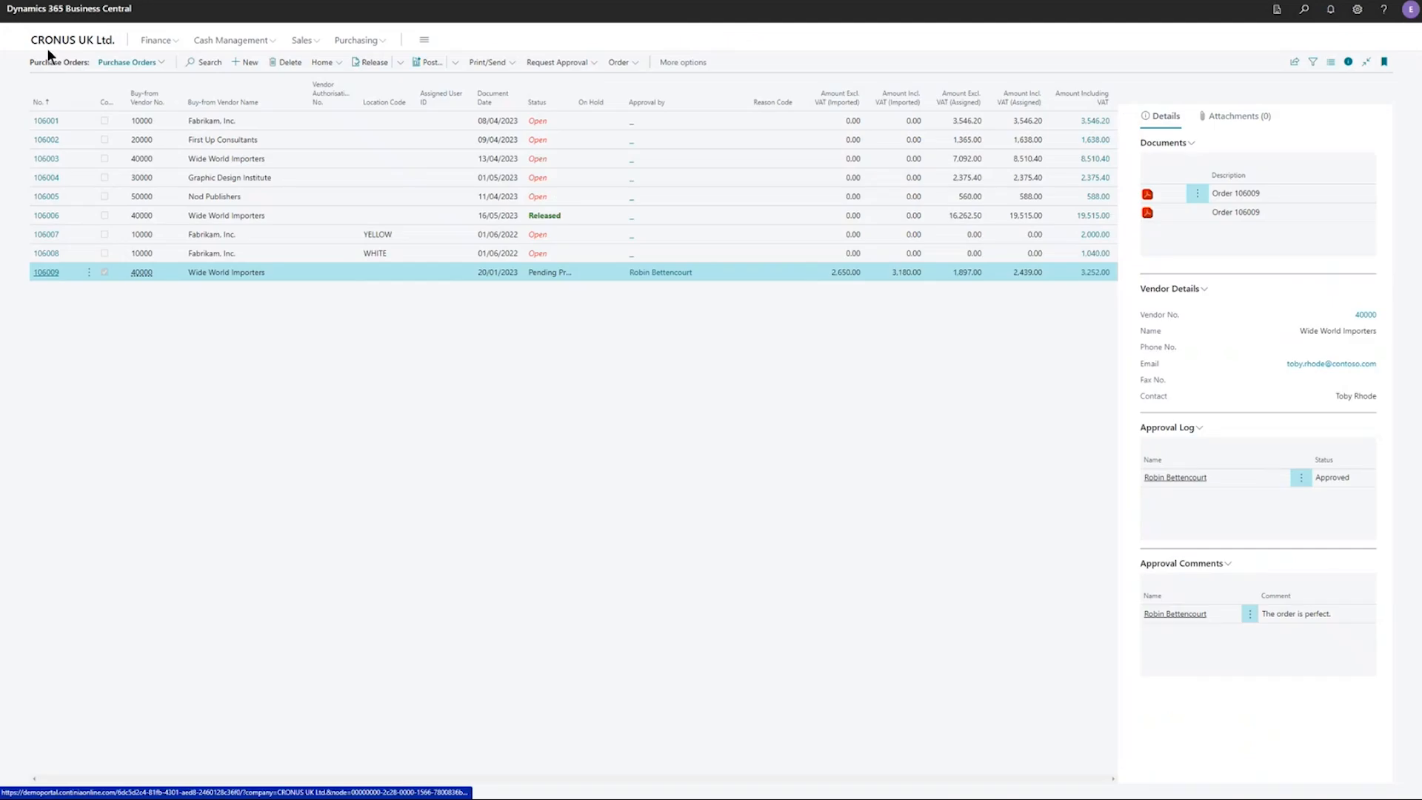
Step: Return to the home page and import the file "GB - Prepayment - Wide World Importers - 1098" from the documents ready to import
left_click(53, 43)
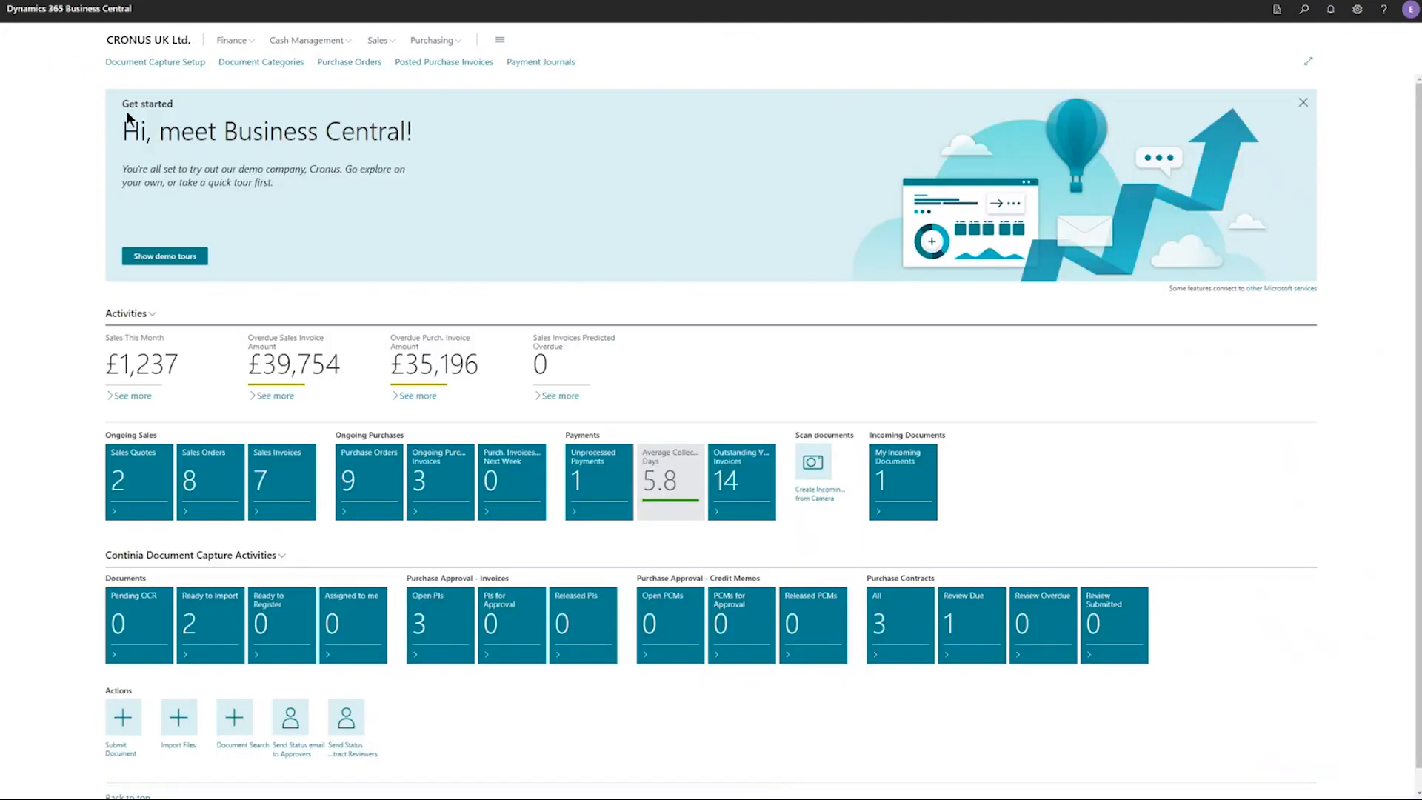
left_click(219, 621)
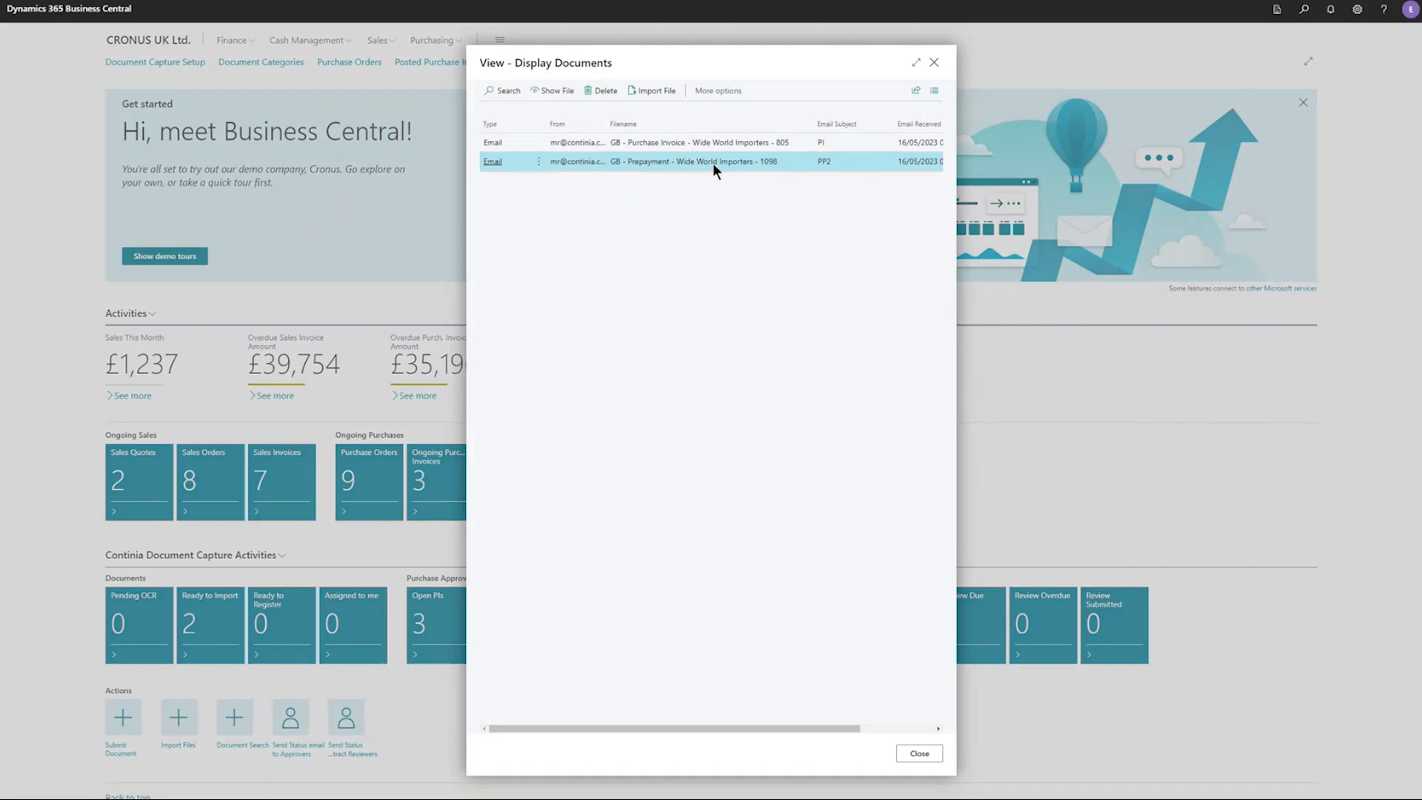
left_click(662, 91)
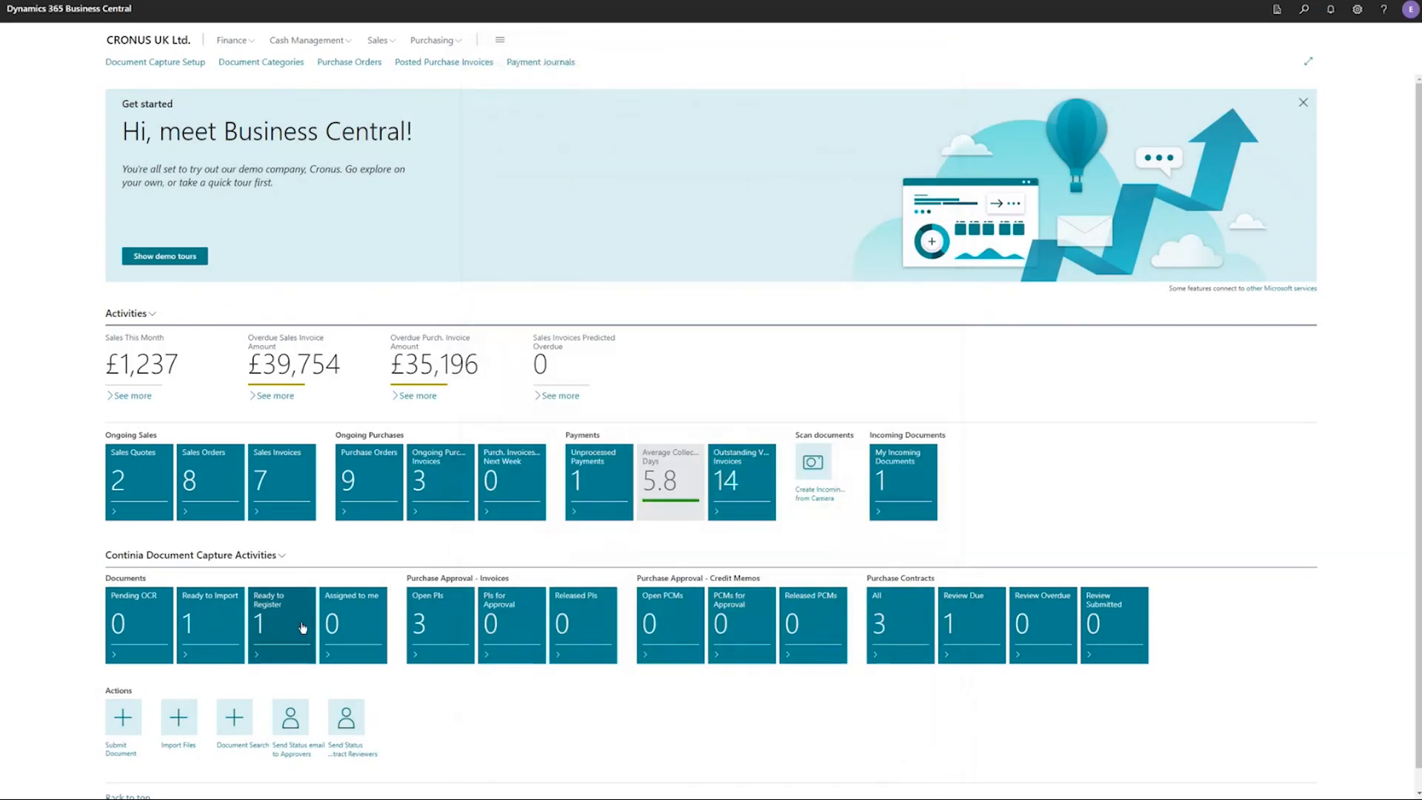
Step: Check the prepayment type, order number and amounts captured on the Wide World Importers document ready to register, and register it
left_click(311, 630)
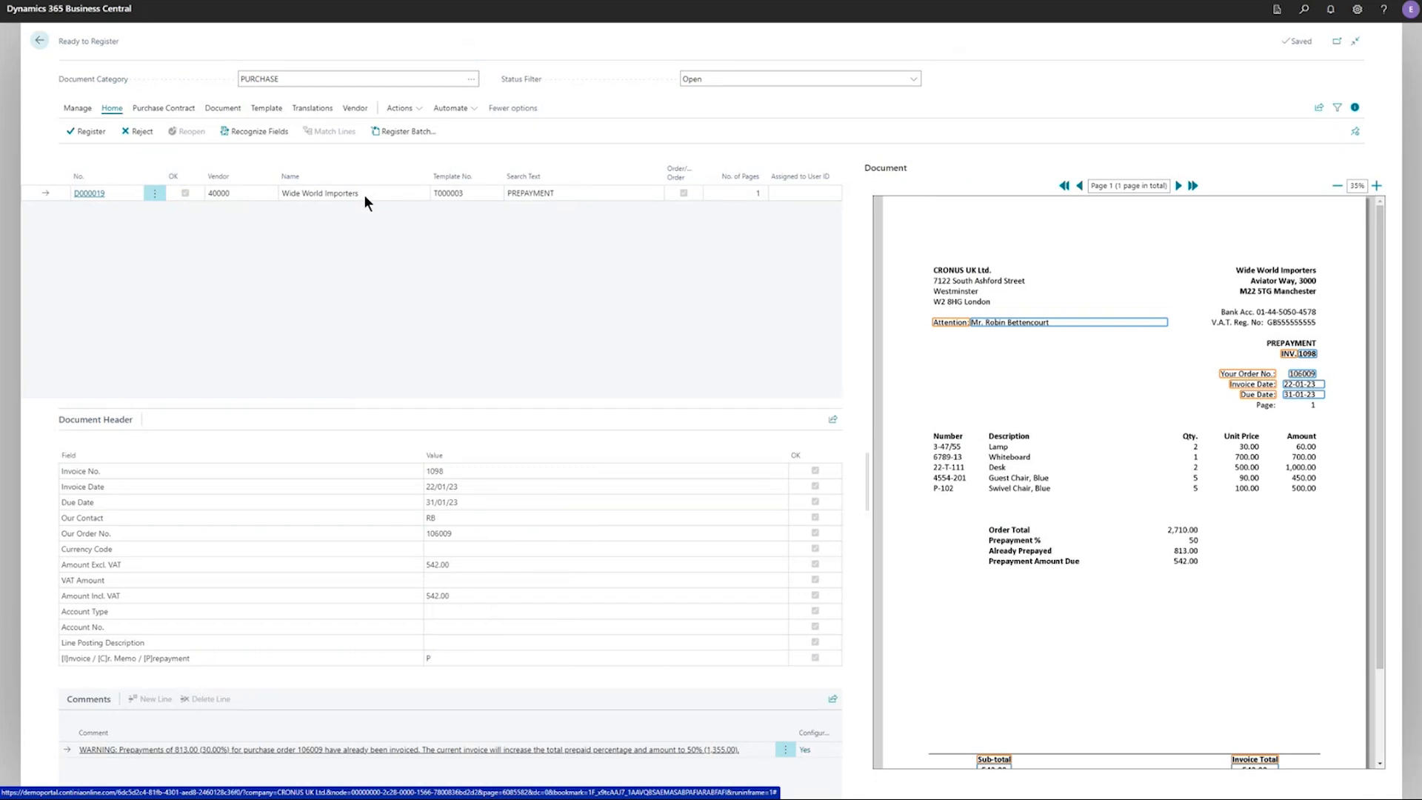
left_click(442, 659)
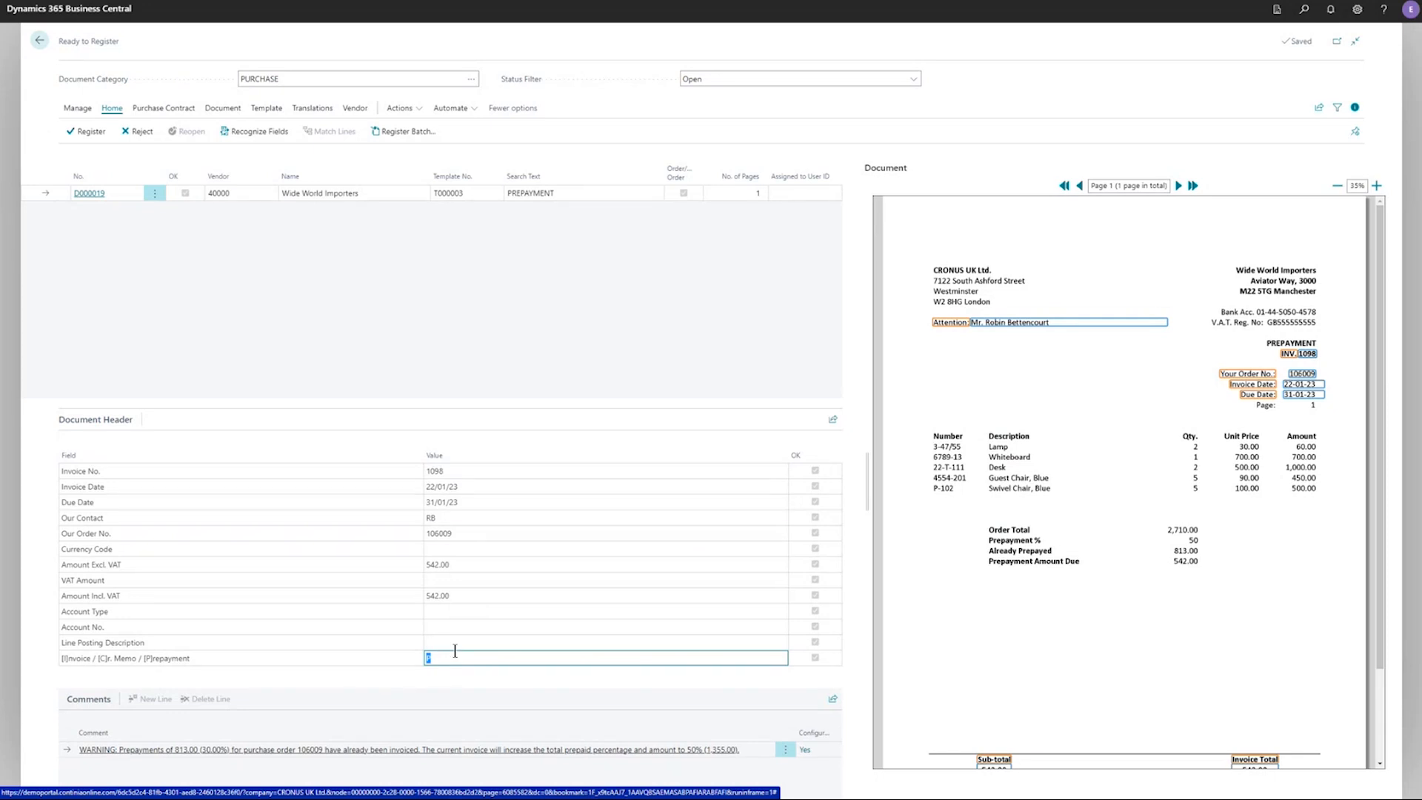
left_click(473, 533)
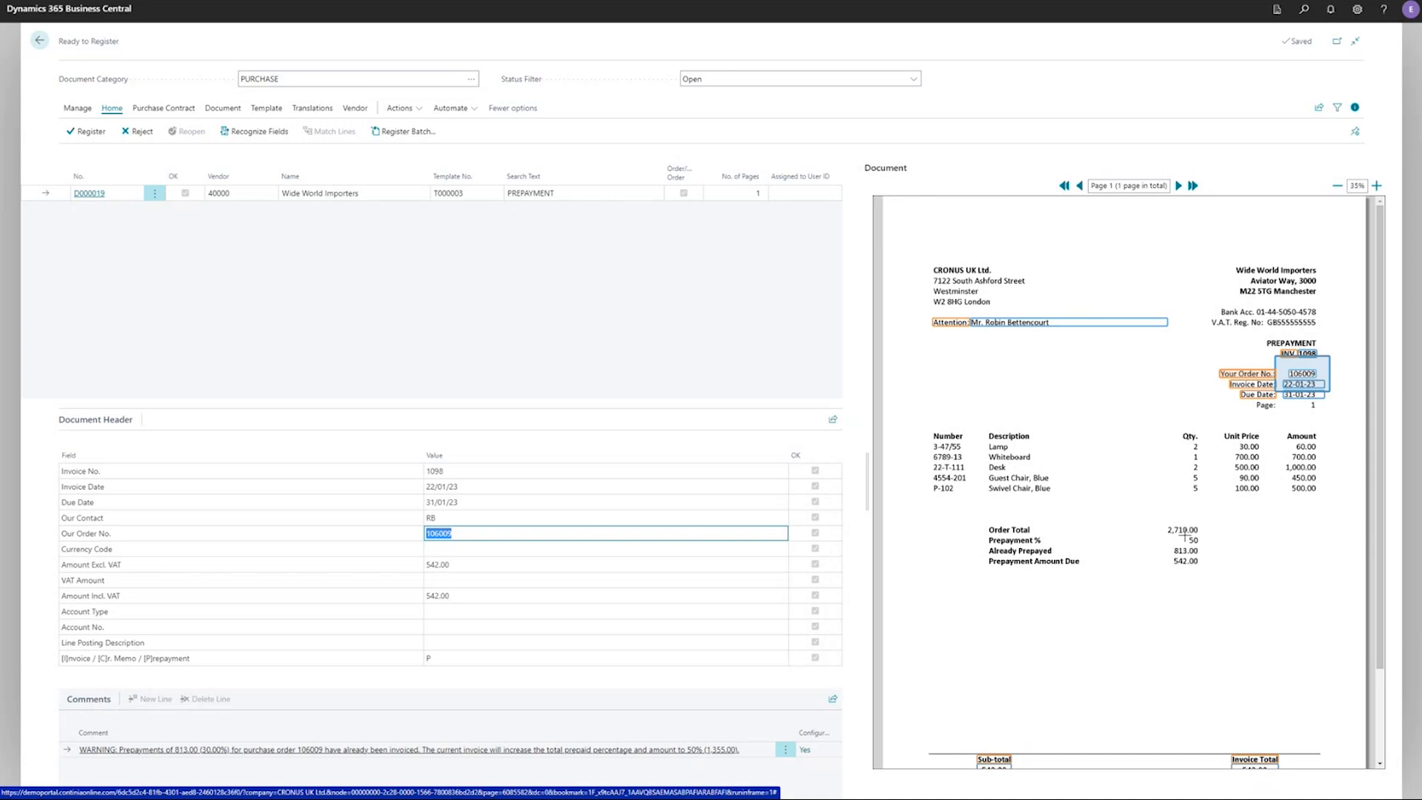
scroll(1189, 555, "down", 1)
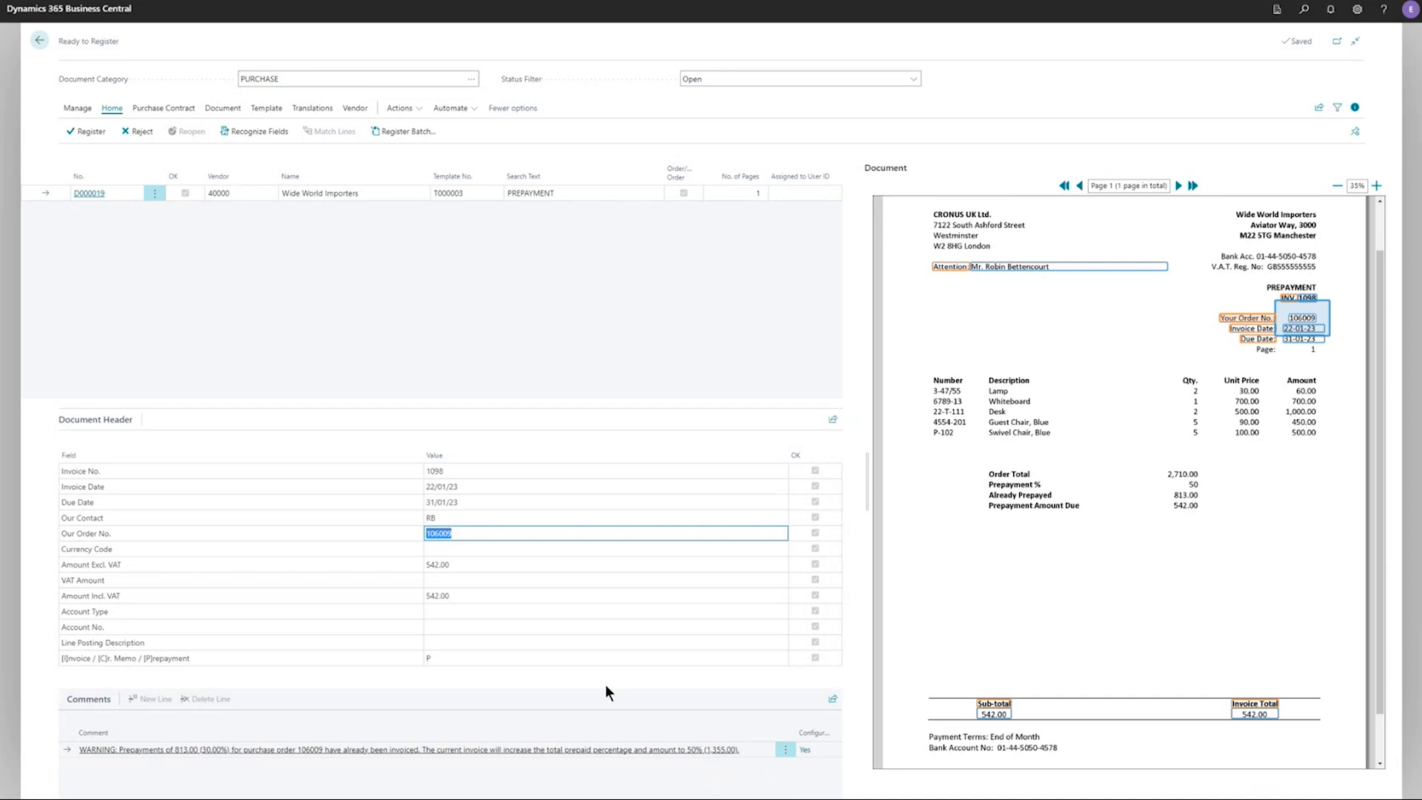
left_click(86, 132)
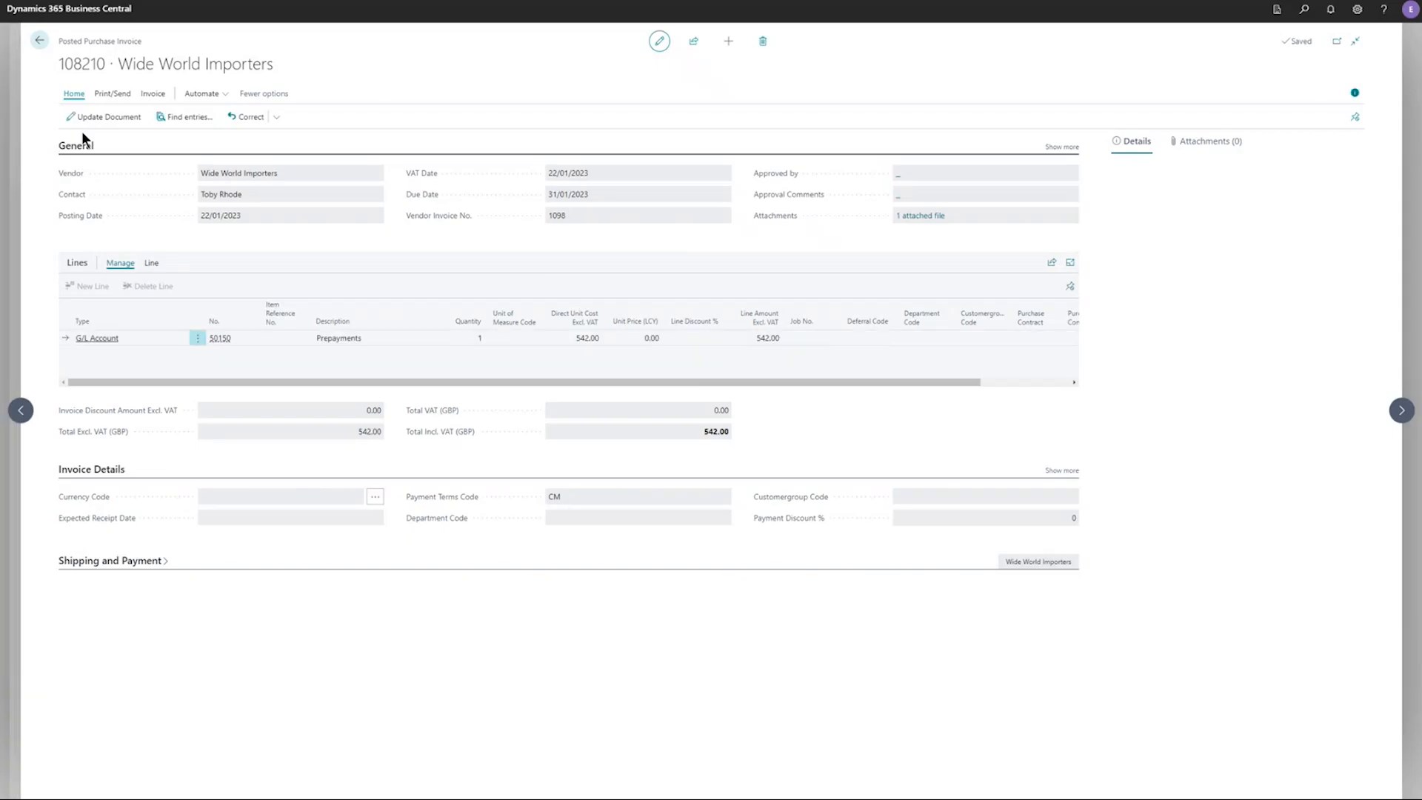
key("Escape")
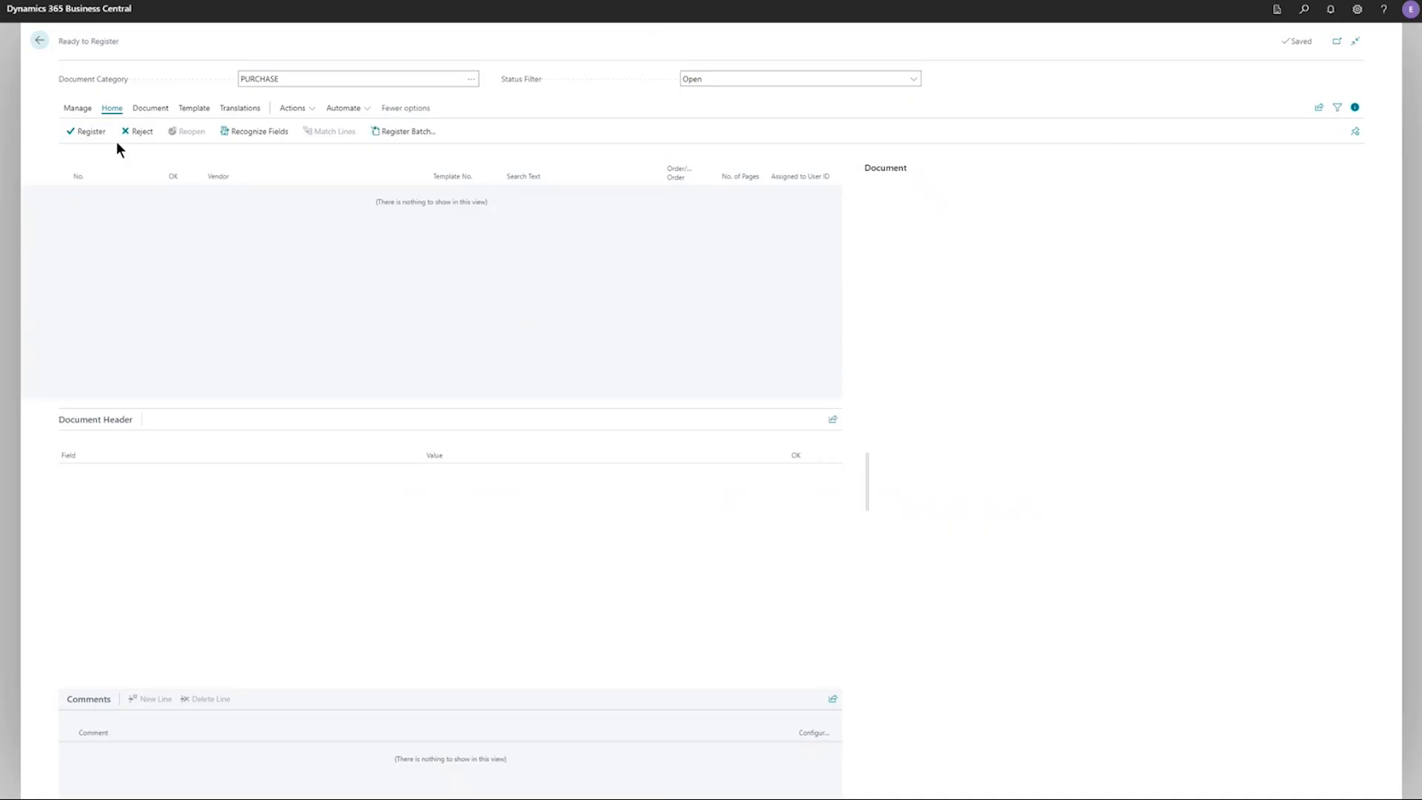
Step: Open the Wide World Importers purchase order dated 22/01/2023 and display its prepayment invoices
left_click(40, 39)
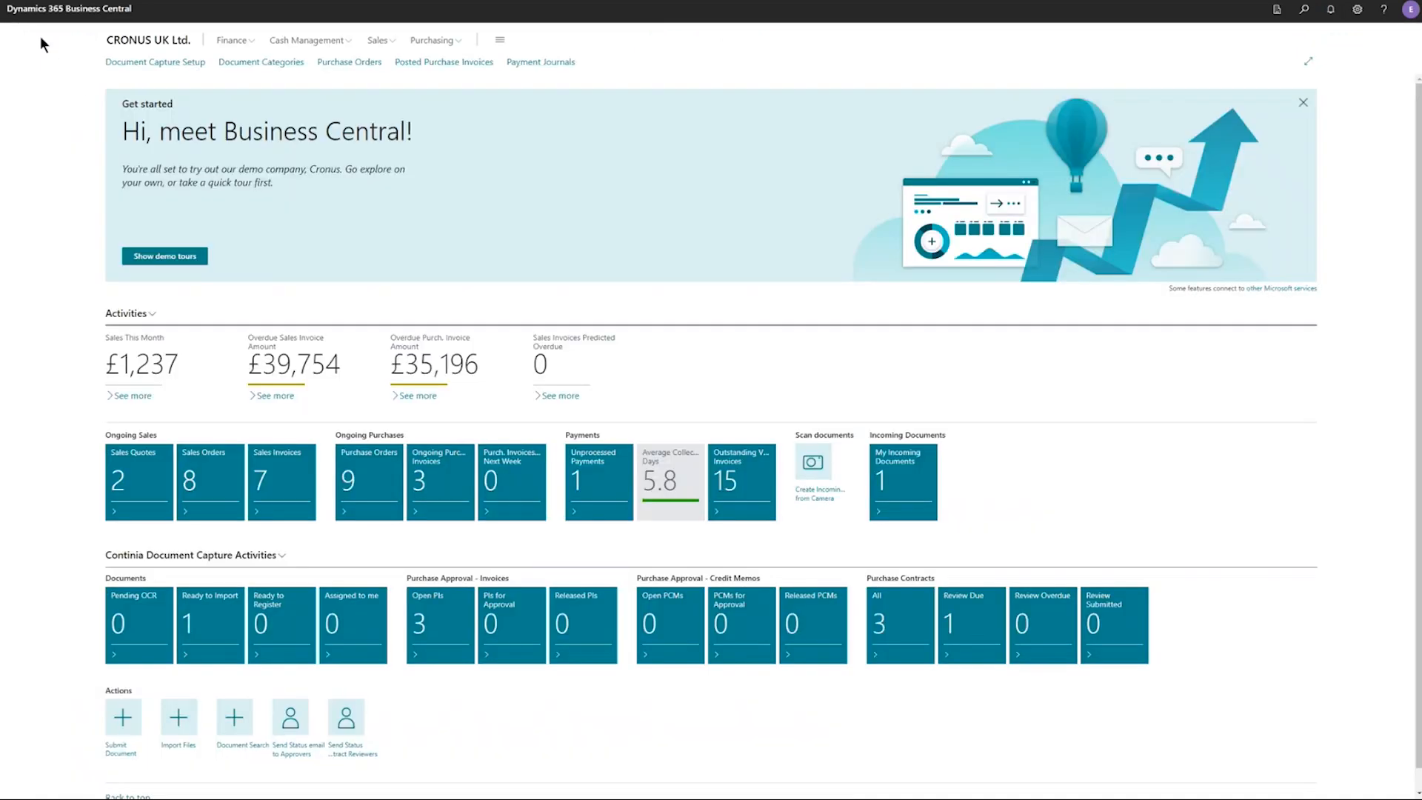
left_click(358, 485)
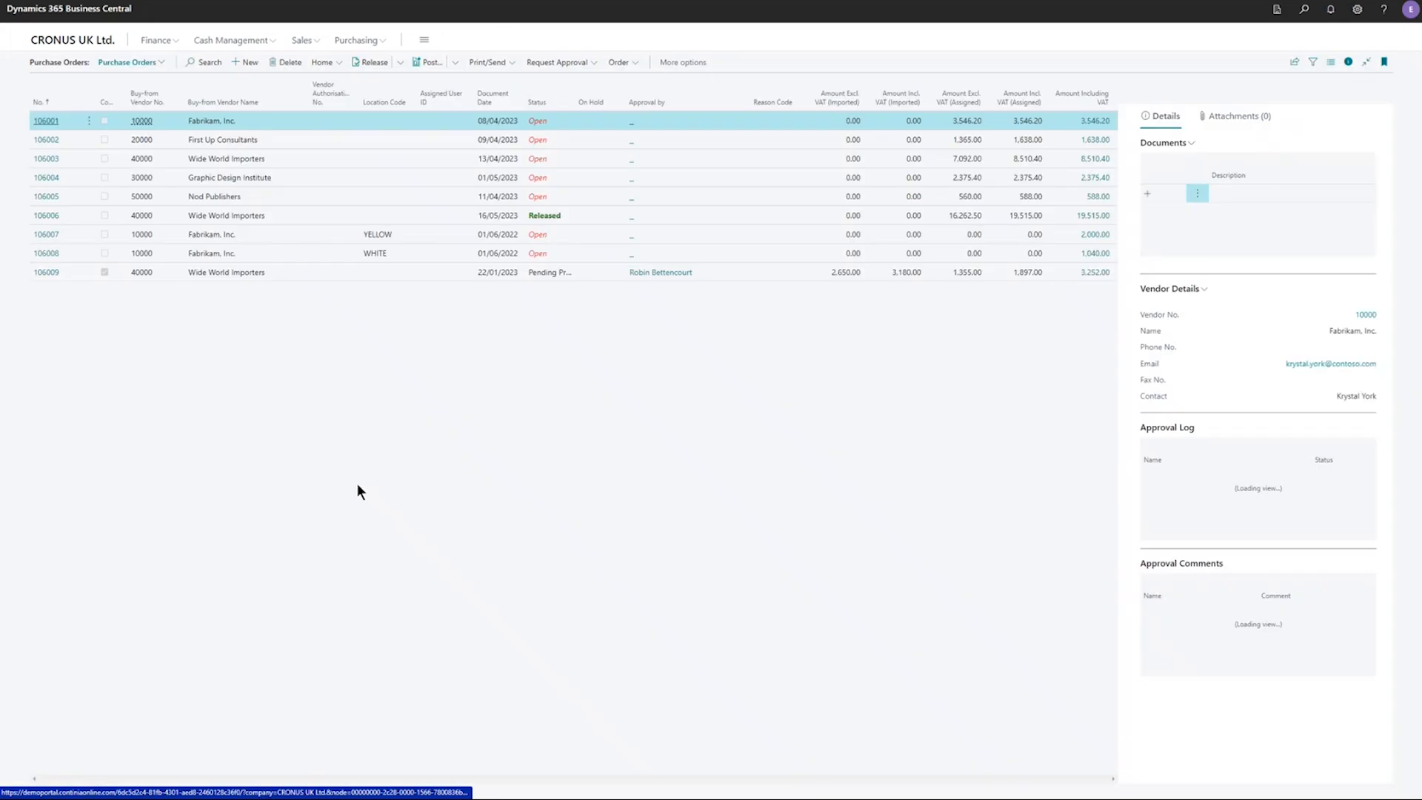
left_click(47, 273)
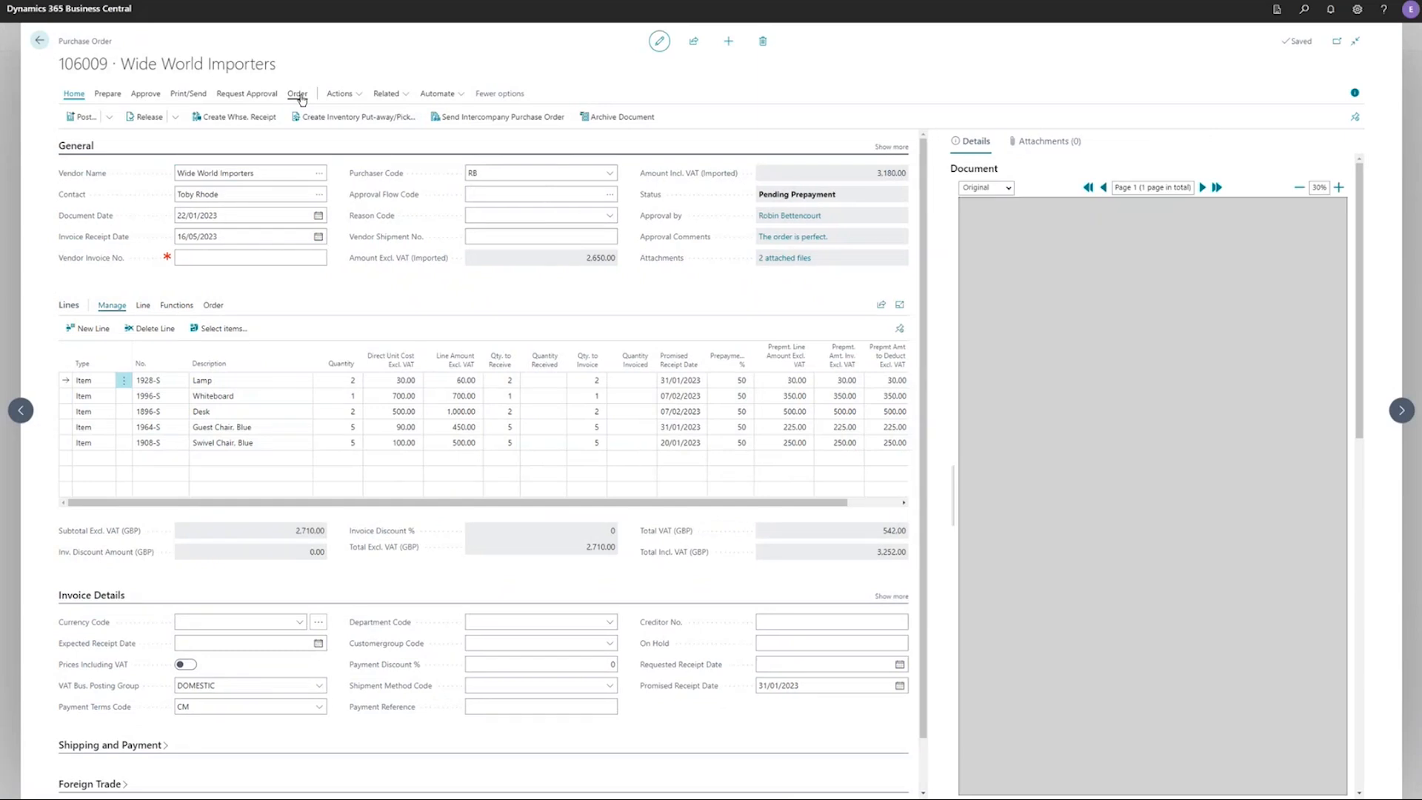
left_click(299, 97)
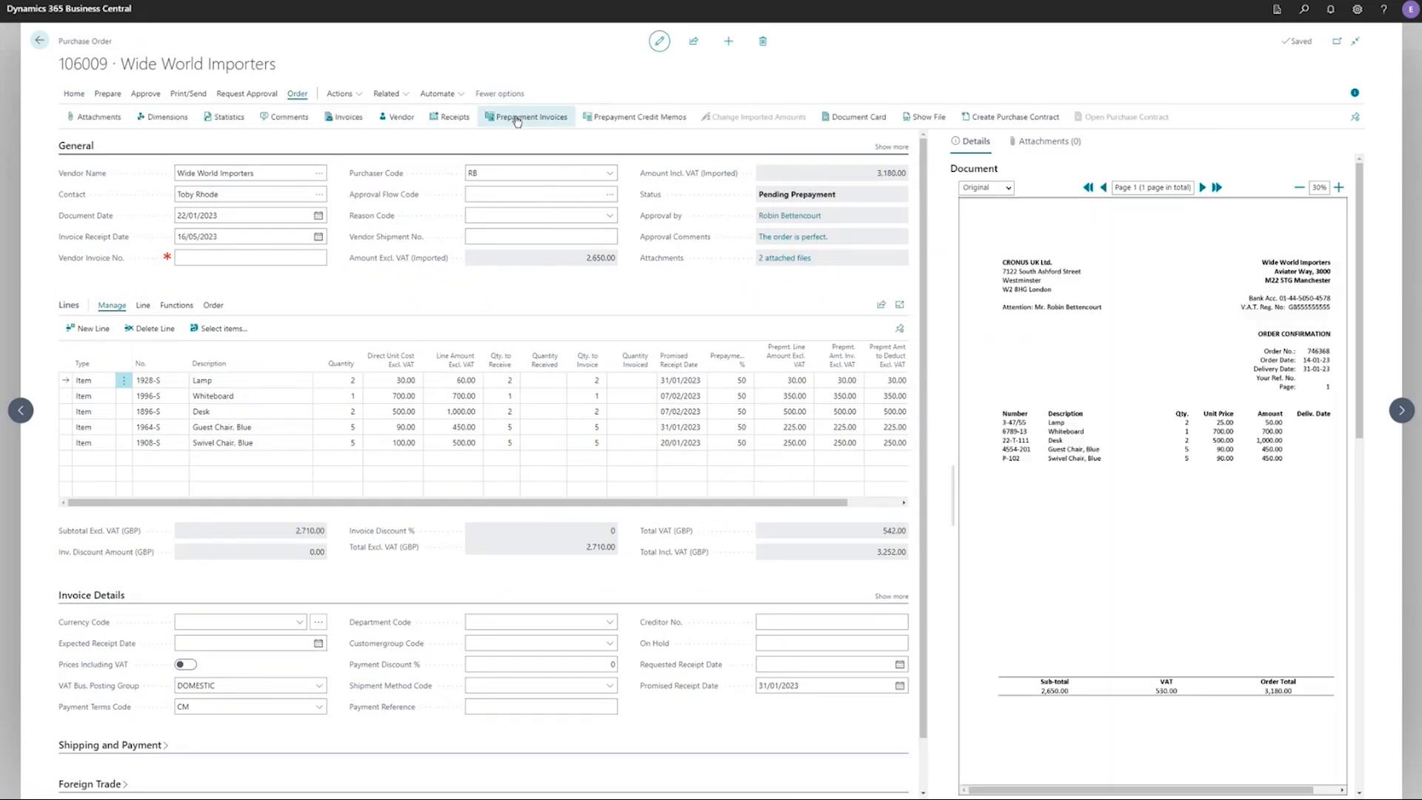
left_click(515, 116)
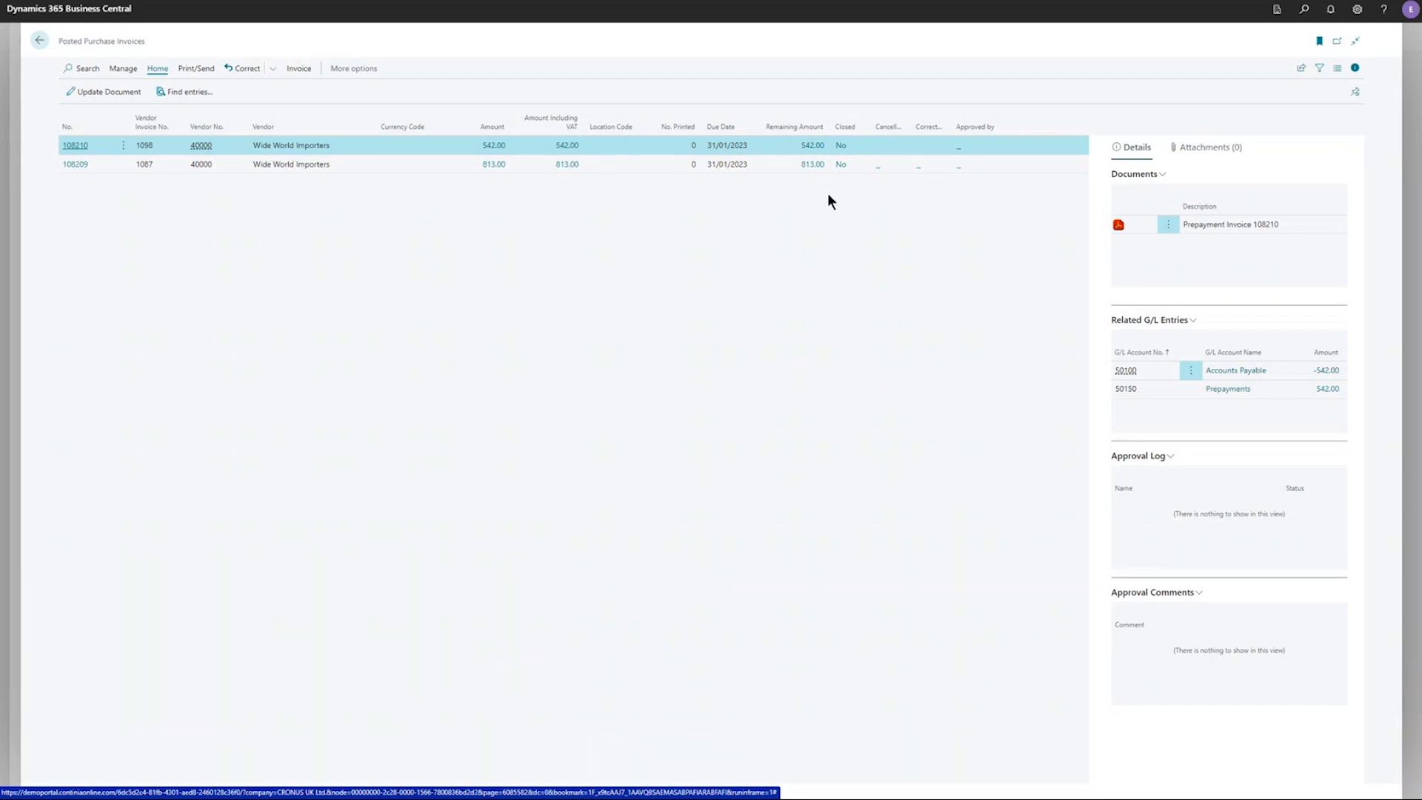
Step: Examine the prepayment percentage, invoiced, to-deduct and deducted amounts on the purchase order lines, and return to the home page
left_click(39, 41)
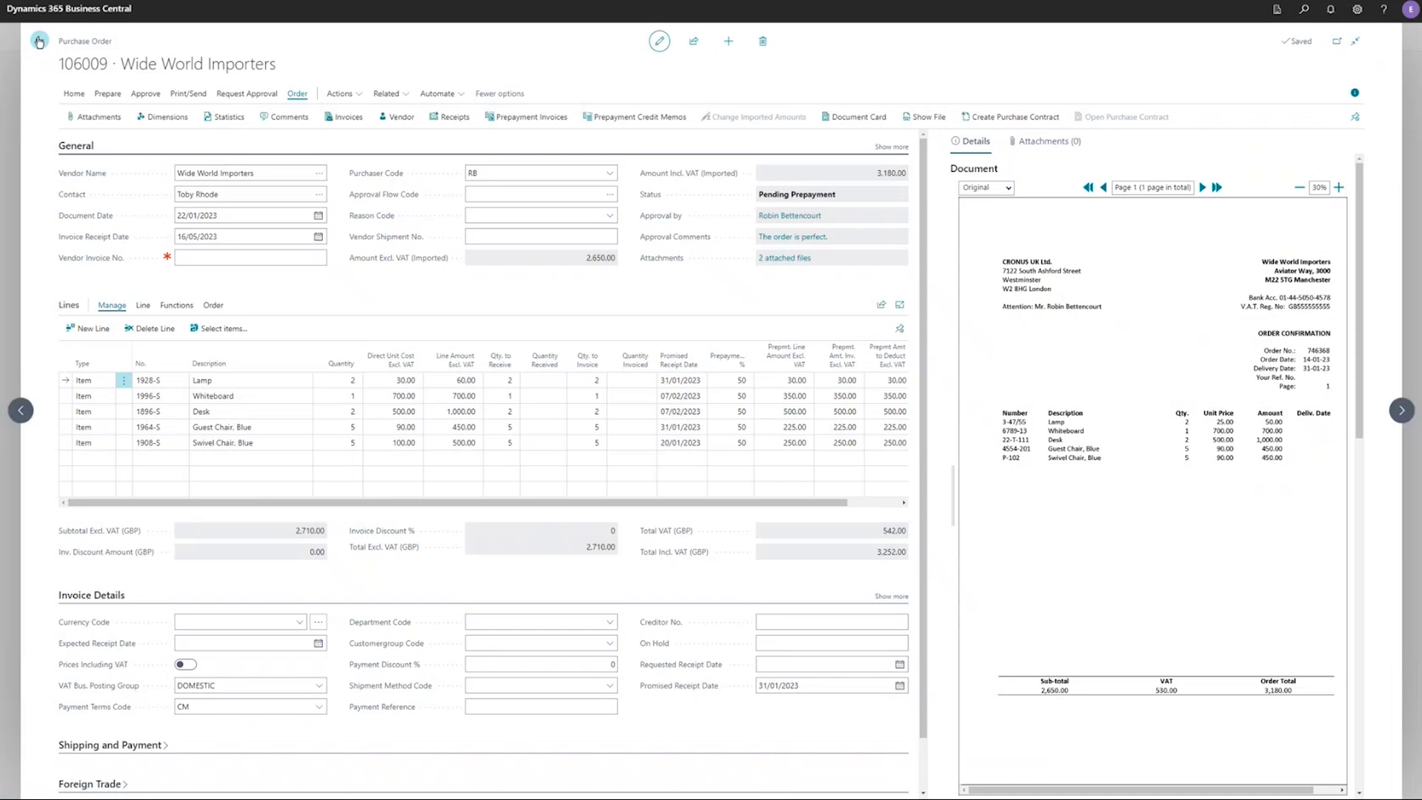
left_click(747, 395)
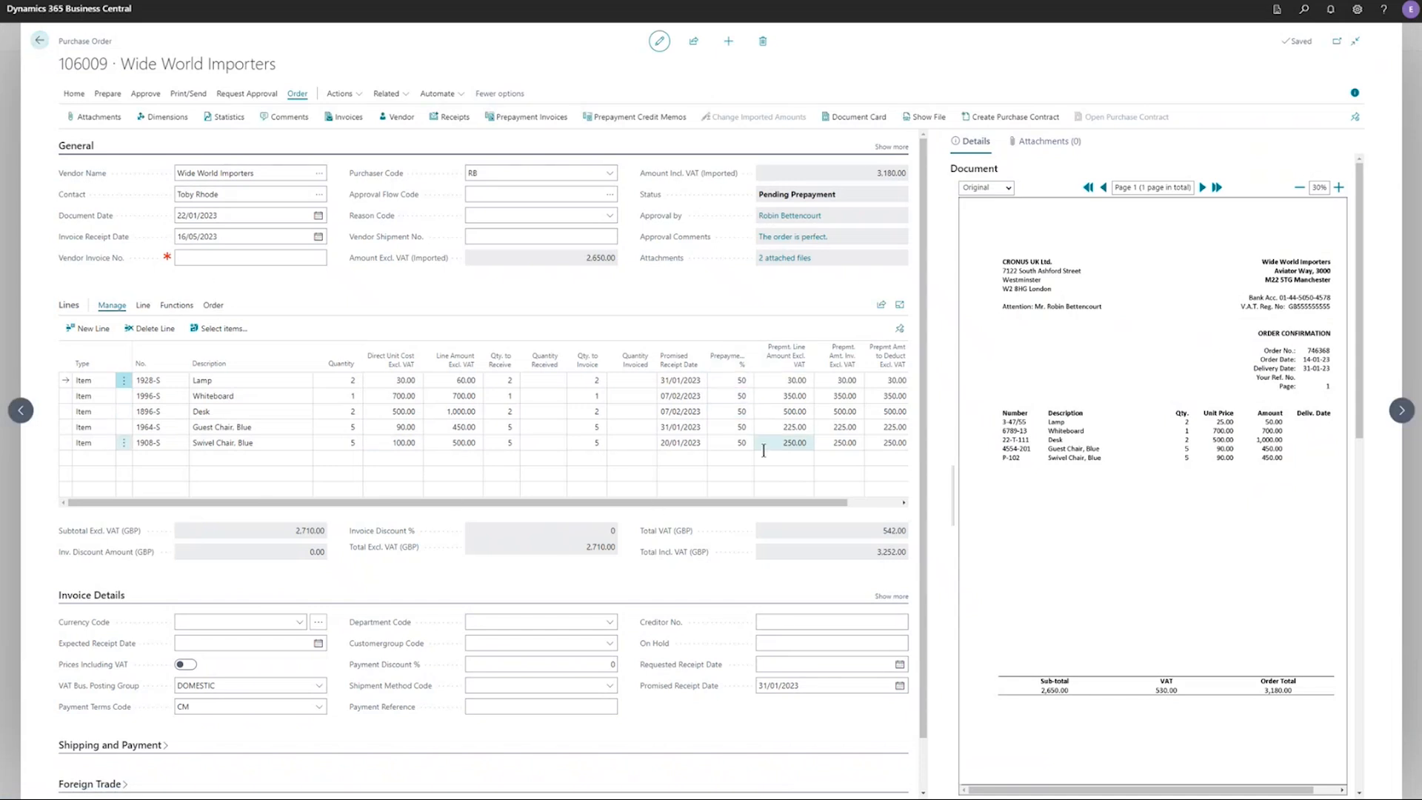
left_click_drag(784, 499, 846, 499)
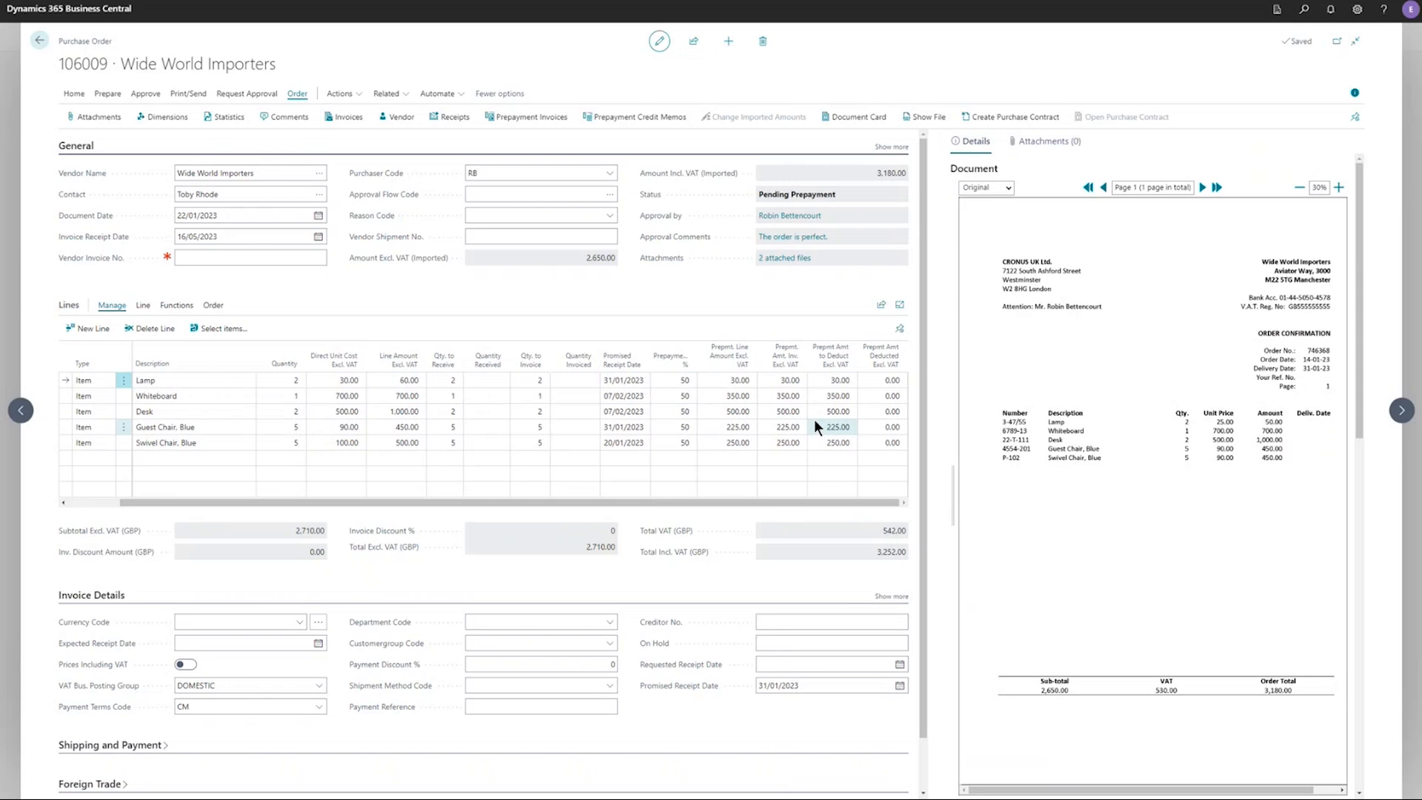
left_click(824, 453)
left_click(40, 43)
left_click(40, 42)
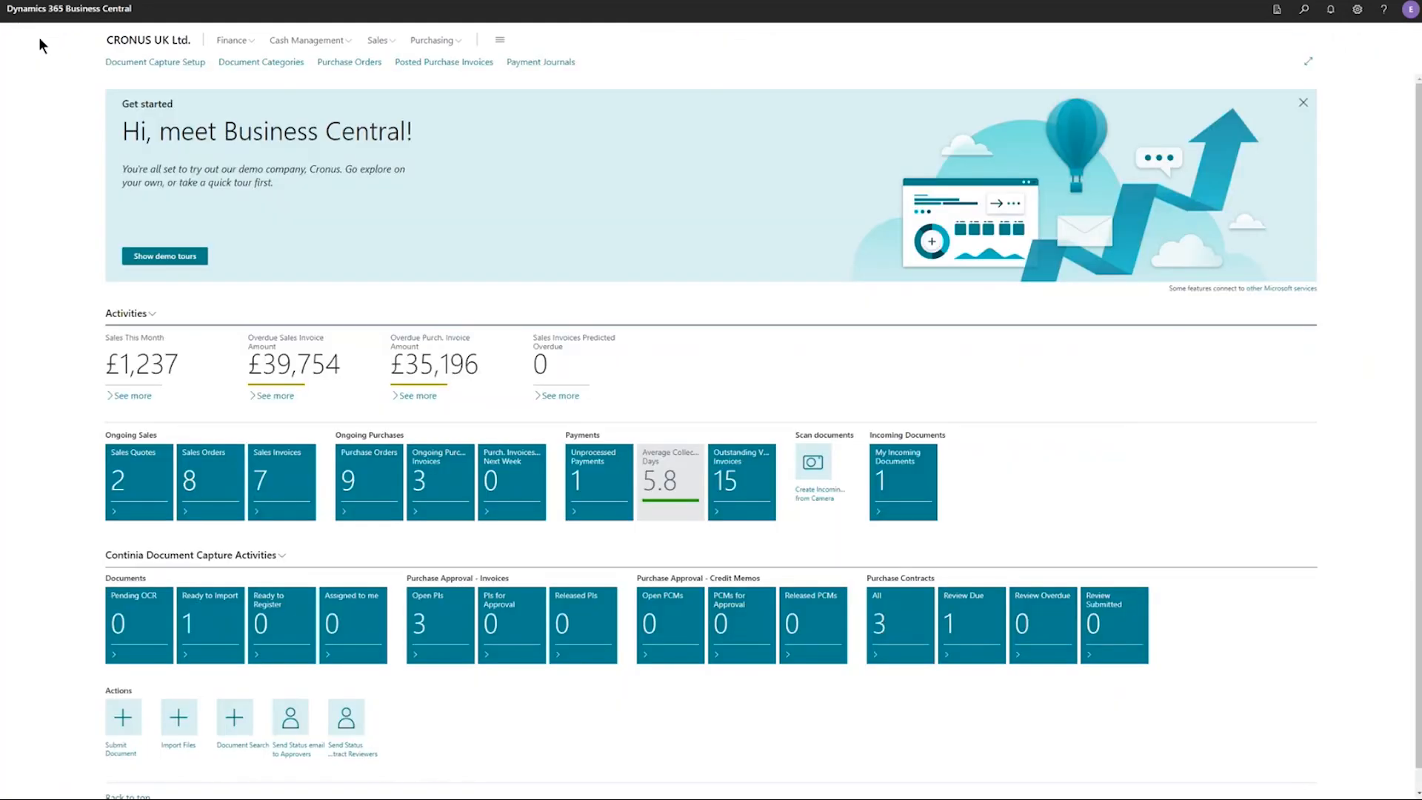
key("alt+Tab")
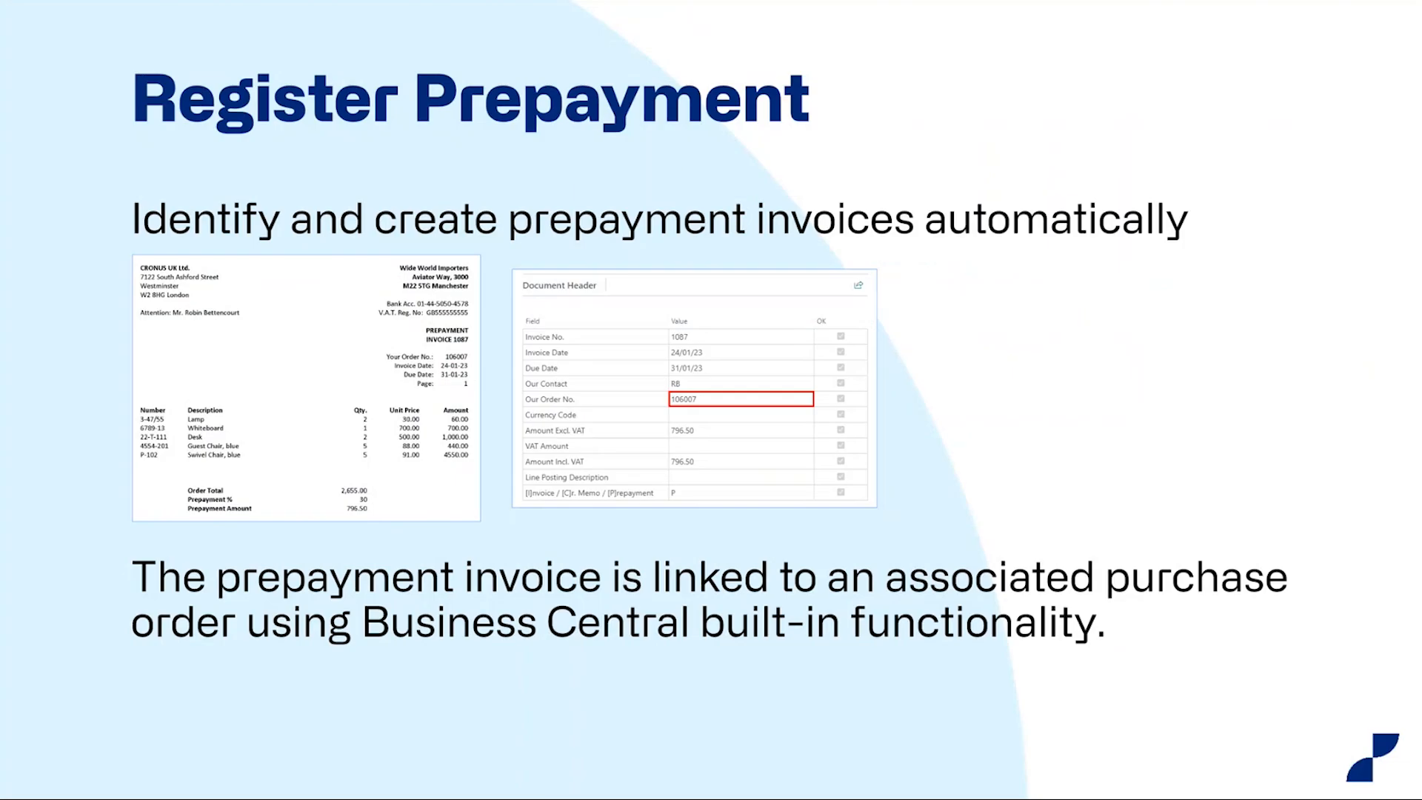
key("Right")
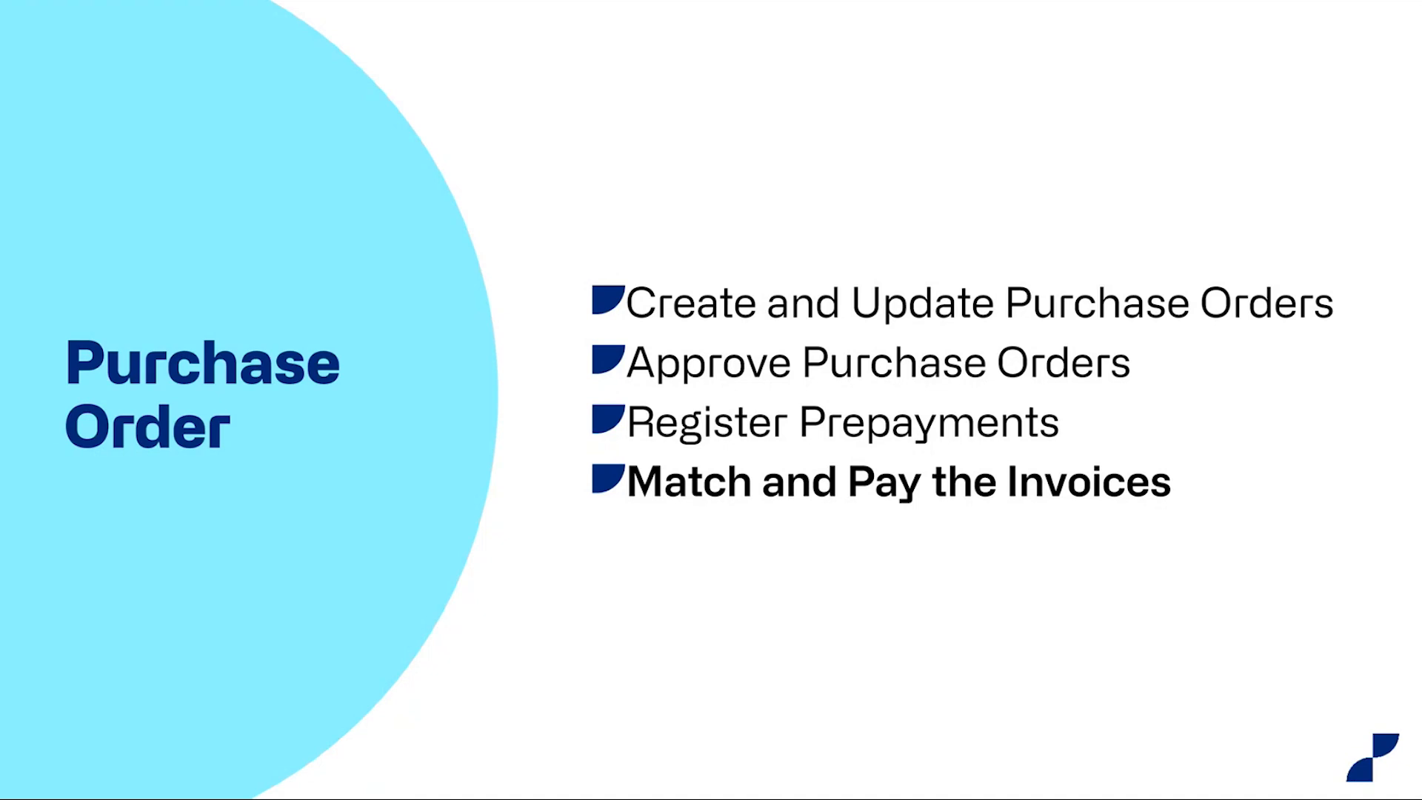
key("alt+Tab")
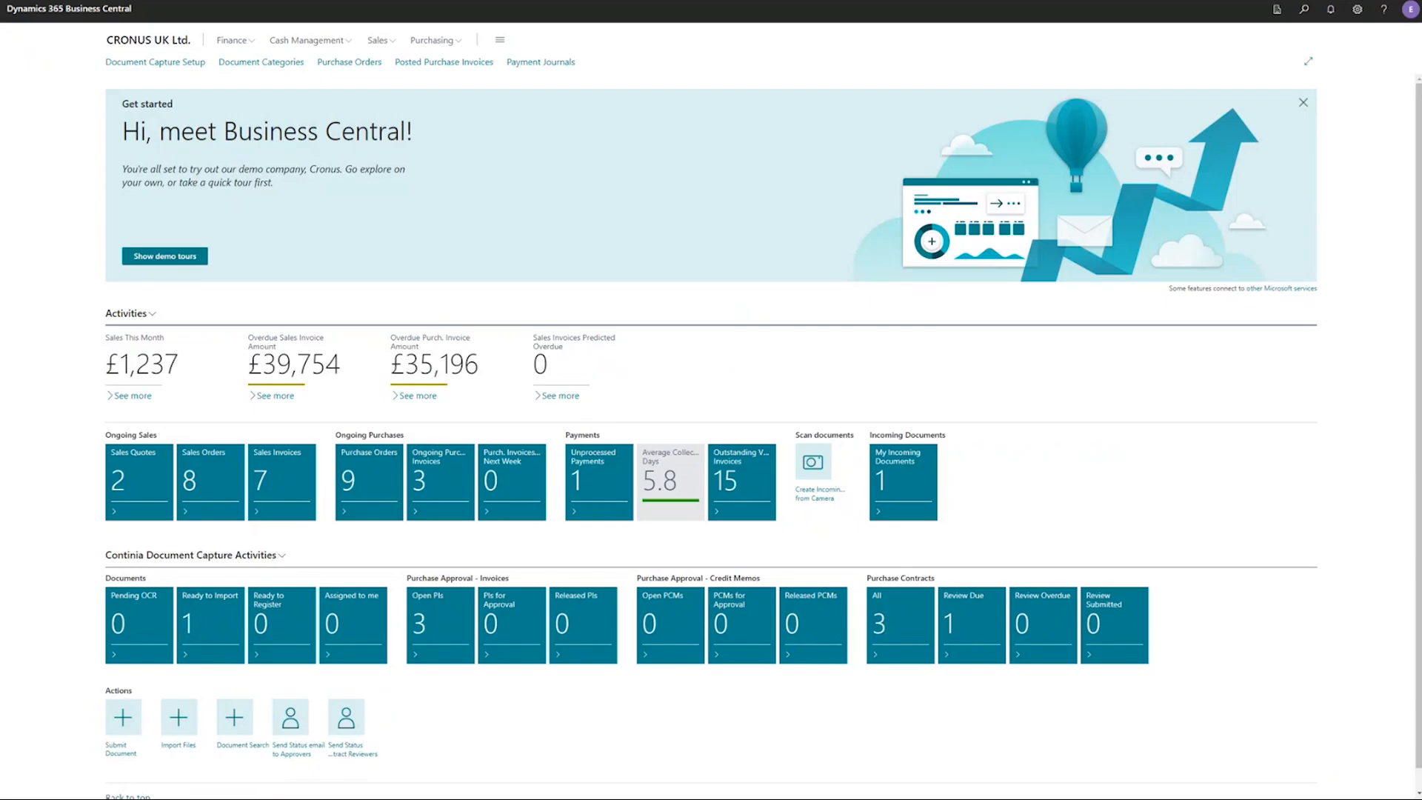
Step: Suggest vendor payments in the CASH payment journal for Wide World Importers with last payment date 31/01/2023
left_click(533, 64)
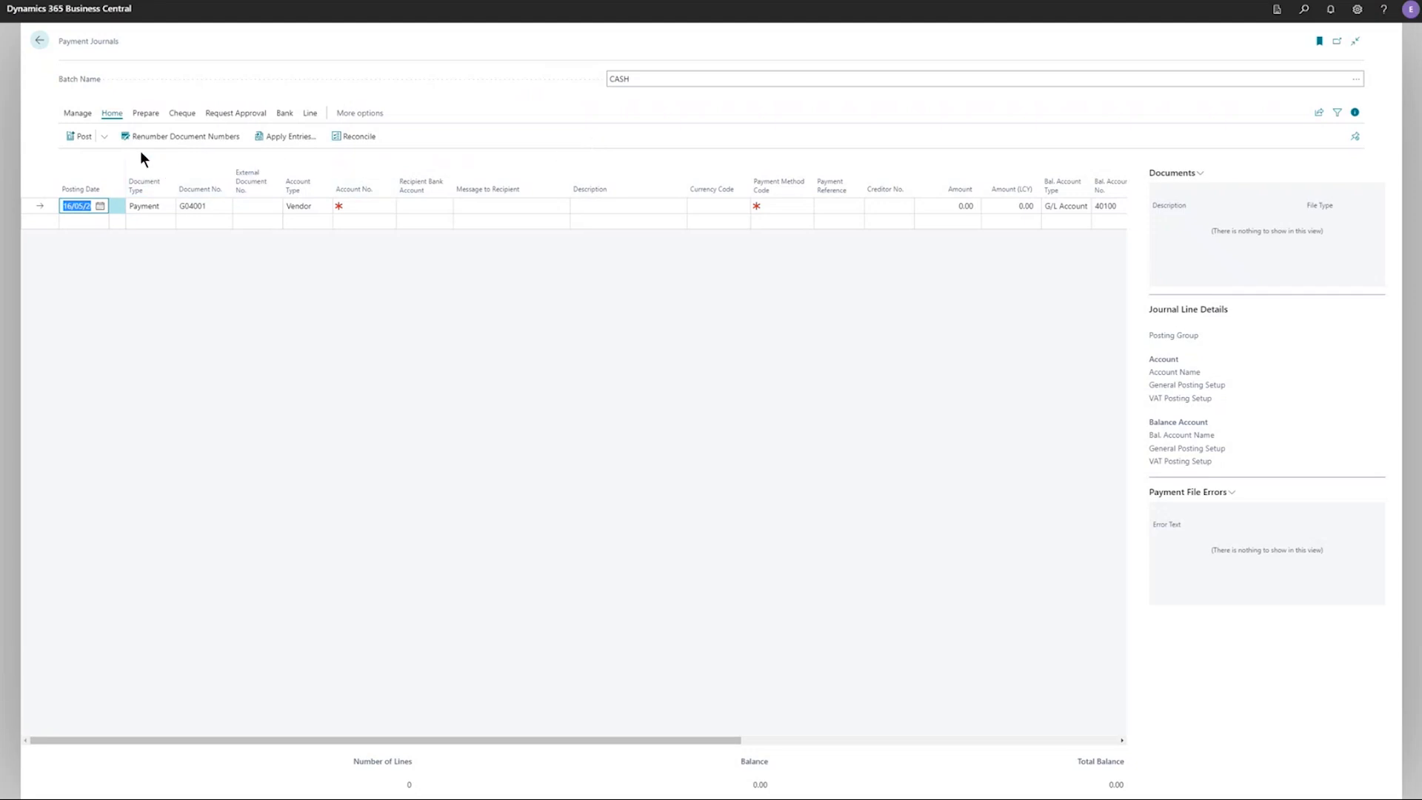
left_click(146, 113)
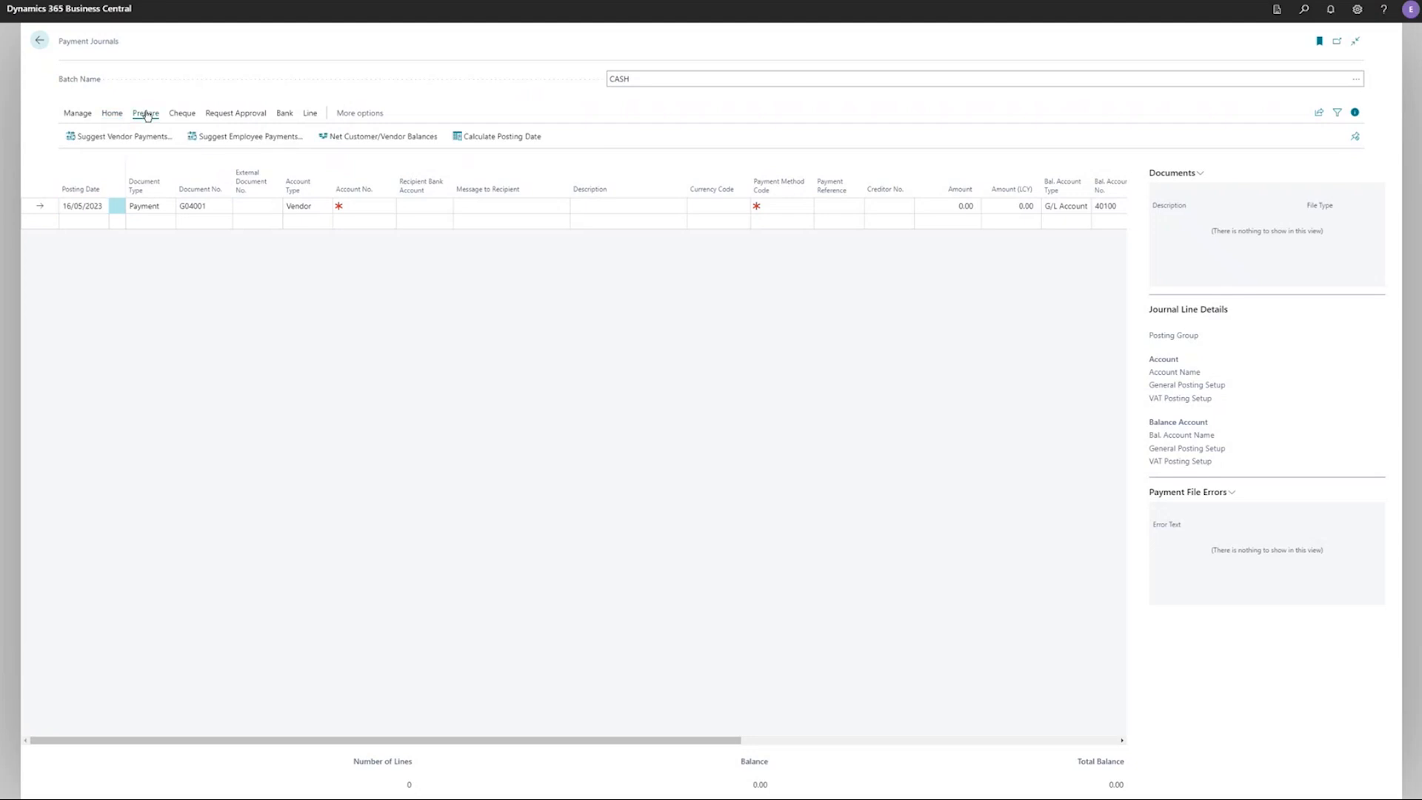
left_click(121, 143)
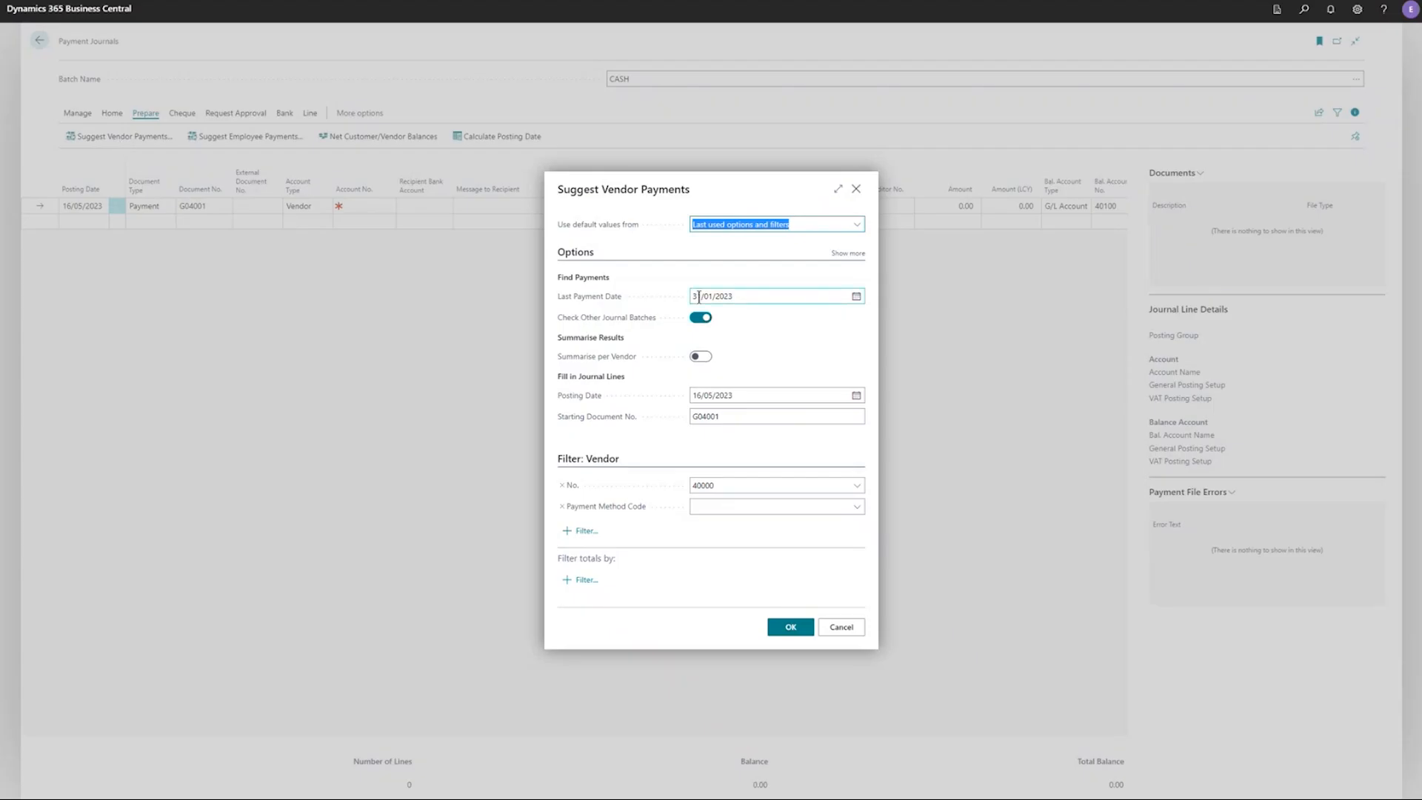
left_click(790, 628)
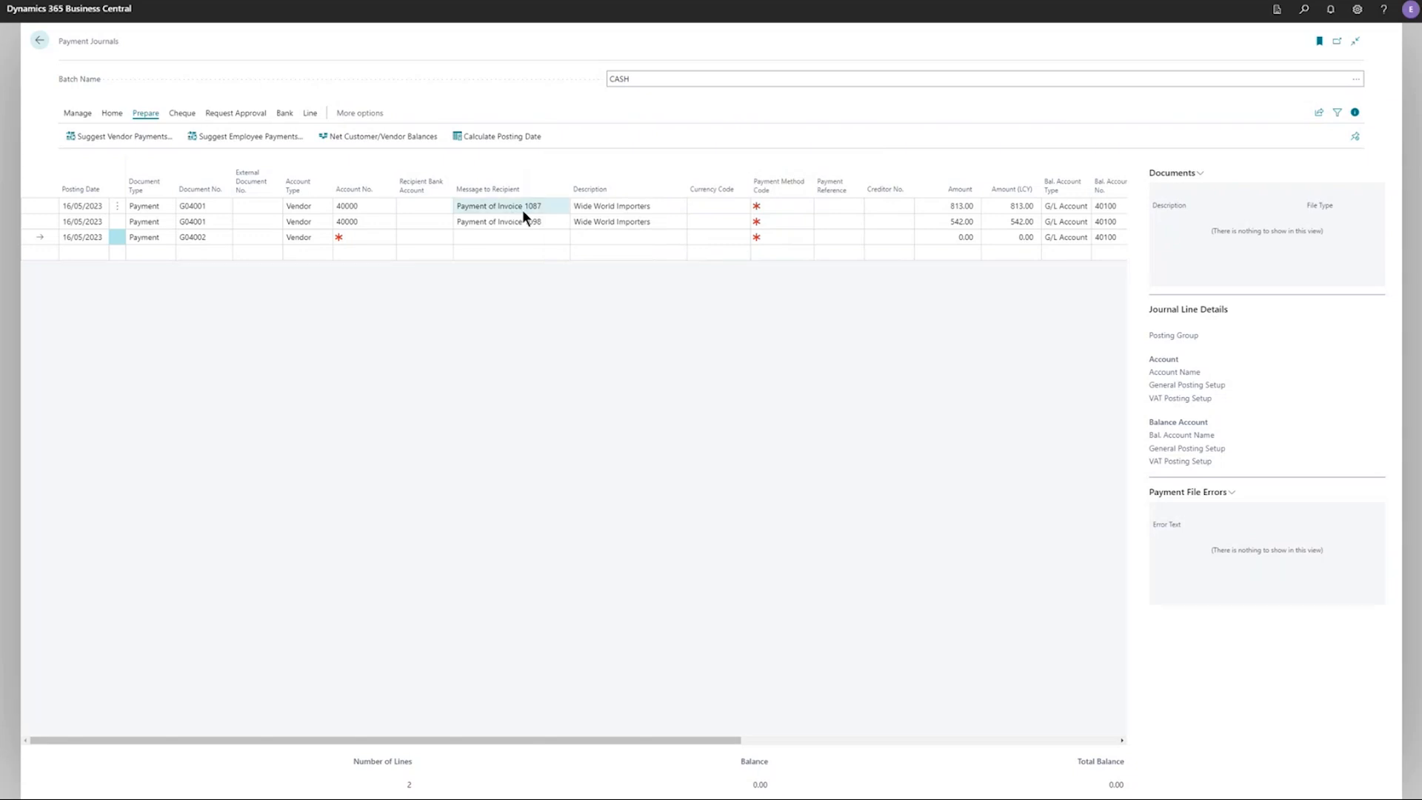
Step: View the posted invoice PDF linked to the 542.00 payment line in the journal
left_click(543, 220)
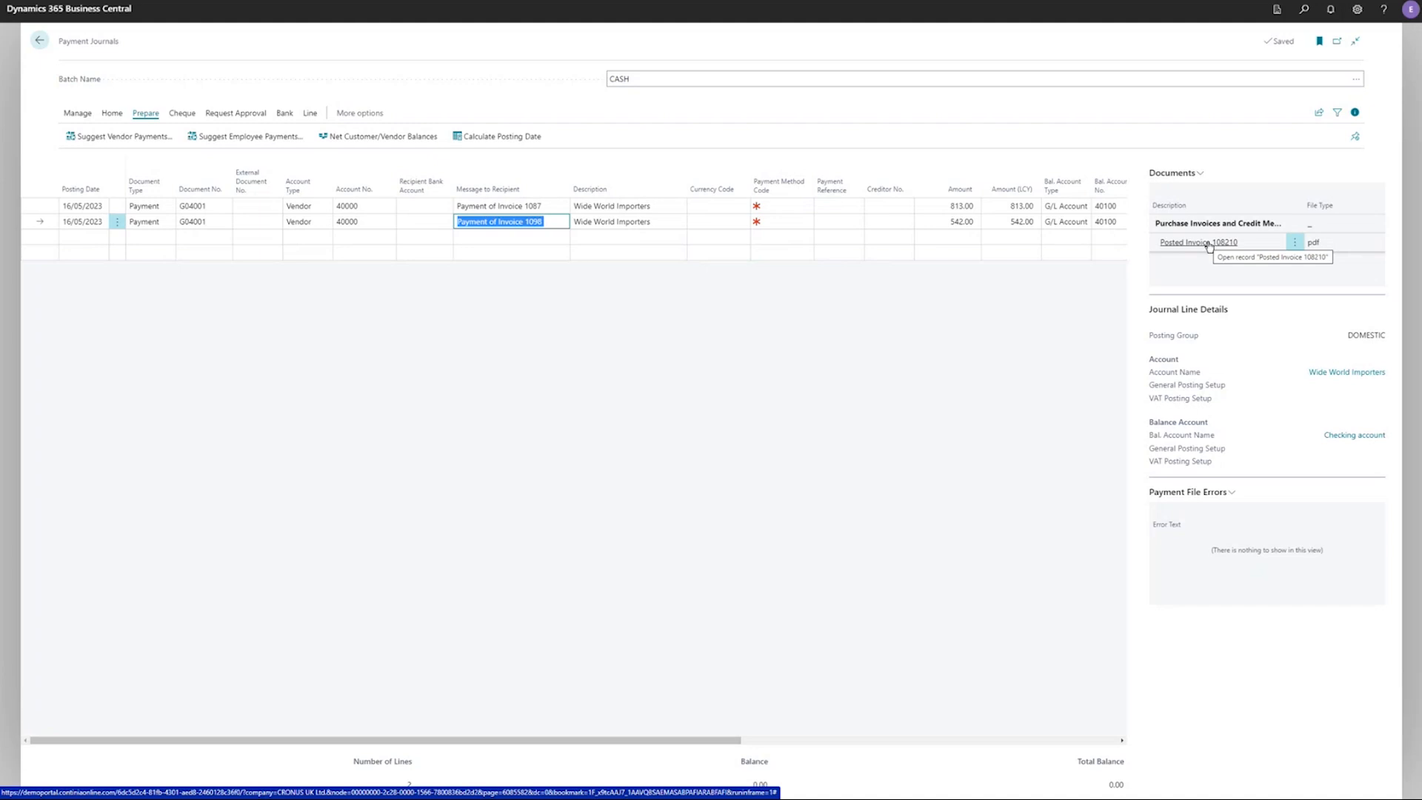
left_click(1296, 244)
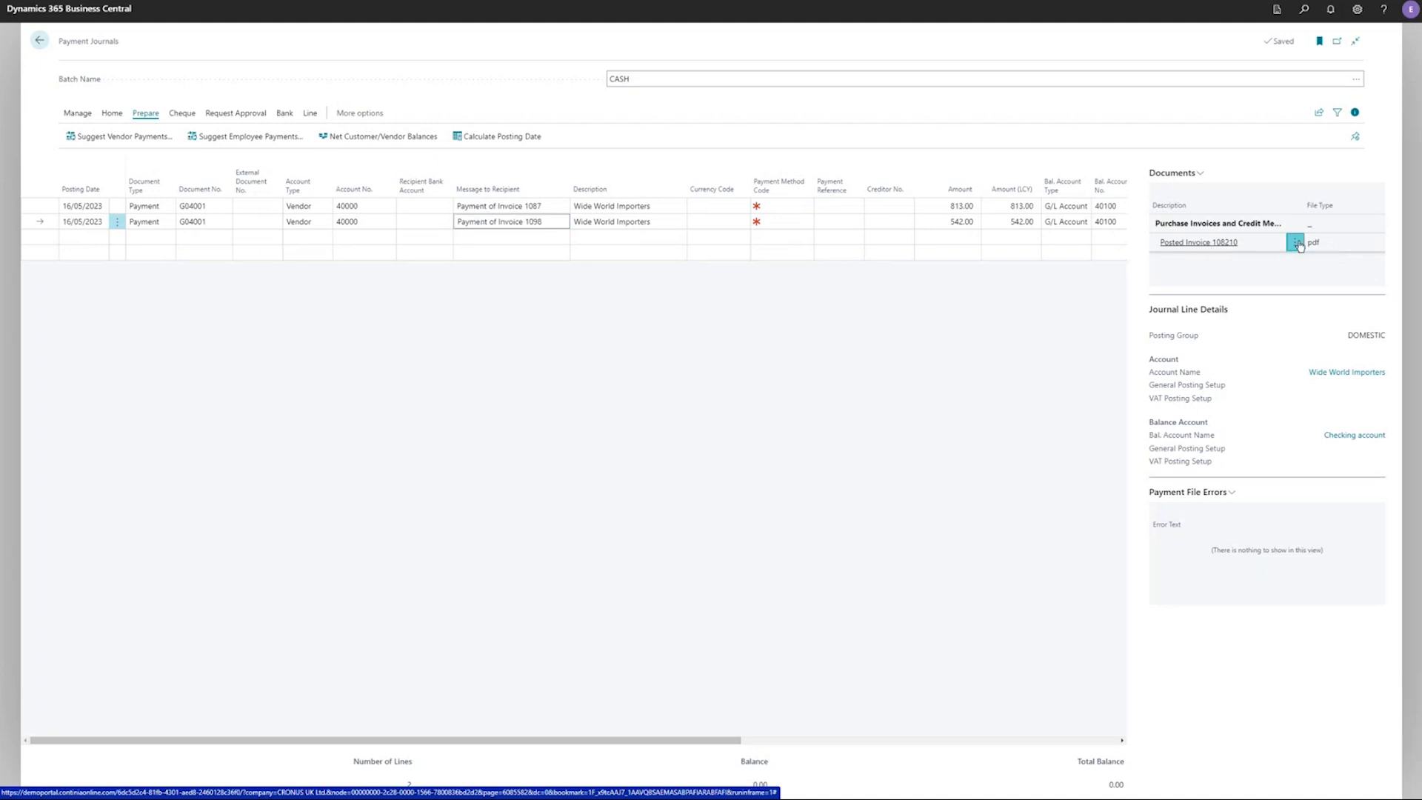
left_click(1222, 243)
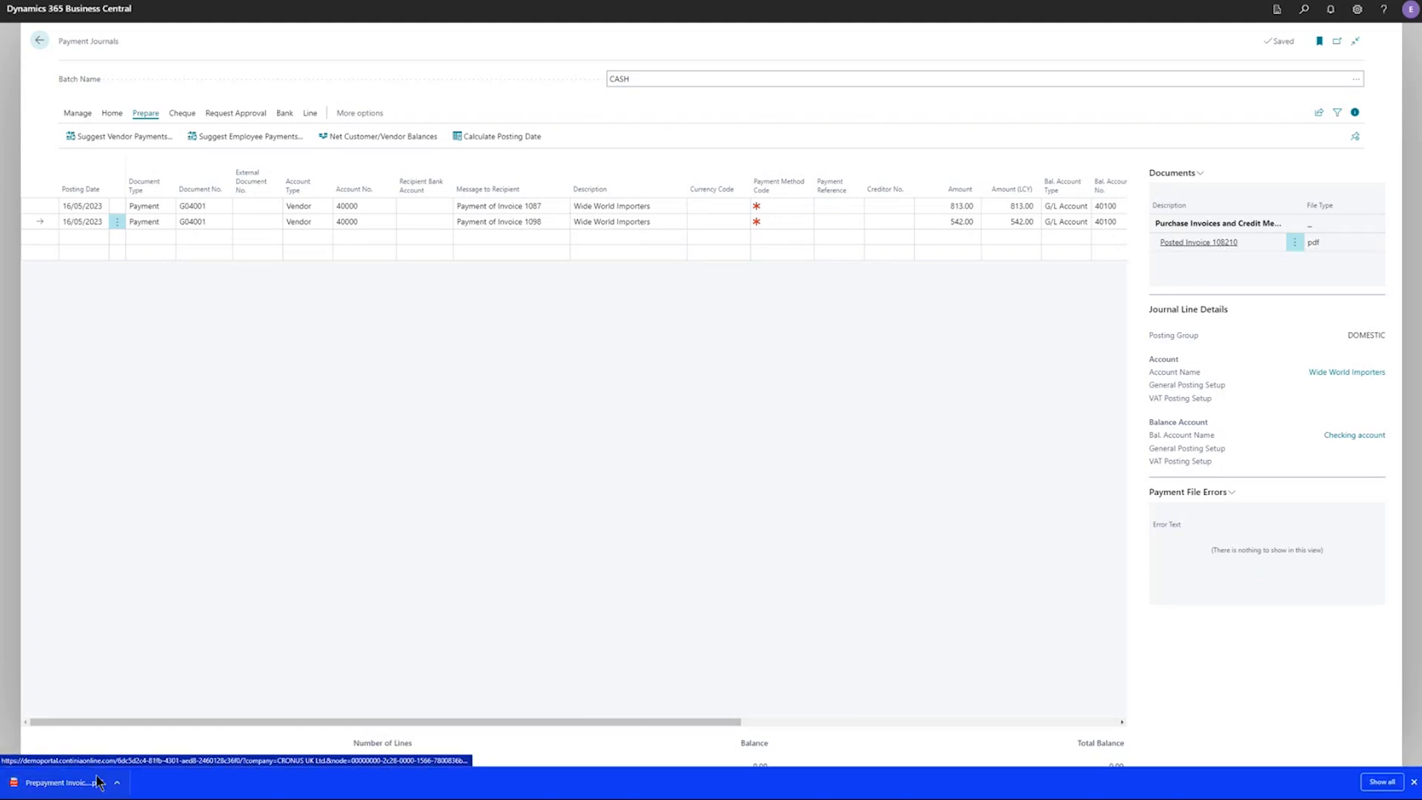
left_click(72, 783)
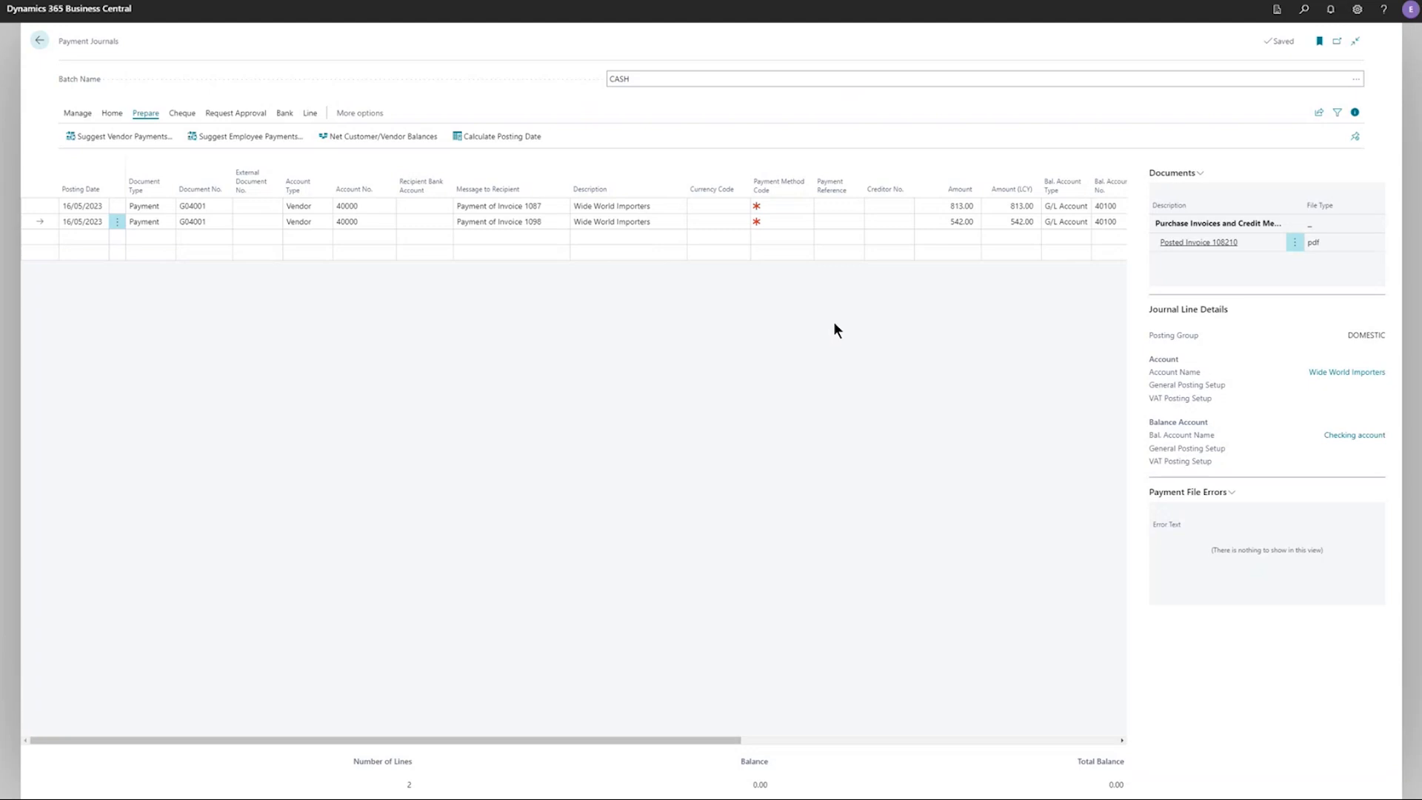
Step: Set the payment method code to BANK on both Wide World Importers payment lines
left_click(774, 207)
left_click(805, 206)
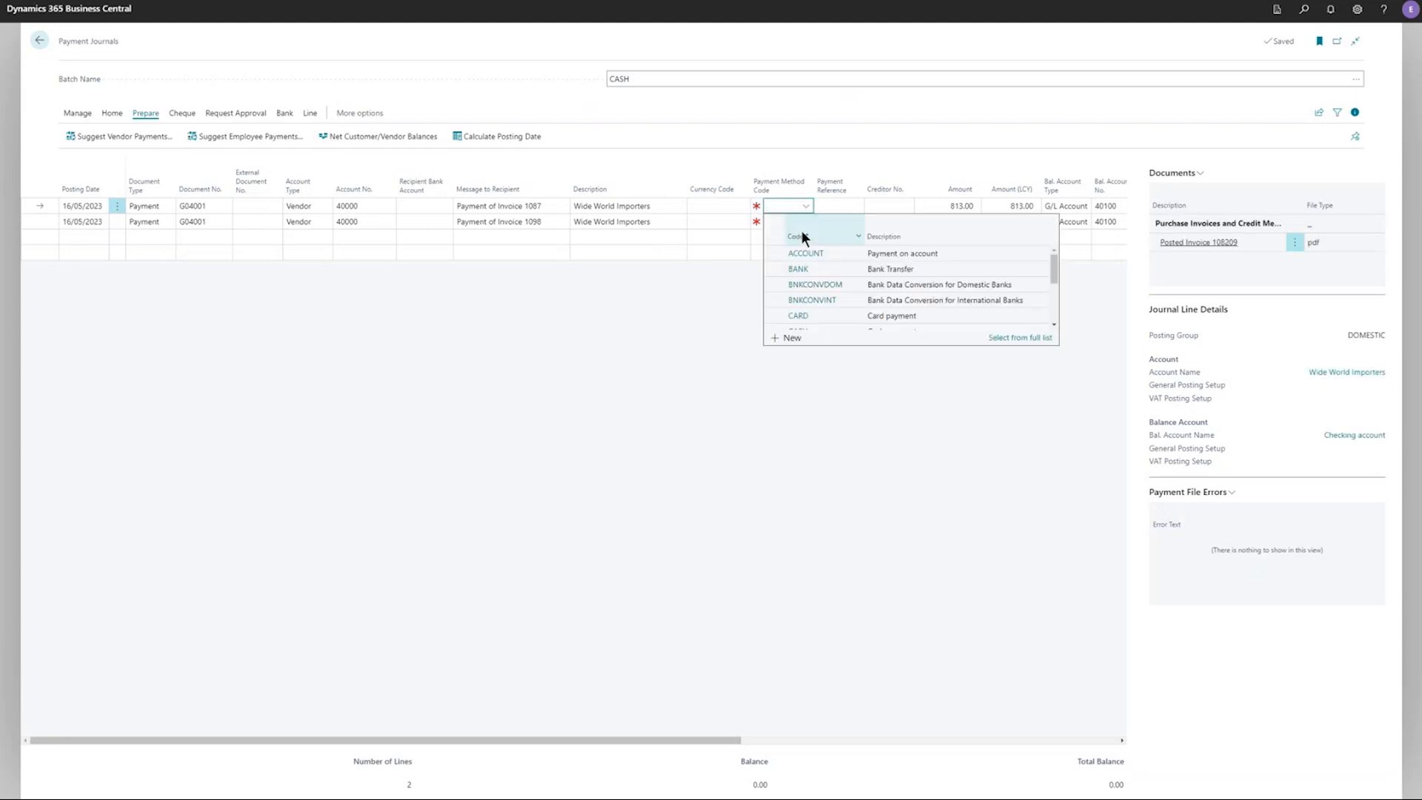
left_click(802, 269)
left_click(793, 219)
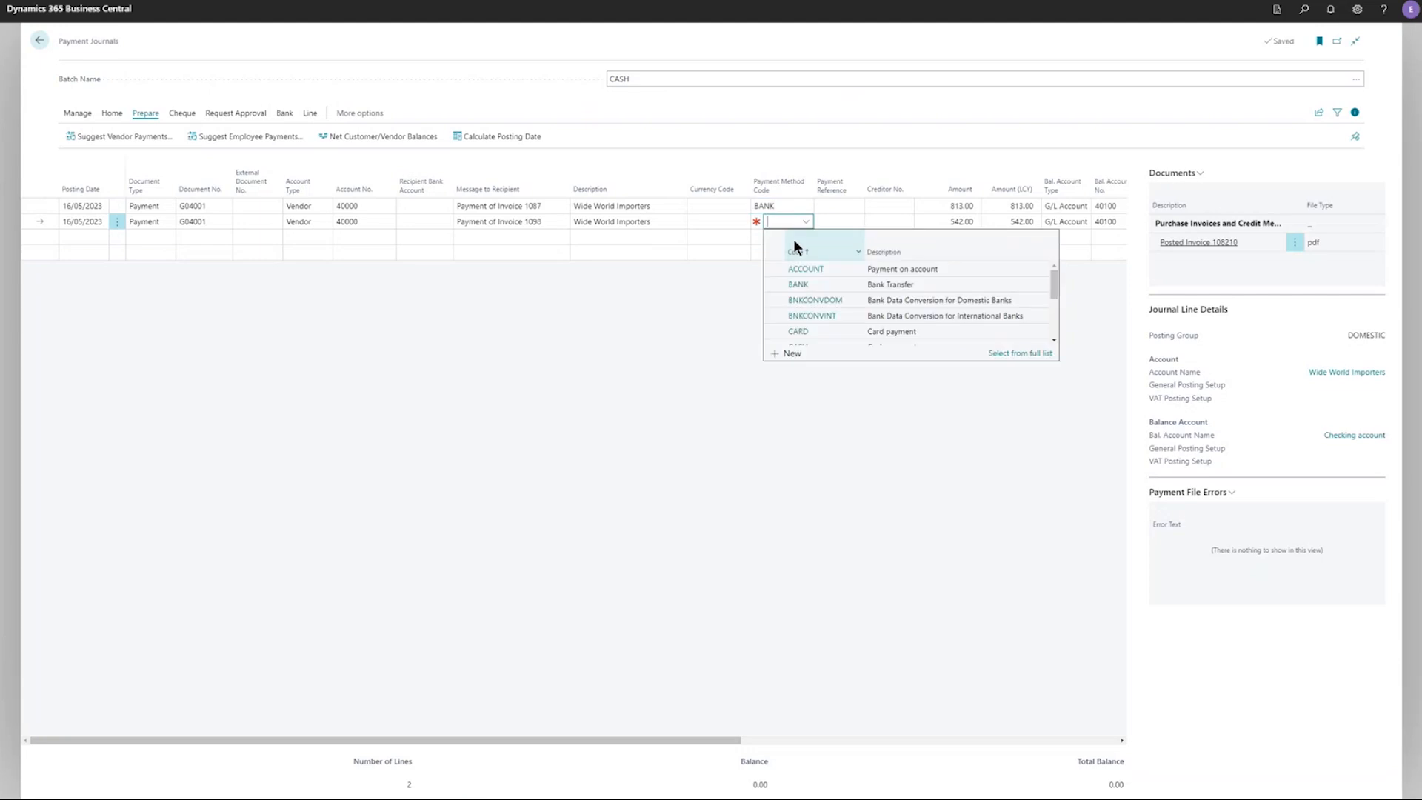
left_click(805, 287)
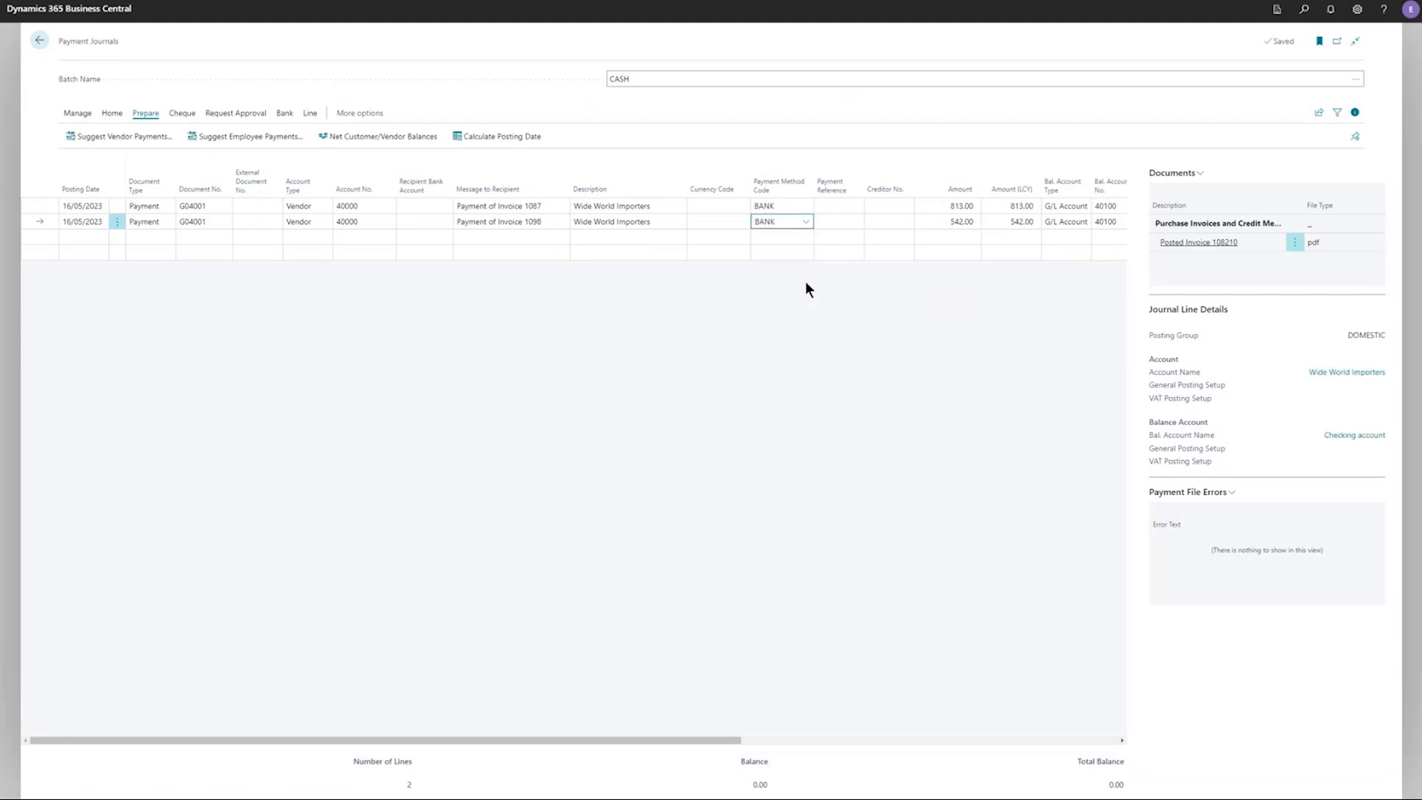
Step: Post the payment journal lines and return to the home page
left_click(113, 114)
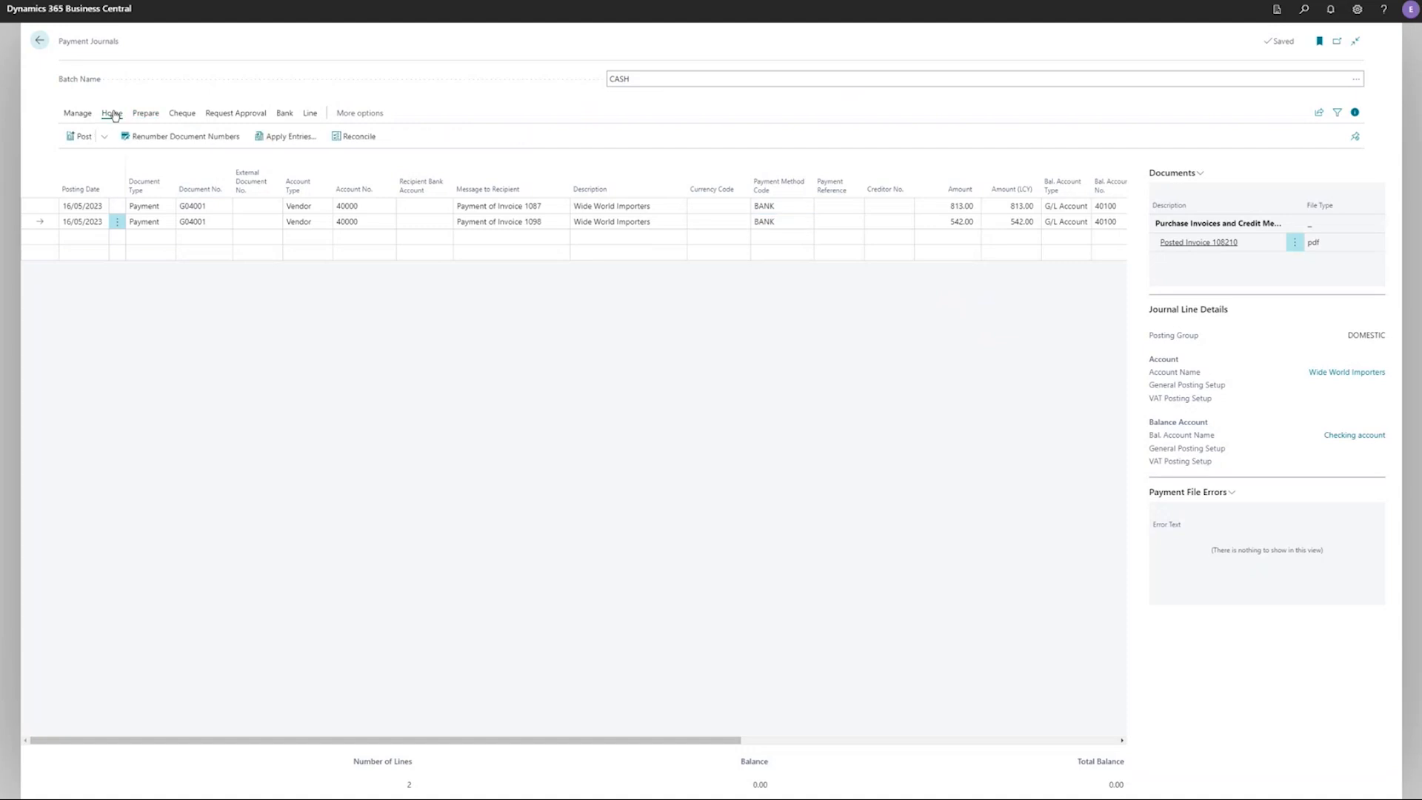
left_click(80, 138)
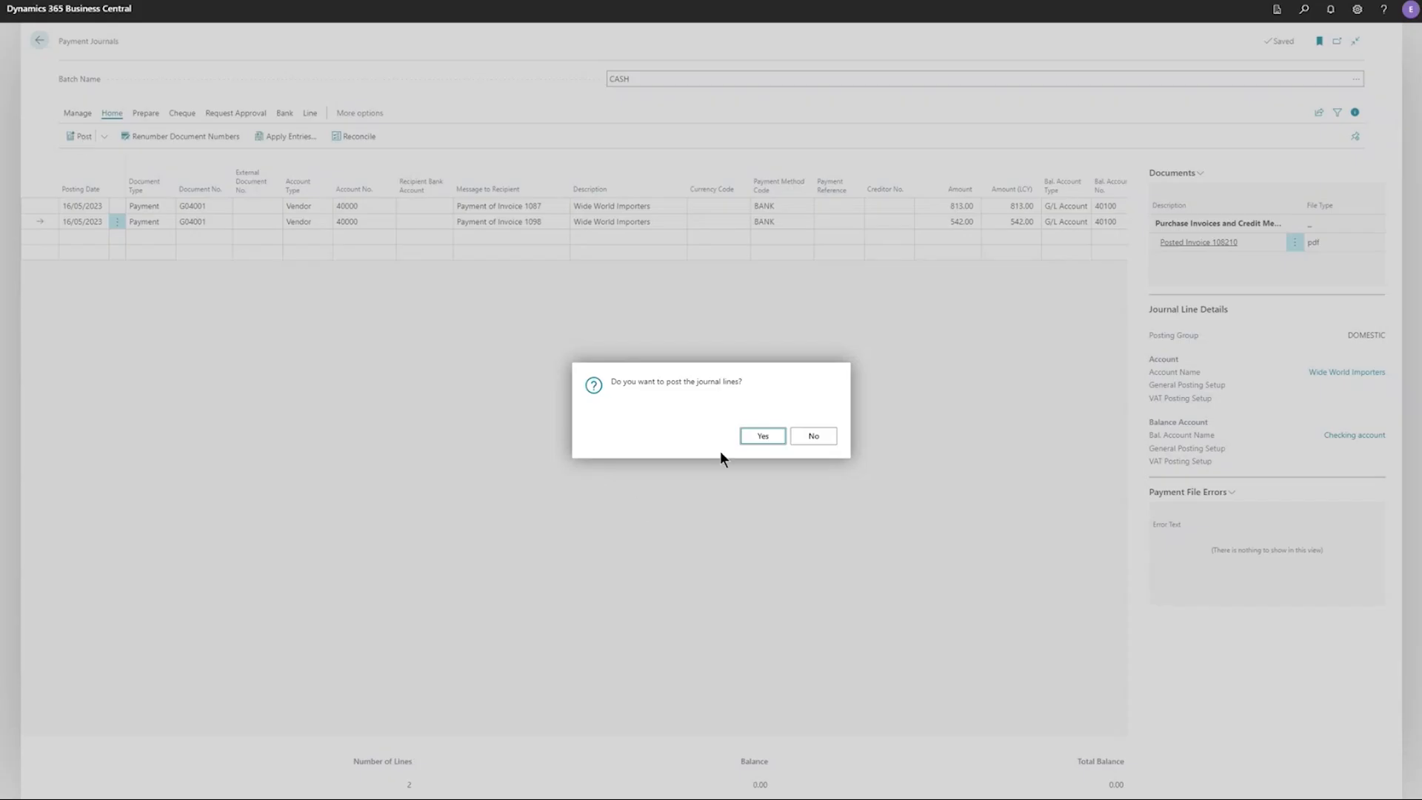
left_click(761, 436)
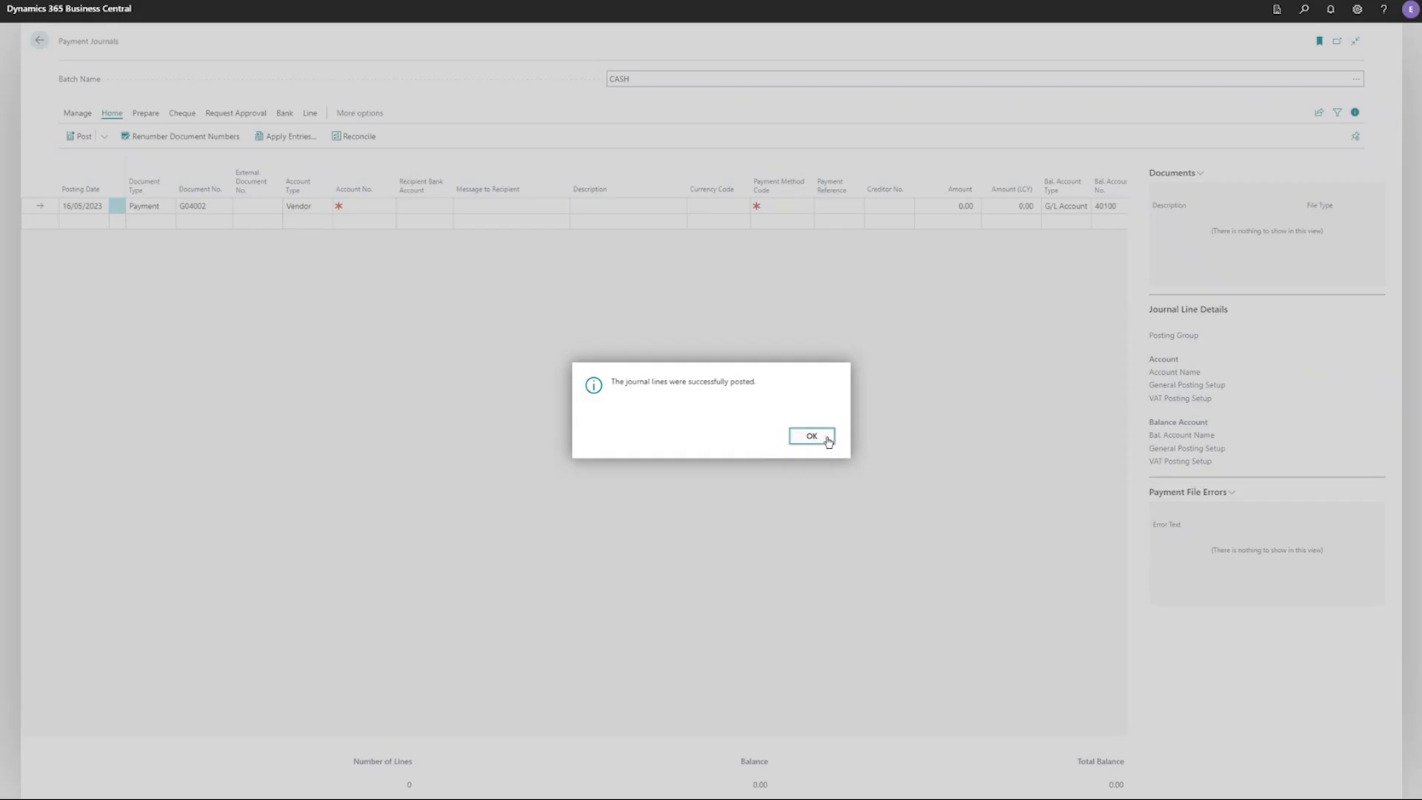
left_click(821, 438)
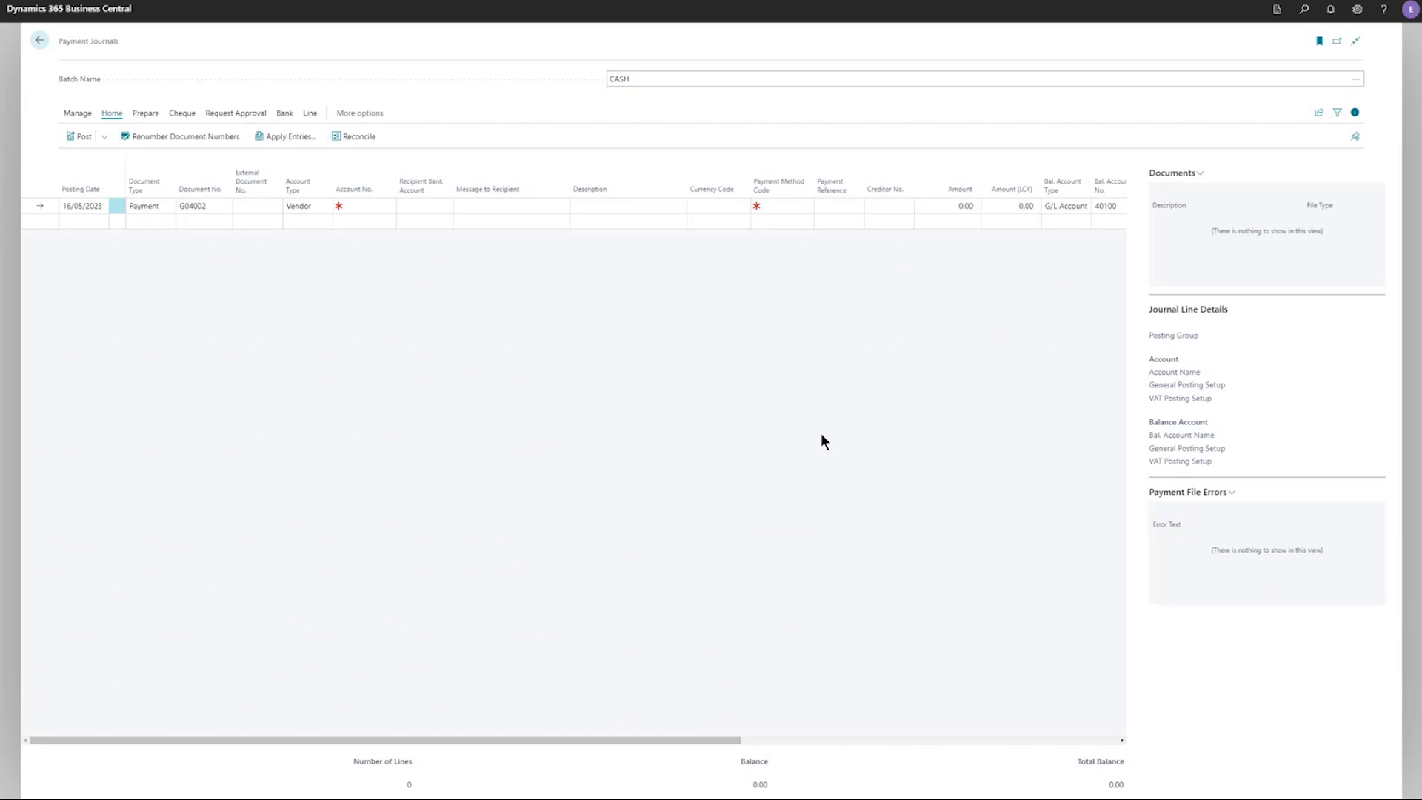
key("Escape")
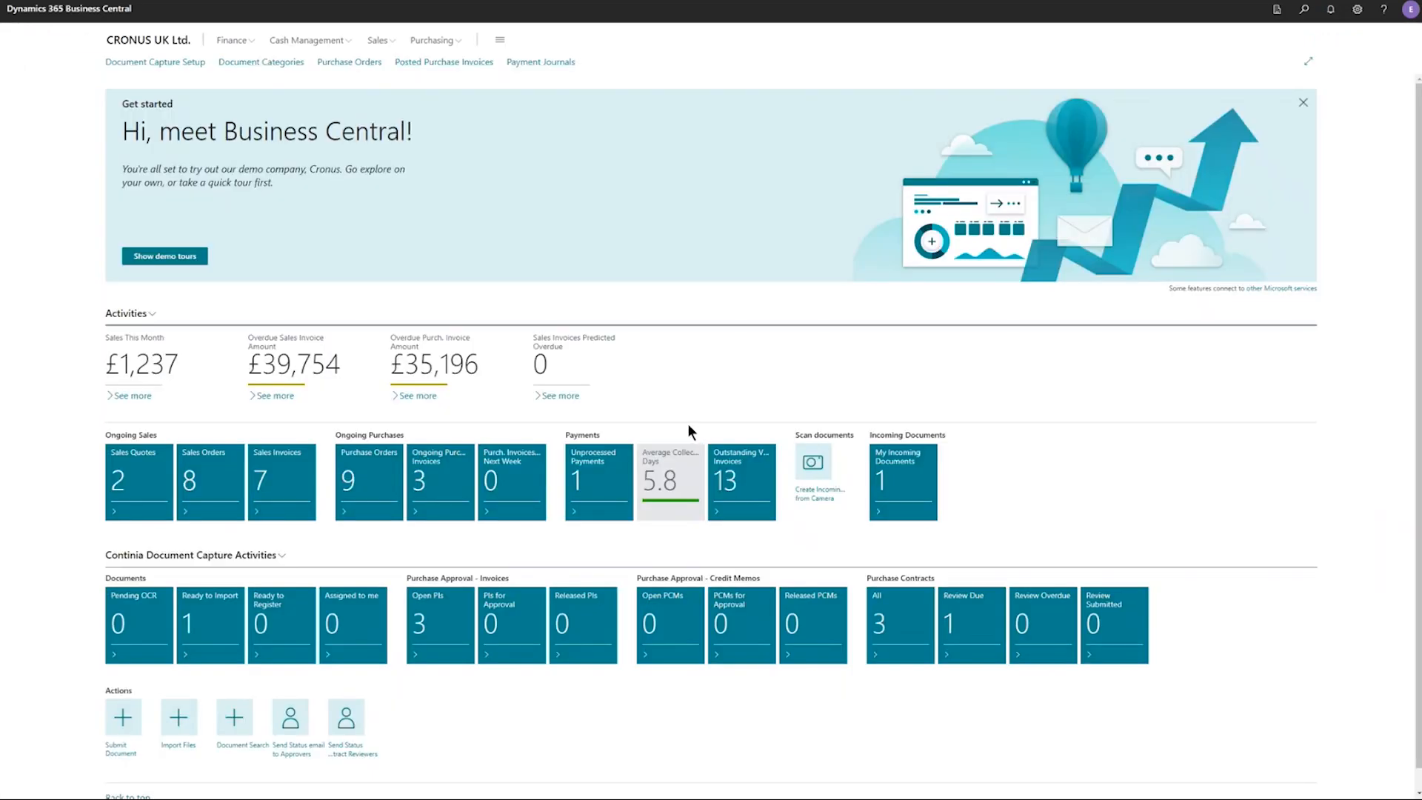
Step: Check the posted prepayment invoices linked to the approved Wide World Importers purchase order for their remaining amounts and closed status
left_click(384, 488)
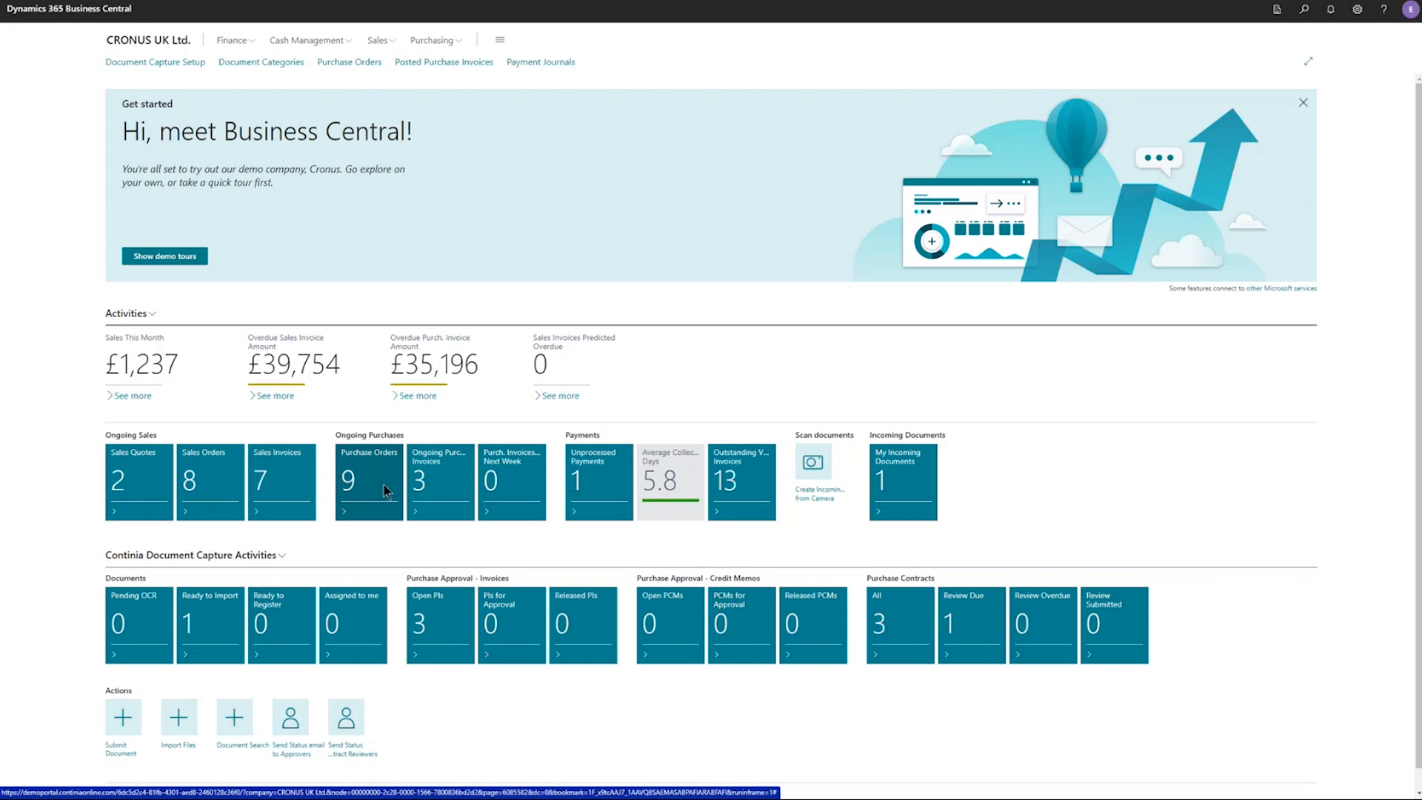
left_click(47, 273)
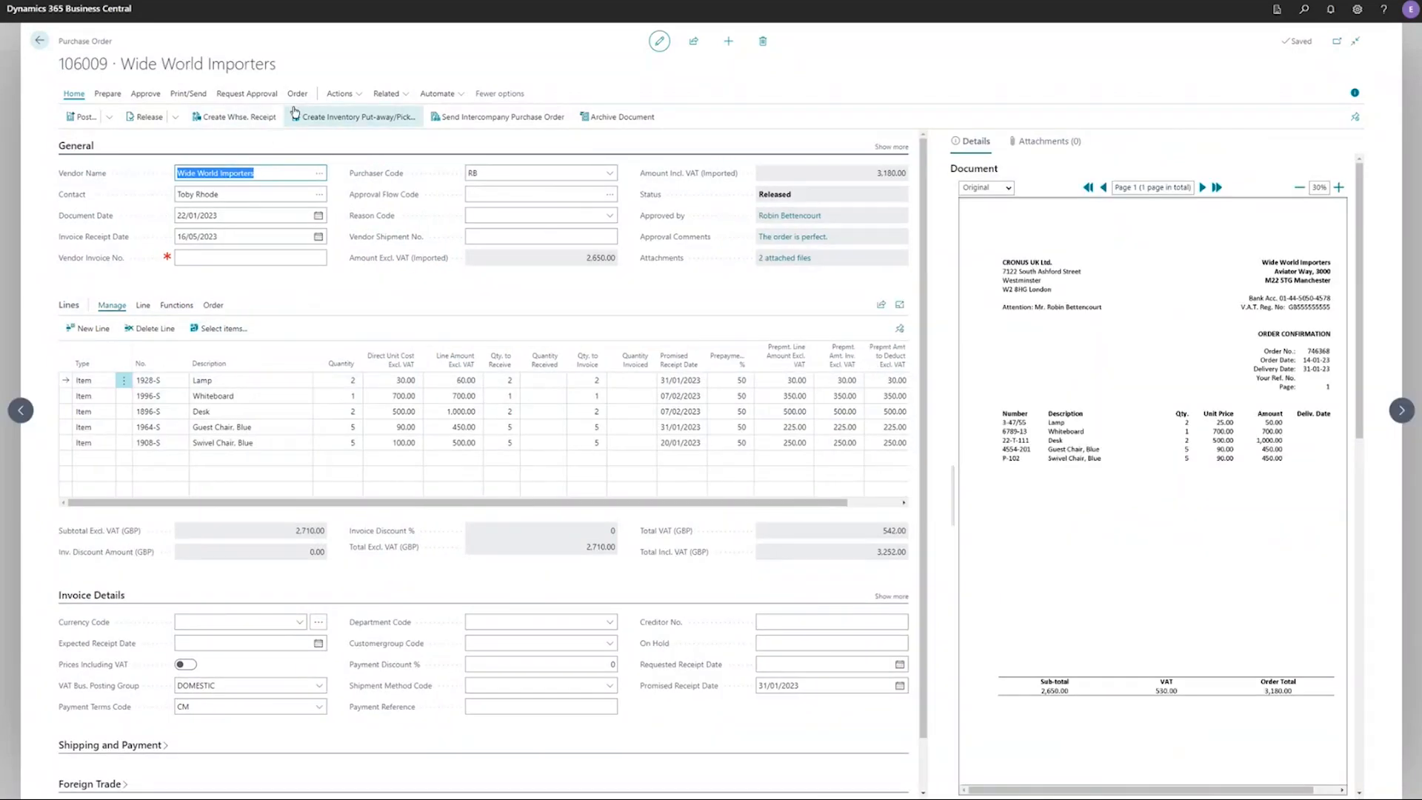
left_click(299, 94)
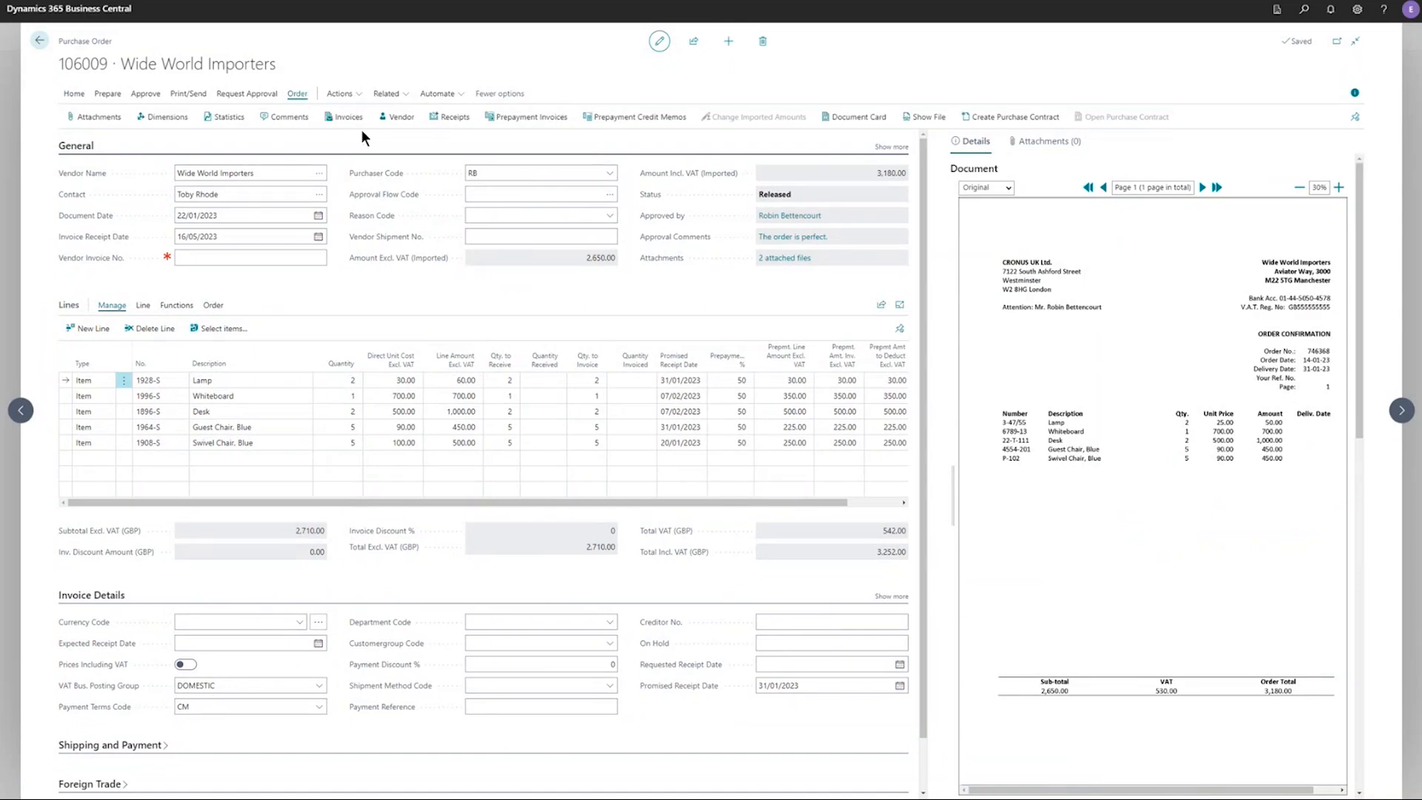
left_click(543, 118)
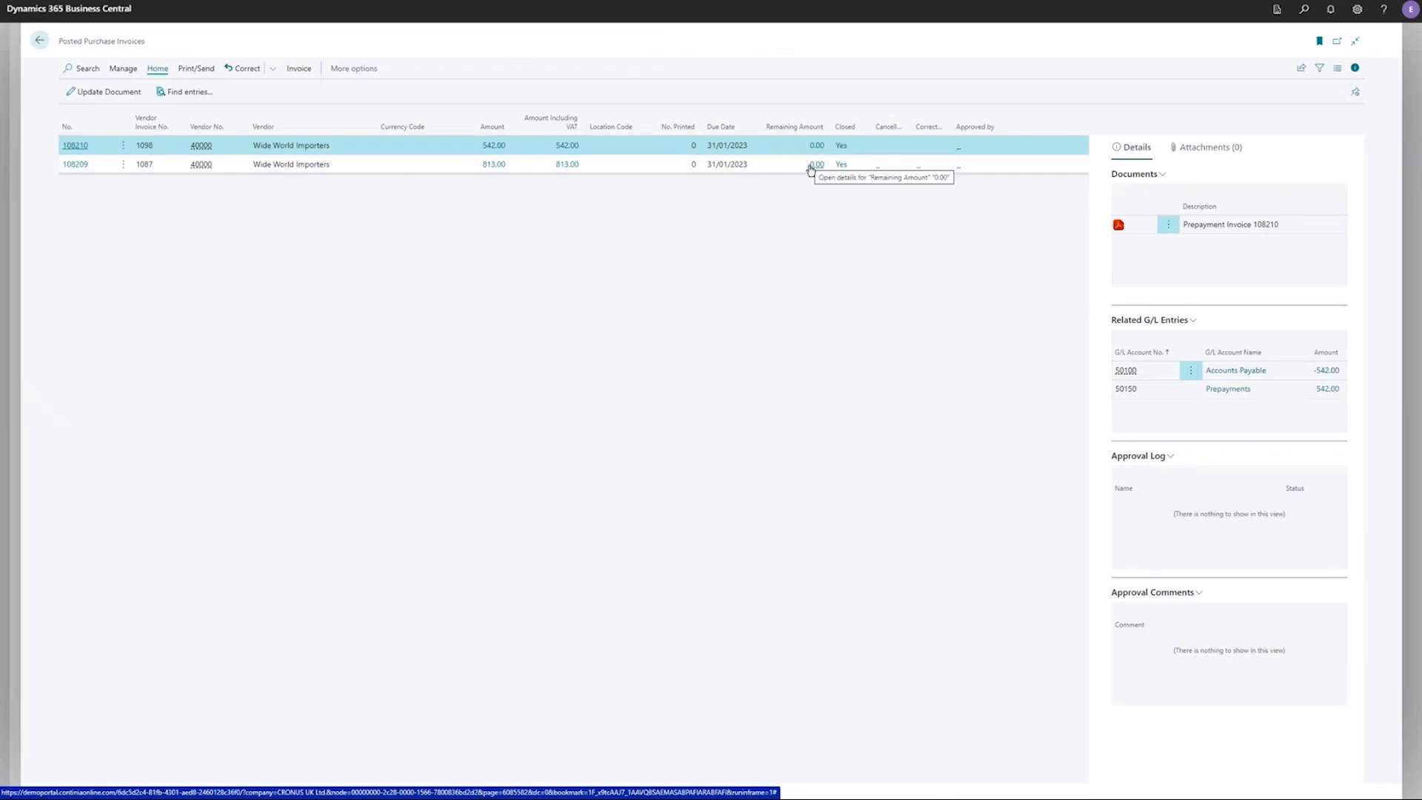
left_click(40, 40)
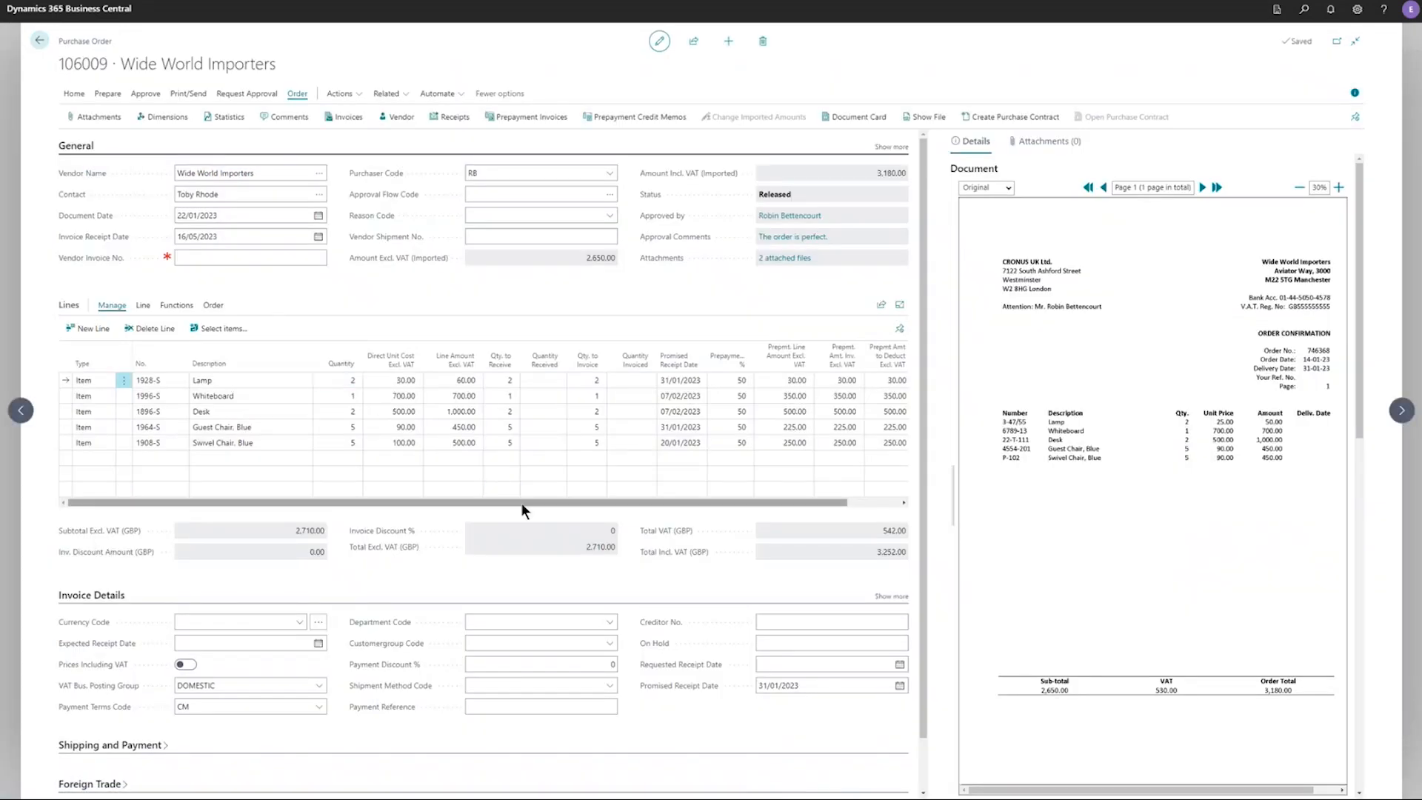
Step: Review the prepayment amounts to deduct and already deducted on the purchase order lines, and return to the home page
left_click_drag(521, 502, 616, 500)
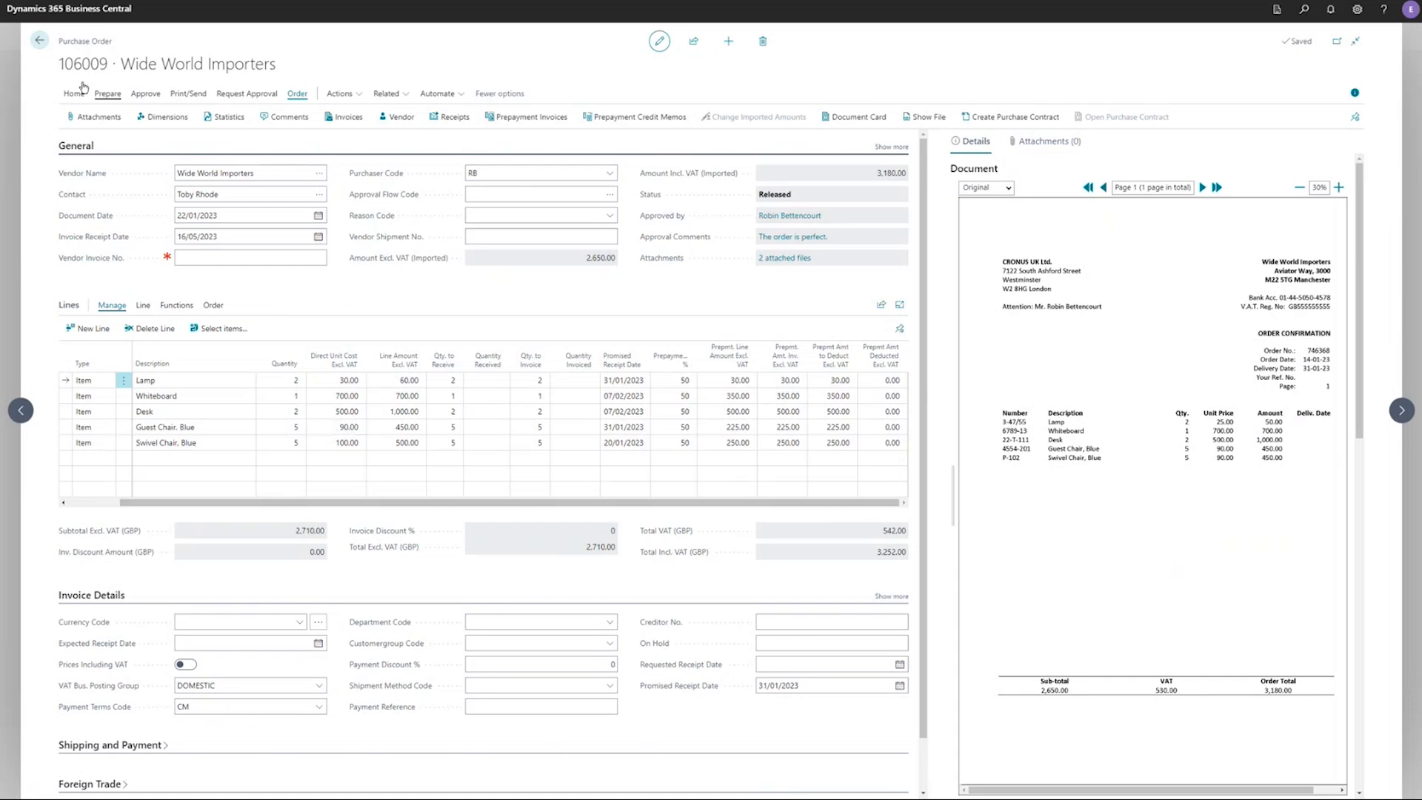
left_click(39, 41)
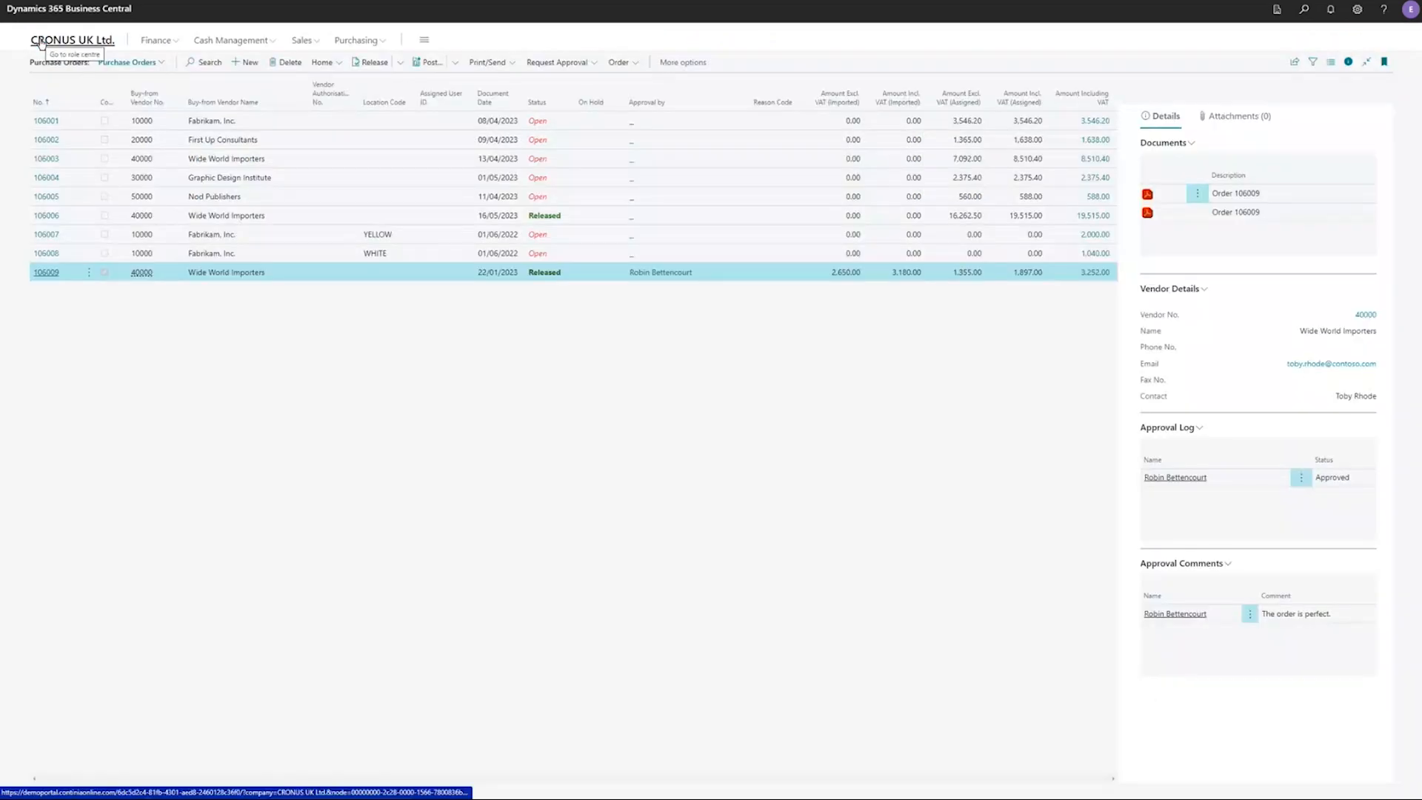
left_click(41, 42)
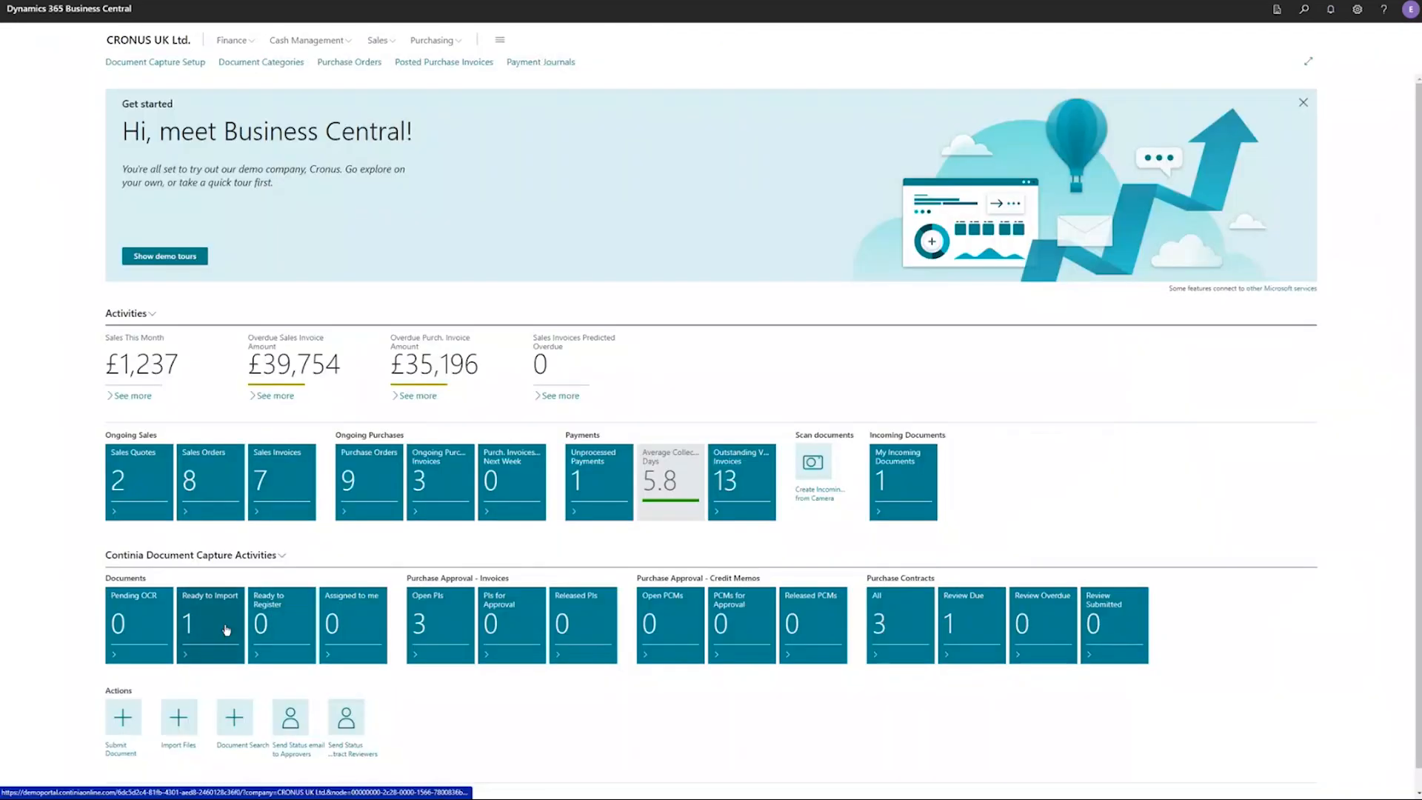
Step: Import the file "GB - Purchase Invoice - Wide World Importers - 805" from the documents ready to import
left_click(220, 630)
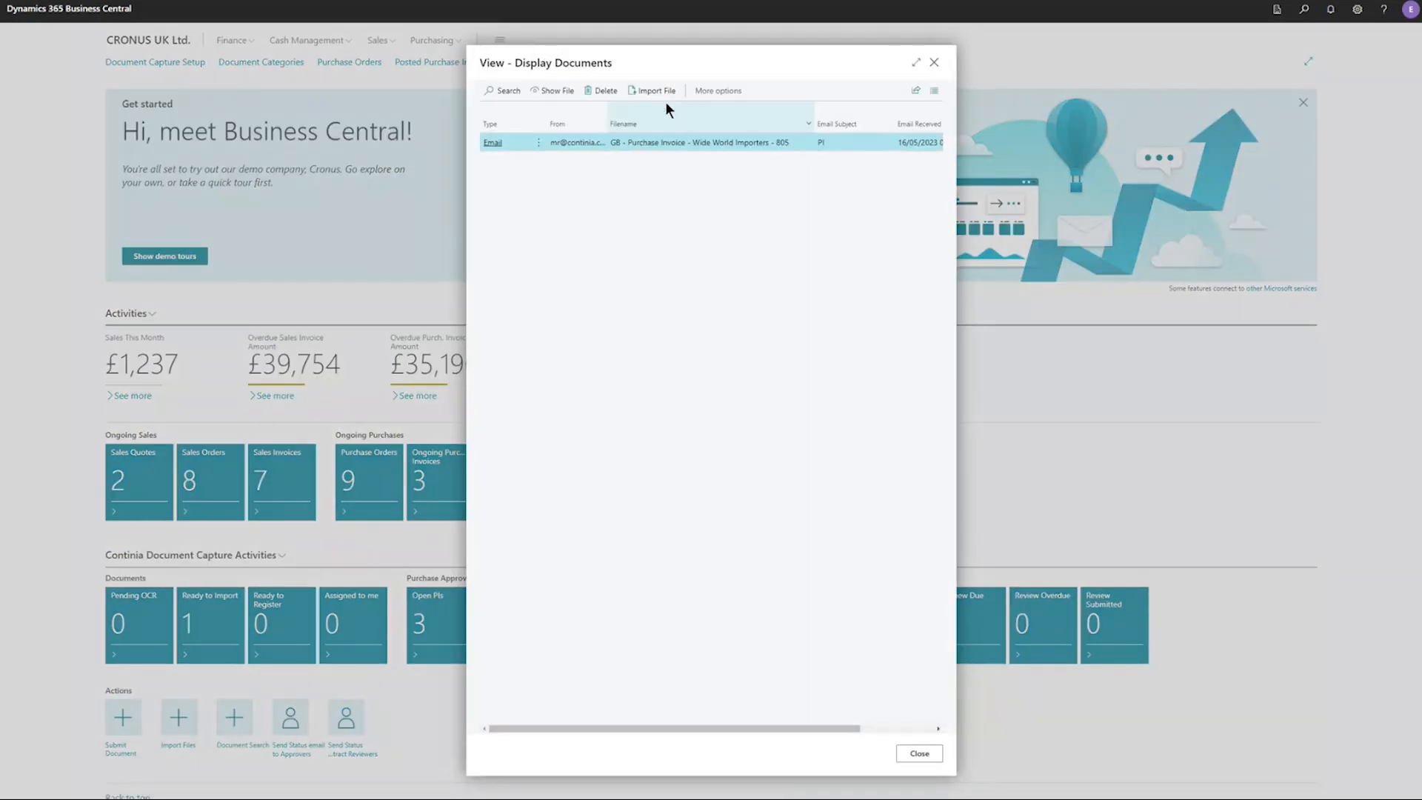
left_click(659, 92)
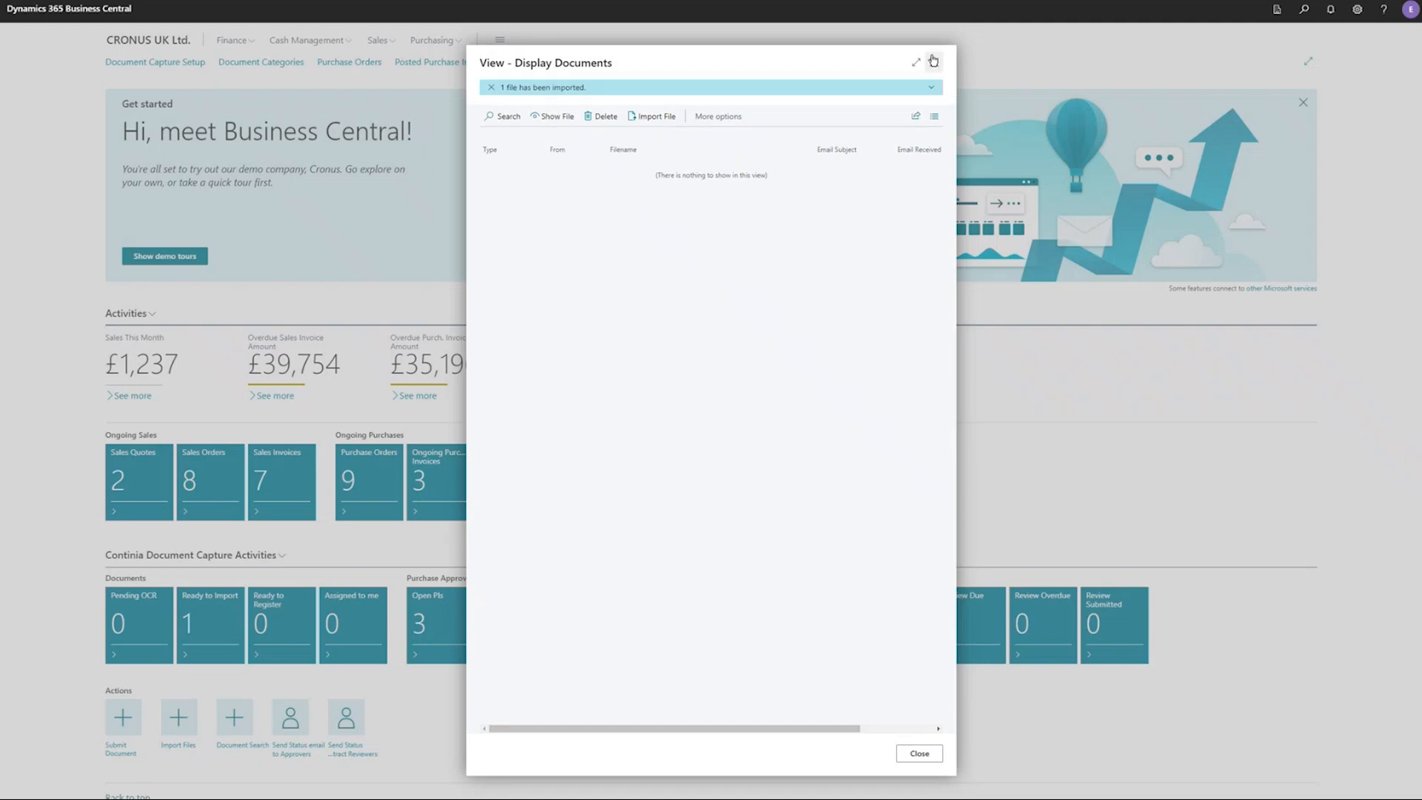
left_click(933, 61)
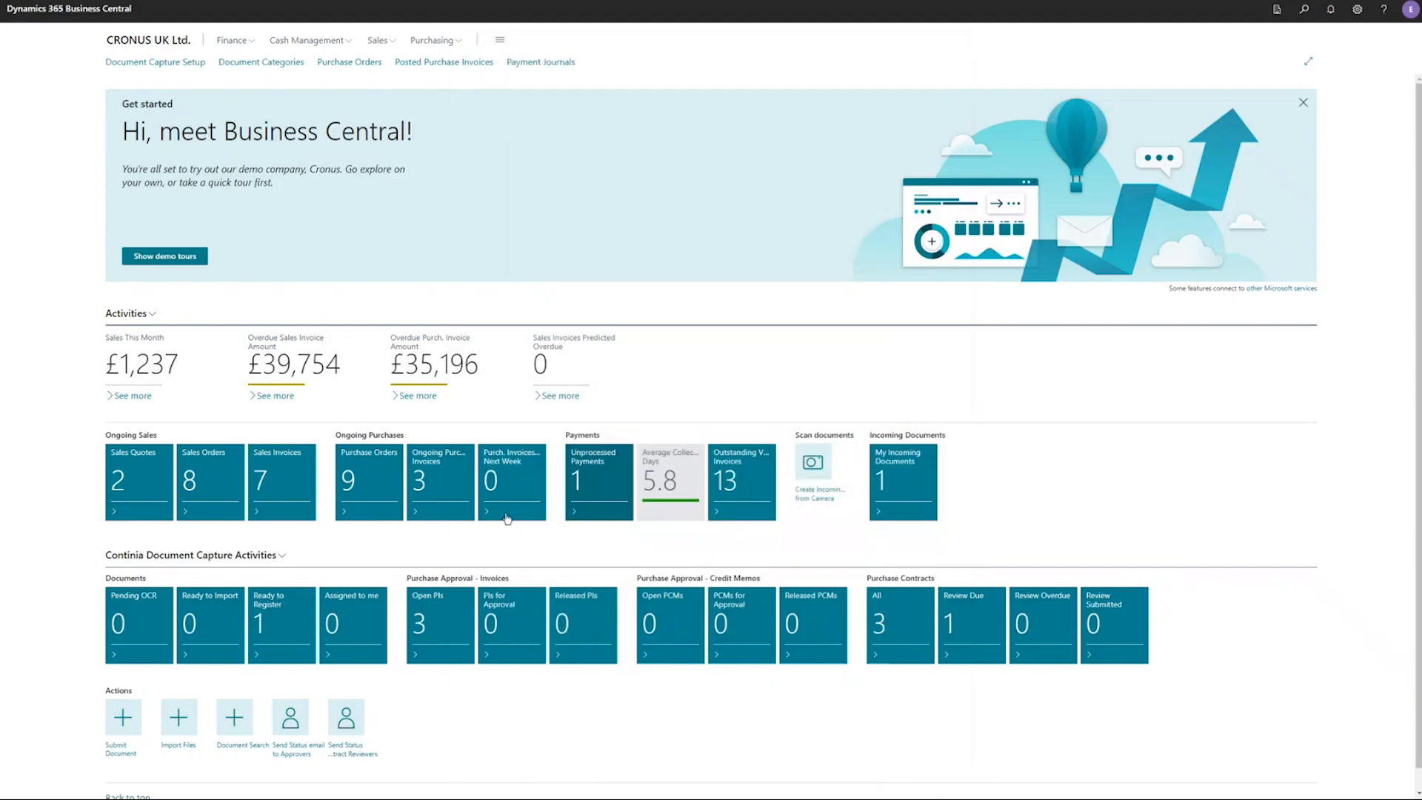
Step: Review the imported invoice's line matching against the purchase order and the registration, approval and matching settings on its template card
left_click(274, 633)
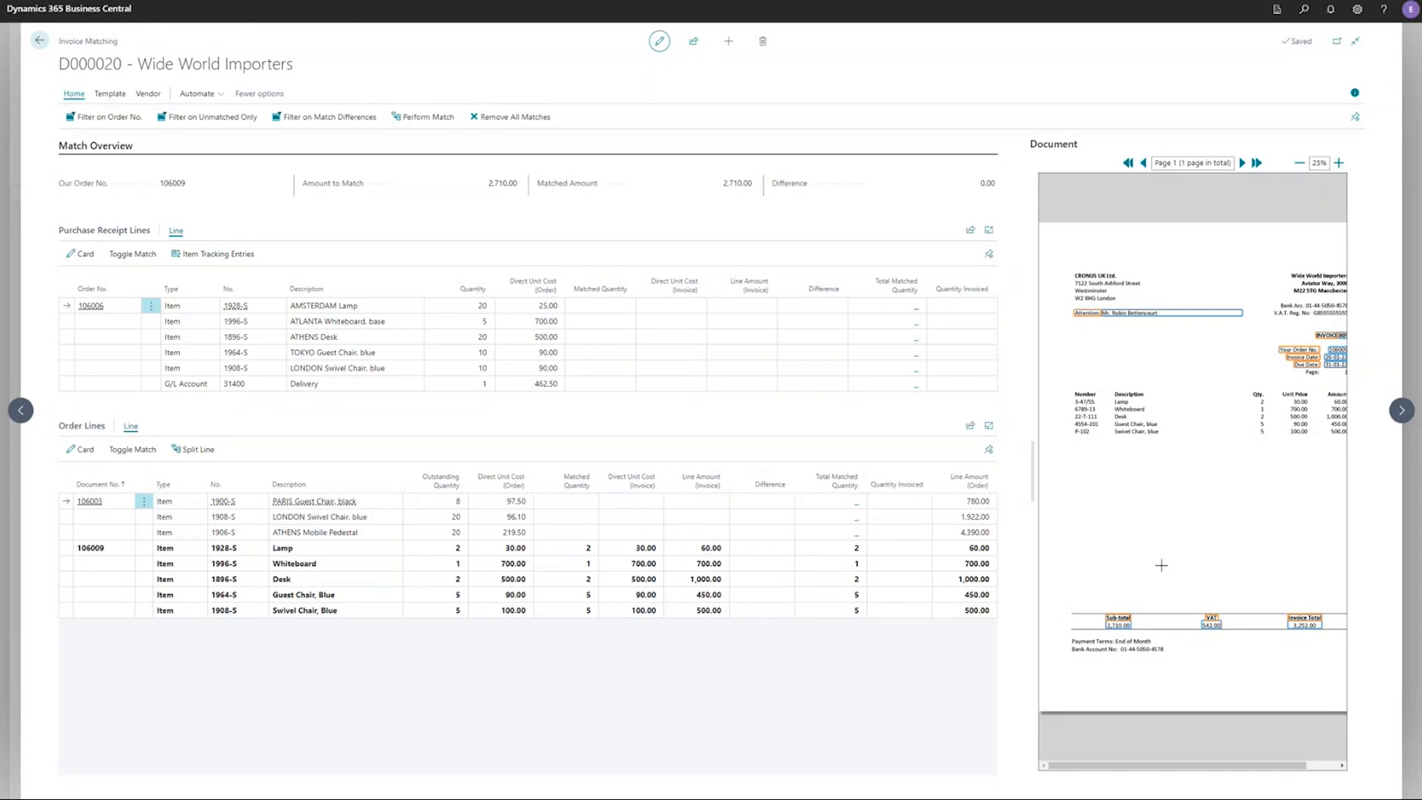
key("Escape")
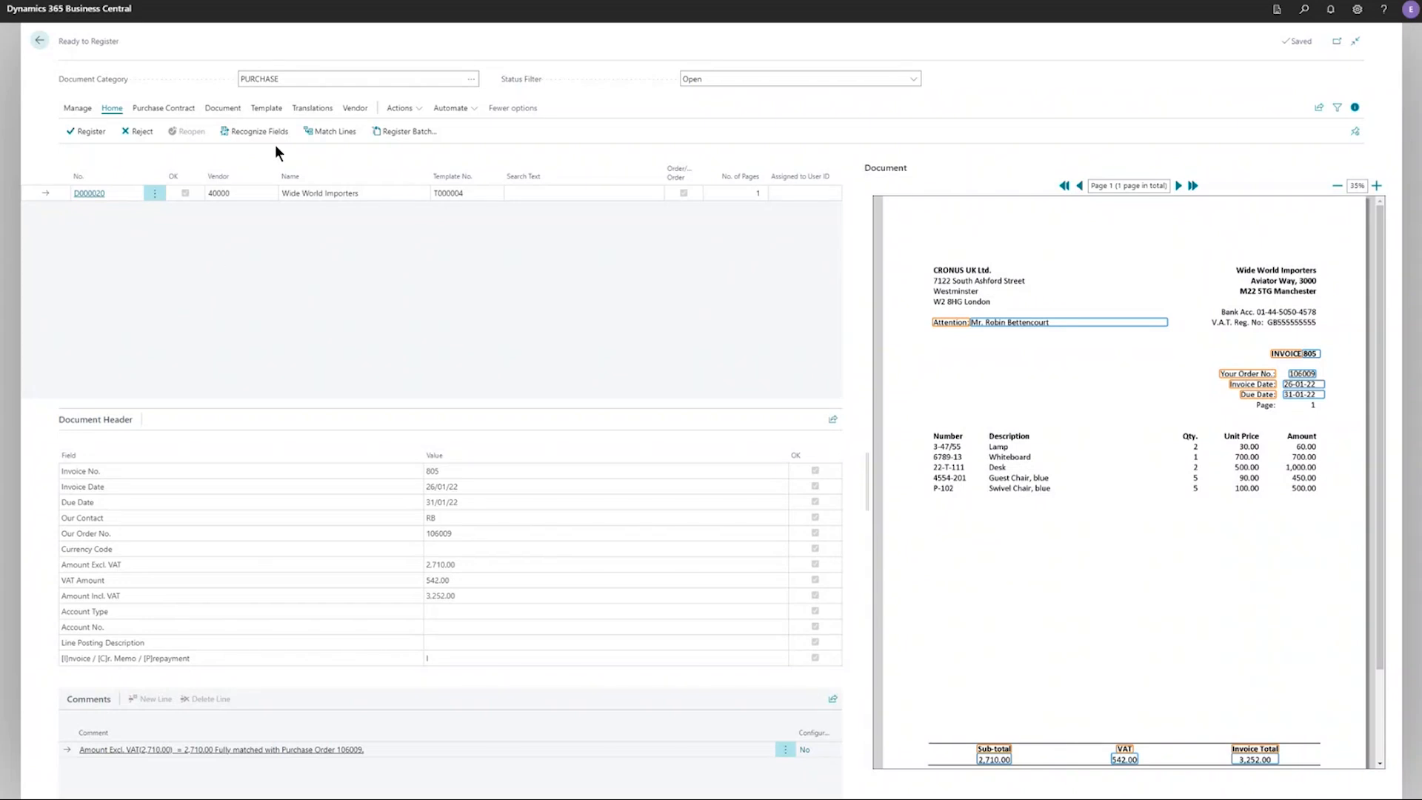
left_click(267, 109)
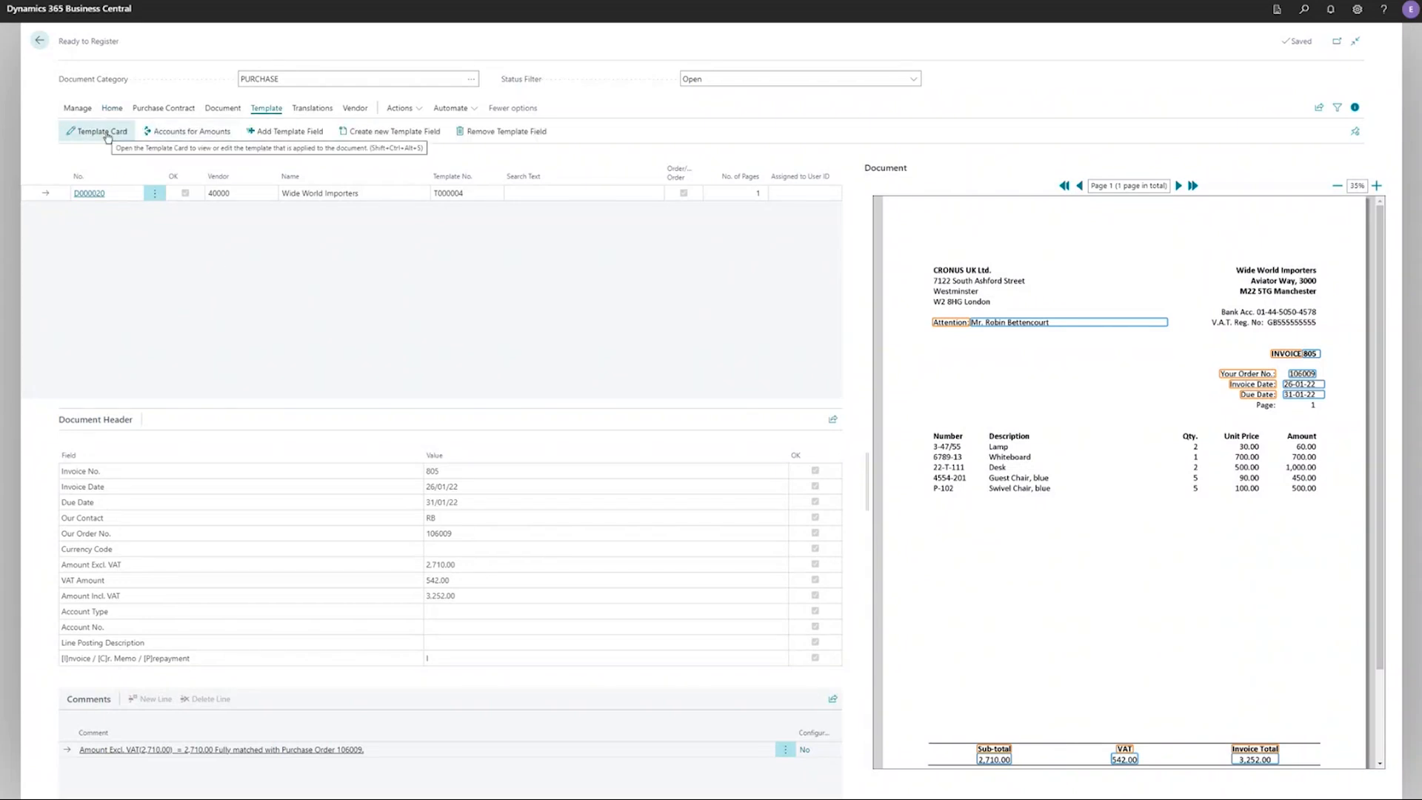
left_click(104, 132)
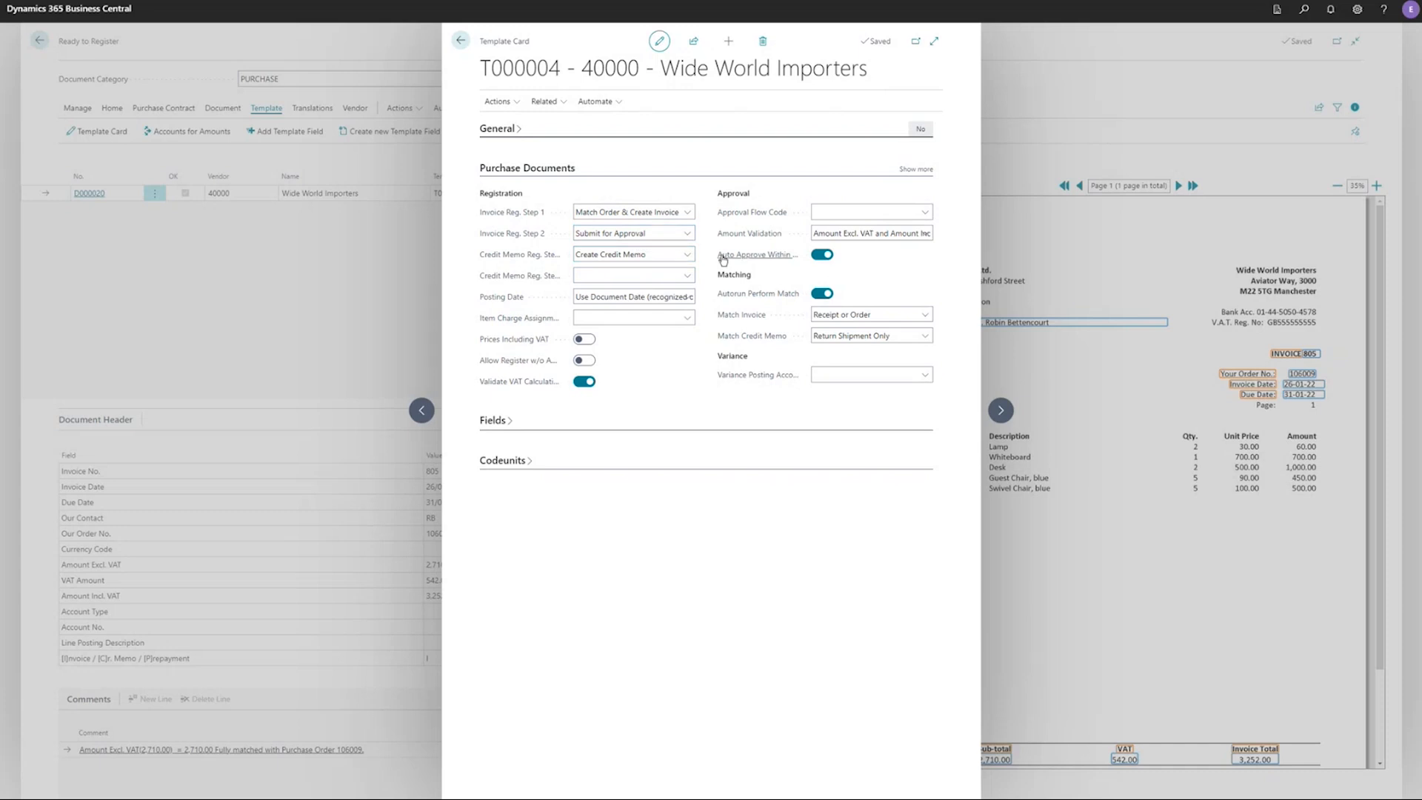
mouse_move(738, 258)
left_click(460, 42)
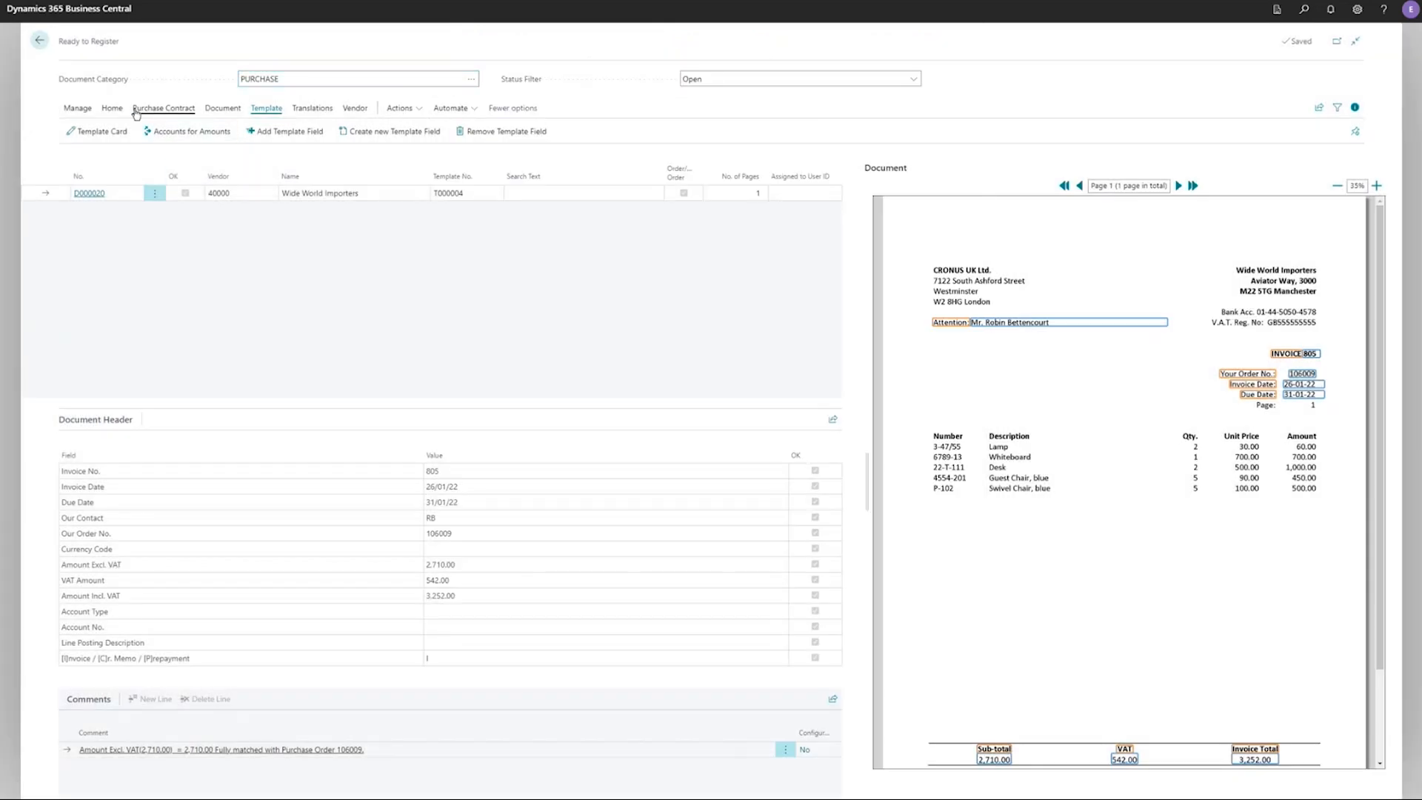
Step: Register the matched Wide World Importers invoice 805, then post the created purchase invoice and open the posted document
left_click(112, 108)
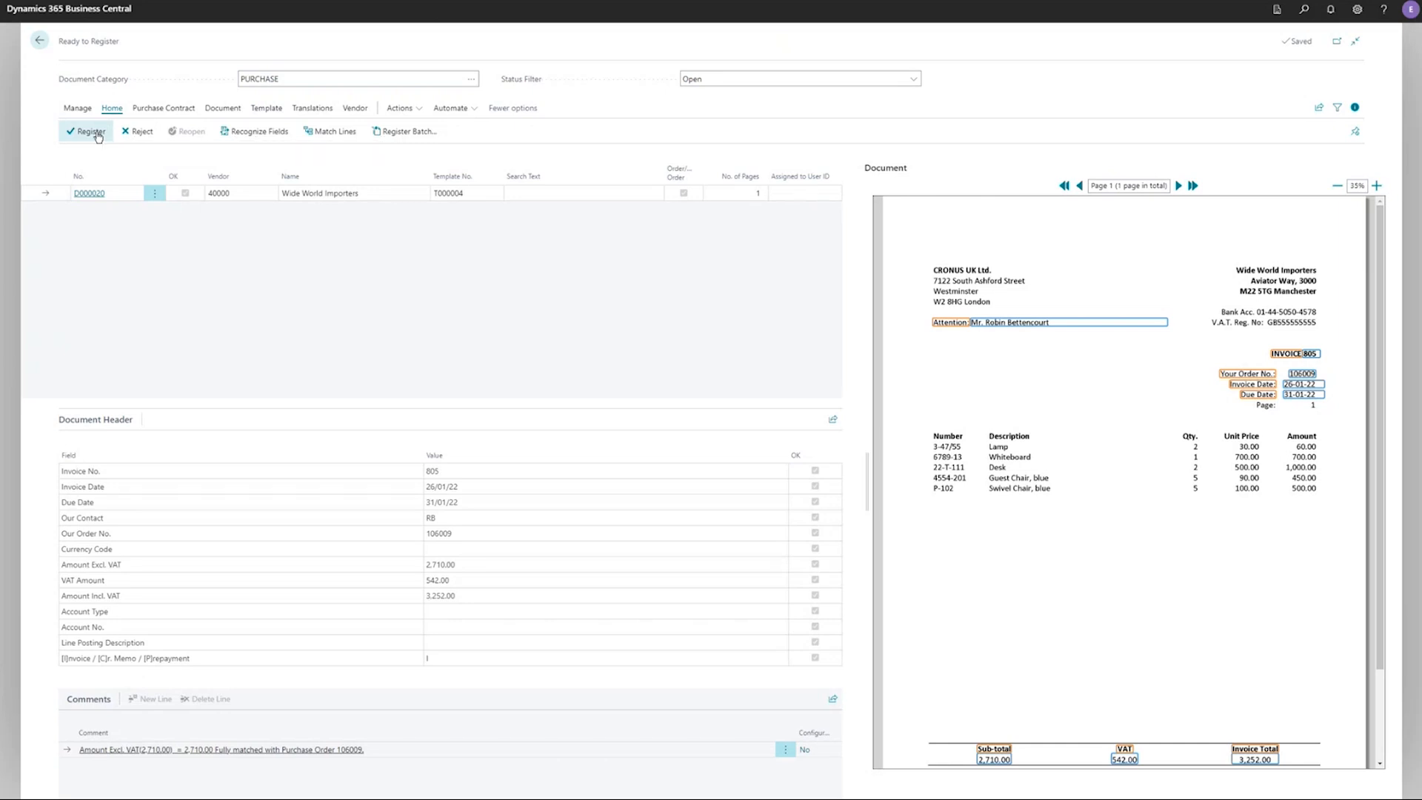
left_click(97, 134)
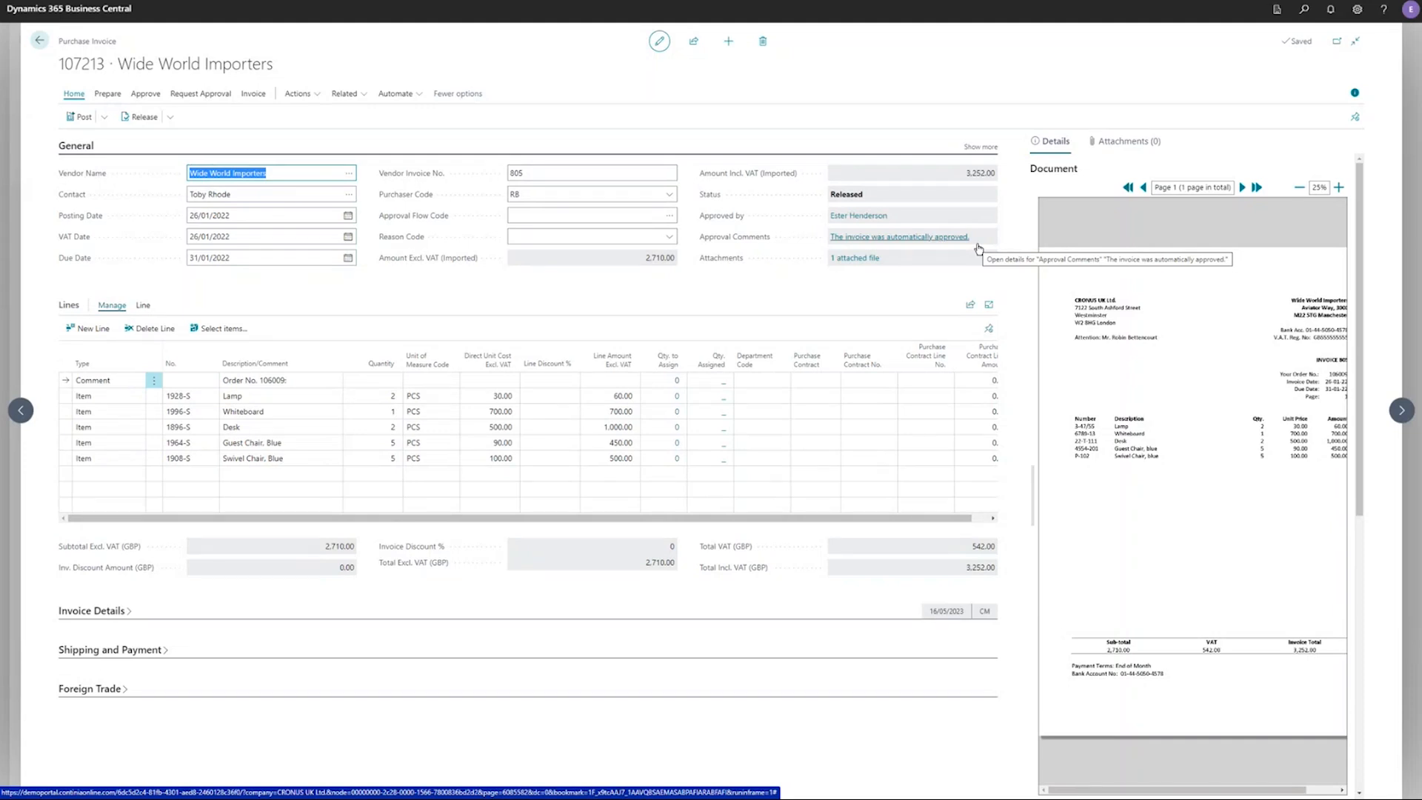
left_click(81, 116)
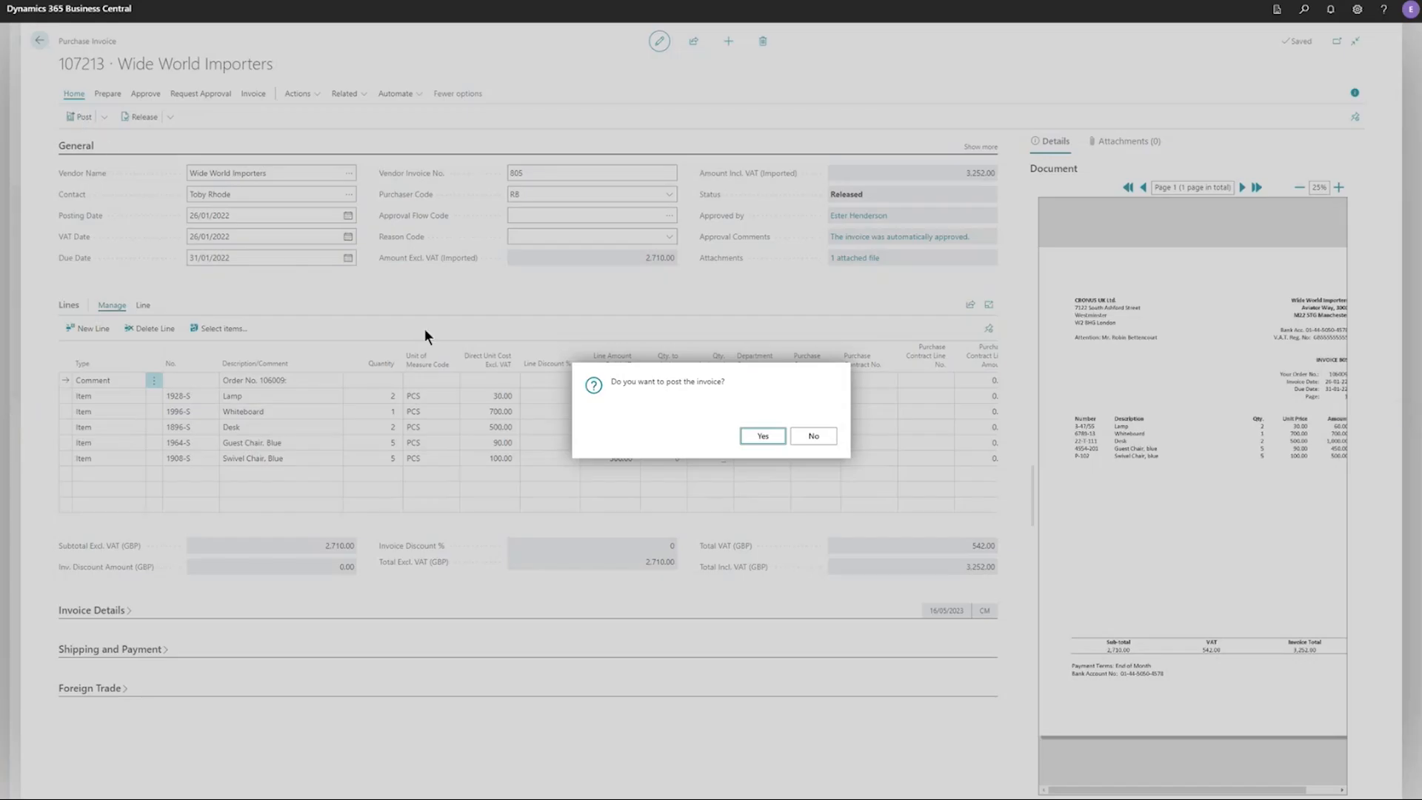
left_click(773, 435)
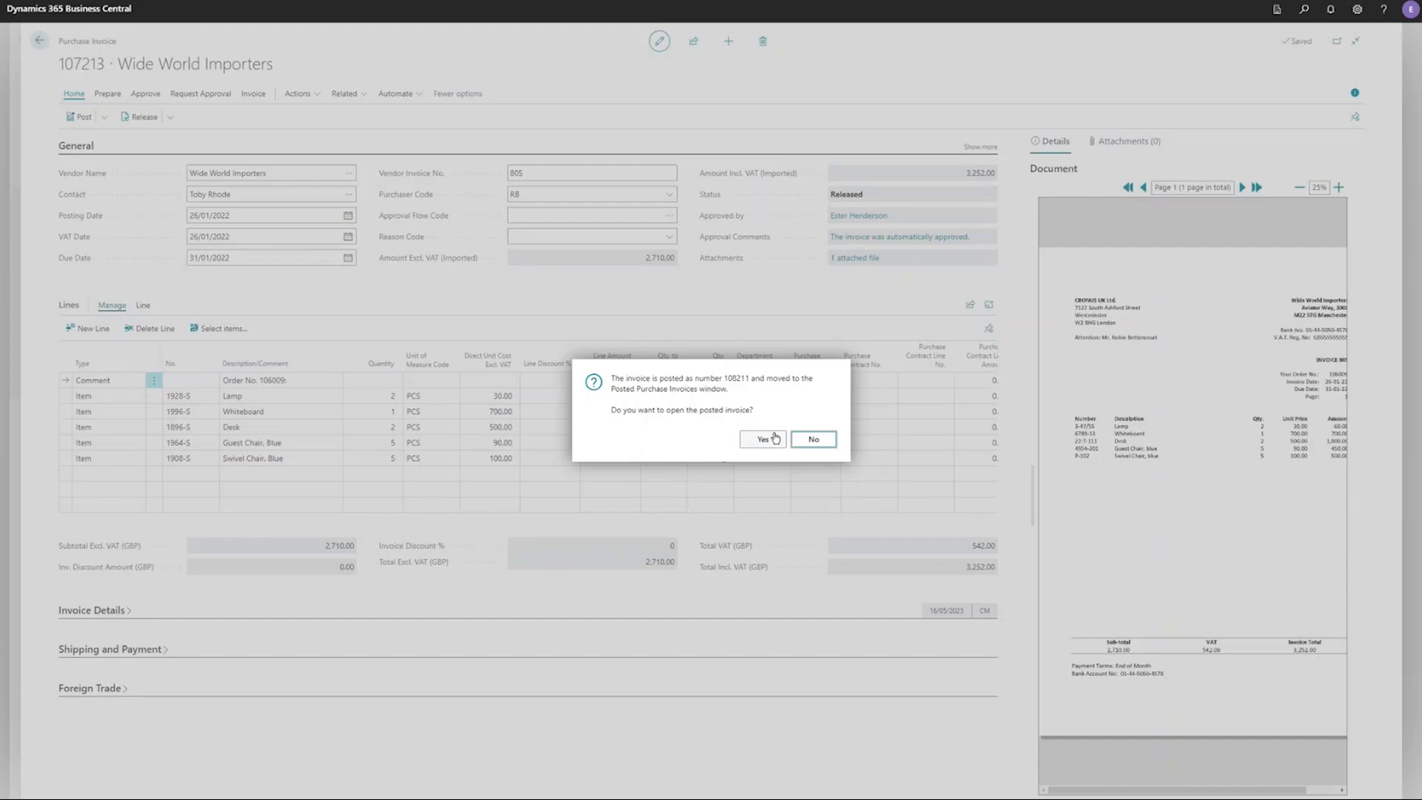
left_click(768, 440)
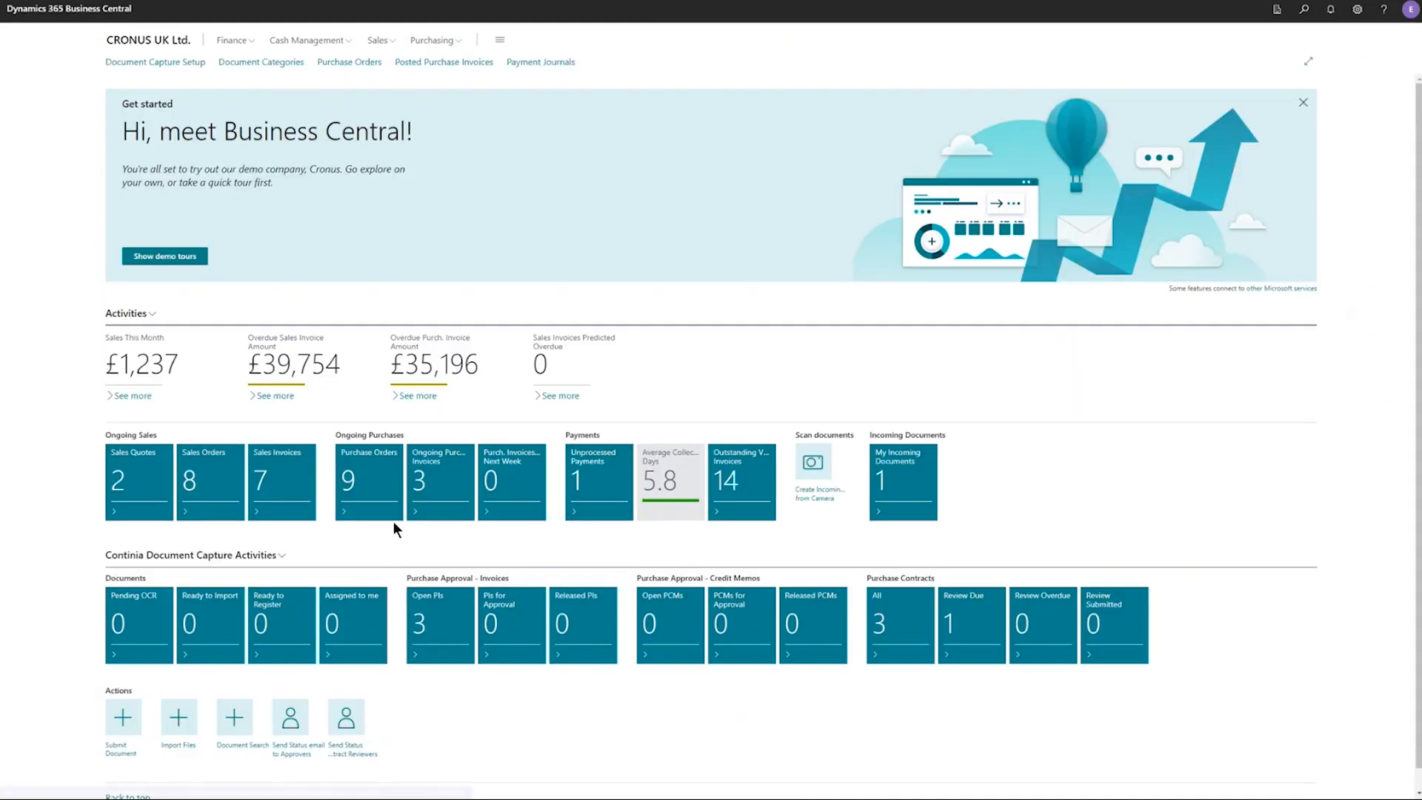
Step: Check the received and invoiced quantities and deducted prepayment amounts on the approved Wide World Importers order, and return to the home page
left_click(361, 479)
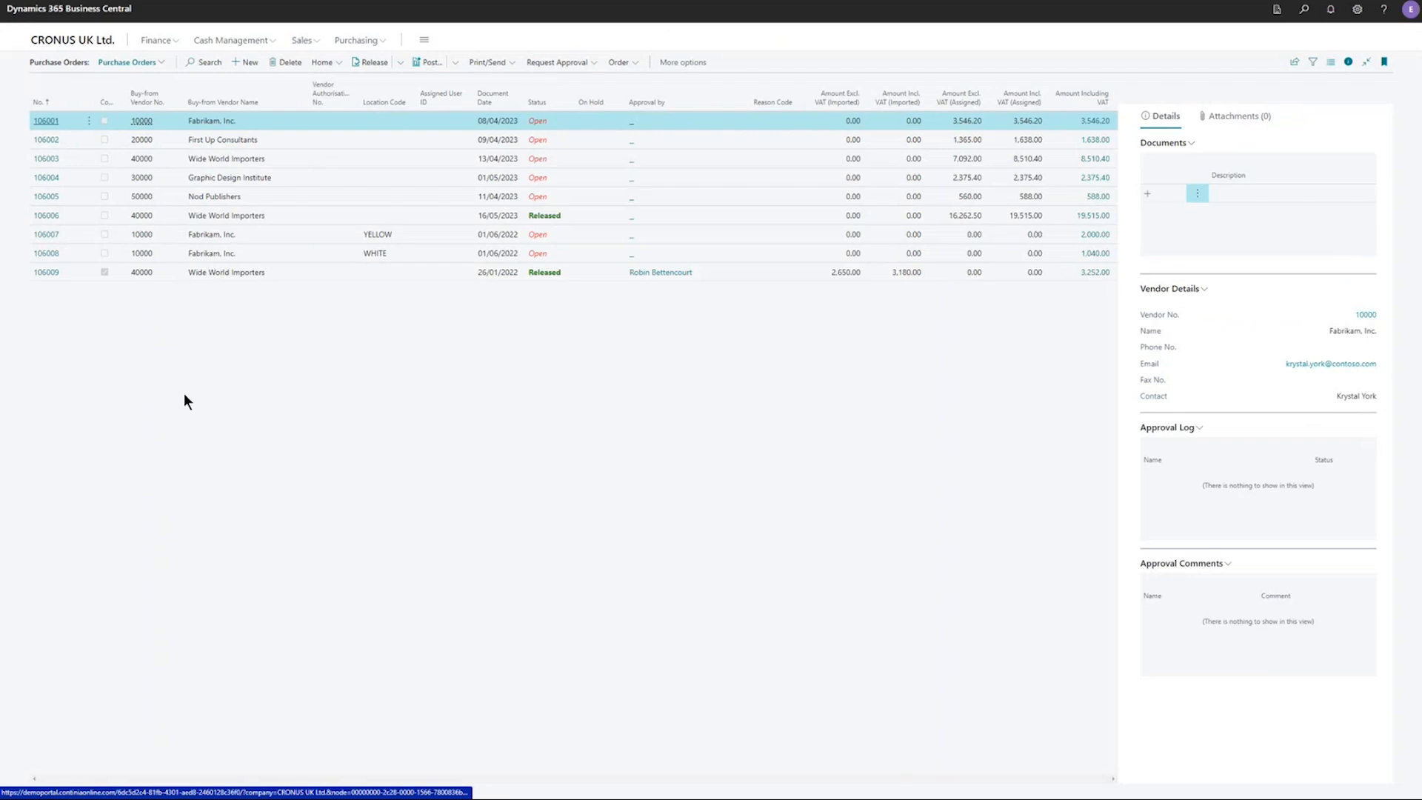
left_click(45, 273)
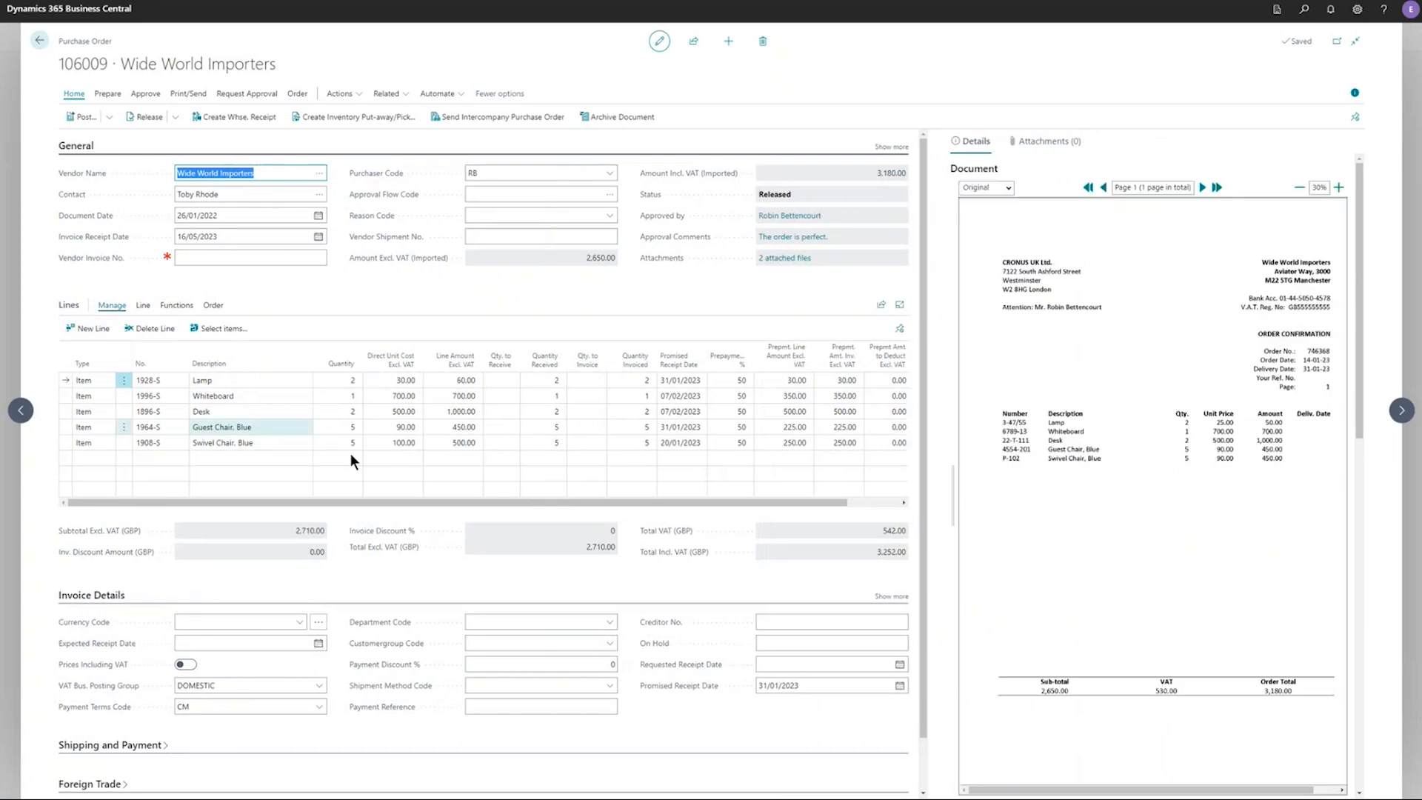
left_click_drag(456, 502, 588, 508)
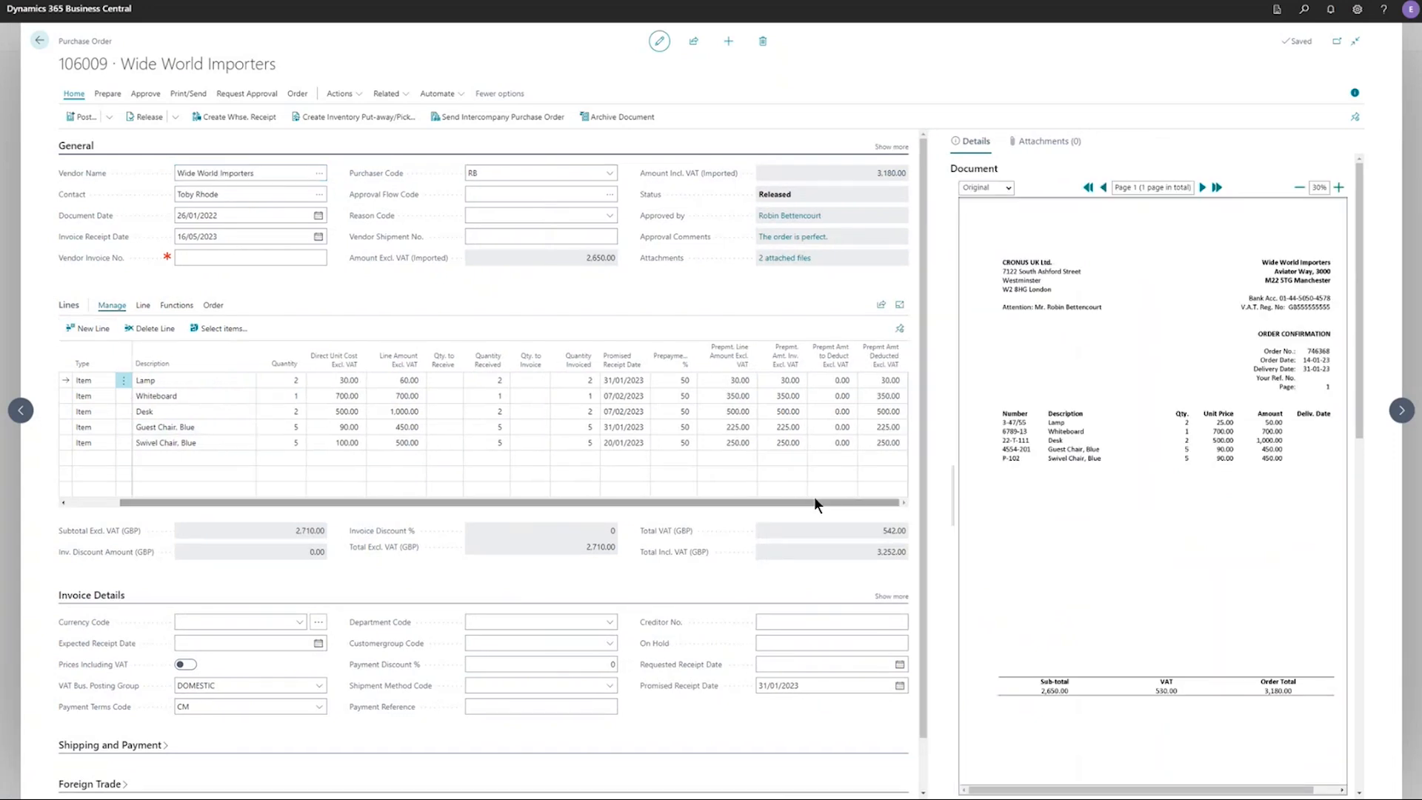
left_click(885, 380)
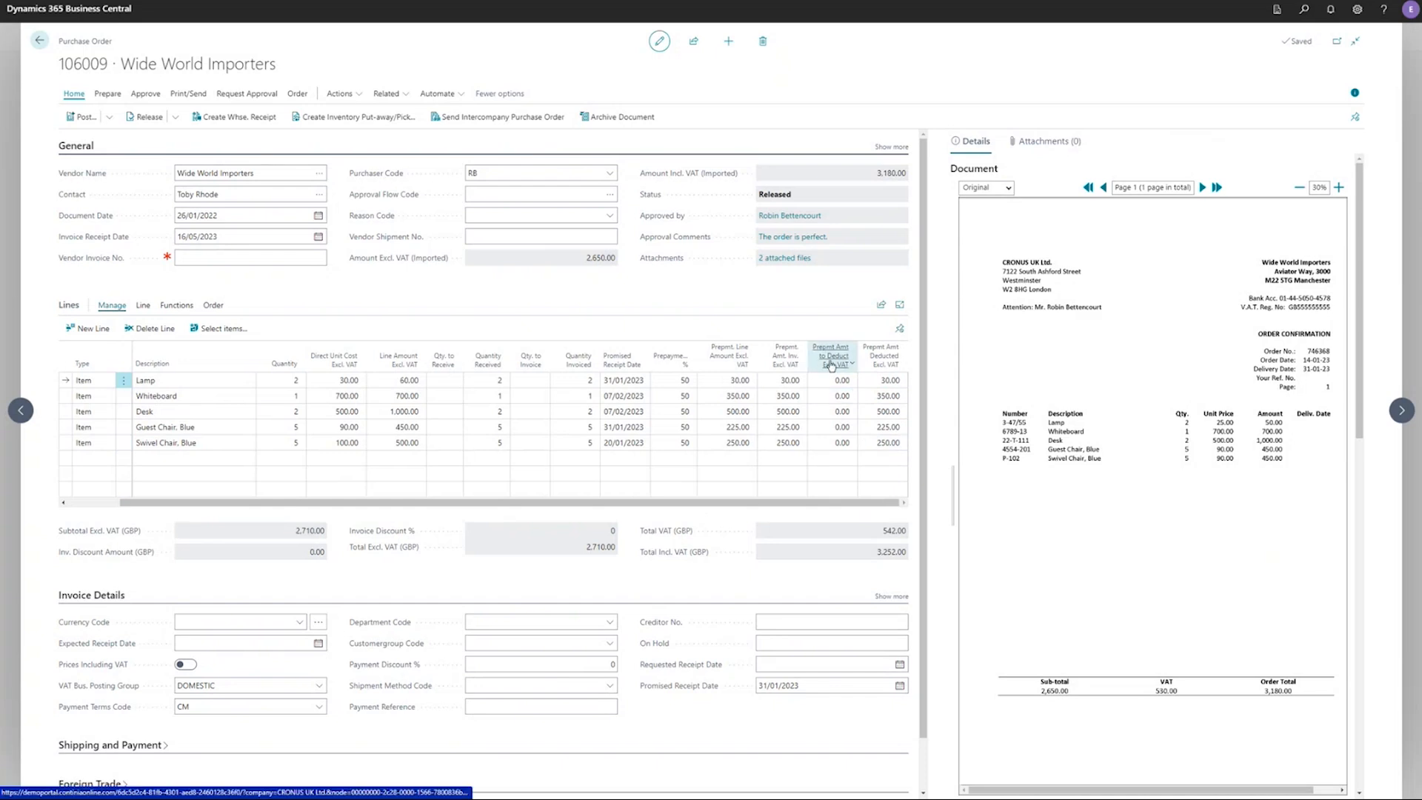
mouse_move(830, 365)
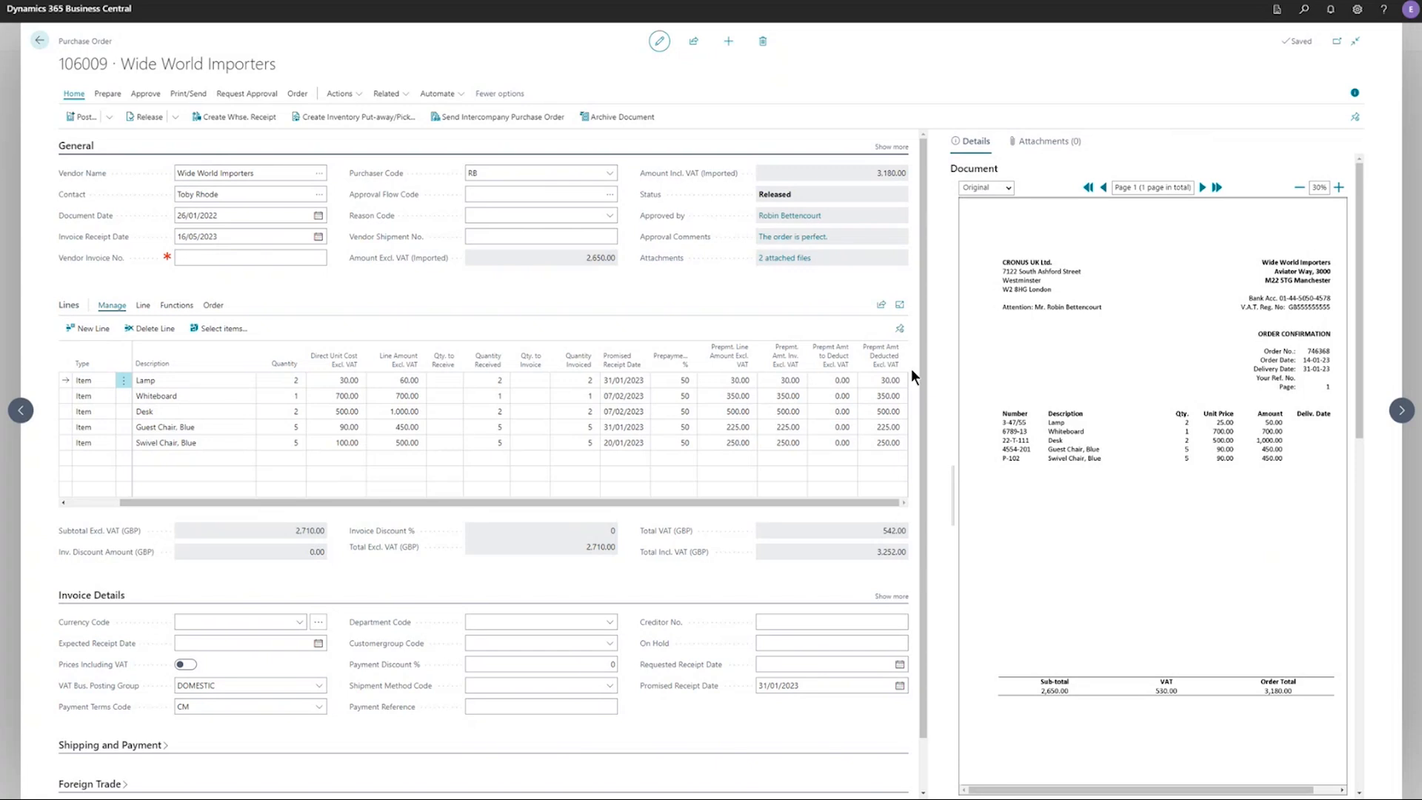
key("Escape")
key("Escape")
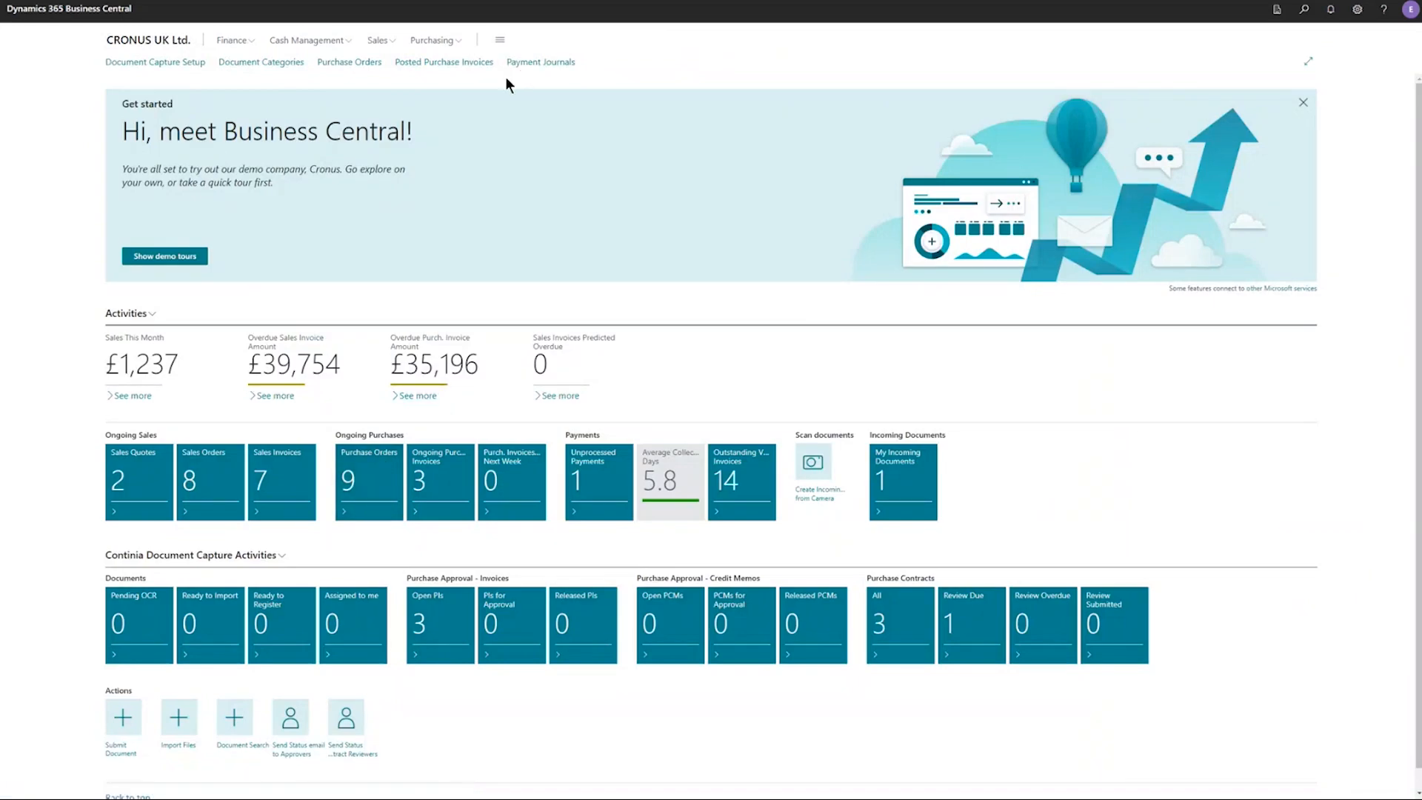
Step: Suggest vendor payments in the CASH payment journal using the last used Wide World Importers filter and last payment date 31/01/2023
left_click(520, 63)
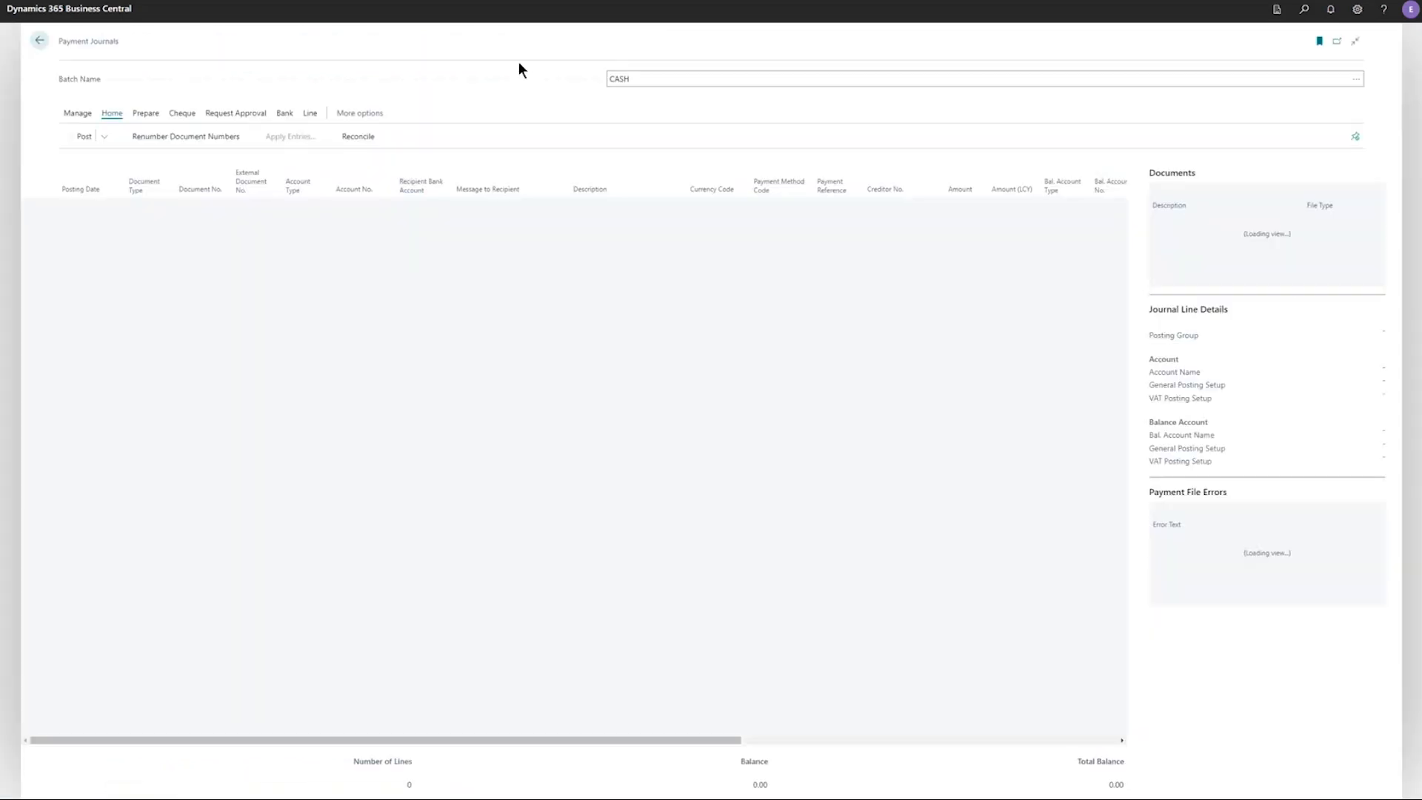
left_click(145, 113)
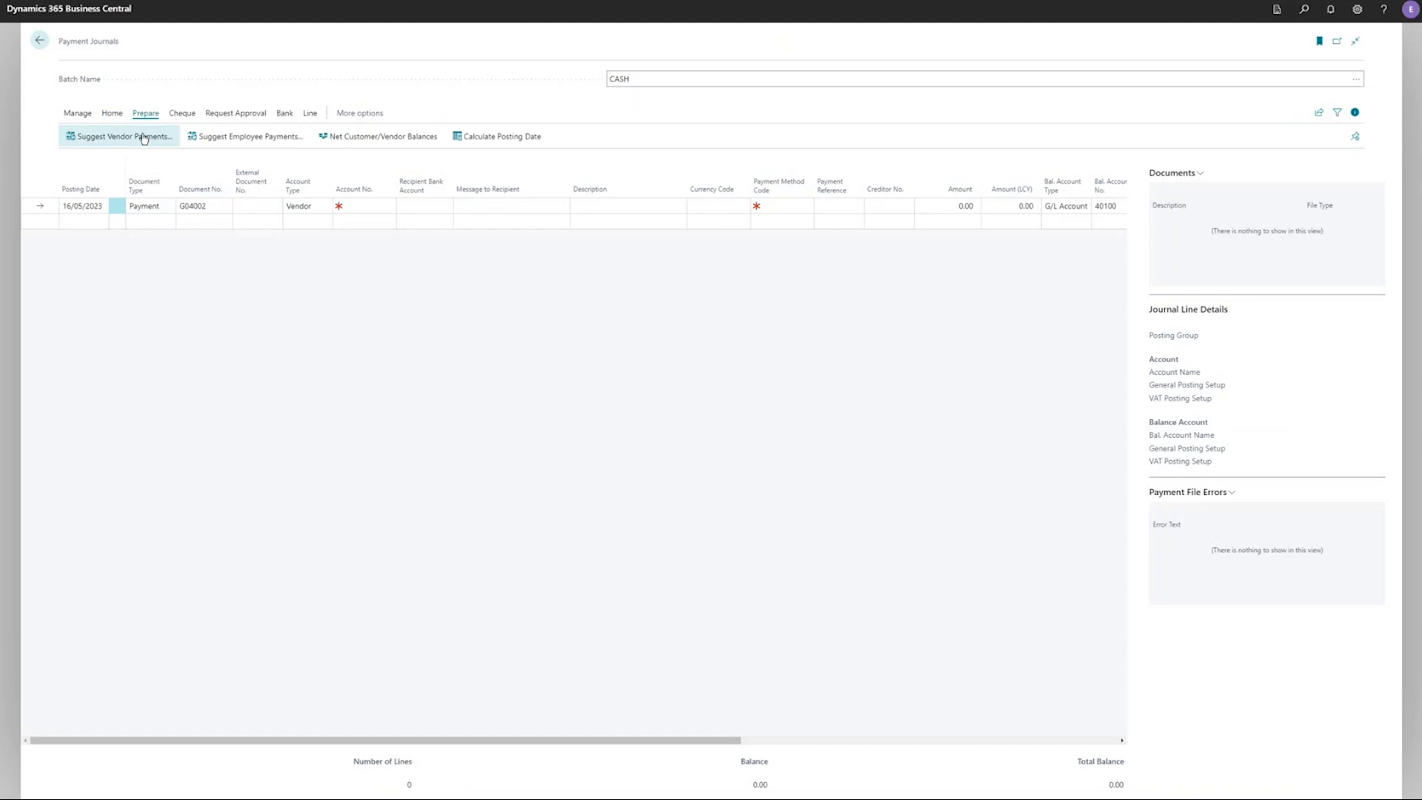
left_click(144, 137)
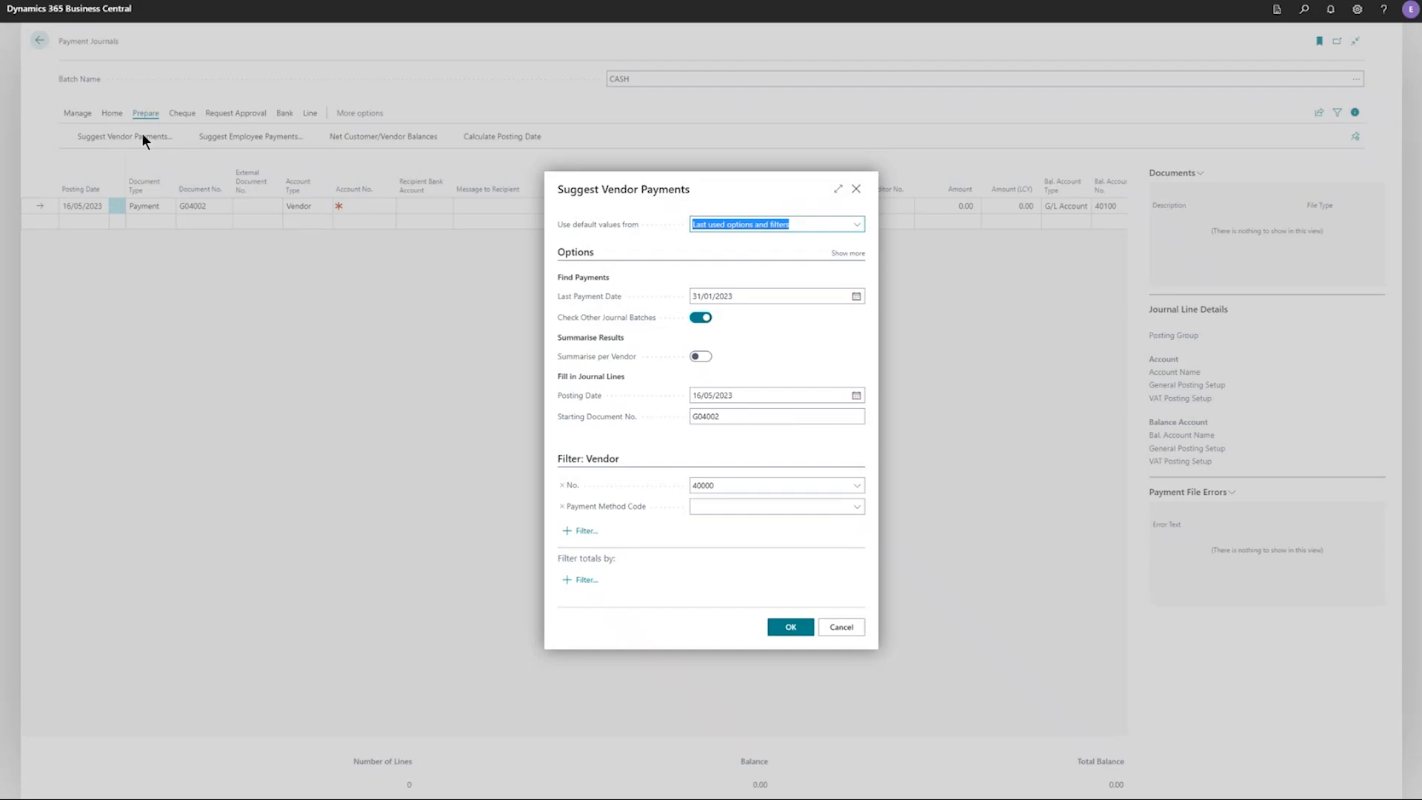
left_click(796, 632)
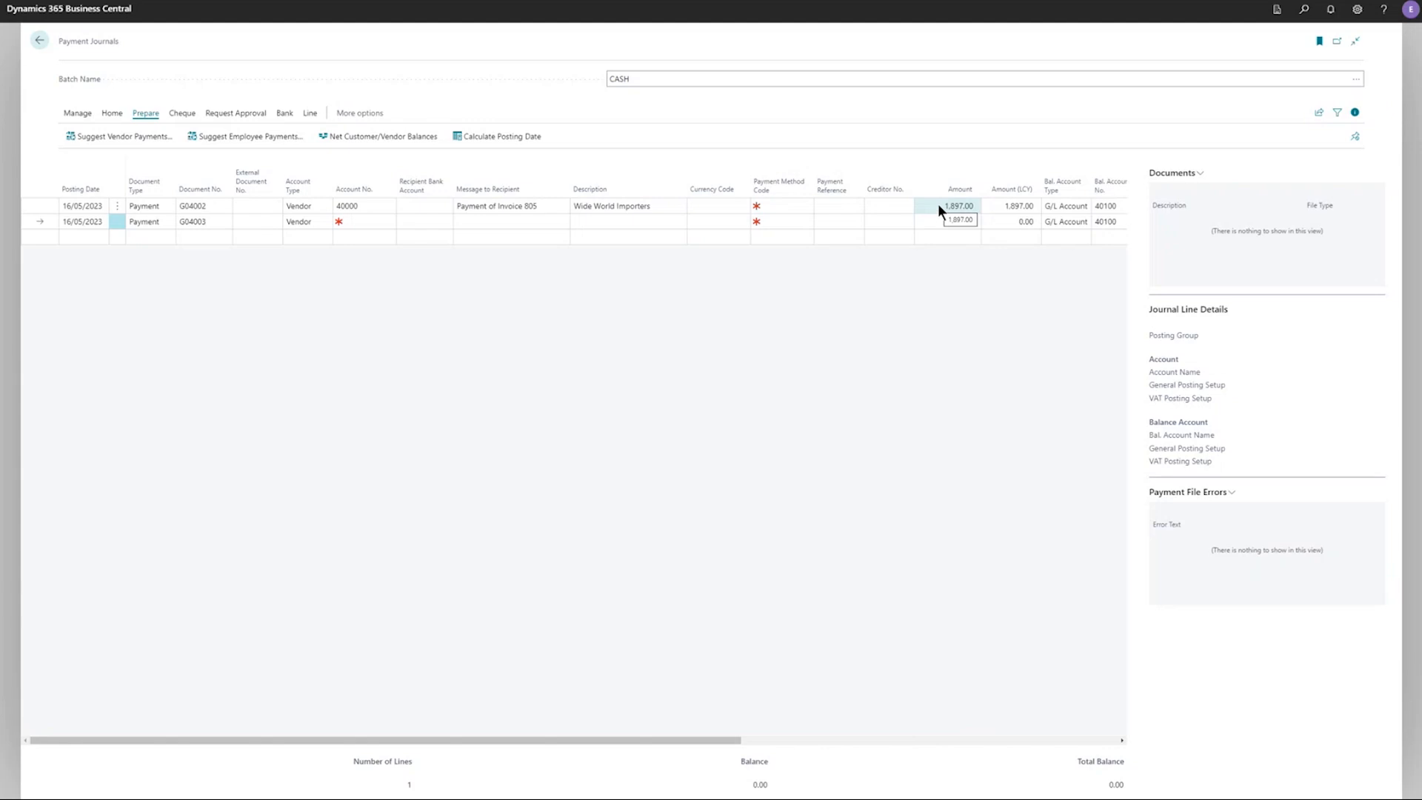
Step: Set the payment method code to BANK on the invoice 805 payment line and post the journal
left_click(797, 208)
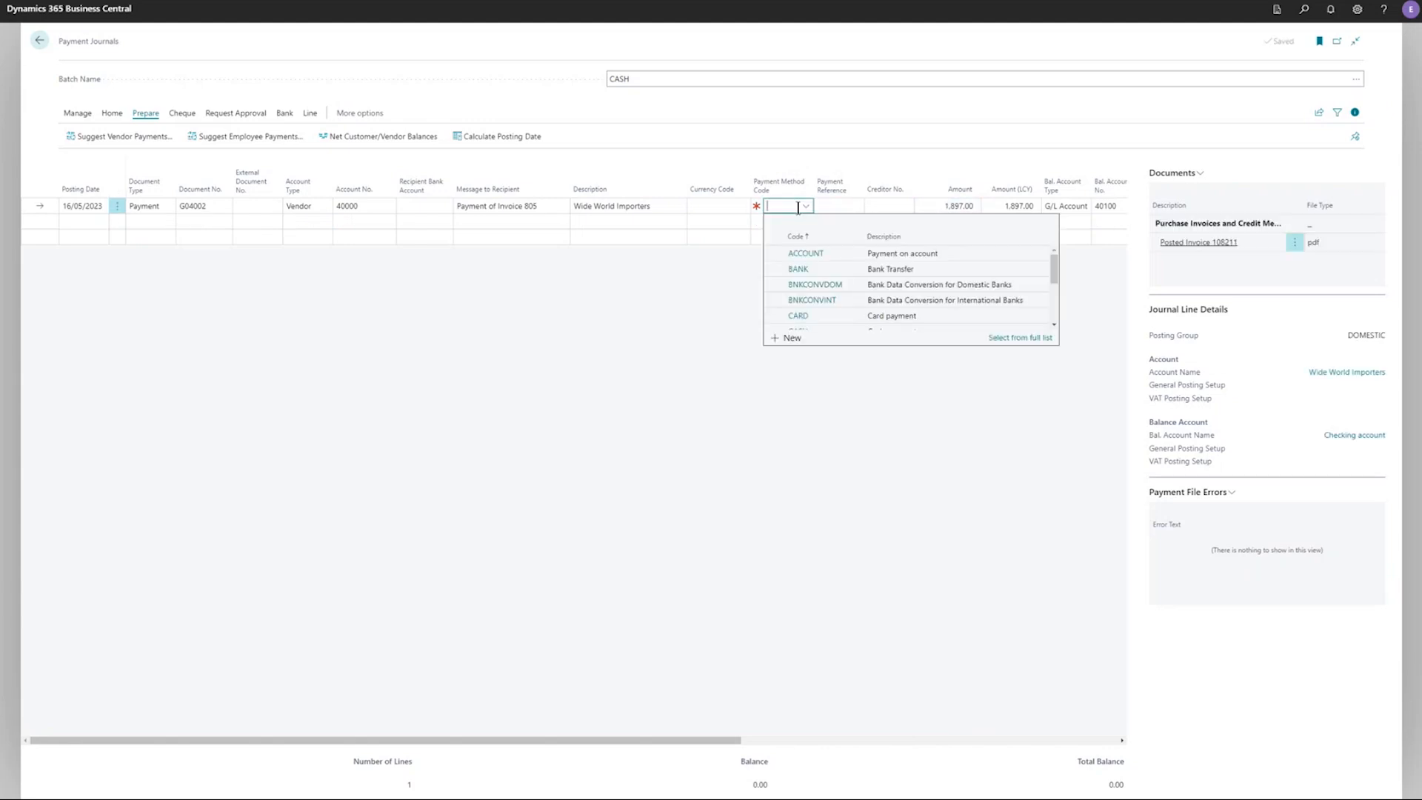
left_click(806, 269)
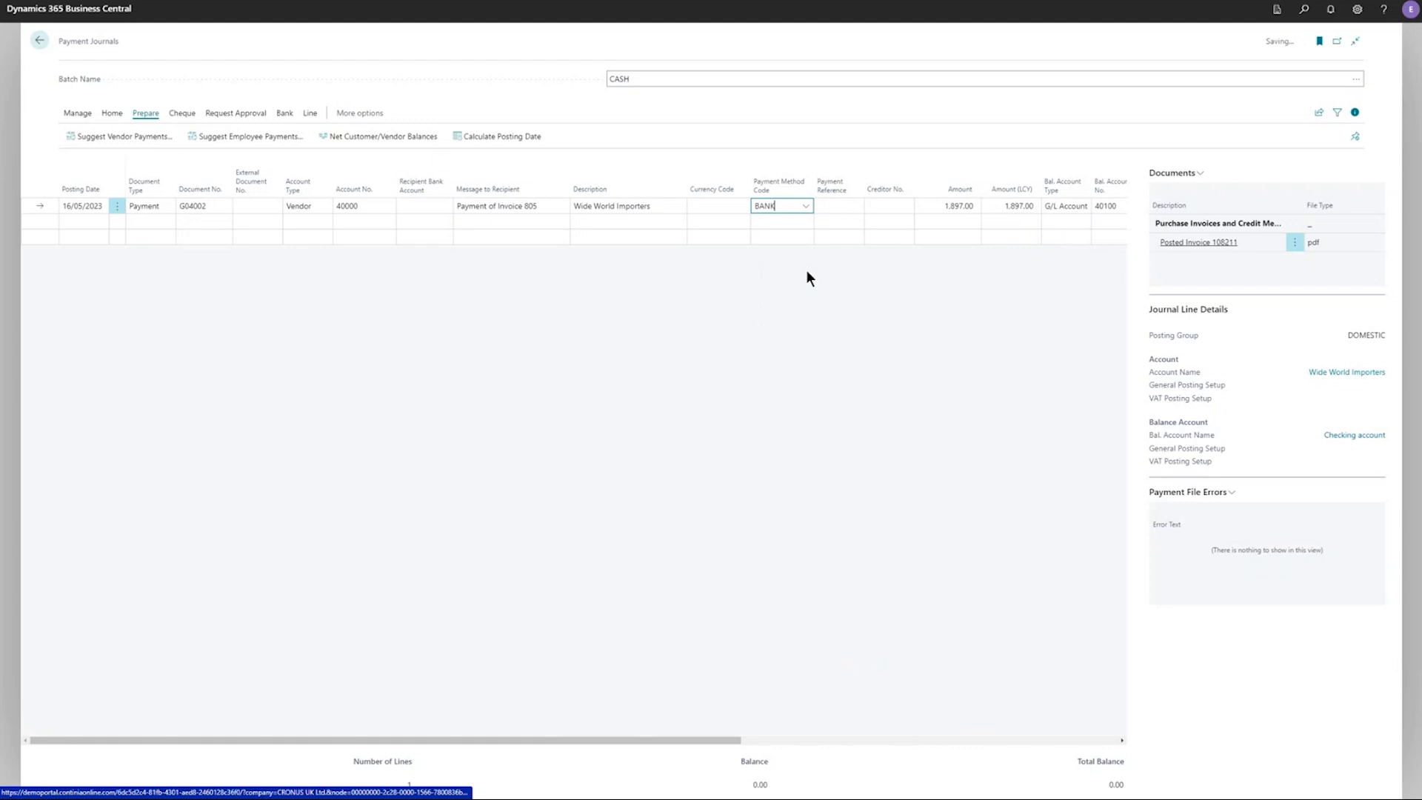
left_click(112, 112)
left_click(78, 135)
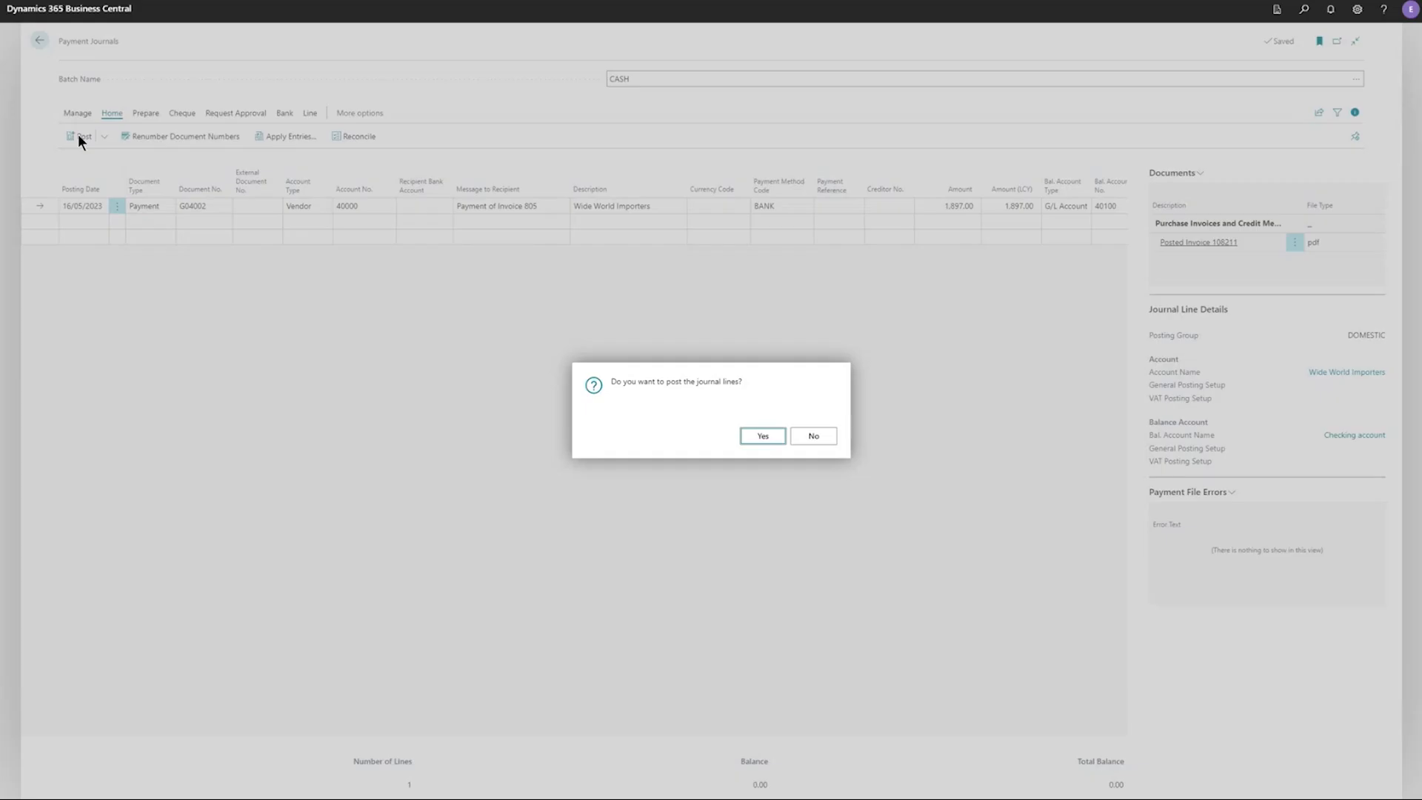
left_click(765, 436)
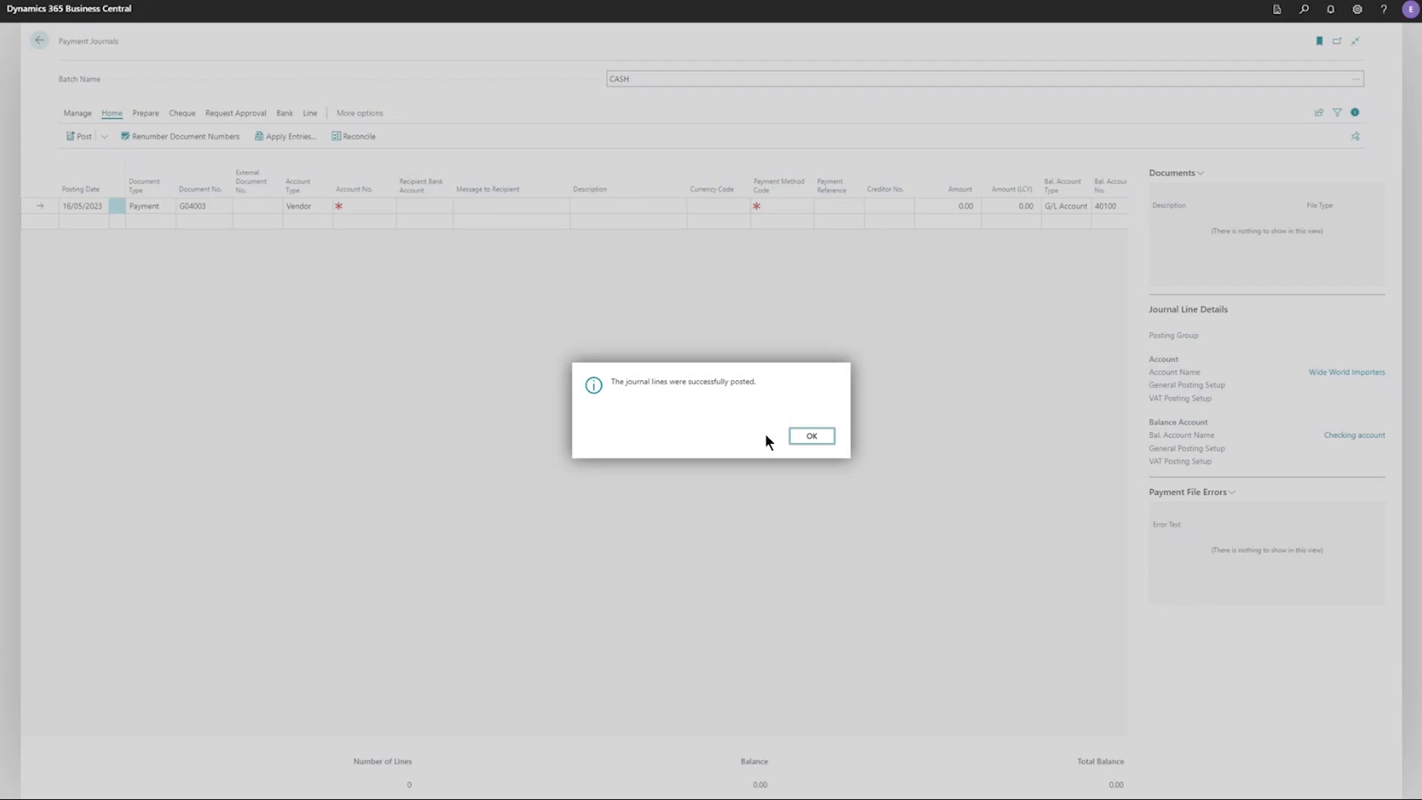
Step: Acknowledge the posted payment journal and return to the home page
left_click(807, 441)
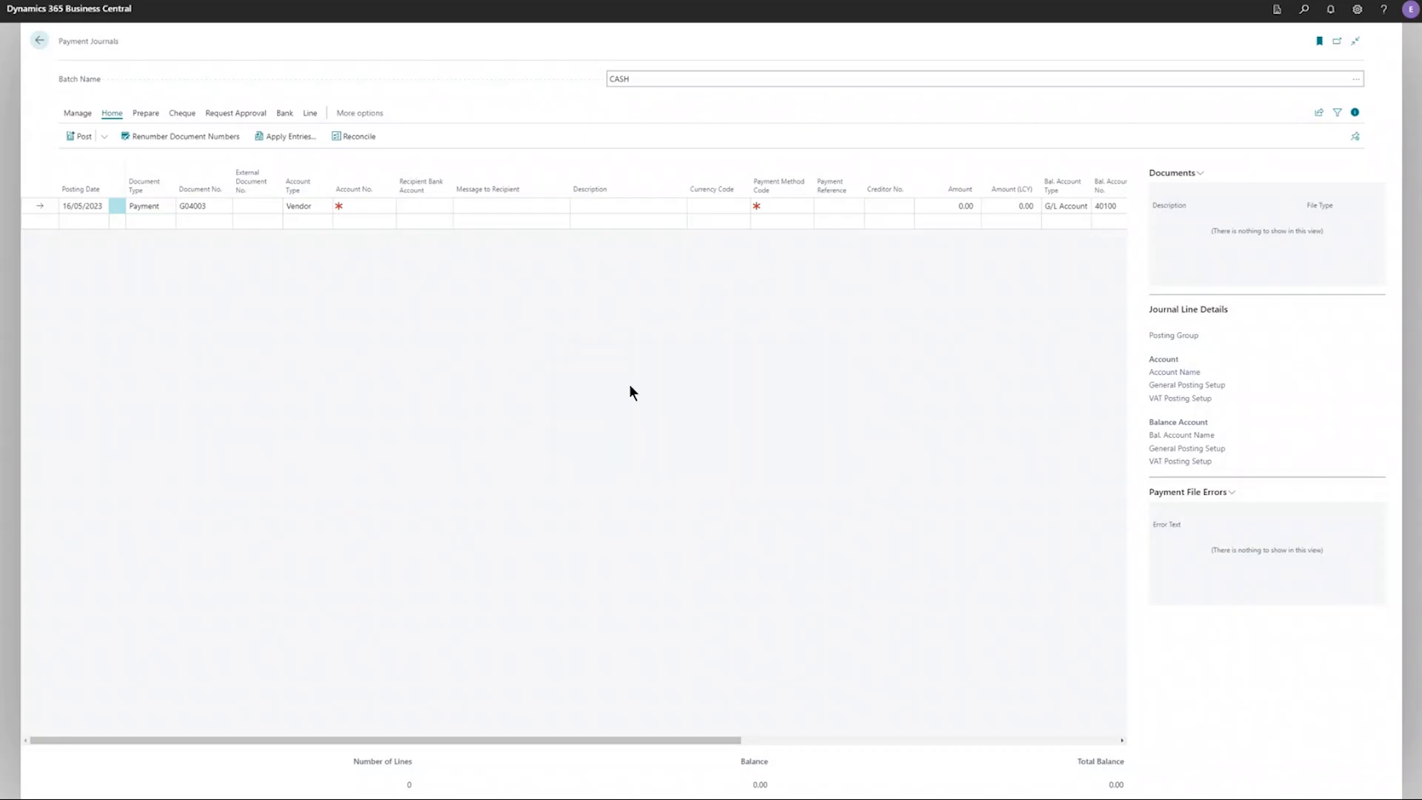
left_click(37, 43)
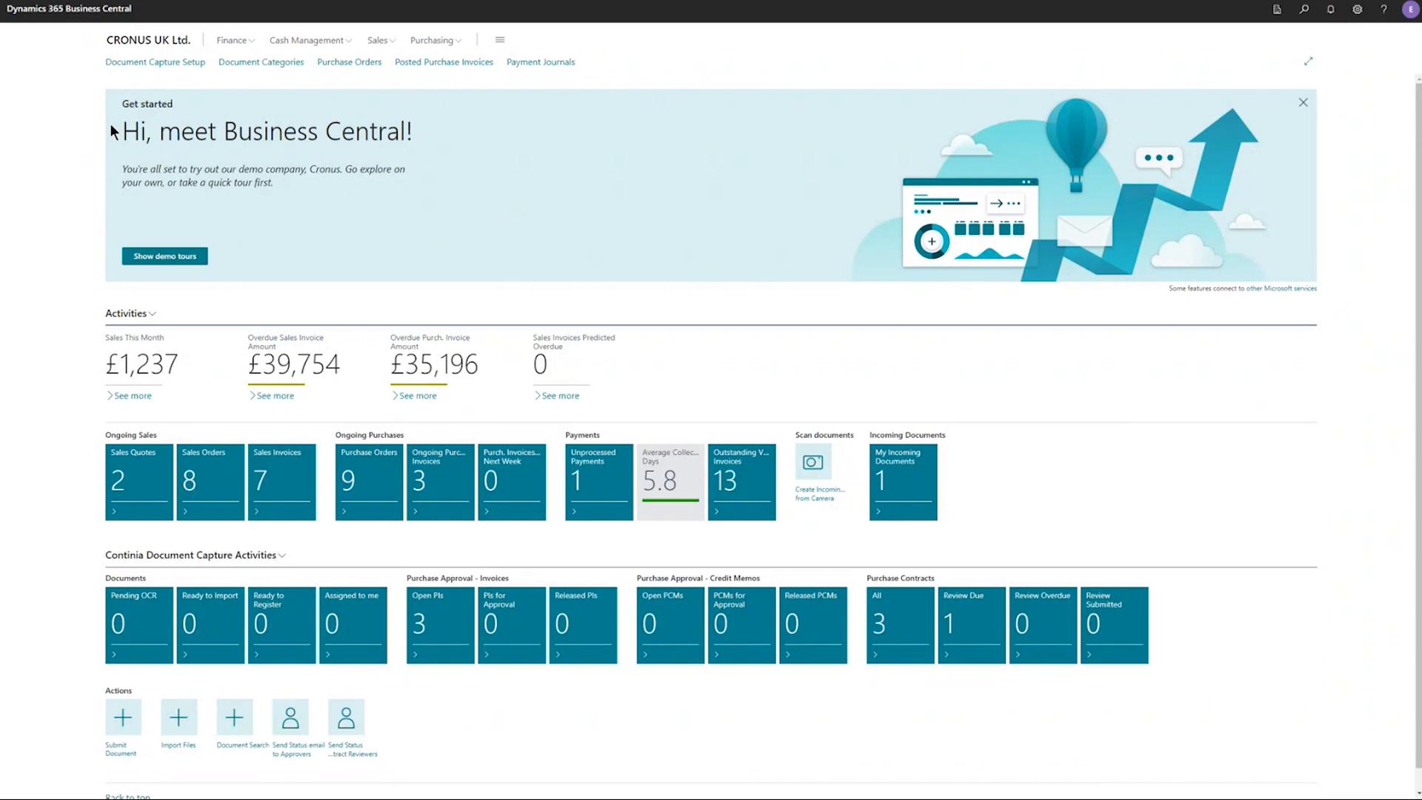
key("alt+Tab")
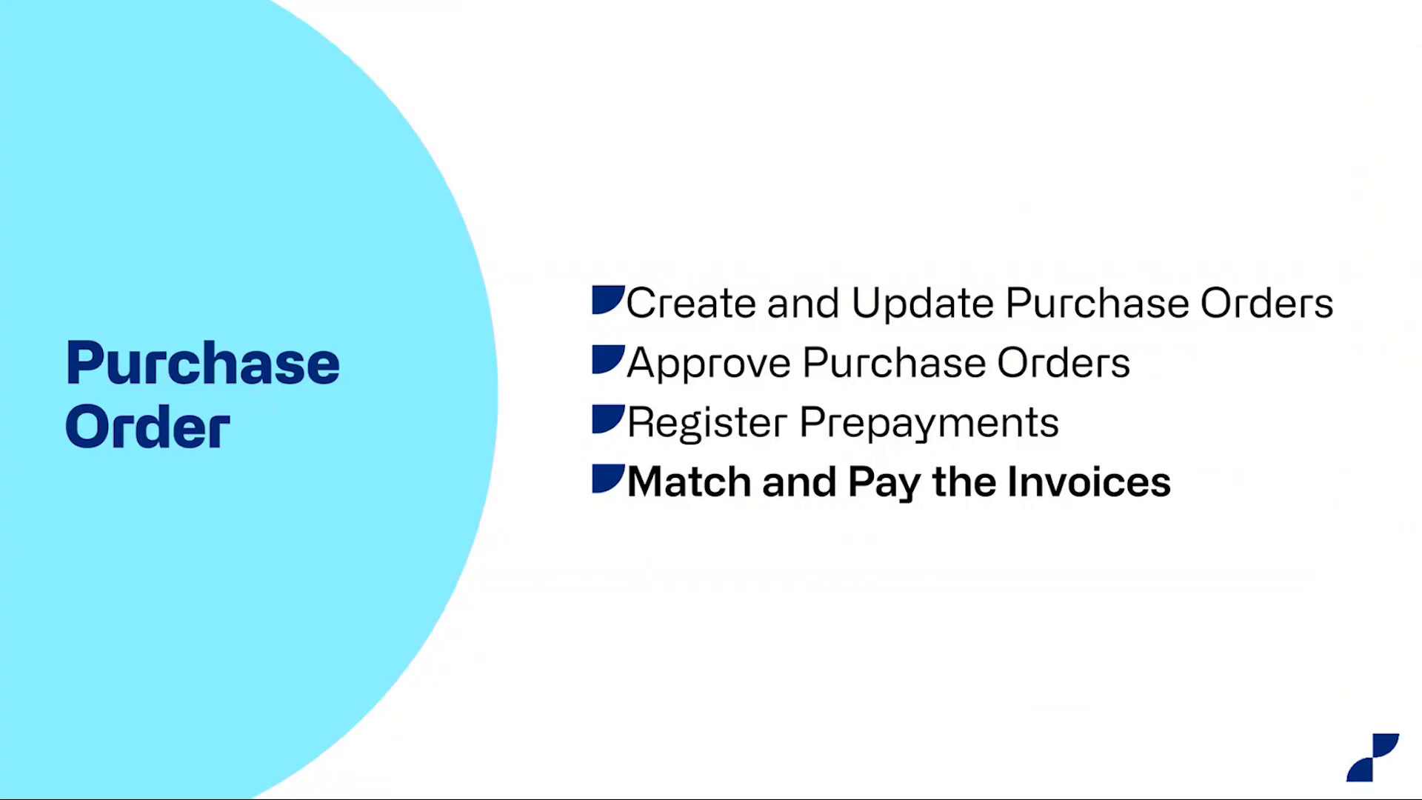
key("Right")
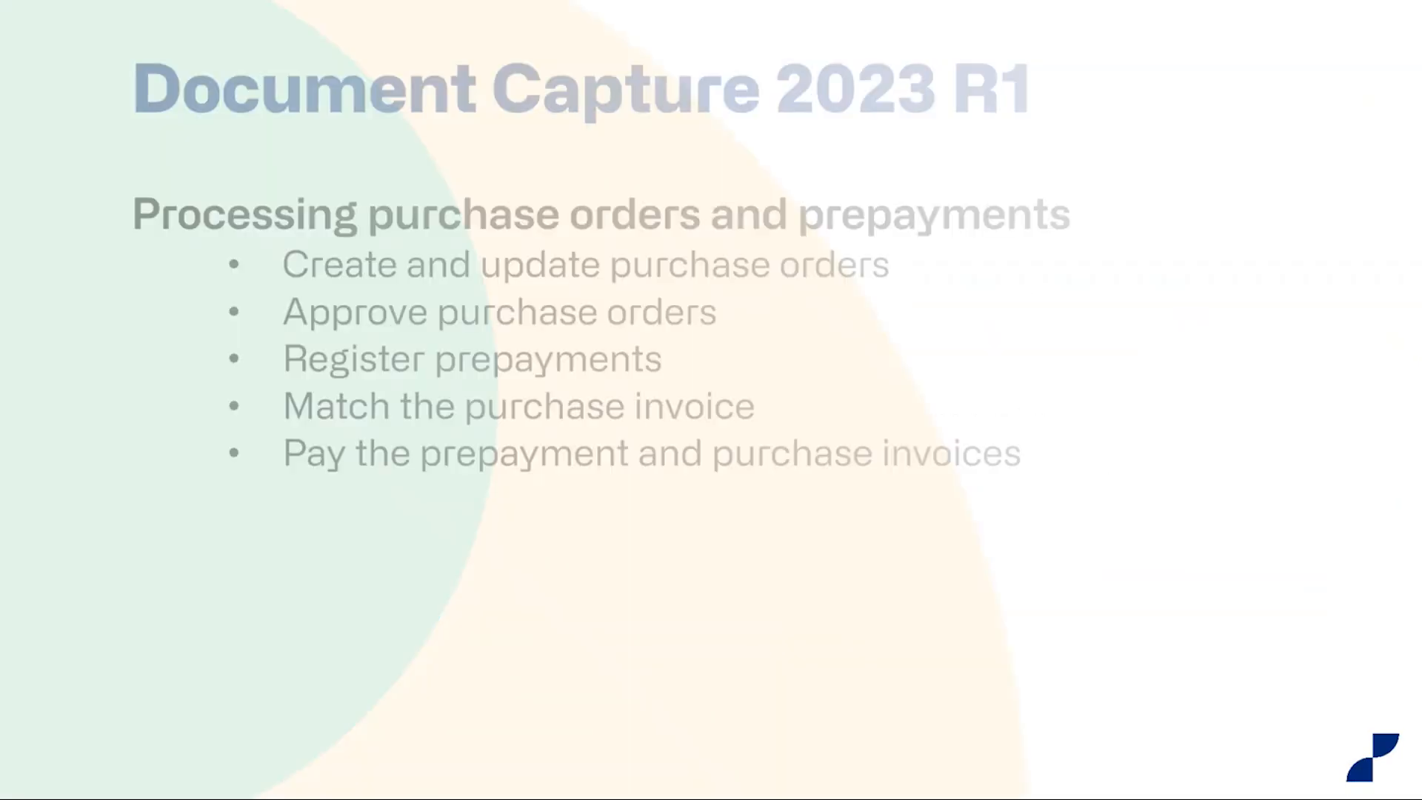
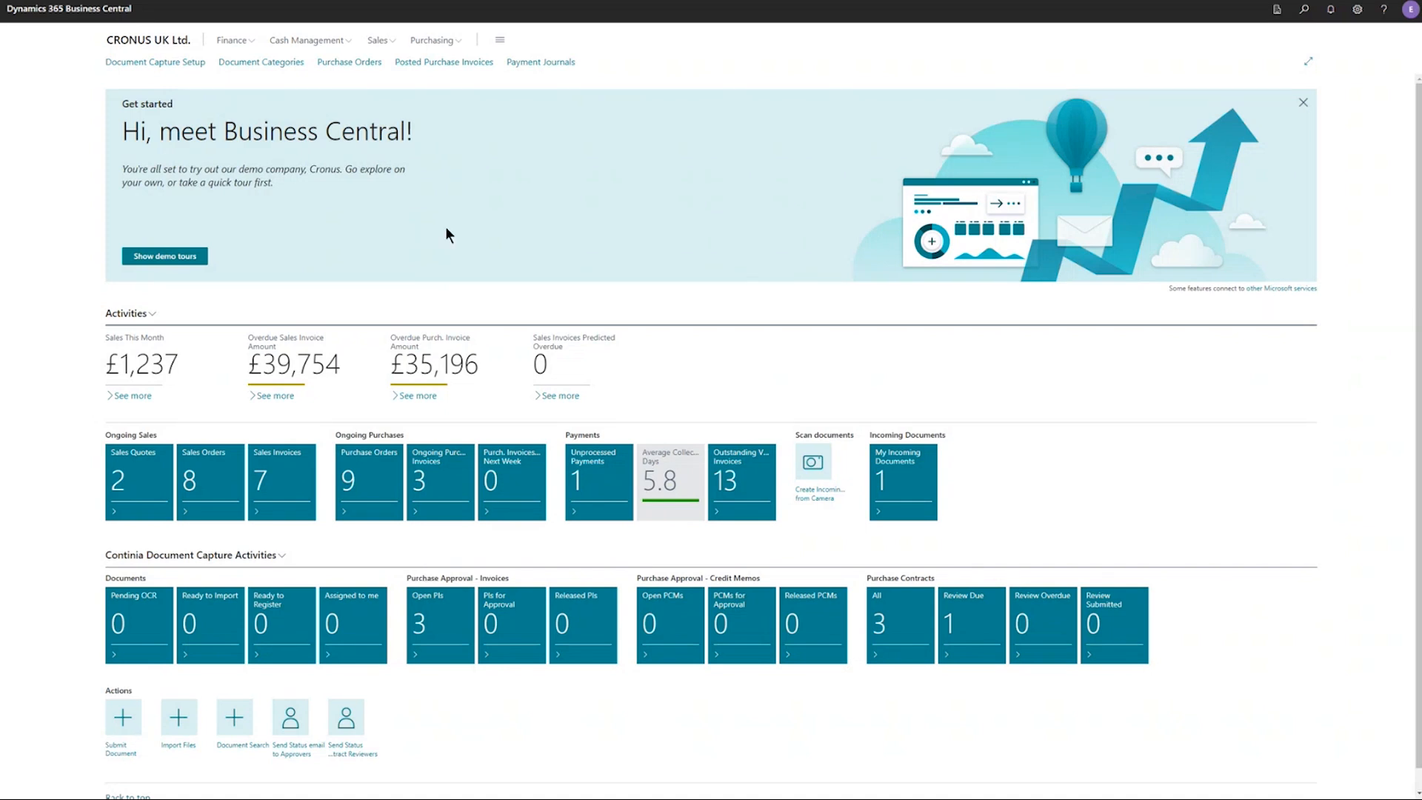
Step: Review the line recognition and matching settings on the master PDF template of the PURCHASE document category
left_click(261, 61)
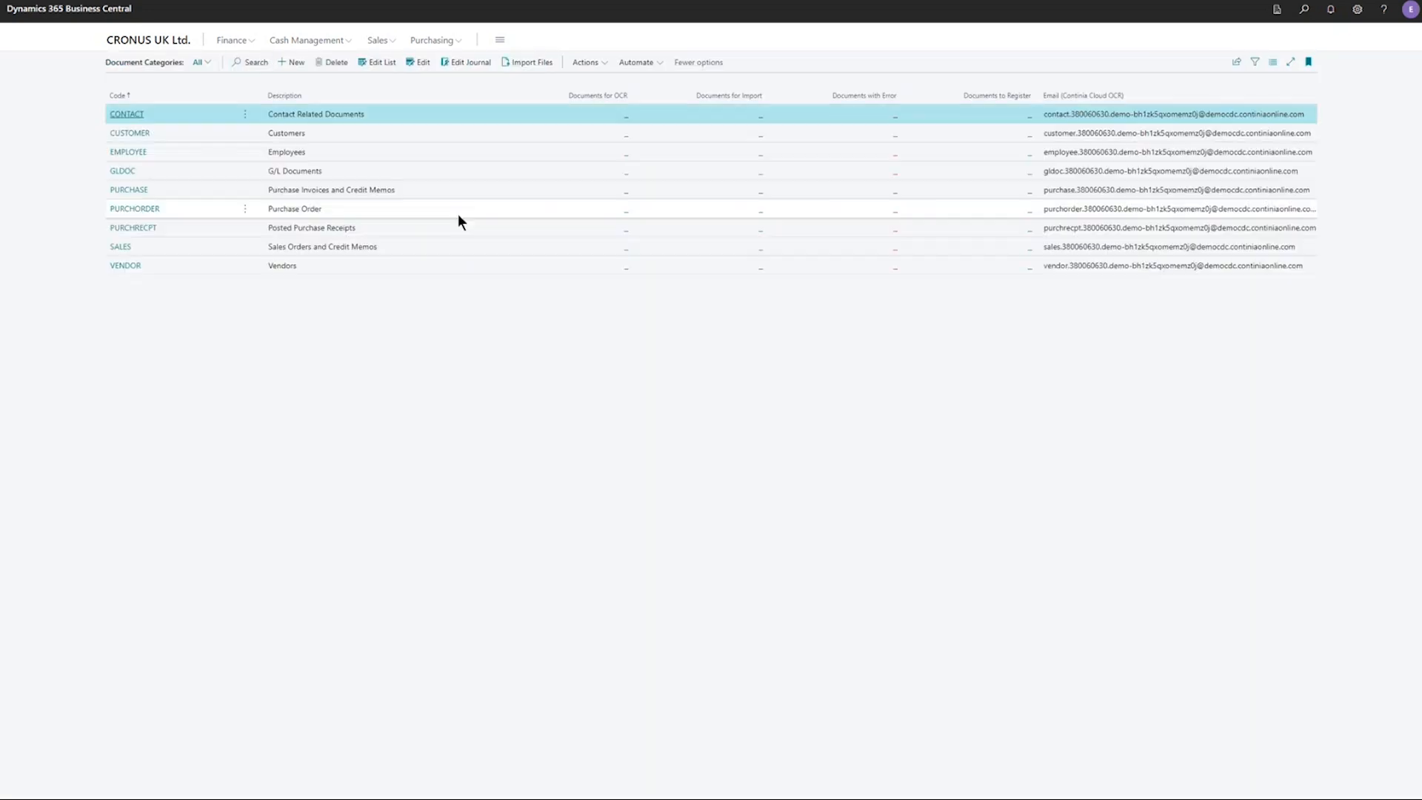
left_click(345, 184)
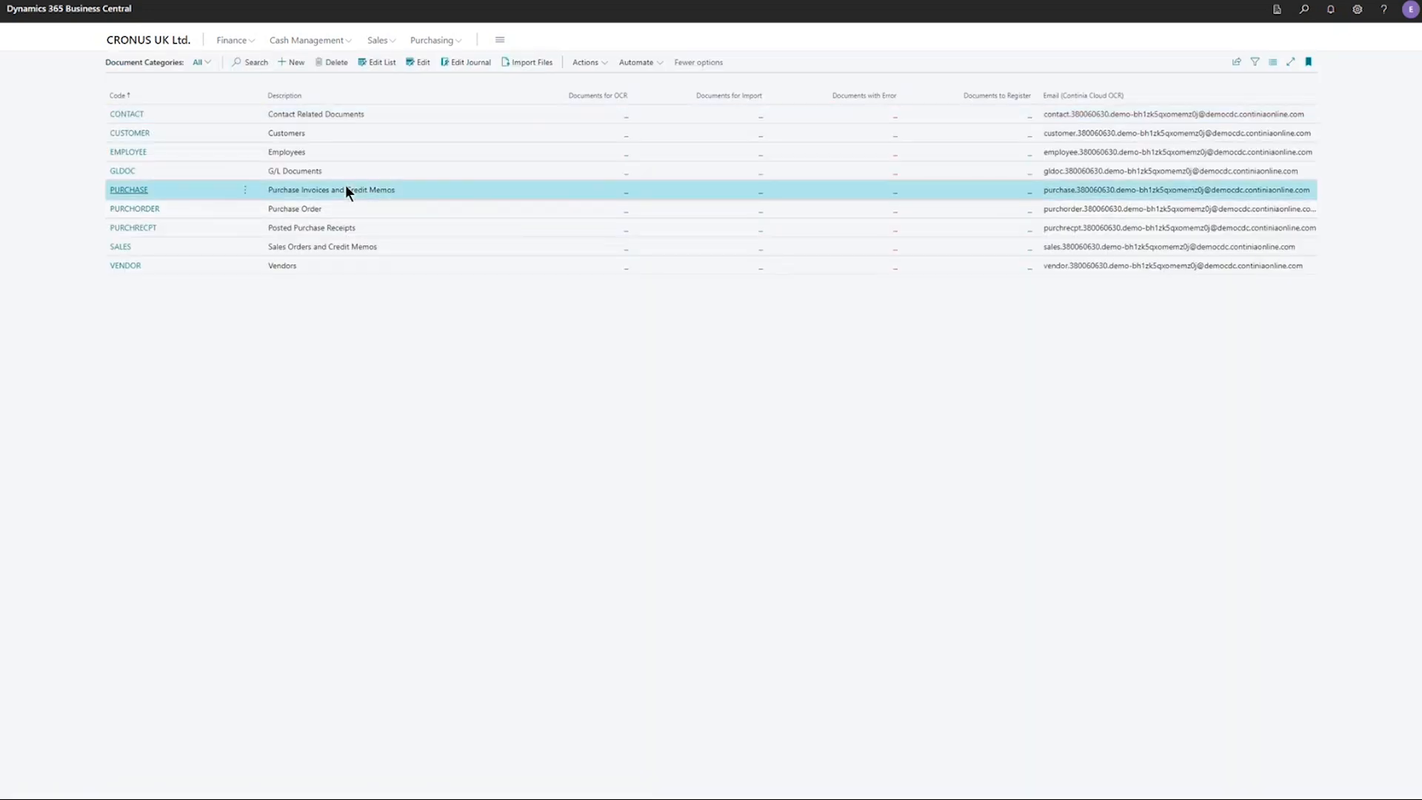
left_click(423, 63)
scroll(585, 575, "down", 3)
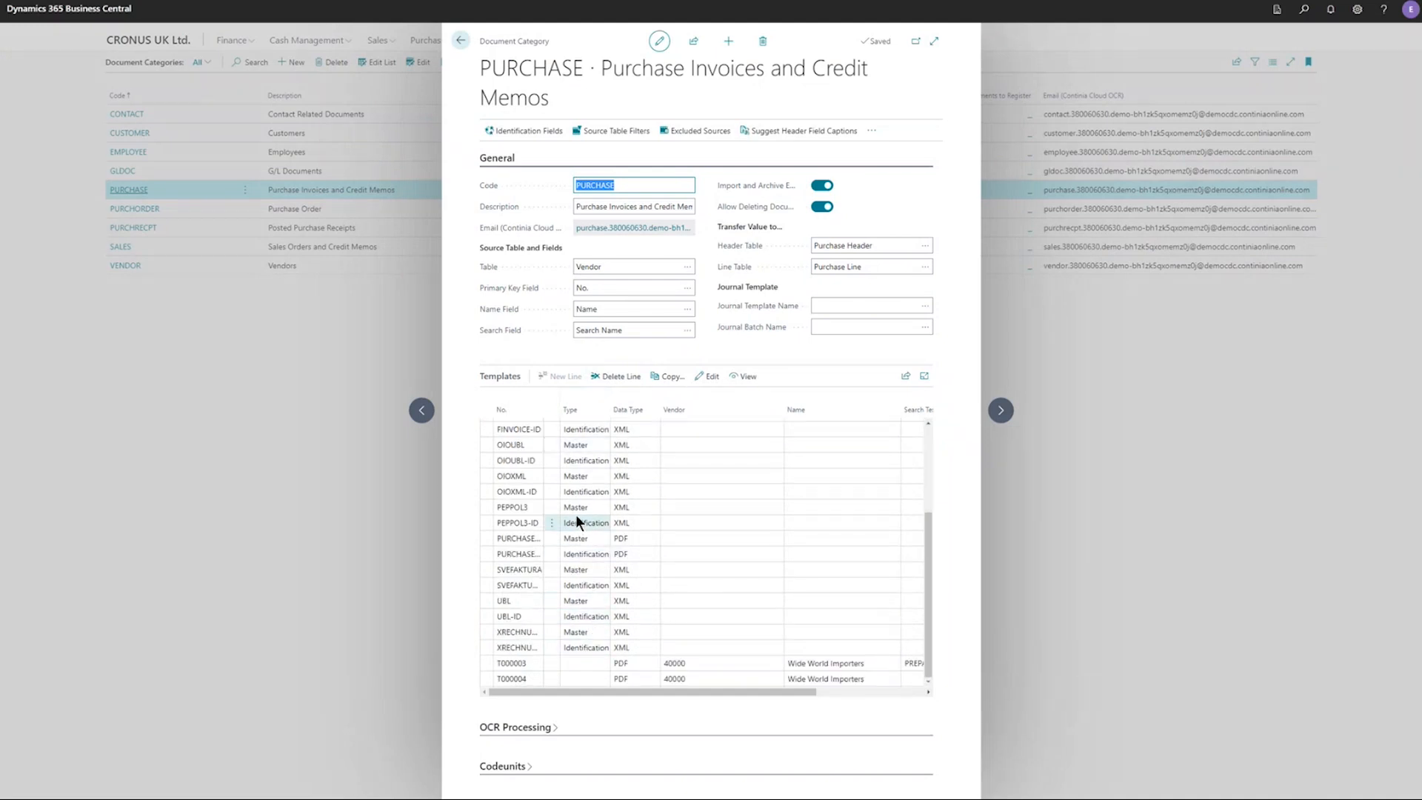
left_click(581, 539)
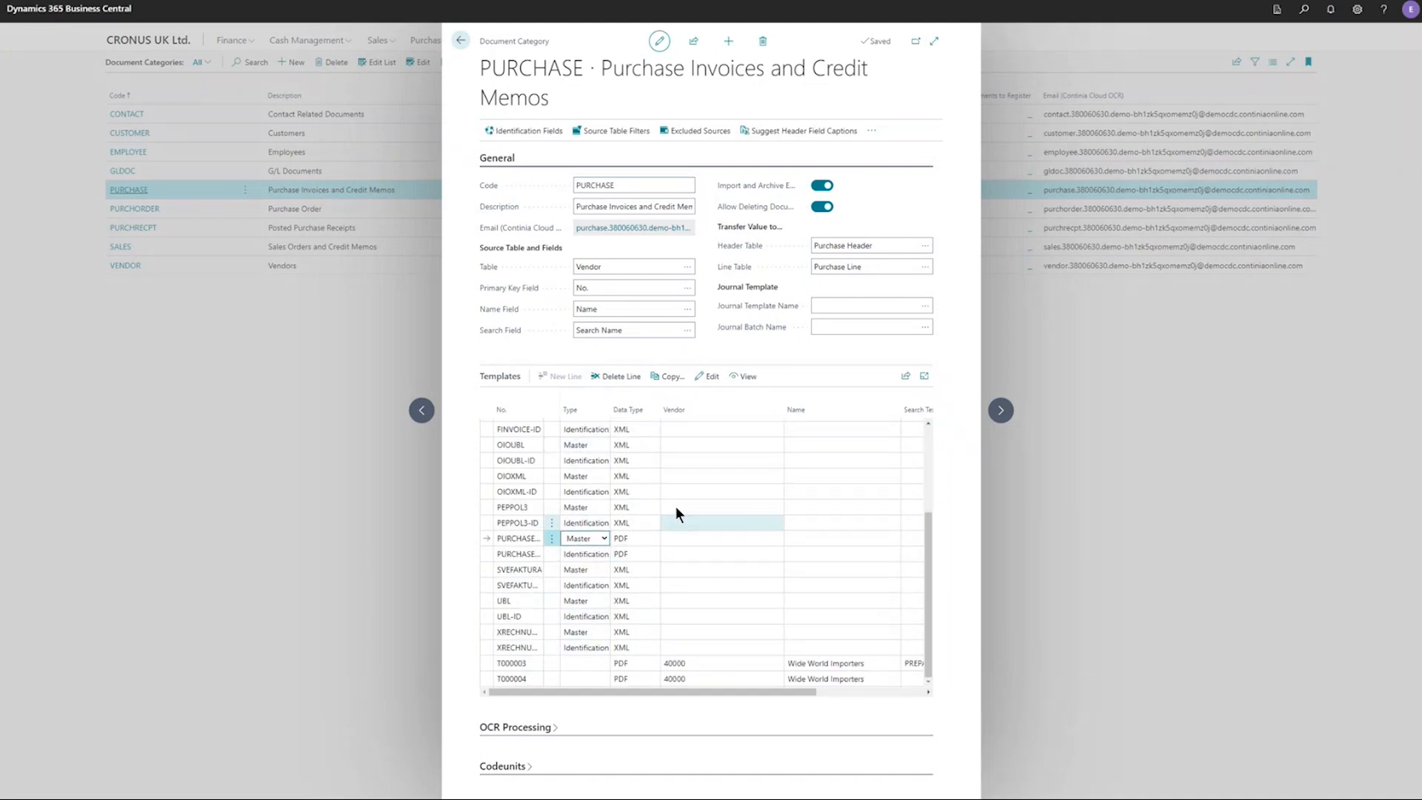
left_click(712, 377)
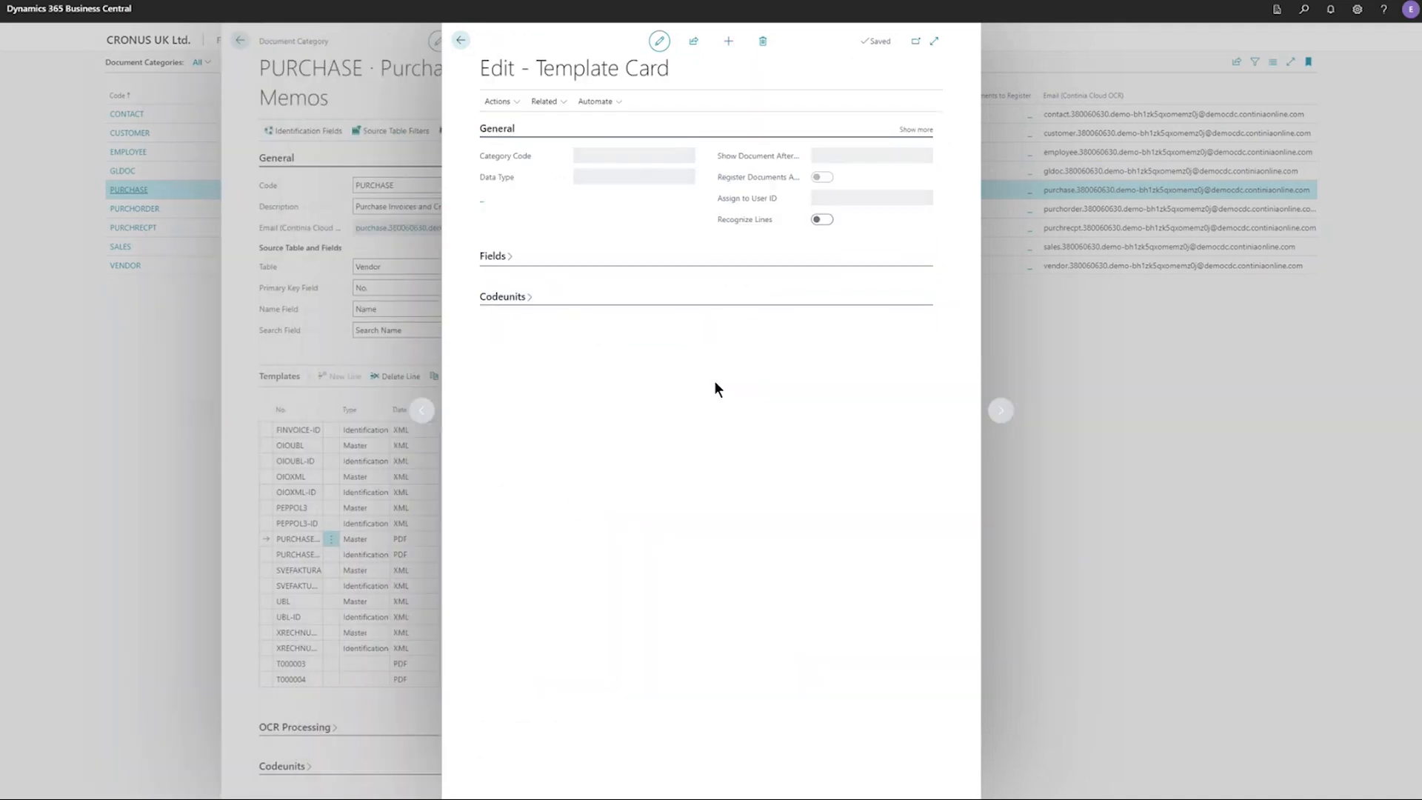
mouse_move(739, 282)
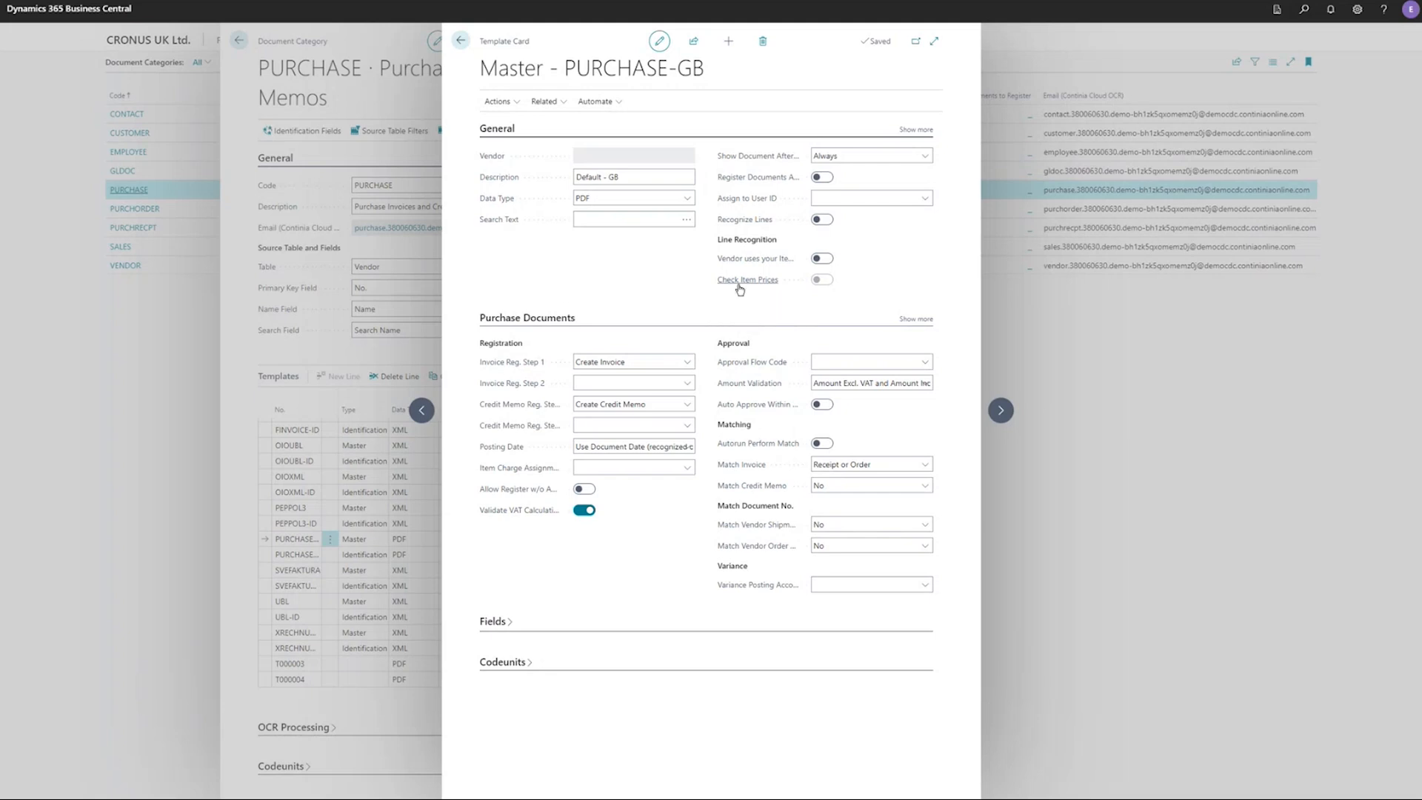
left_click(458, 43)
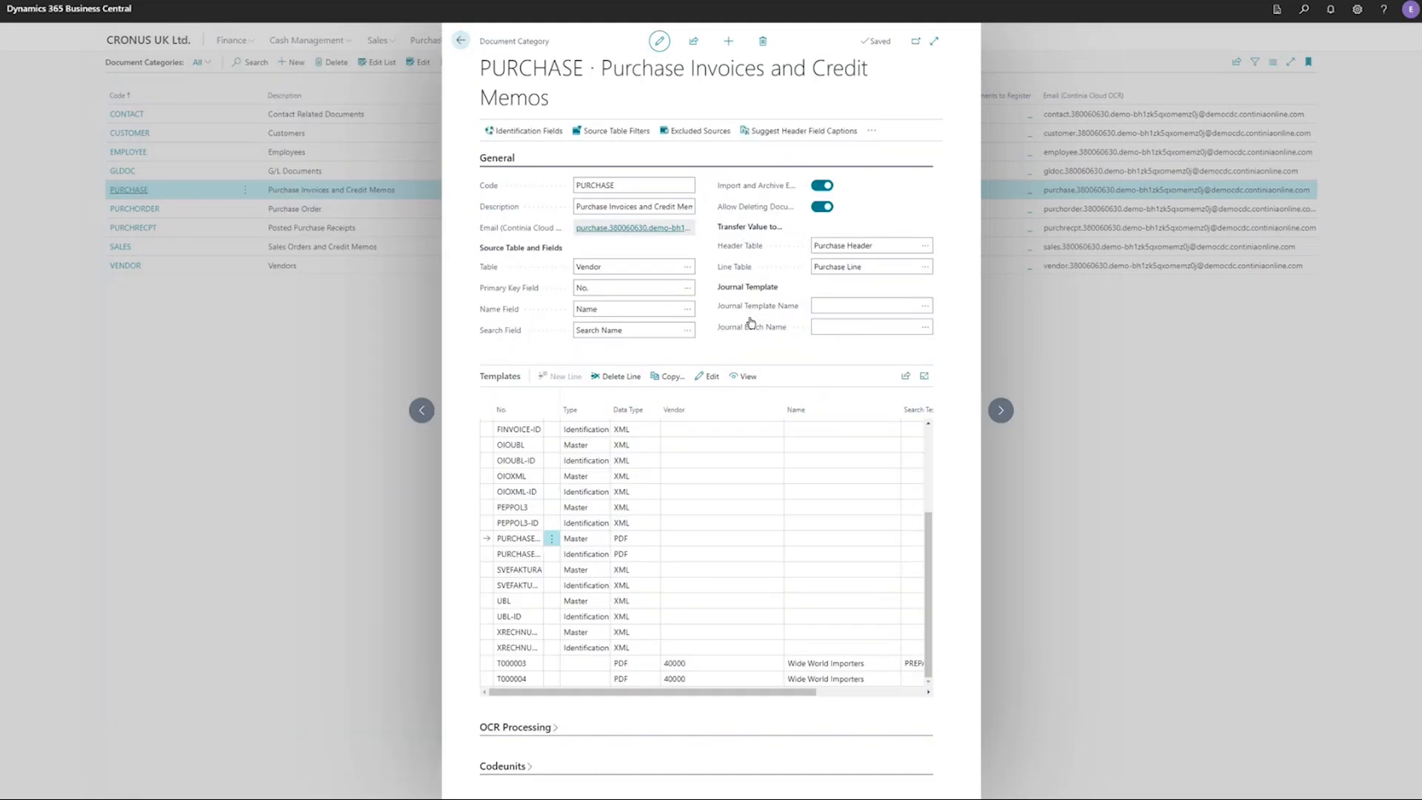
Step: Review the line recognition settings on the PURCHORDER category's master template, and return to the home page
left_click(1000, 410)
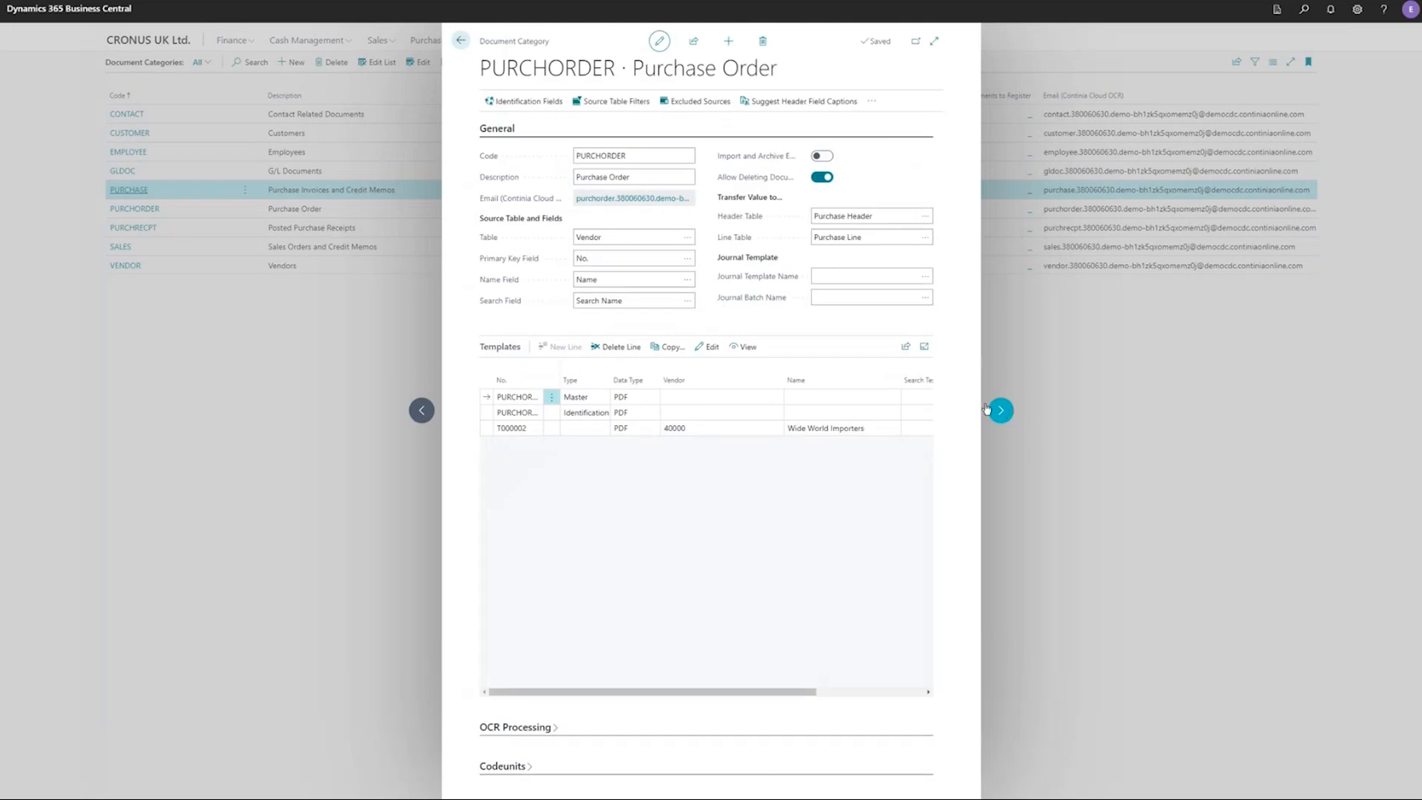
left_click(709, 347)
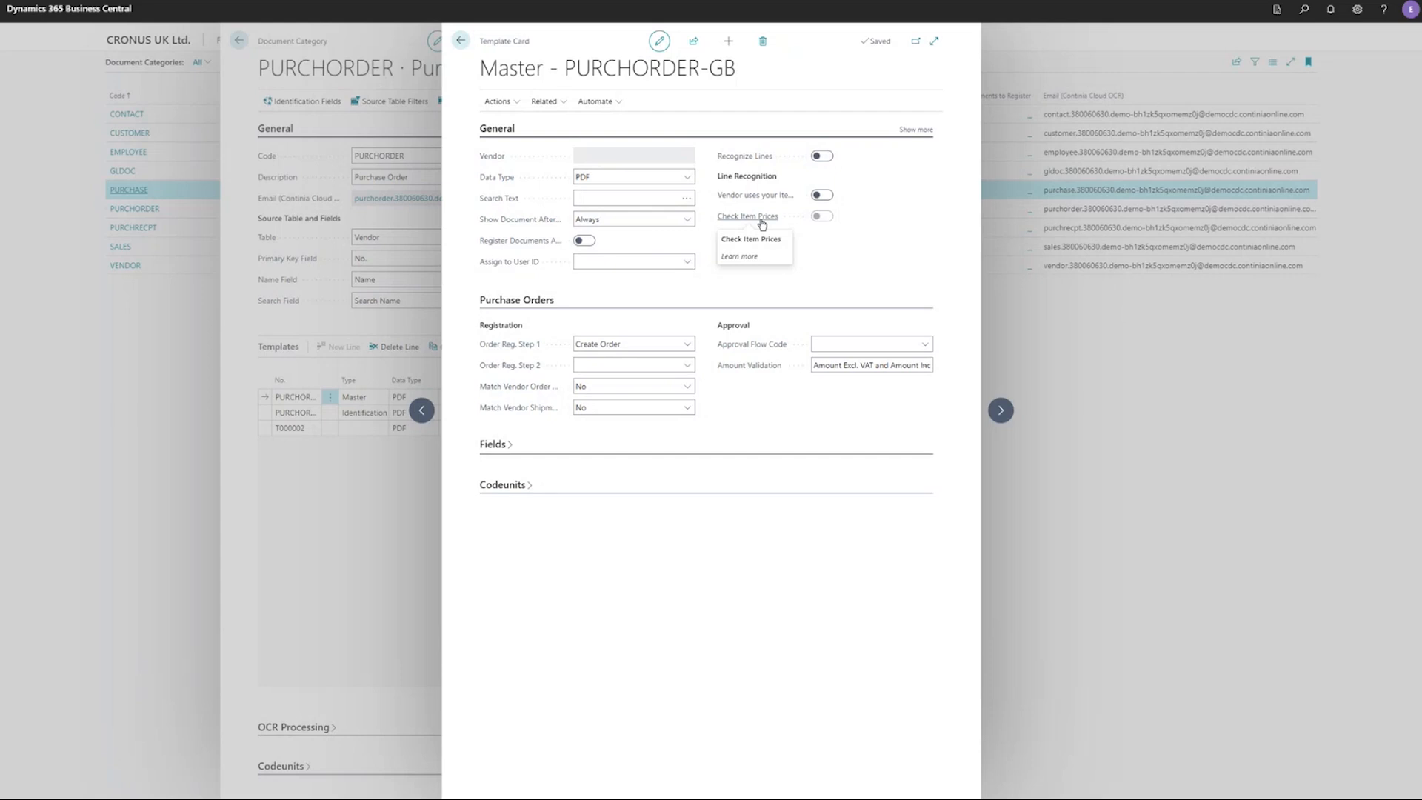
left_click(461, 42)
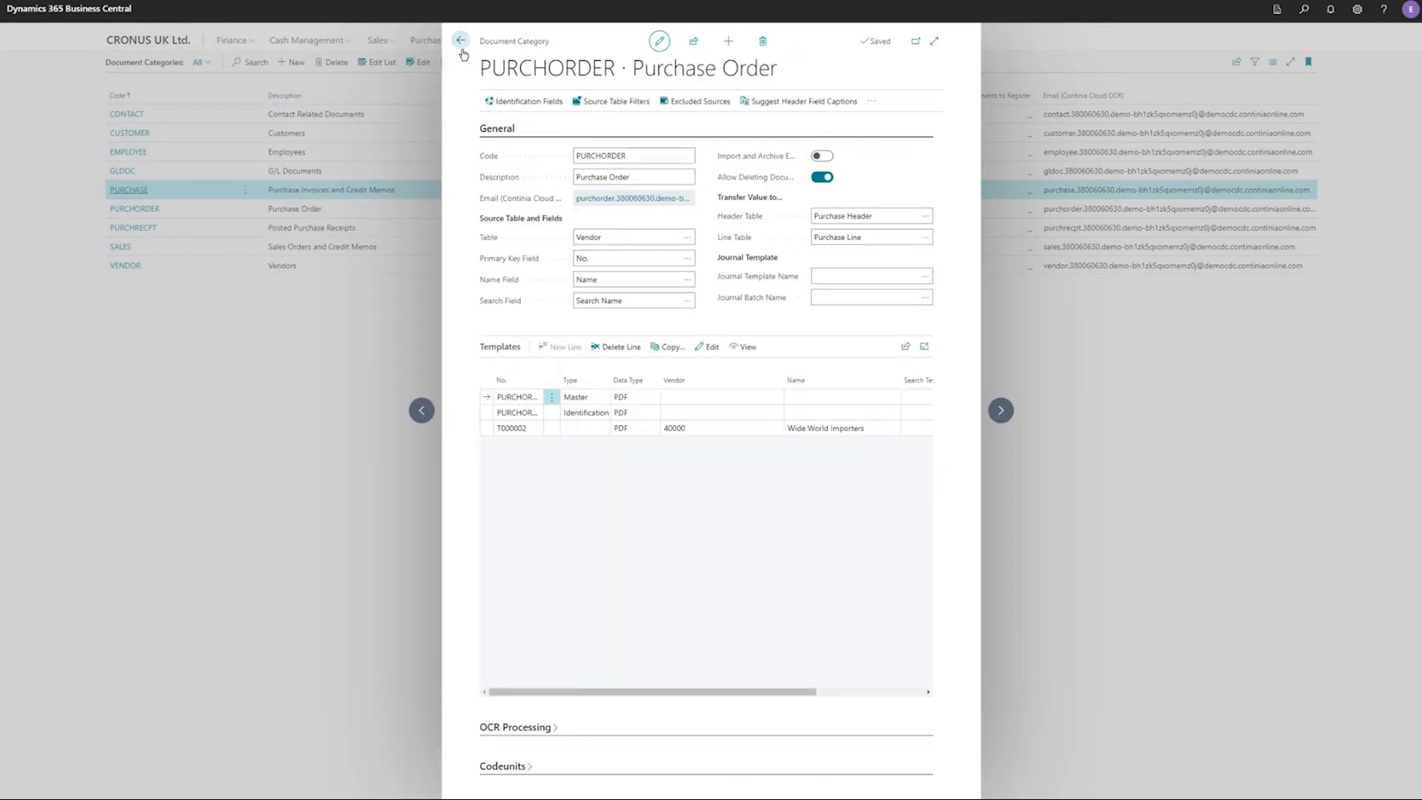
left_click(462, 41)
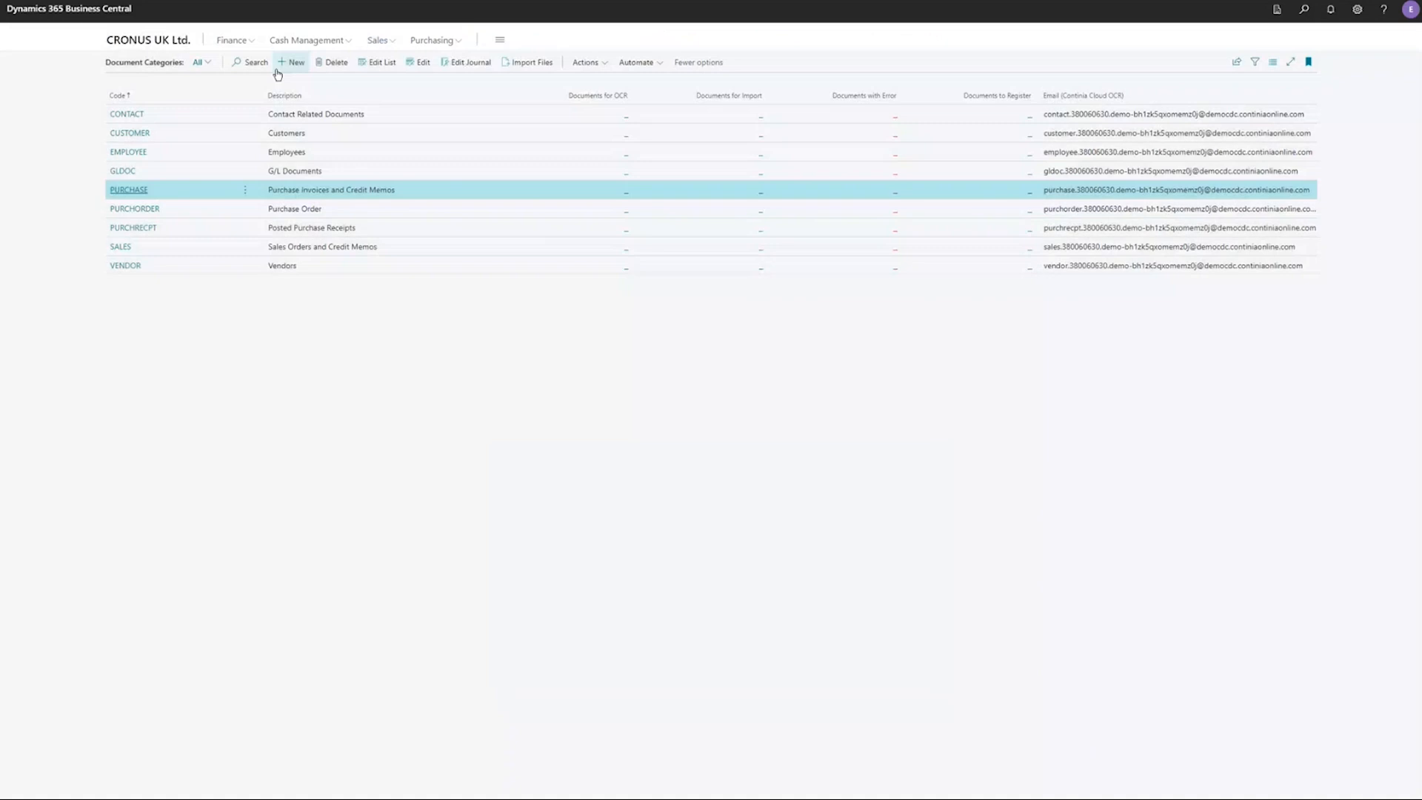
left_click(158, 42)
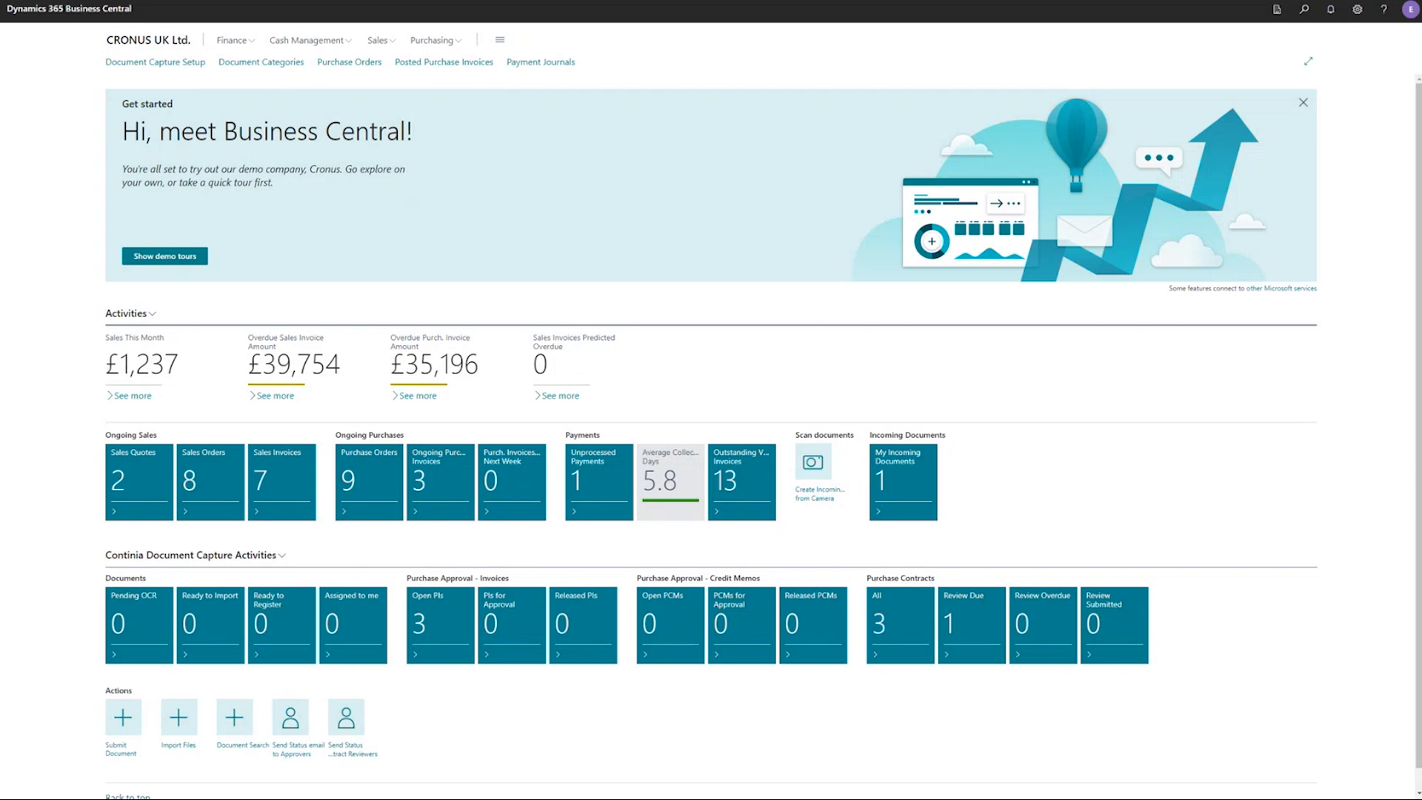
Step: Try adding a line to released Wide World Importers purchase order 106006, locate its Reopen command, and return to the order list
left_click(376, 492)
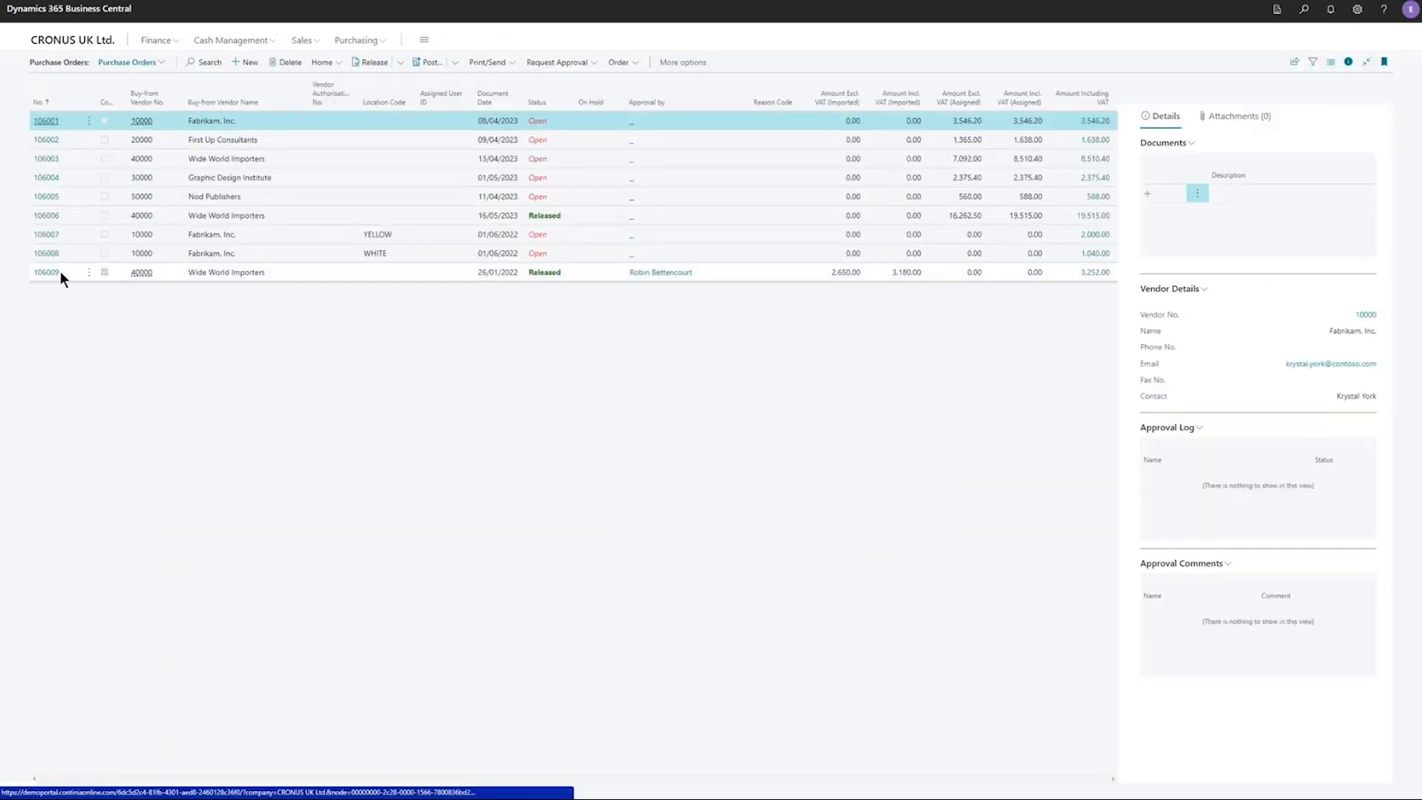
left_click(46, 217)
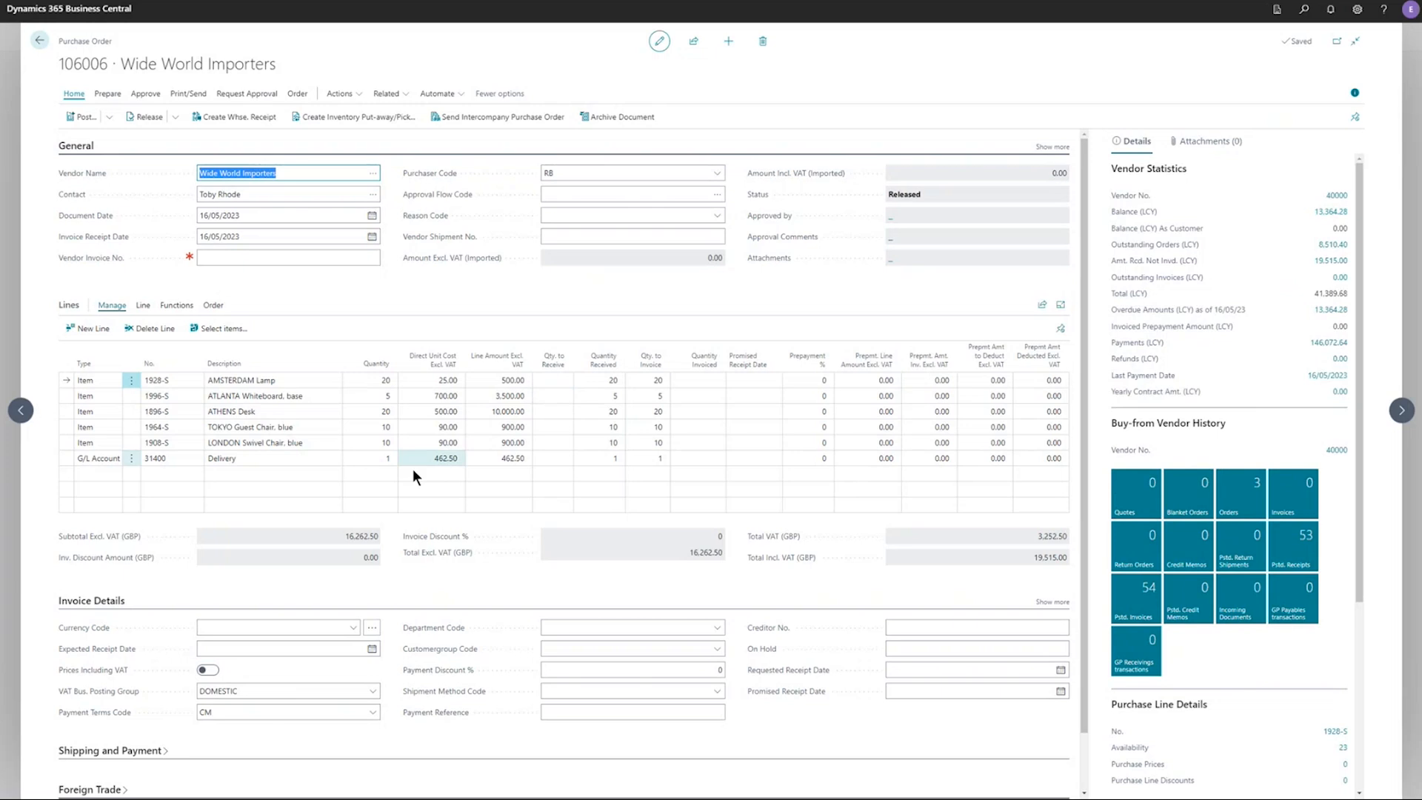
left_click(104, 474)
left_click(103, 473)
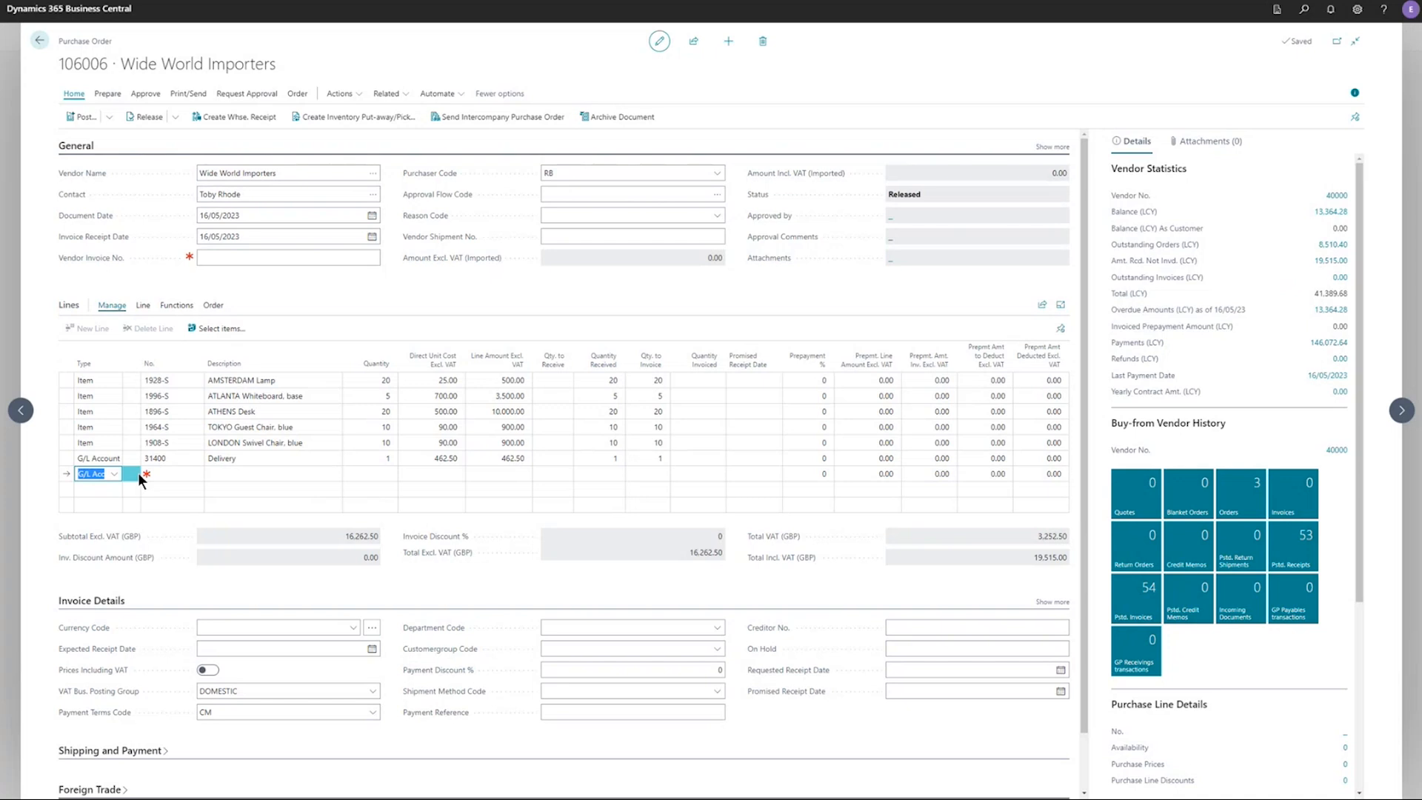
left_click(175, 116)
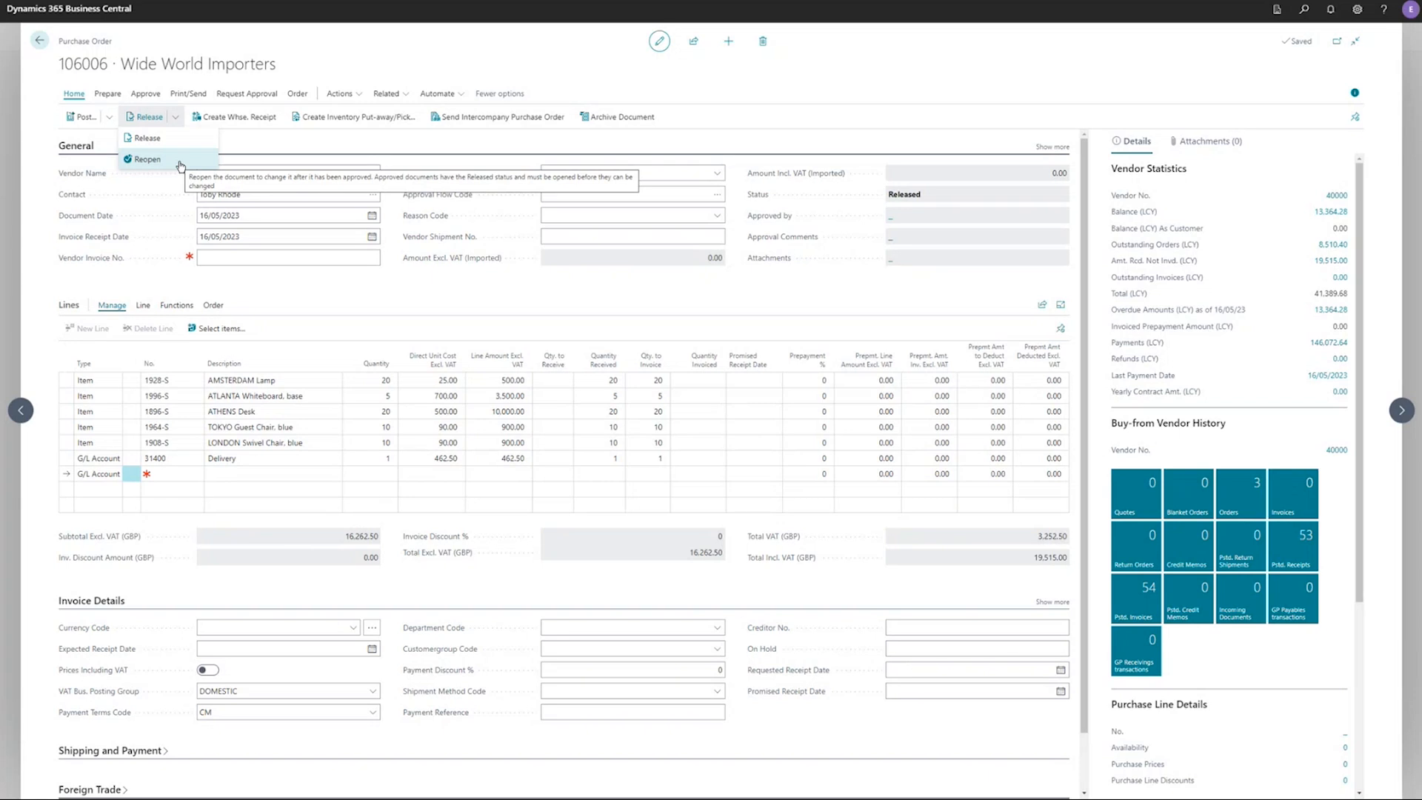
left_click(465, 49)
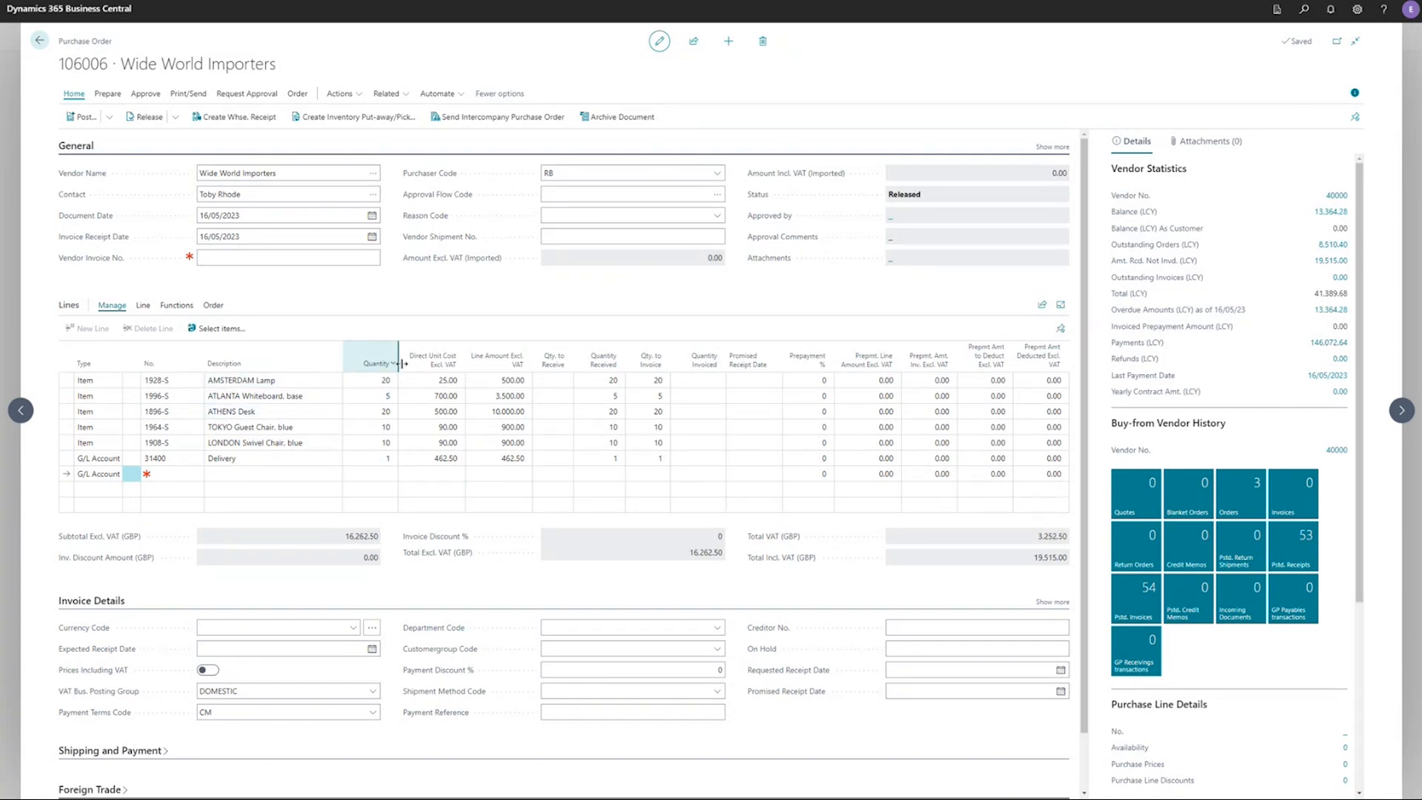
key("Escape")
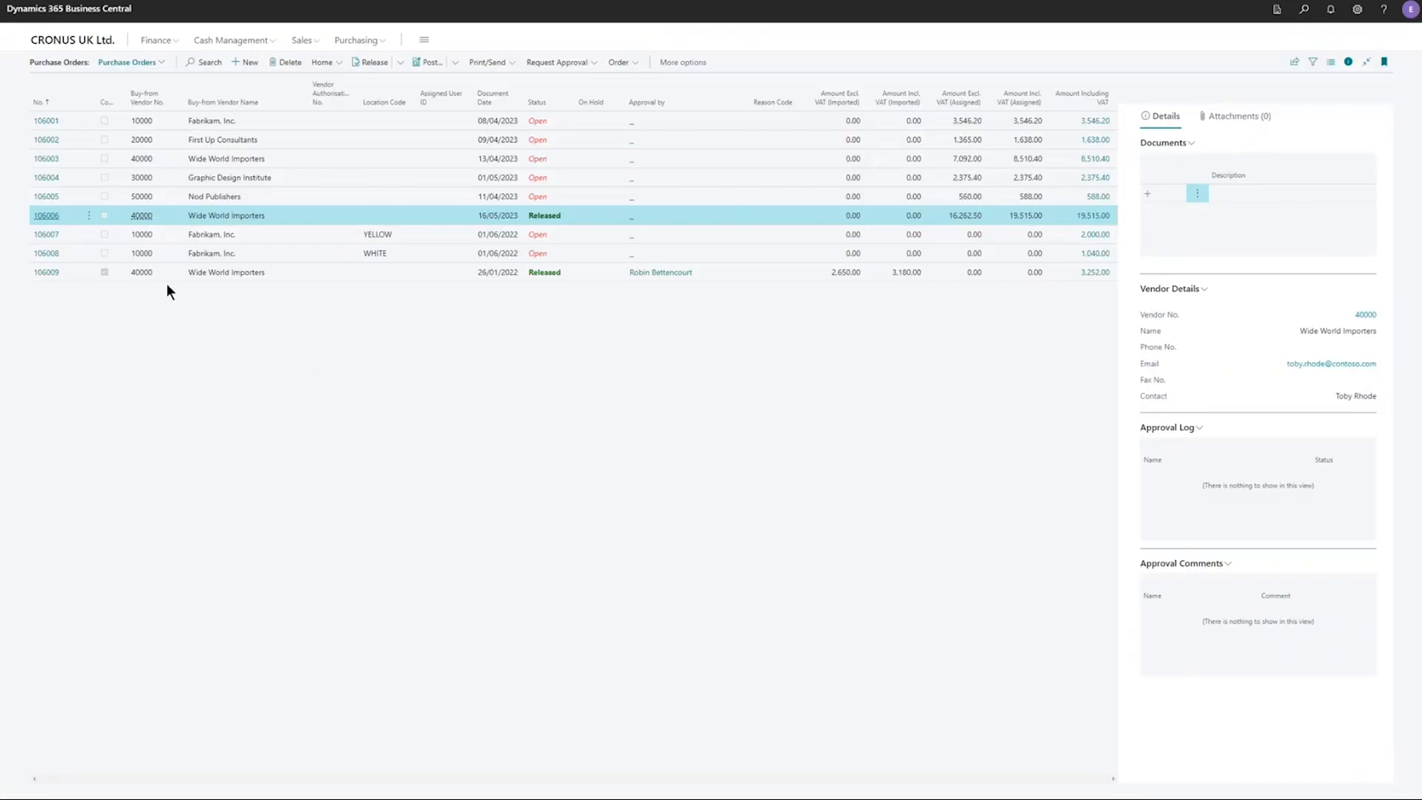
Step: Open purchase order 106009 and display its attached order confirmation D000014.pdf in the document preview
left_click(47, 276)
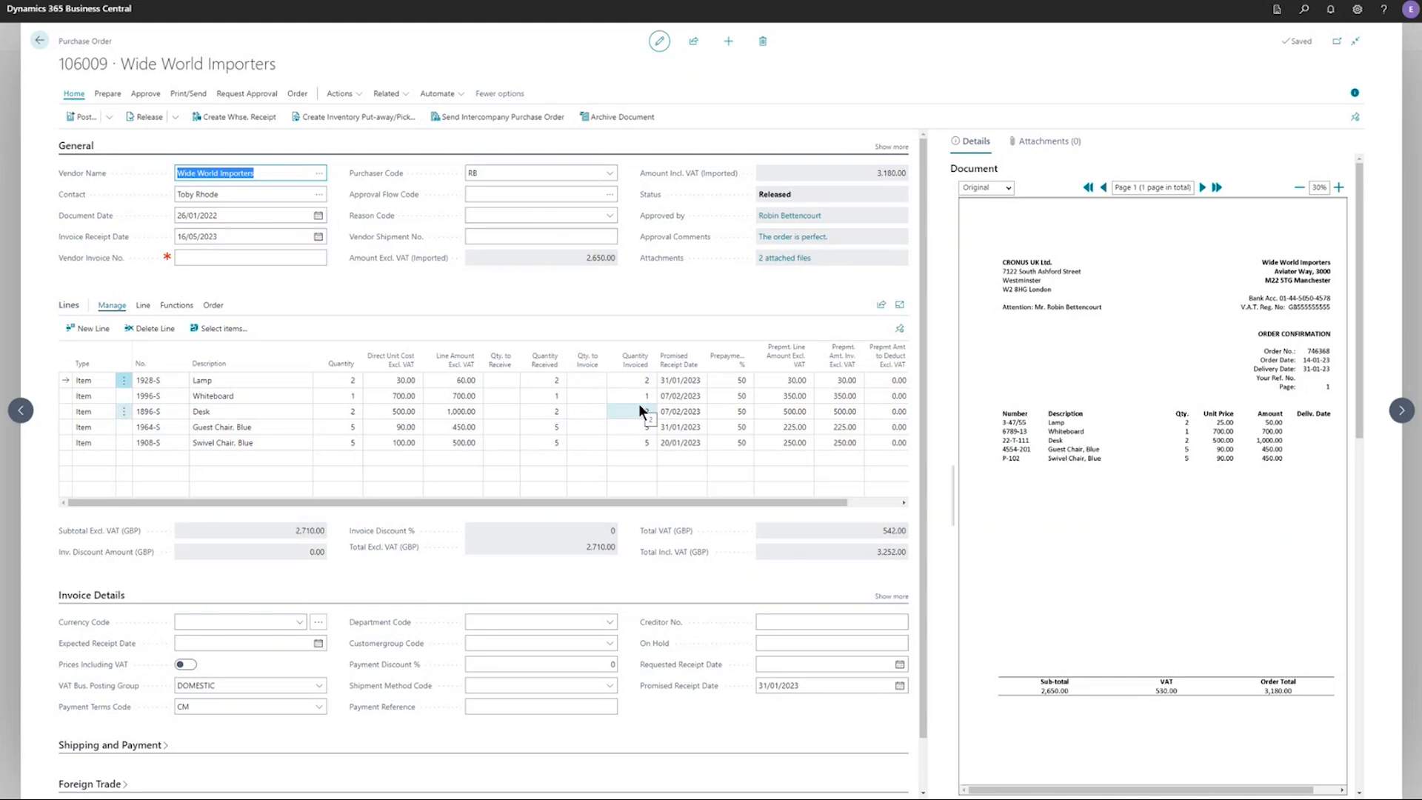
left_click(984, 234)
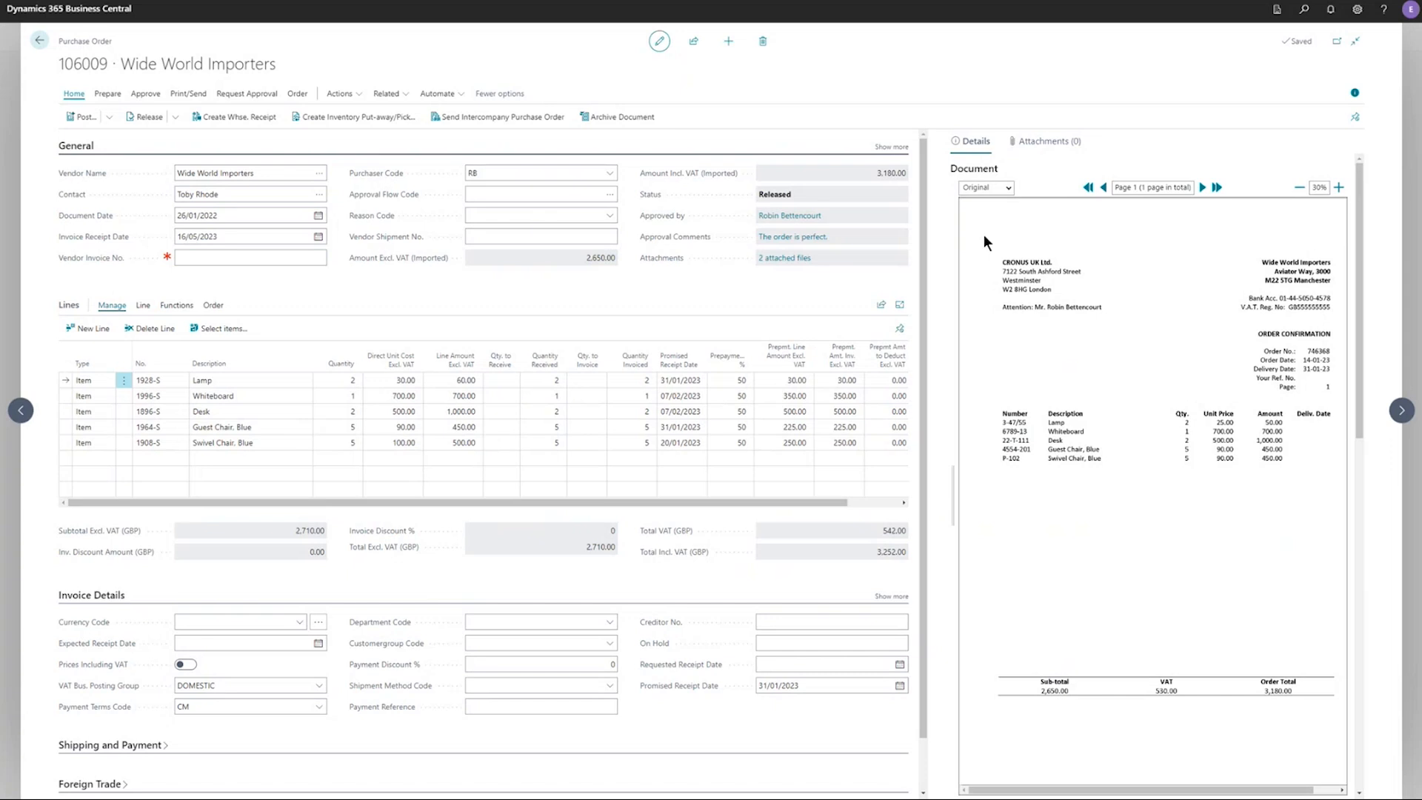
left_click(1009, 184)
left_click(1004, 212)
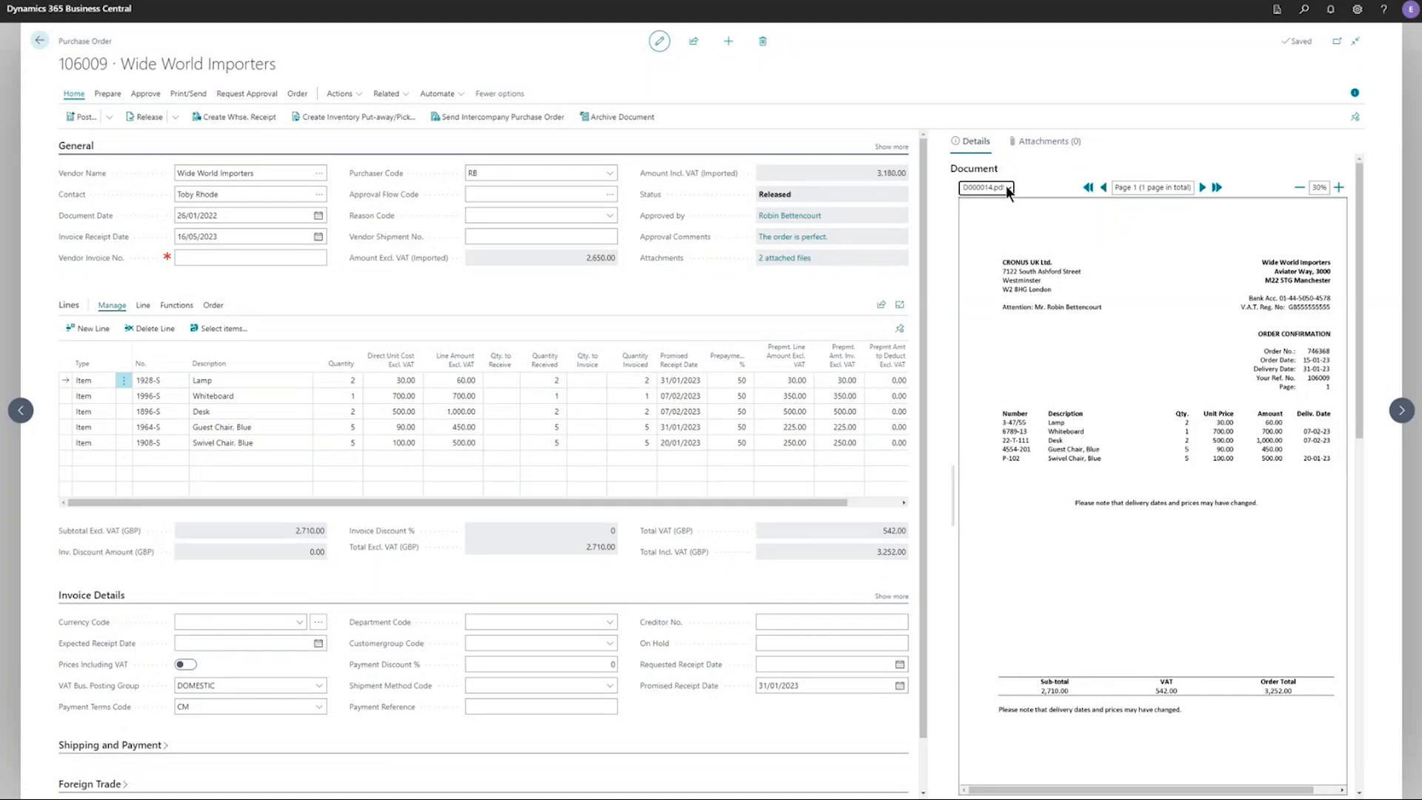
Step: Find where the archived versions of purchase order 106009 can be viewed
left_click(297, 94)
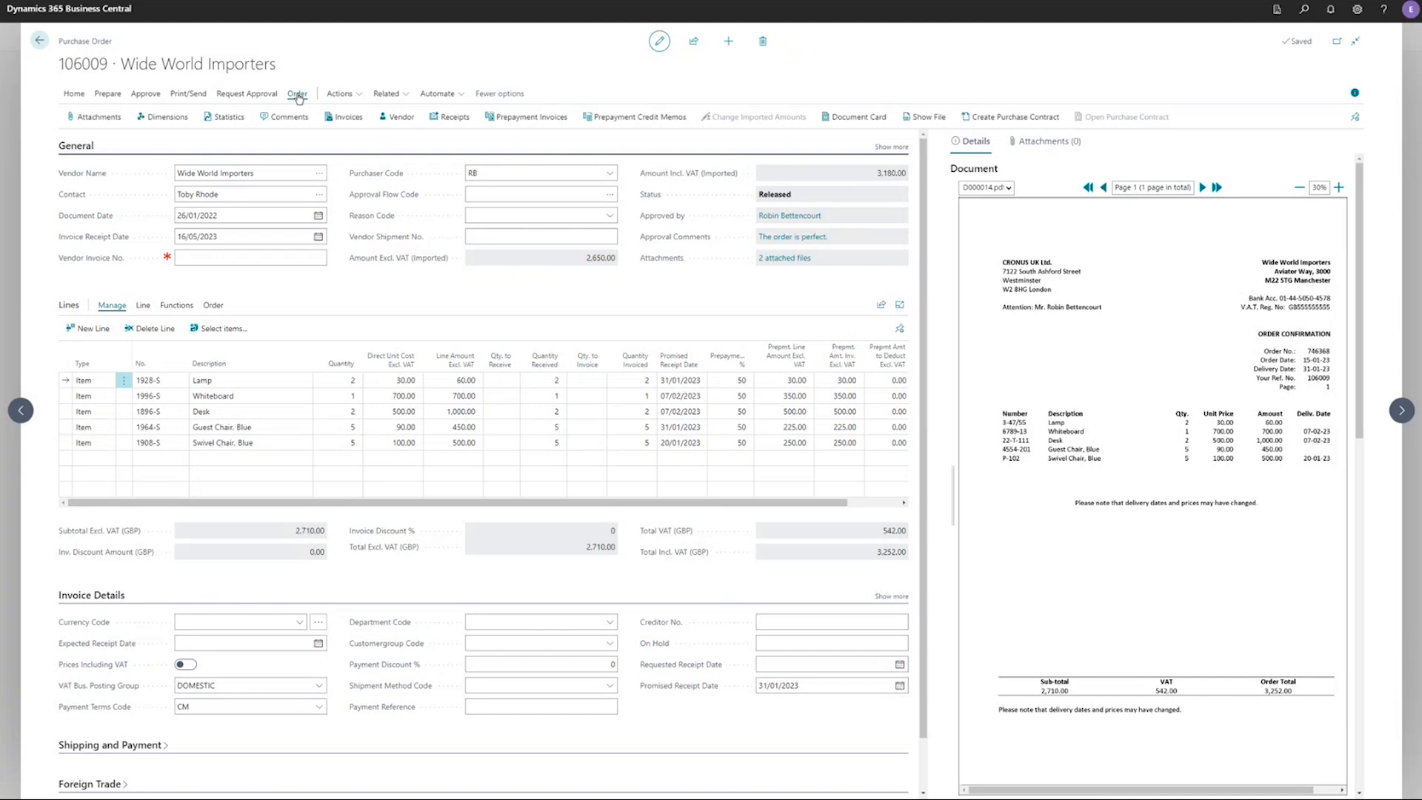
left_click(386, 94)
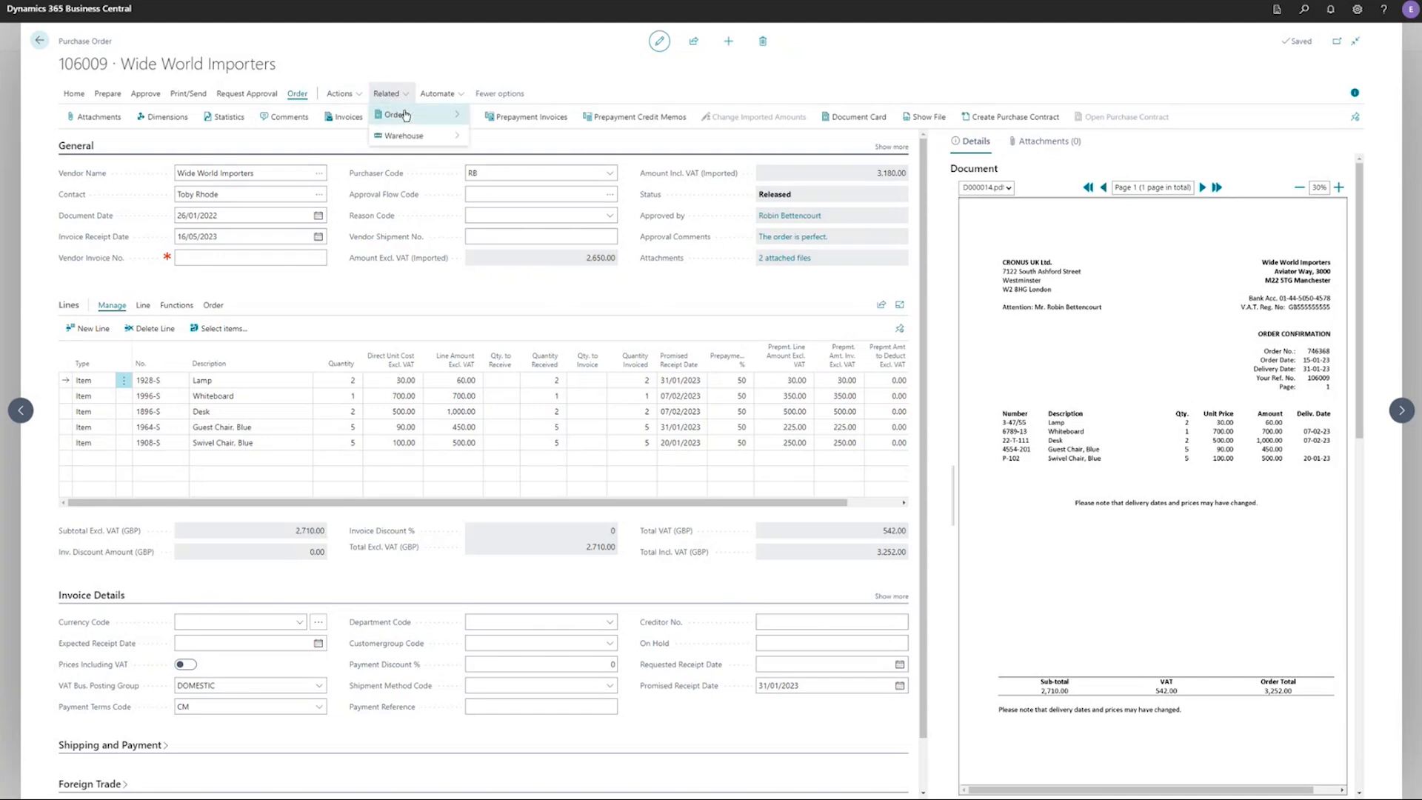
mouse_move(405, 115)
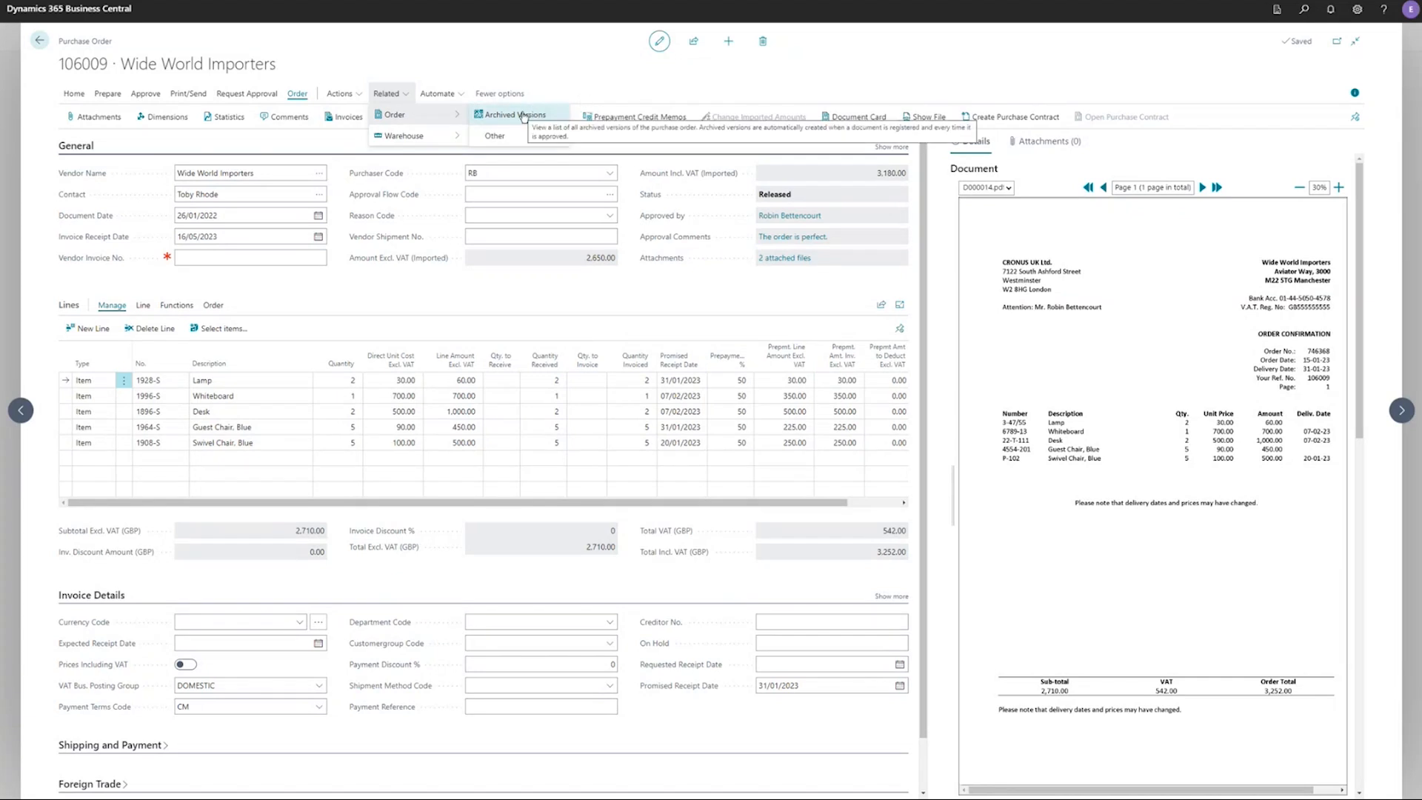
left_click(615, 76)
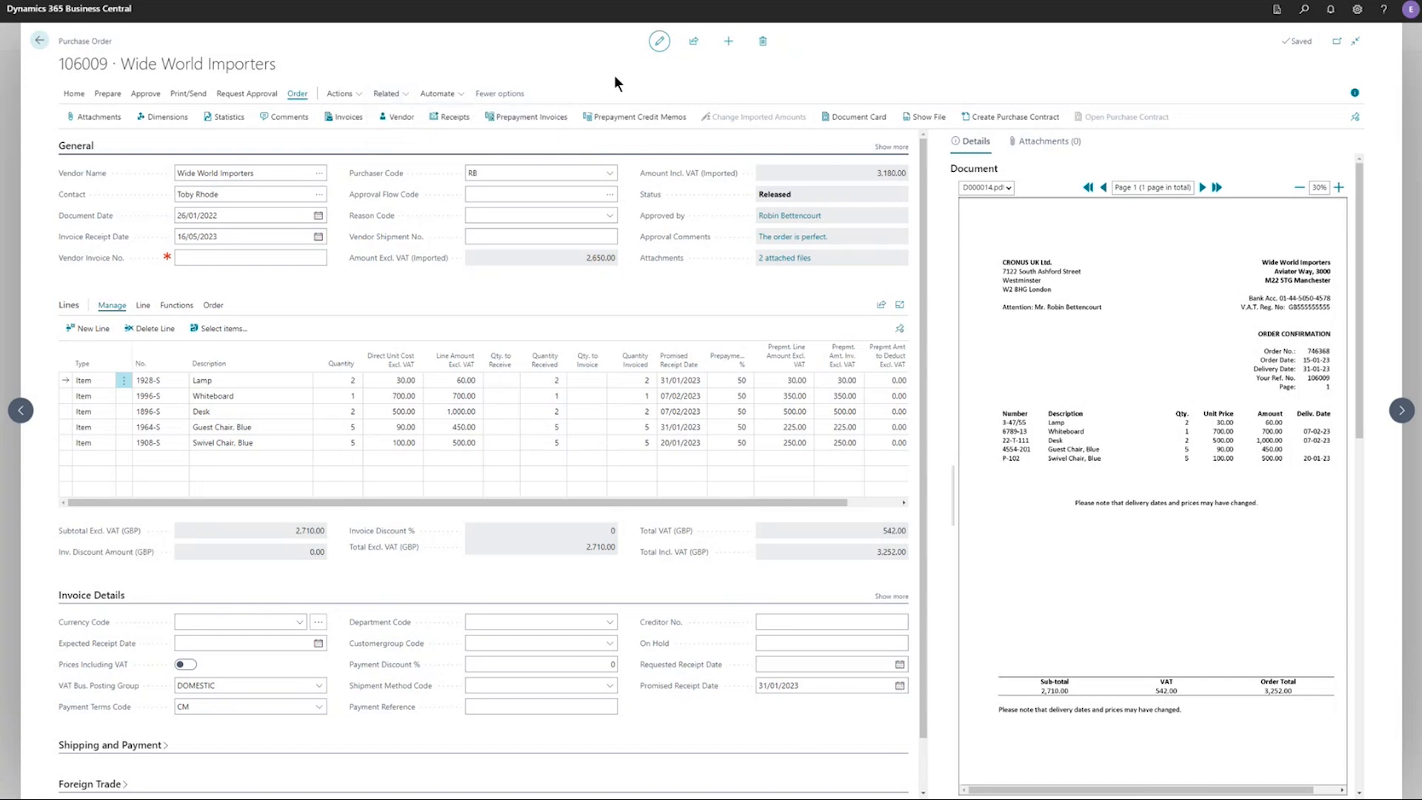
Step: Show the Original order confirmation in the document preview of order 106009, and return to the home page
left_click(1007, 187)
left_click(976, 201)
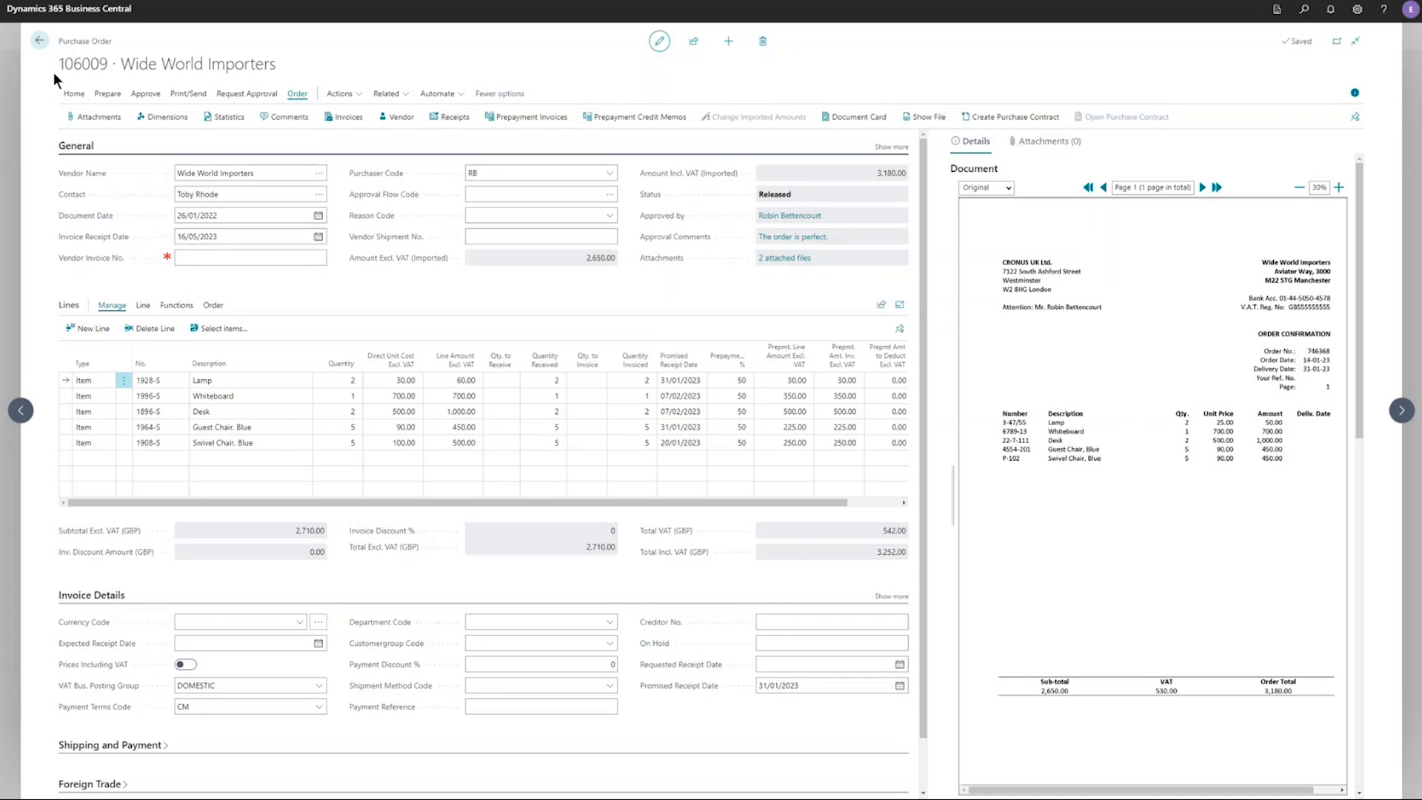
left_click(39, 42)
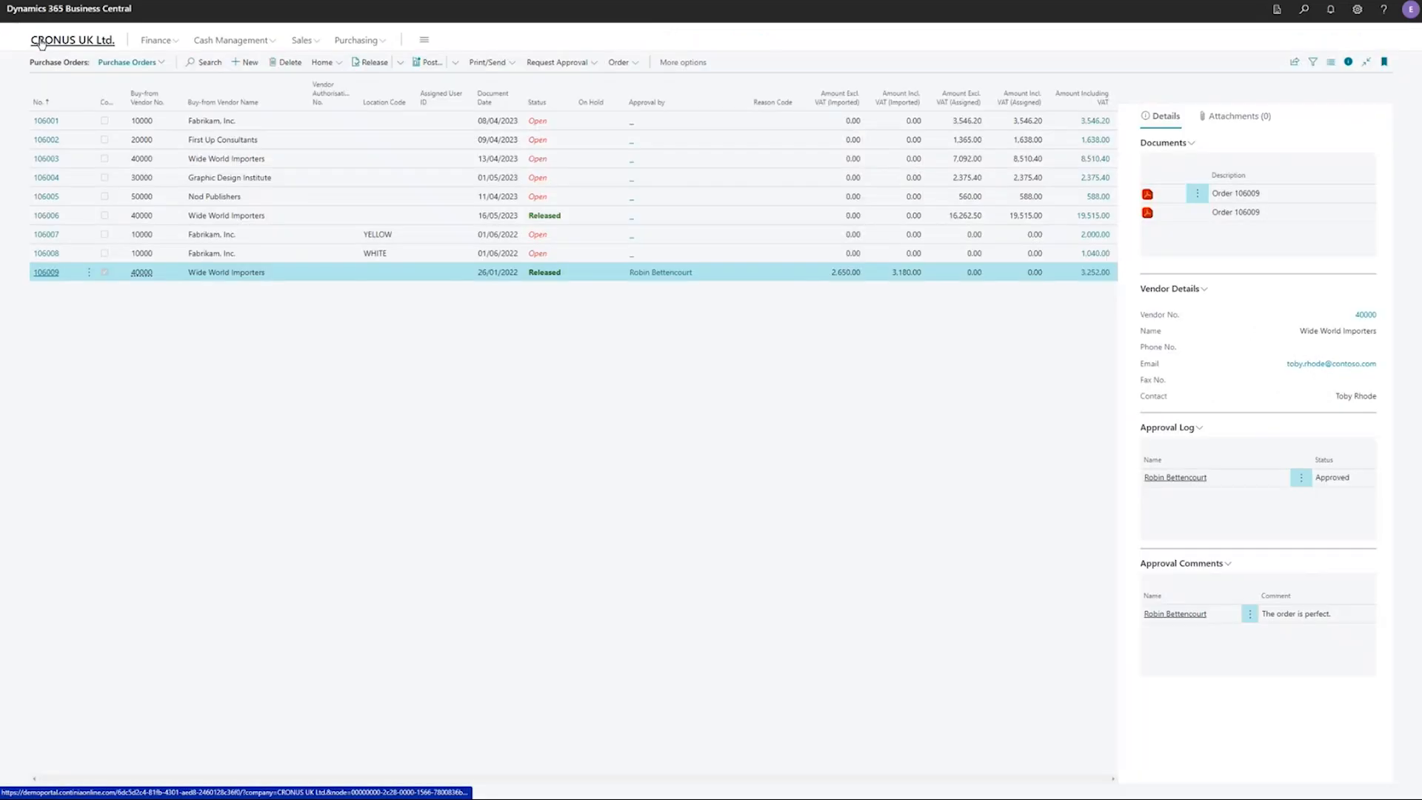
left_click(42, 43)
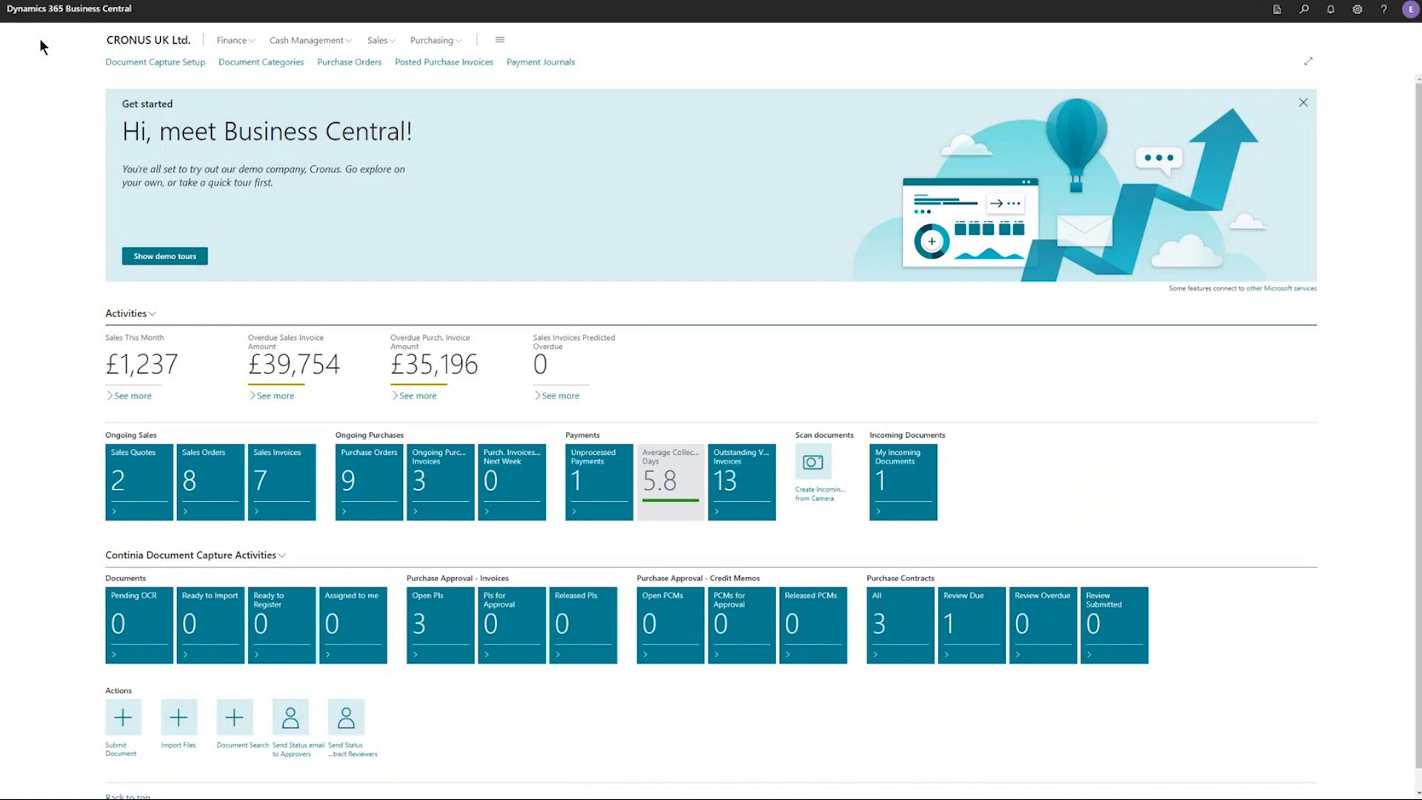